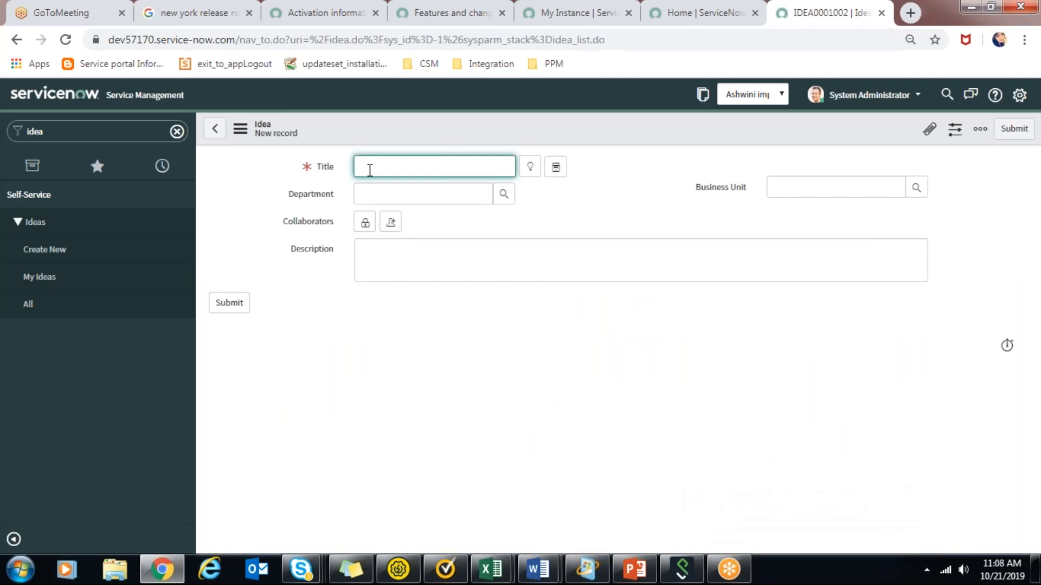
Title the new idea "Servicenow ITBM implementation".
text(Servicenow ITBM implementation)
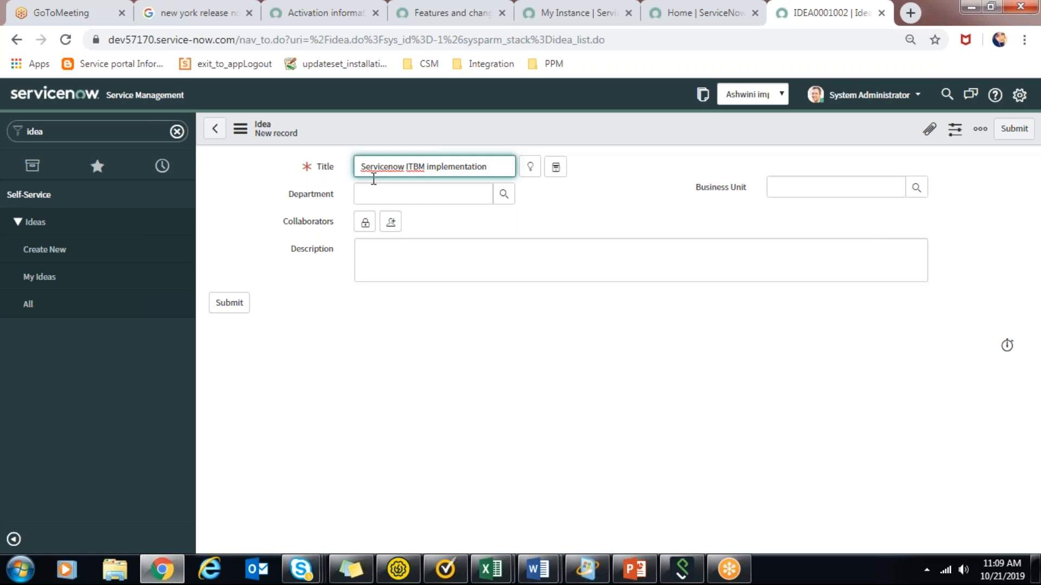
Set the idea's department to Business Development from the list of departments.
click(381, 192)
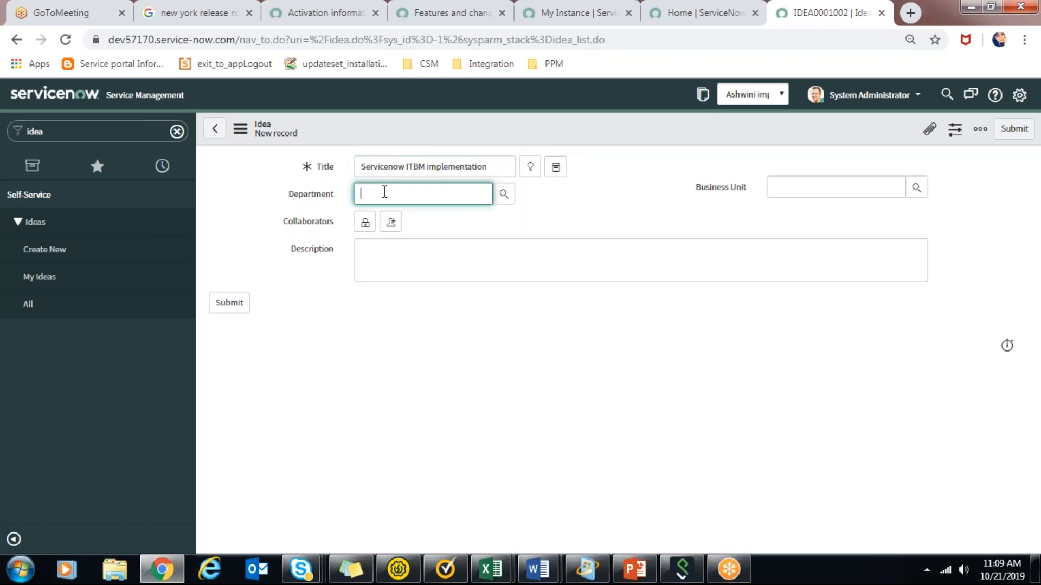
click(507, 198)
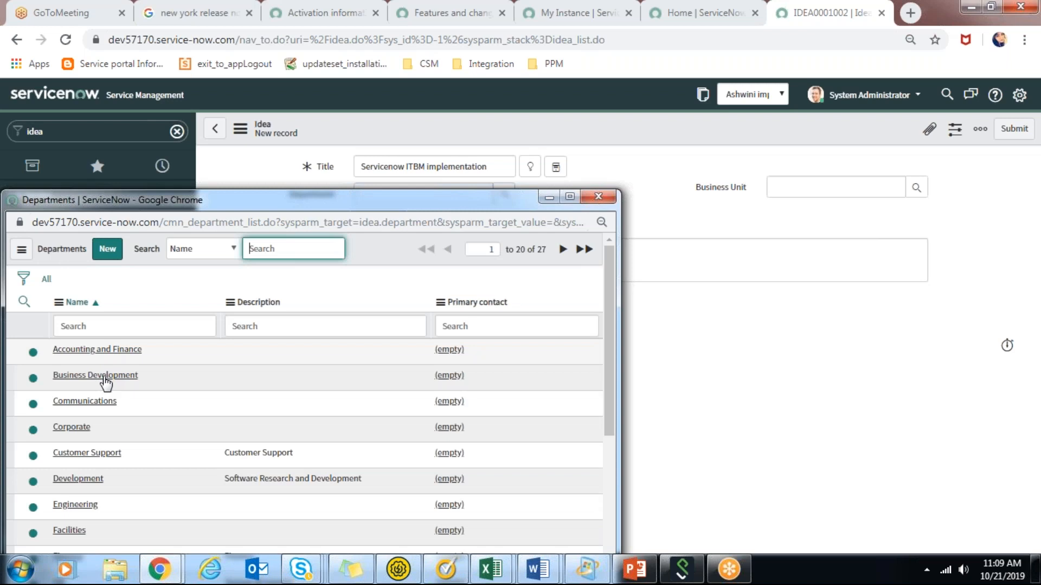
click(105, 378)
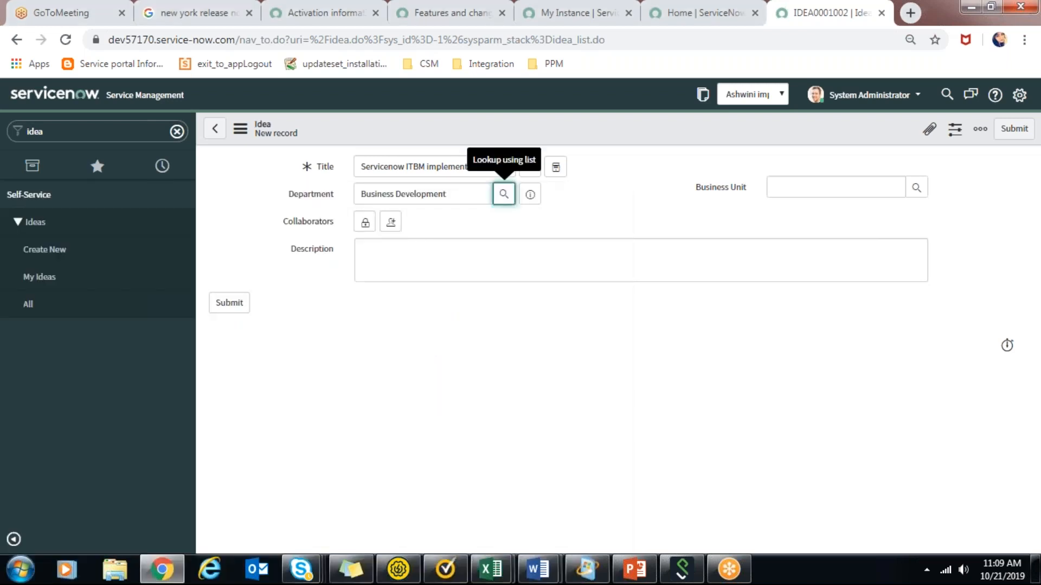
Enter the description "ITBM servicenow can help the customer manage their financials and planning" and submit the idea.
click(472, 268)
text(I)
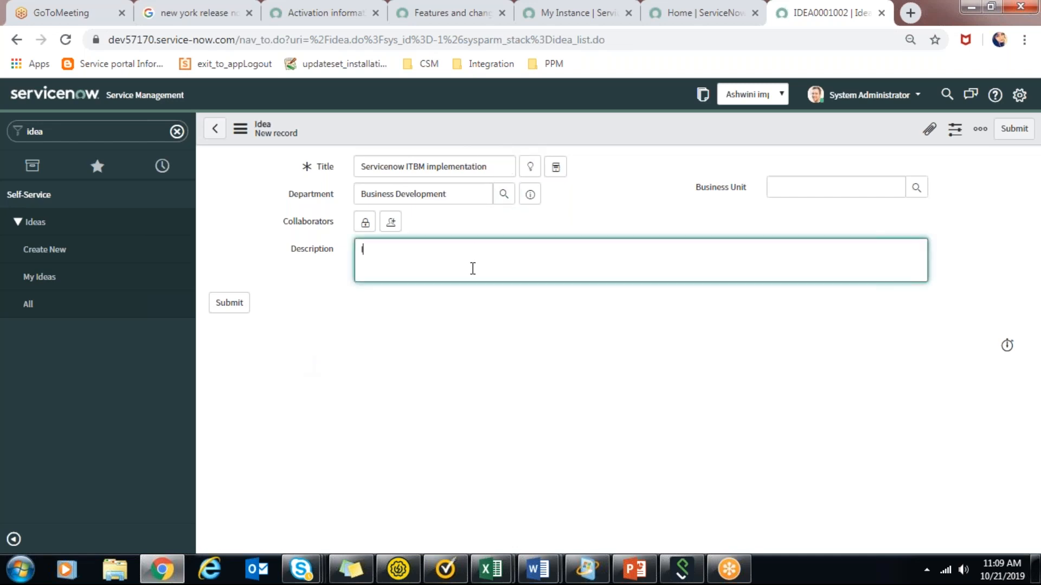
text(TBM servicenow can help the co)
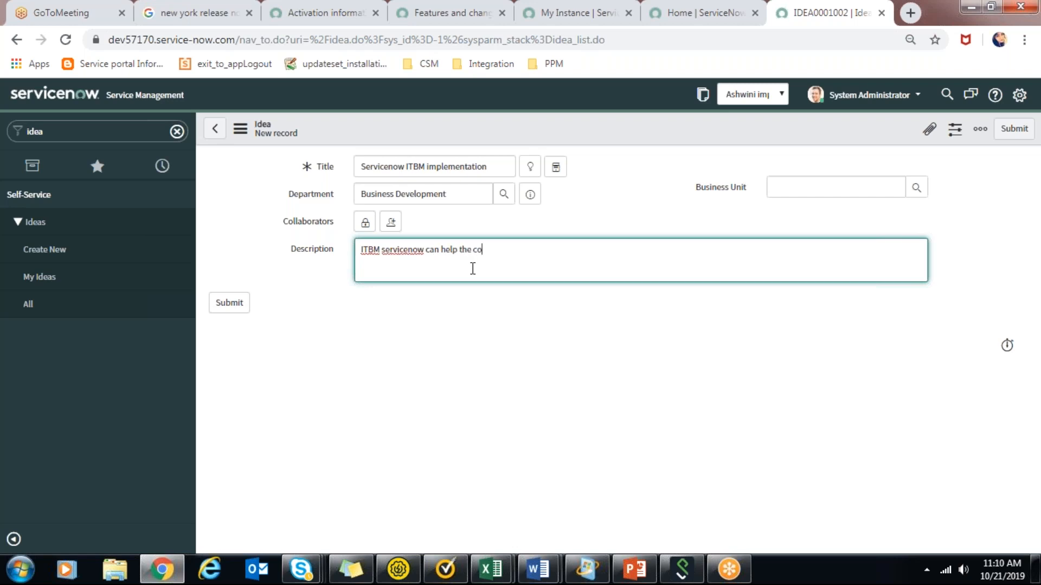
key(BackSpace)
text(ustomer manage their financials and p)
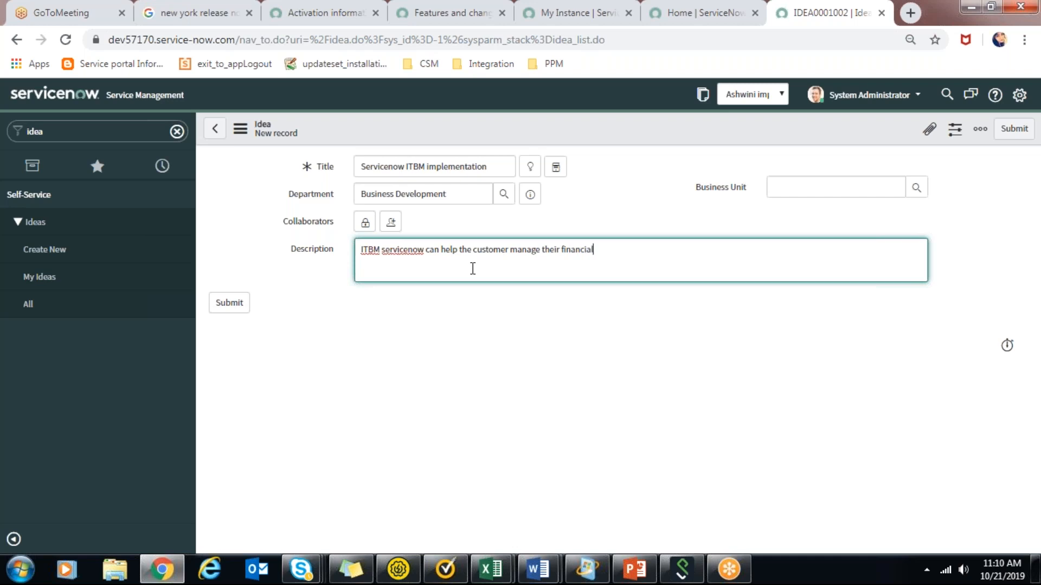
text(lanning)
click(229, 302)
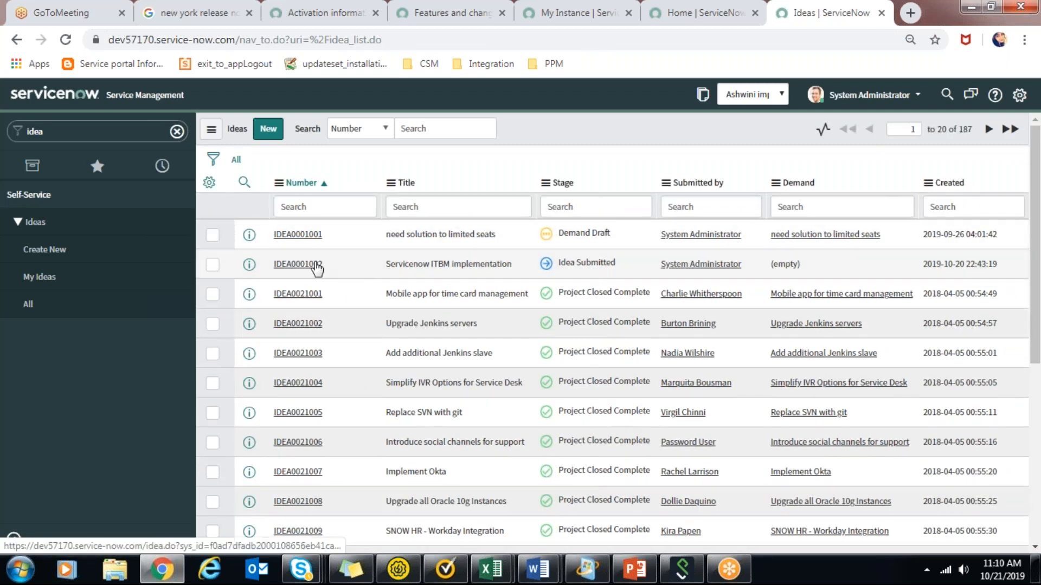
Accept the submitted "Servicenow ITBM implementation" idea and open the demand created from it.
click(300, 265)
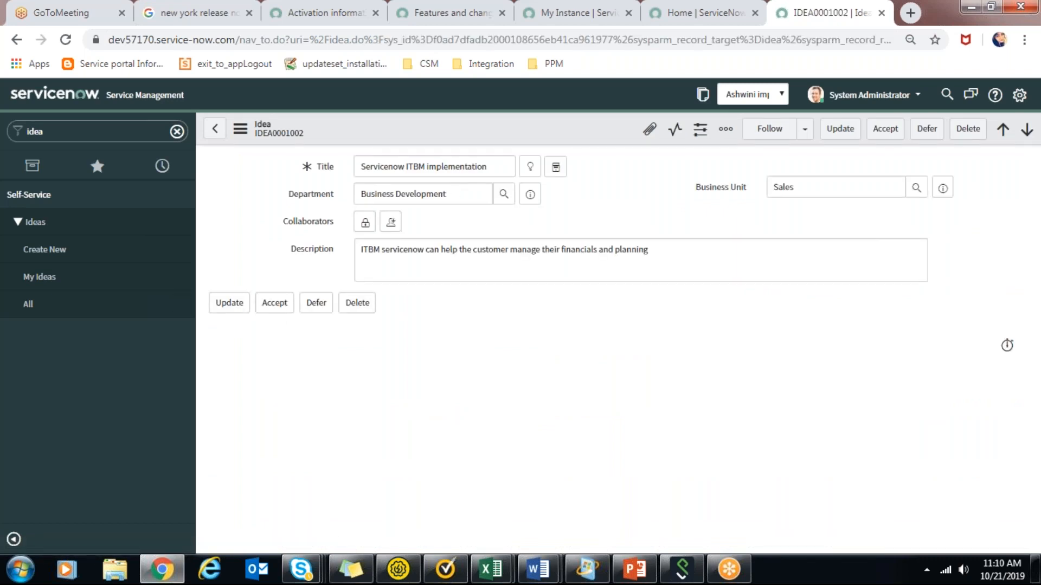
click(281, 307)
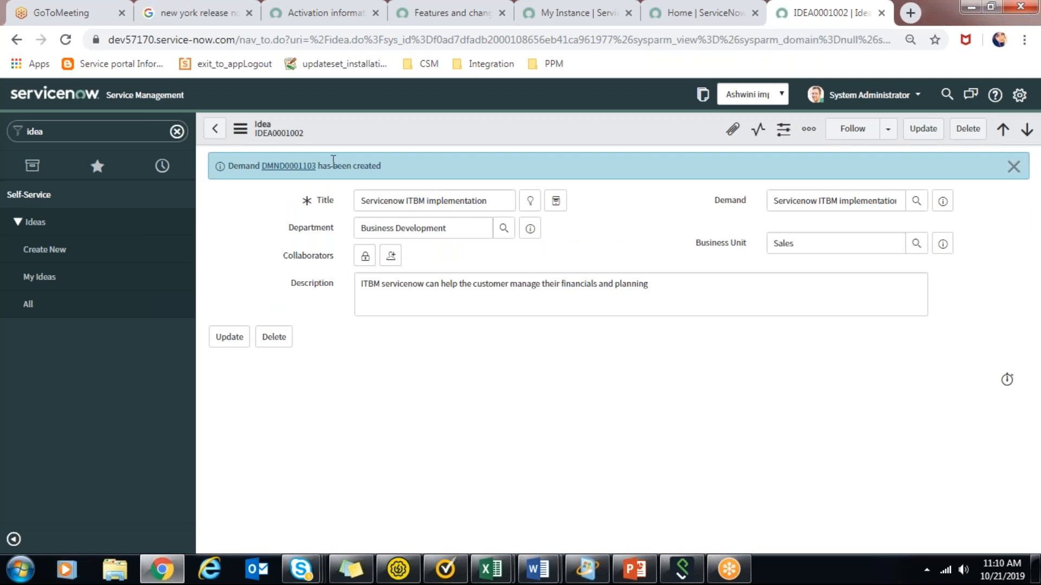
click(299, 166)
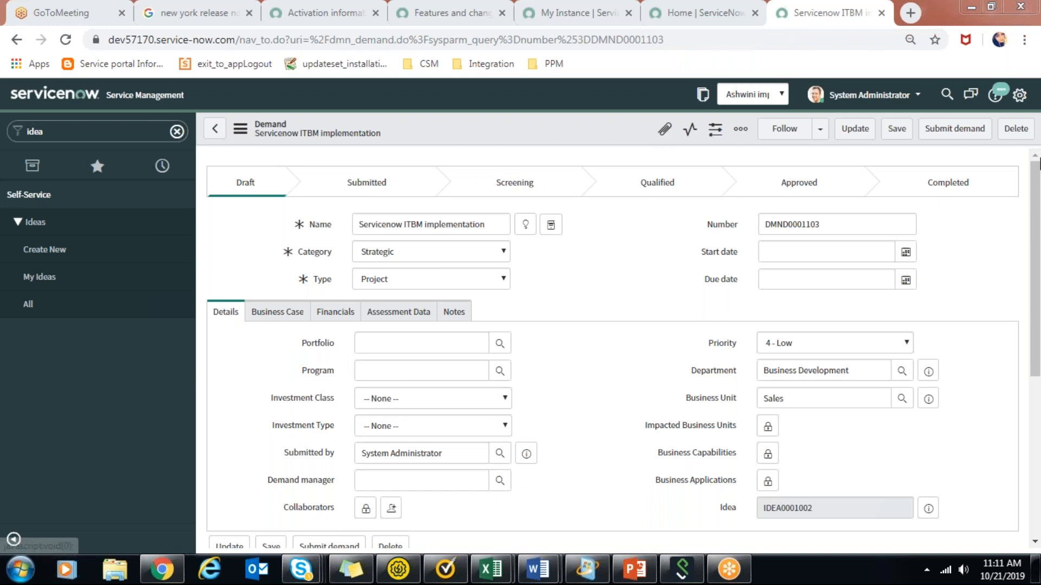
Review the category and type options offered on the demand record.
mouse_move(1040, 201)
mouse_down()
mouse_move(1040, 211)
mouse_move(1037, 198)
mouse_up()
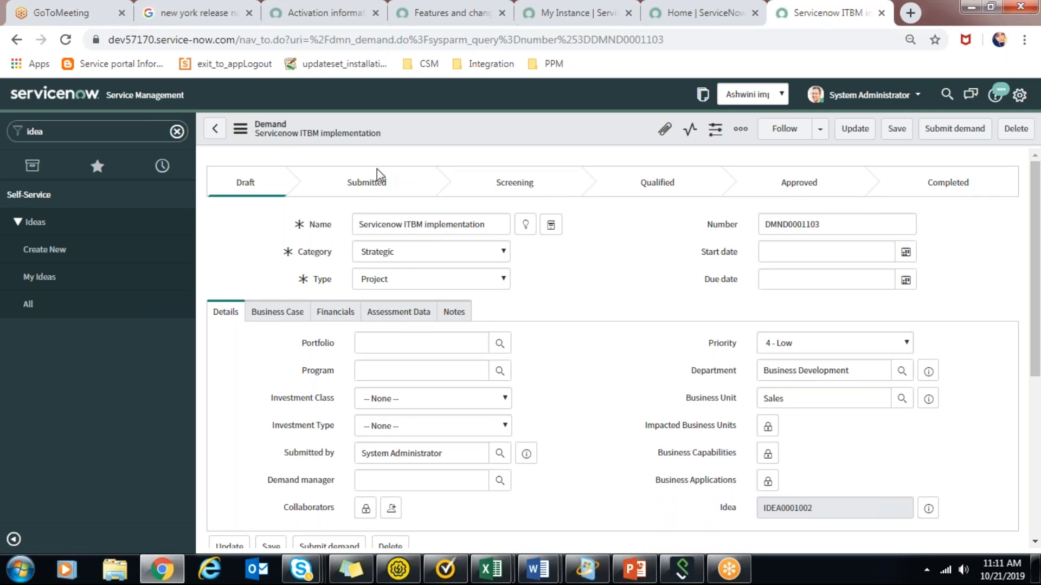
click(446, 256)
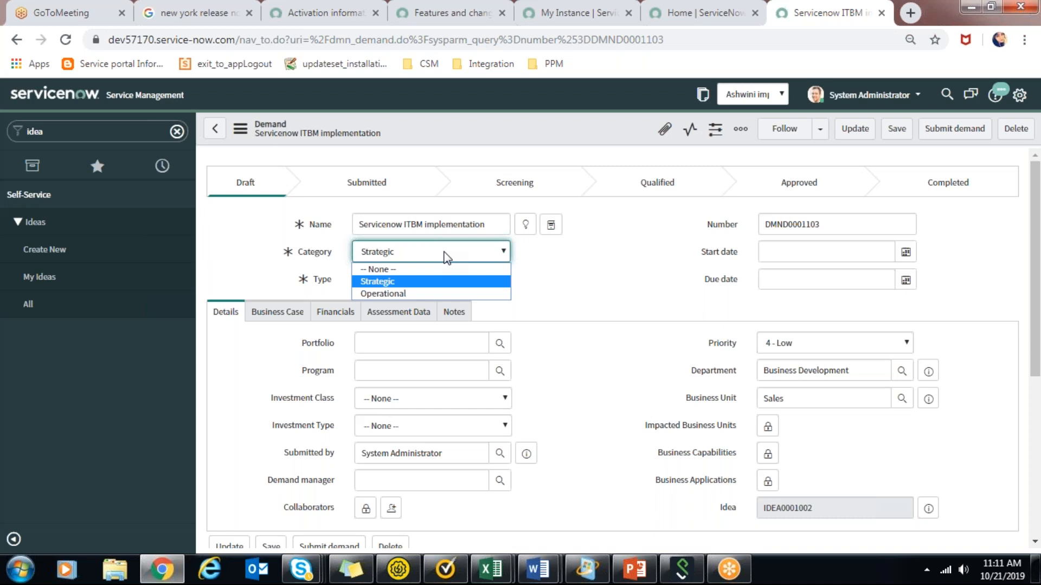
click(446, 256)
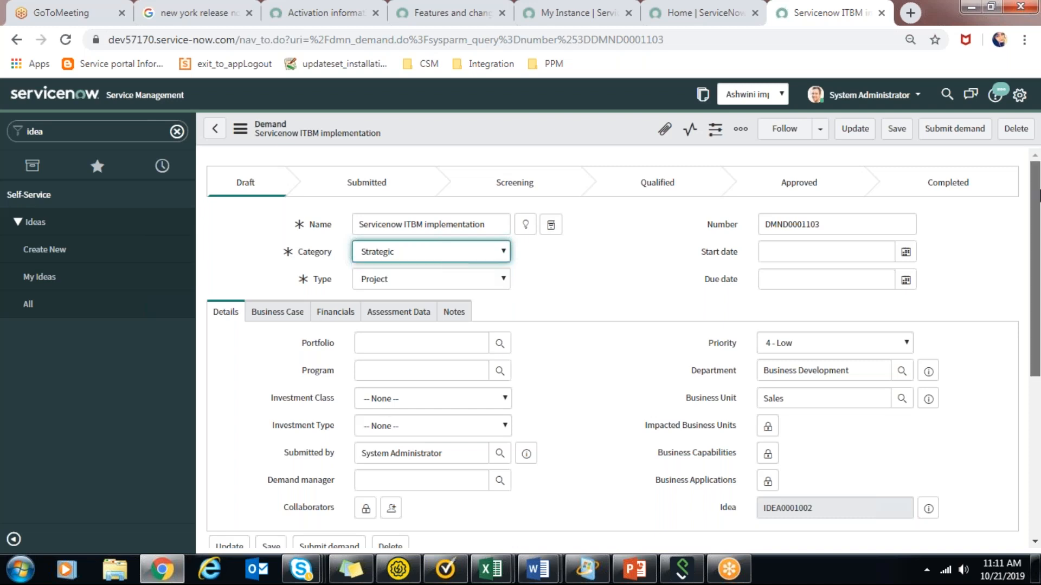
scroll(460, 229, down, 1)
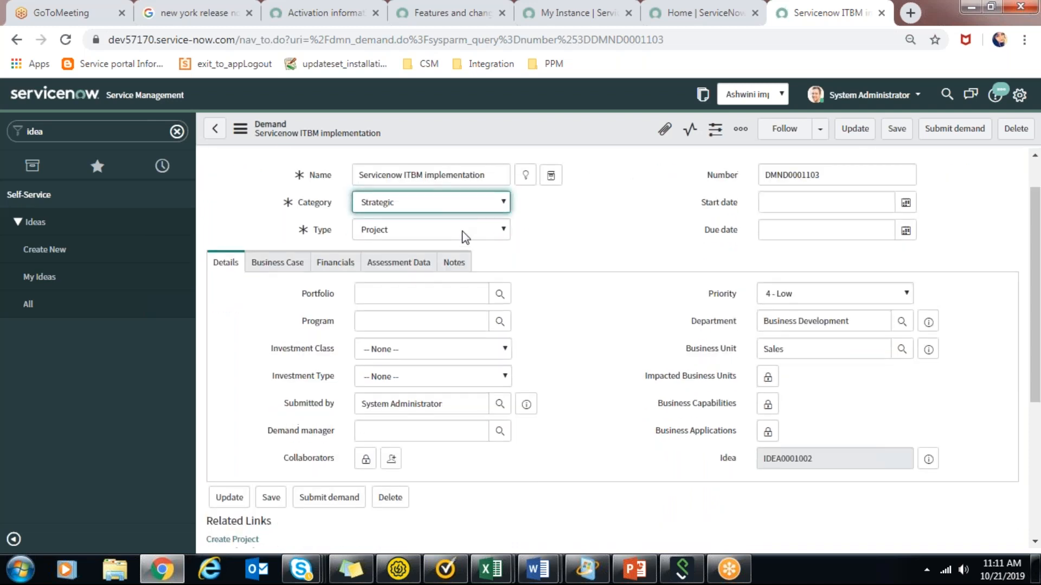
click(464, 233)
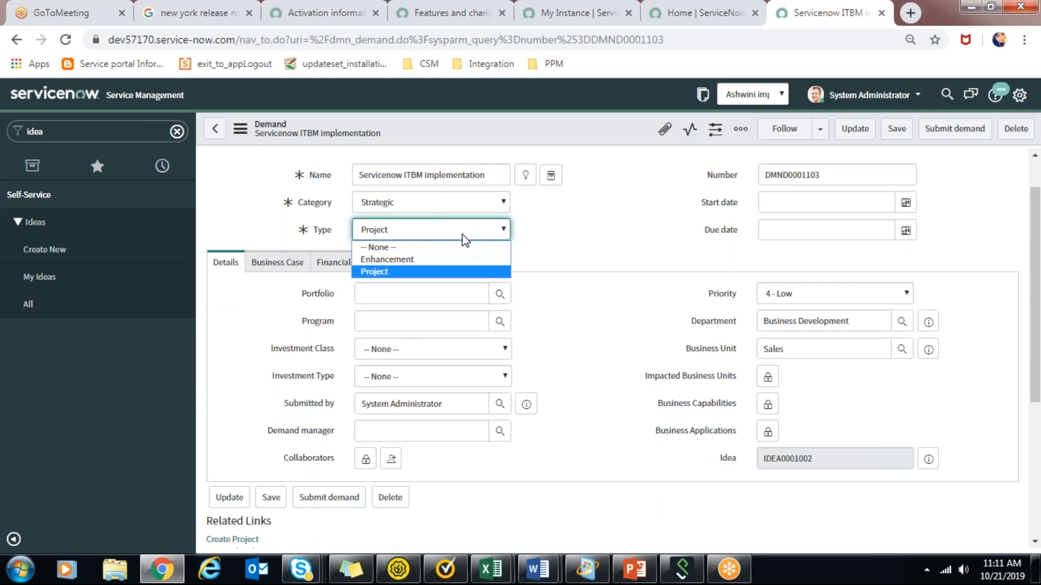
click(464, 238)
Switch the demand's category to Operational and view the types offered for it.
click(443, 204)
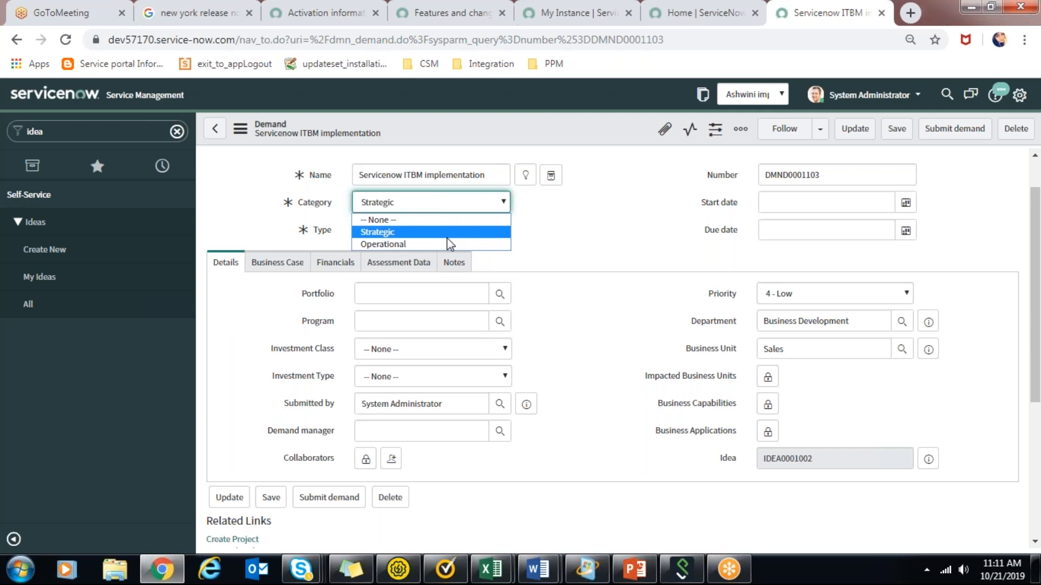
click(448, 242)
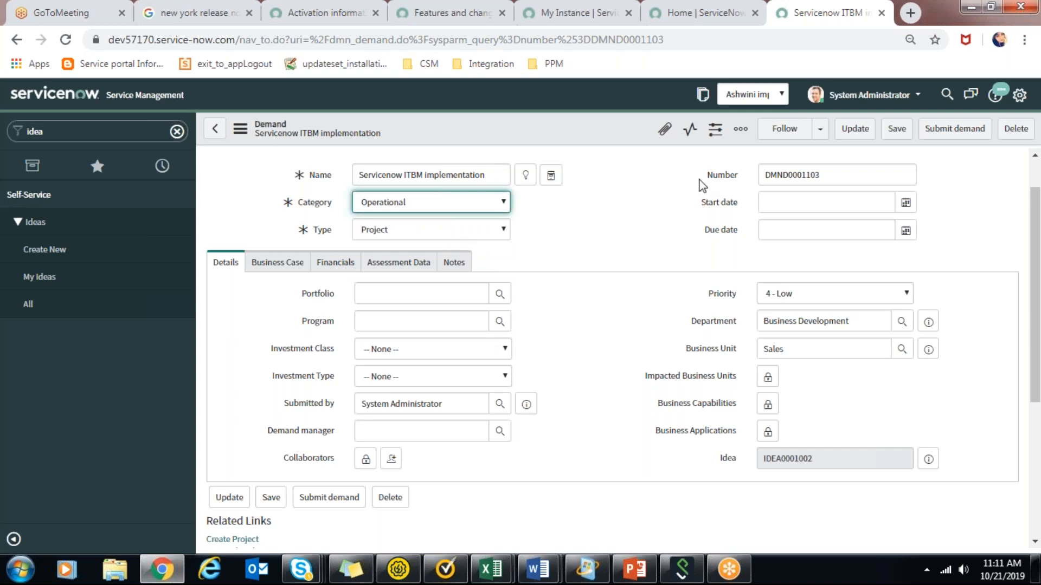
click(699, 179)
click(642, 184)
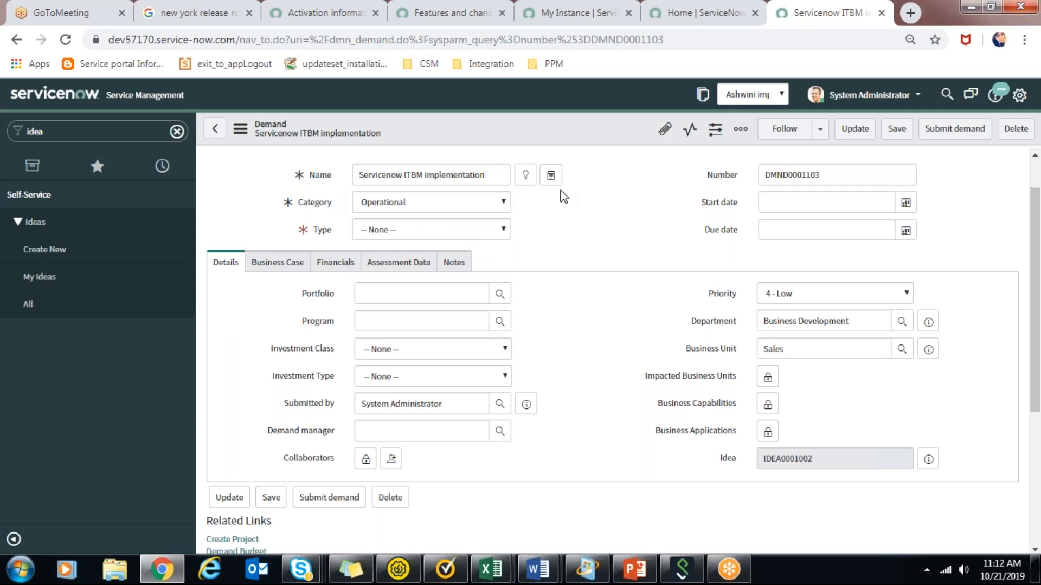
click(457, 229)
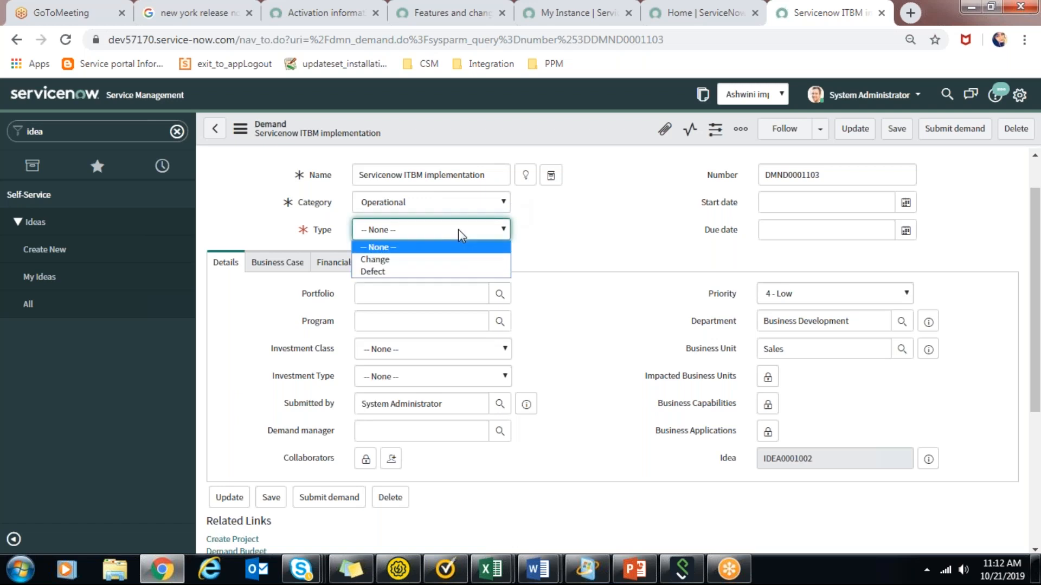
click(457, 229)
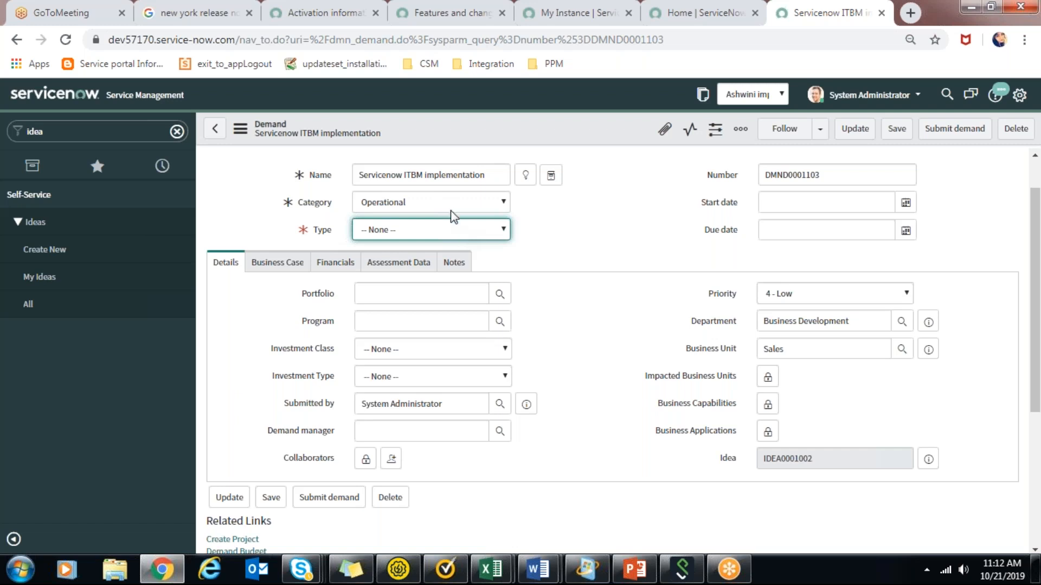
Set the demand's category to Strategic and its type to Project.
click(443, 196)
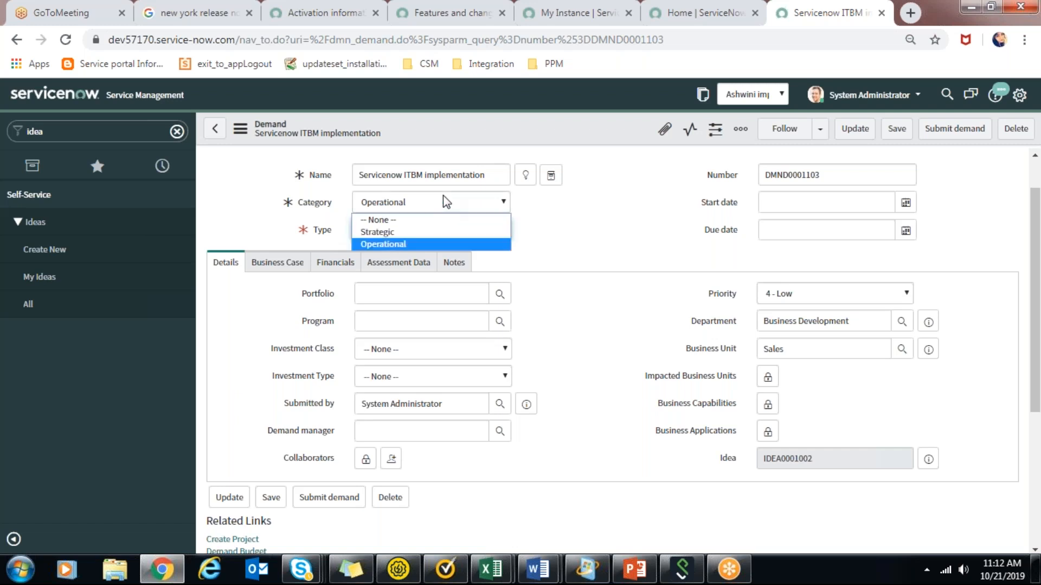
click(445, 232)
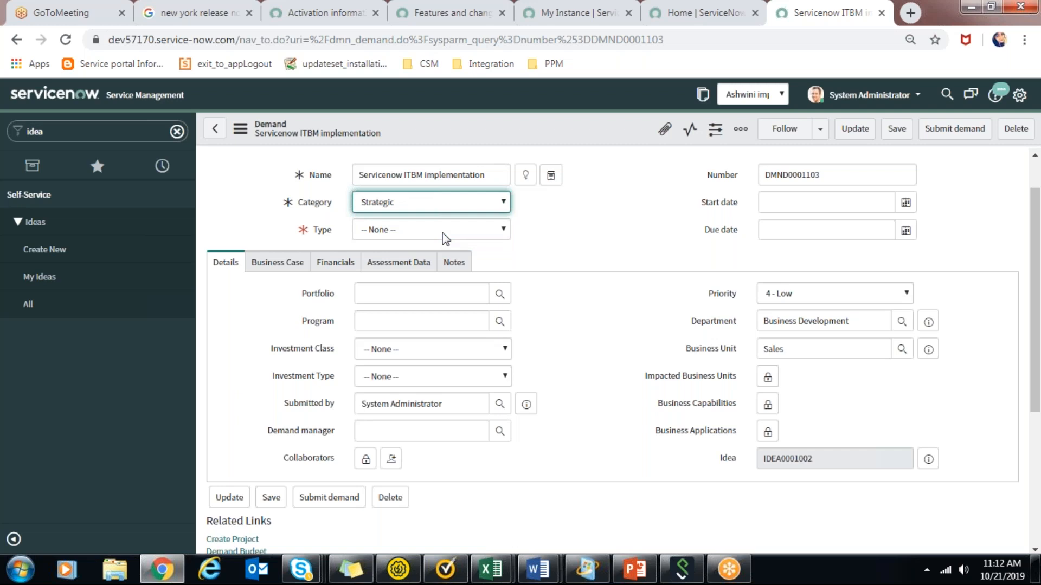
click(442, 233)
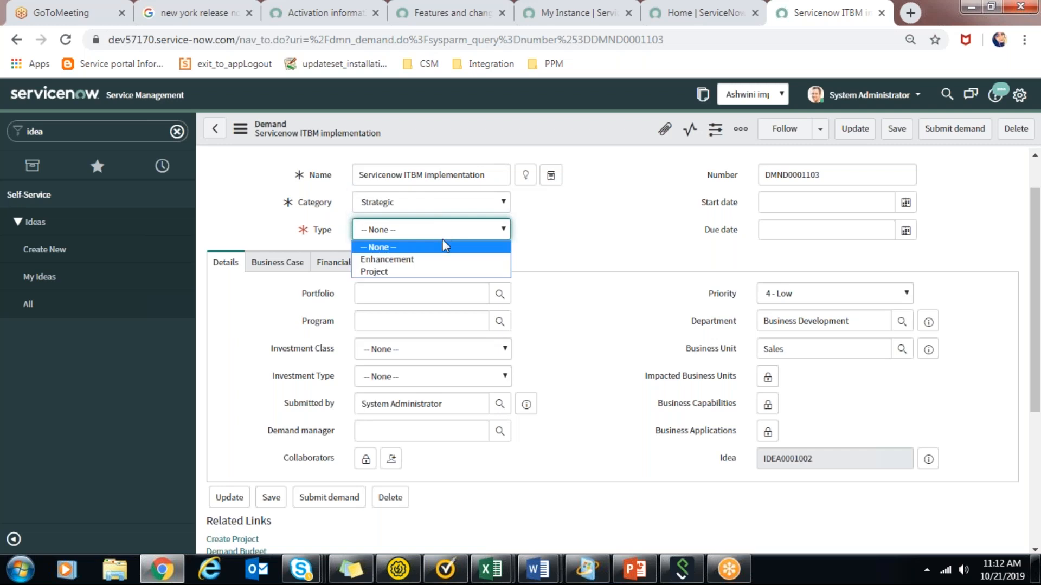
click(447, 275)
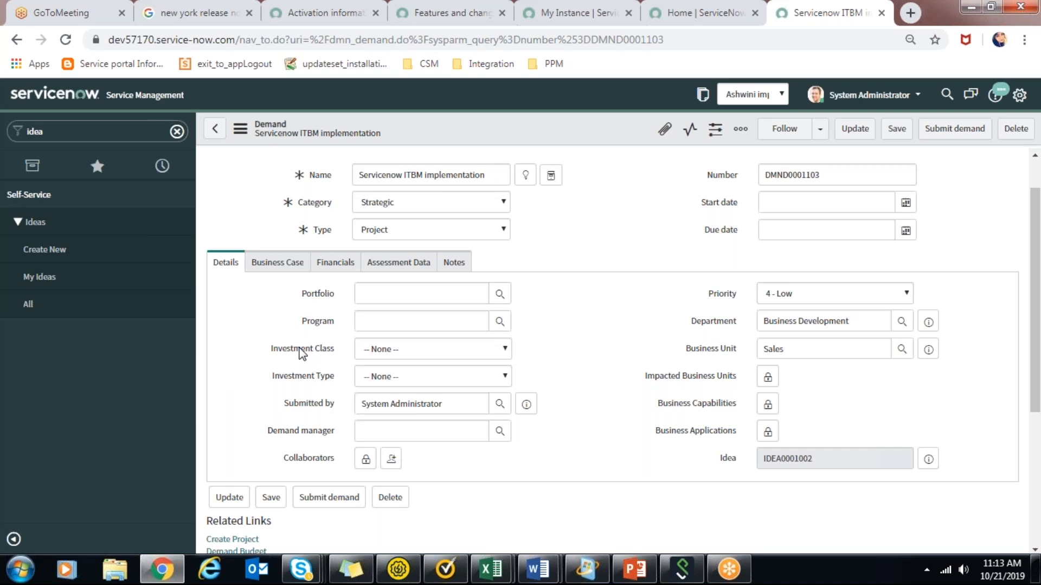
Examine the demand's business case details, from the strategies and goals down to the assumptions and related lists.
click(282, 274)
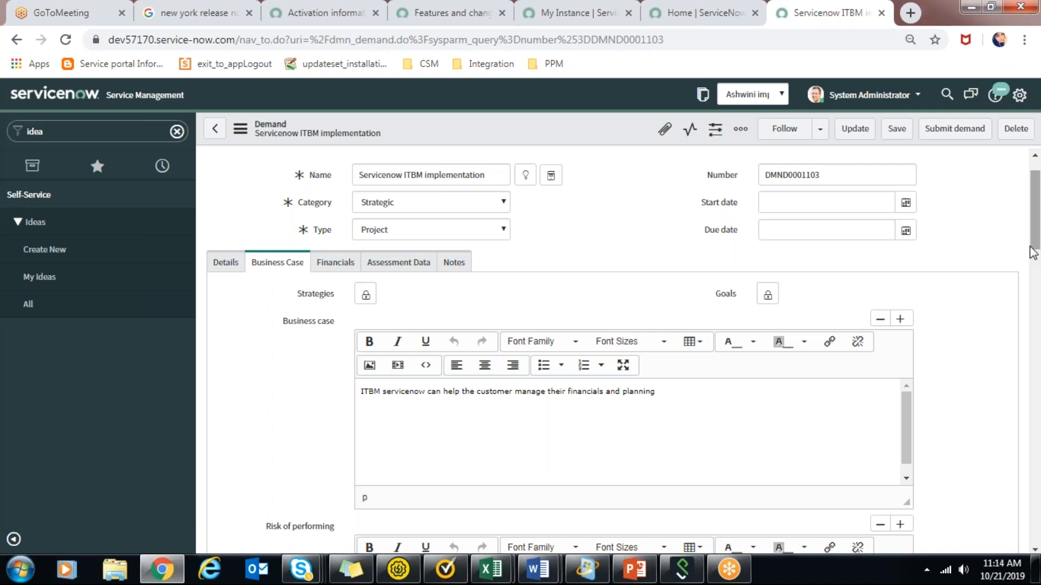
scroll(1033, 257, down, 1)
scroll(1032, 257, up, 1)
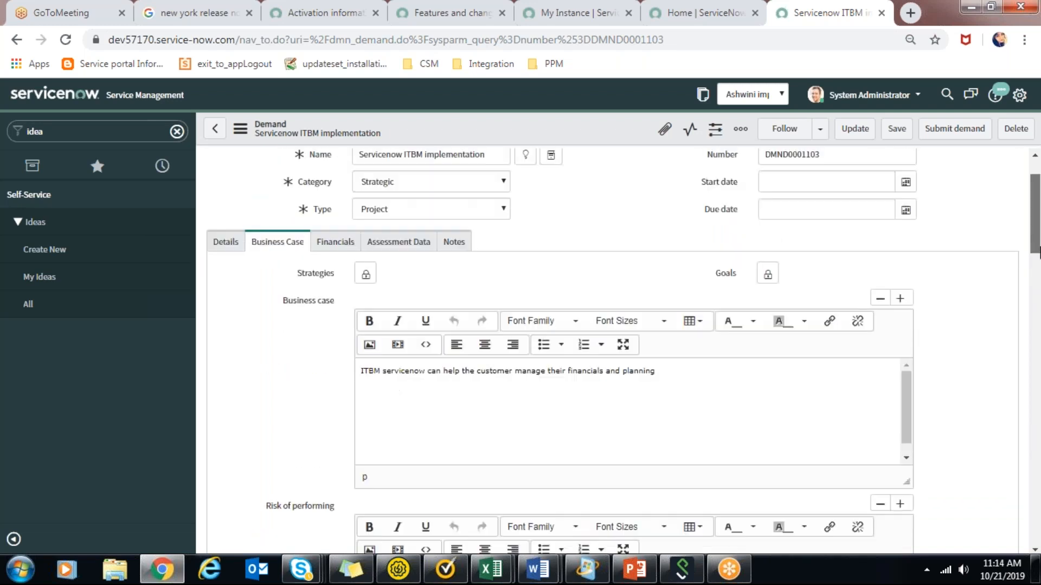
scroll(1033, 255, down, 1)
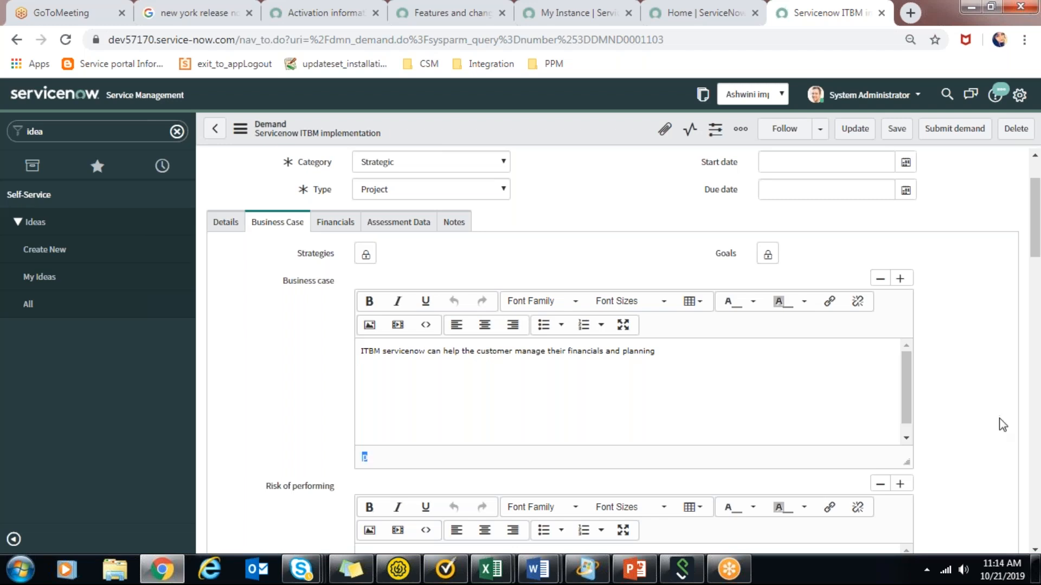
drag(1038, 238, 1035, 477)
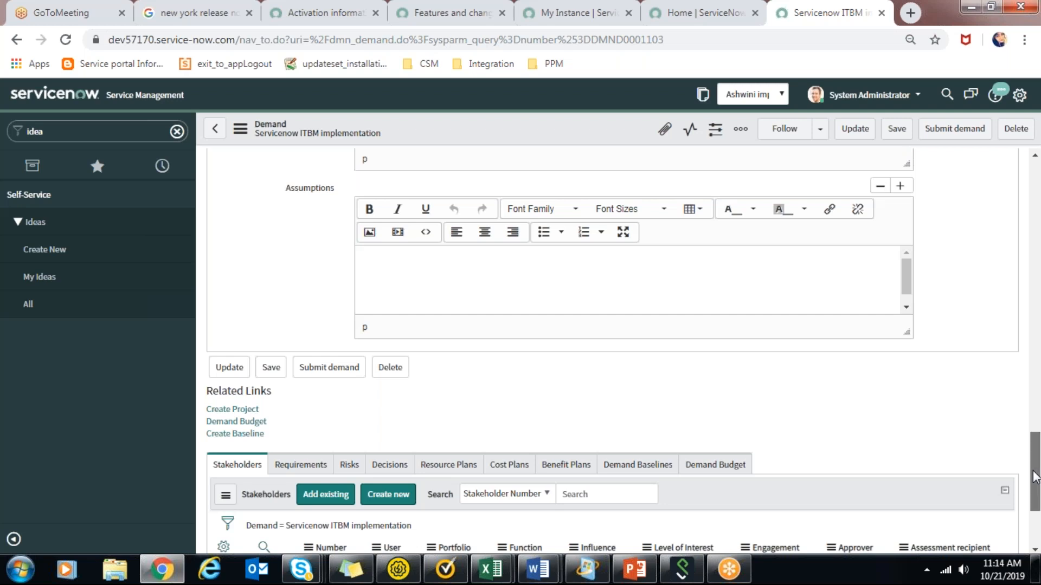
drag(1039, 442, 1040, 483)
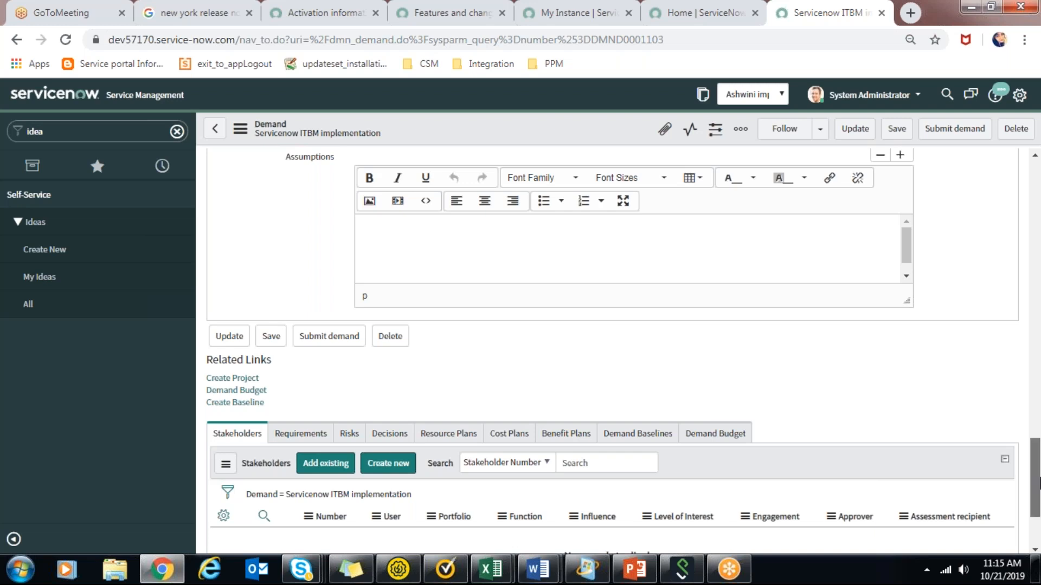
drag(1038, 483, 1037, 226)
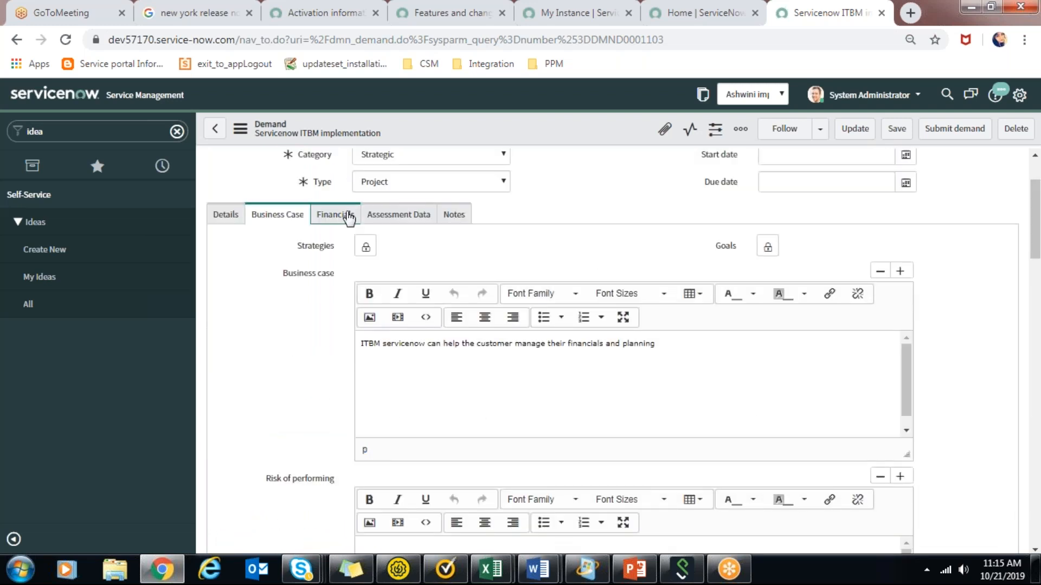
Examine the demand's financials, focusing on the capital expense field.
click(349, 218)
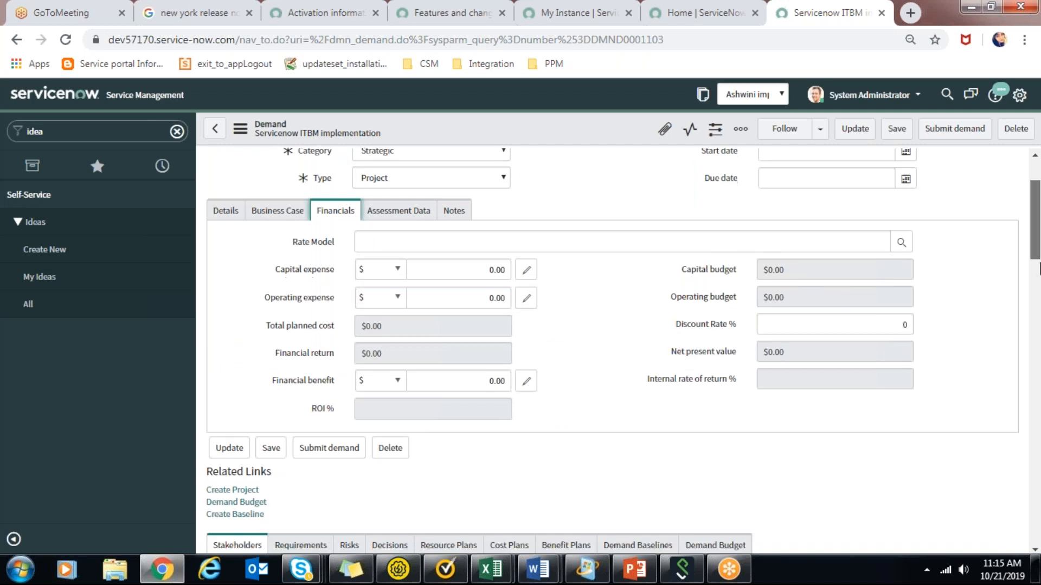
scroll(1039, 264, down, 1)
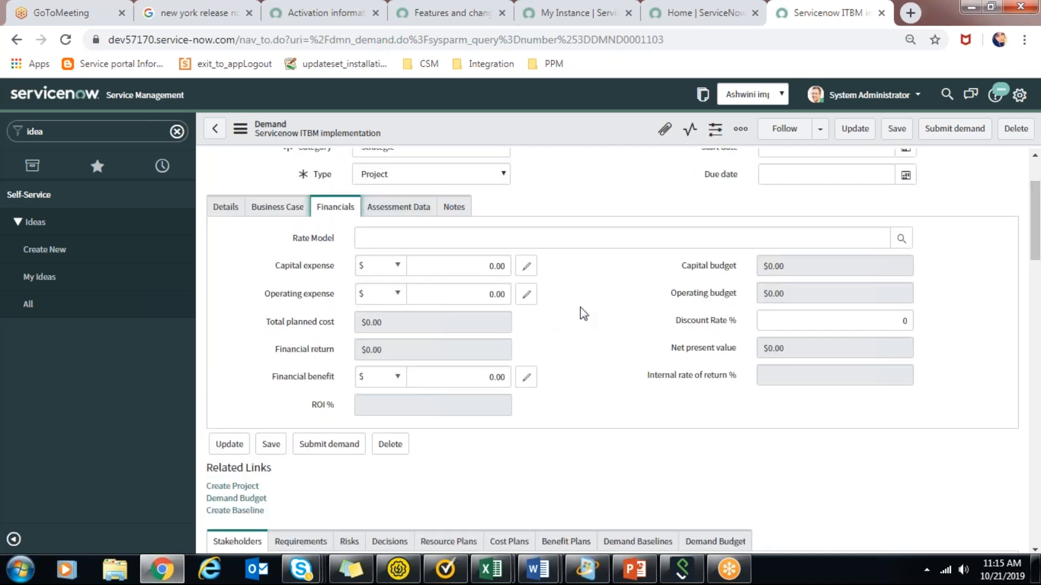
click(481, 275)
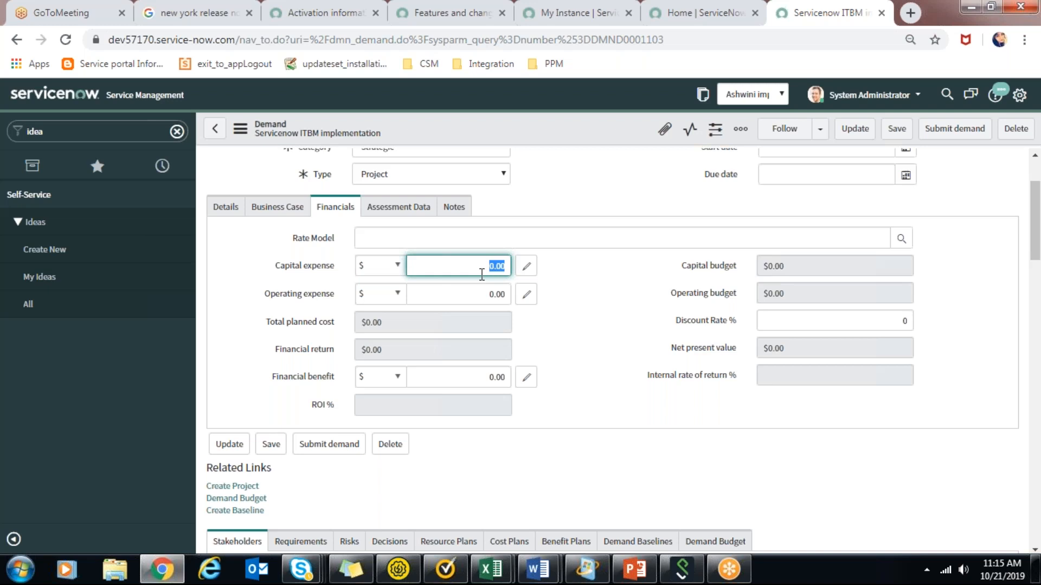
click(482, 275)
drag(280, 266, 323, 266)
click(322, 265)
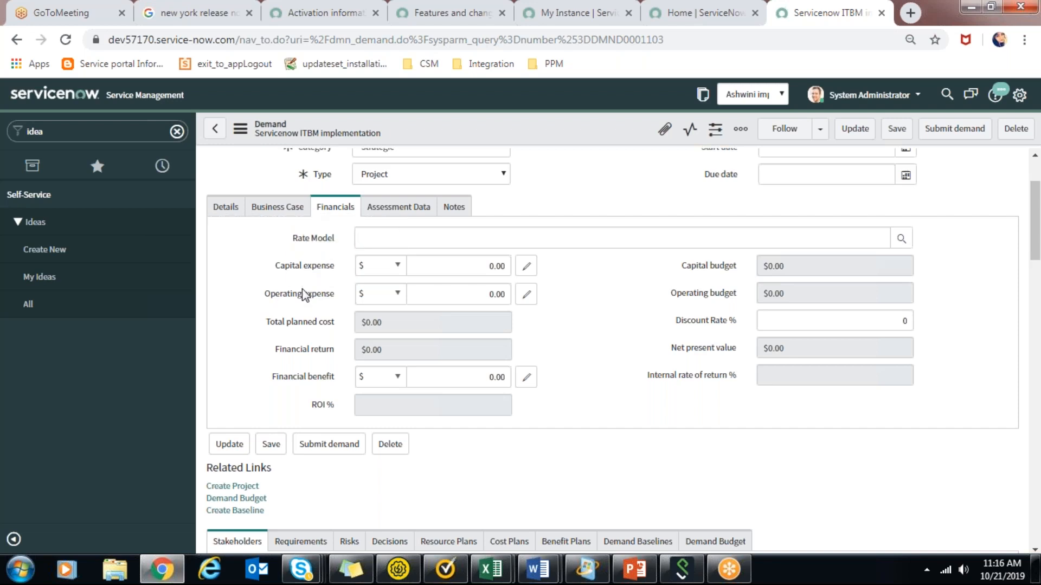
Review the demand's remaining financial fields, from operating expense and total planned cost down to financial benefit and ROI %.
mouse_move(302, 294)
mouse_move(1038, 243)
mouse_down()
mouse_move(1038, 281)
mouse_move(1038, 241)
mouse_up()
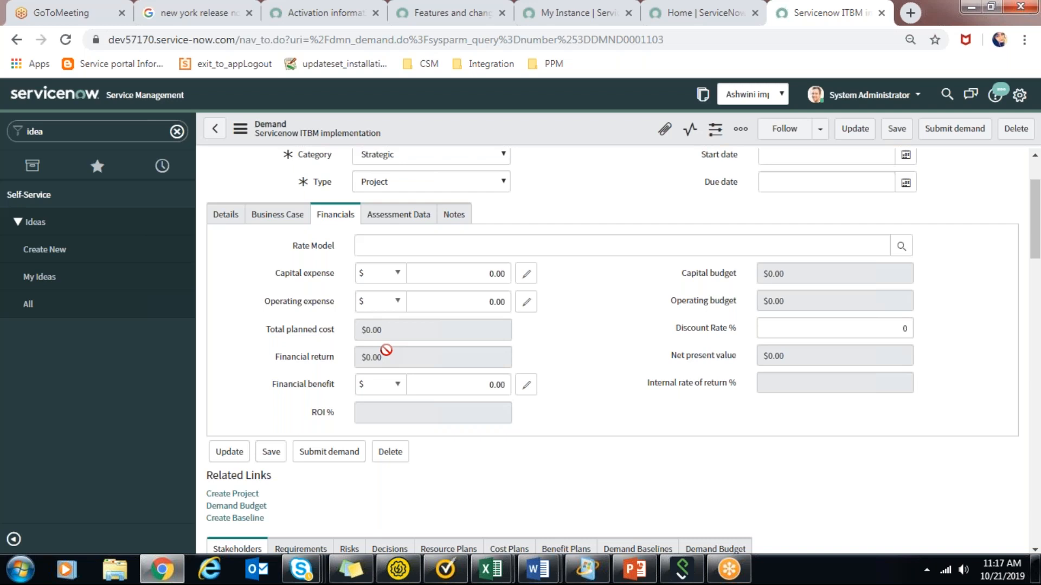
click(328, 418)
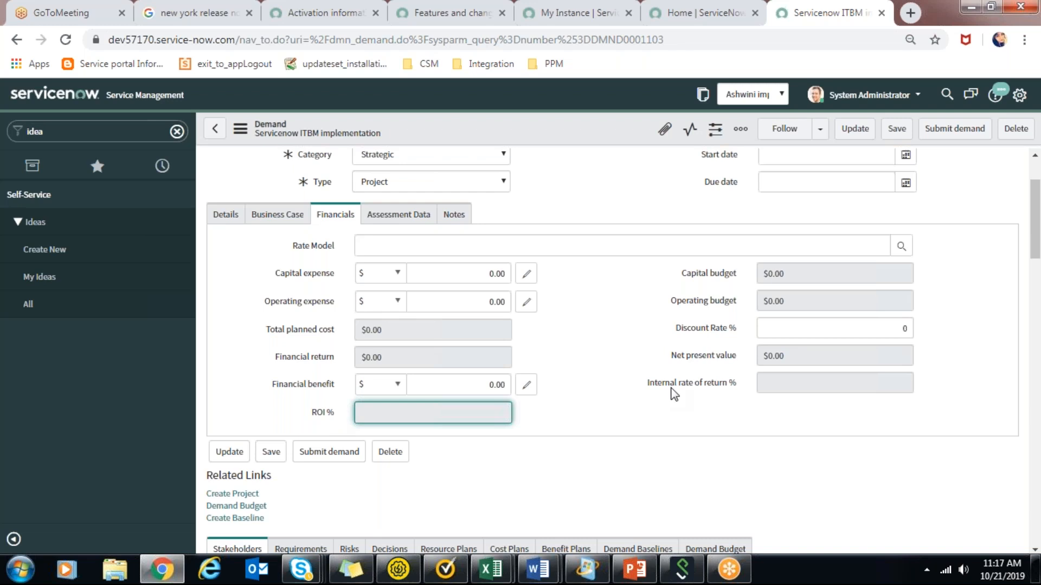
Examine the demand's assessment data, including the value field and the T-shirt sizes offered, and return to the financials.
click(383, 217)
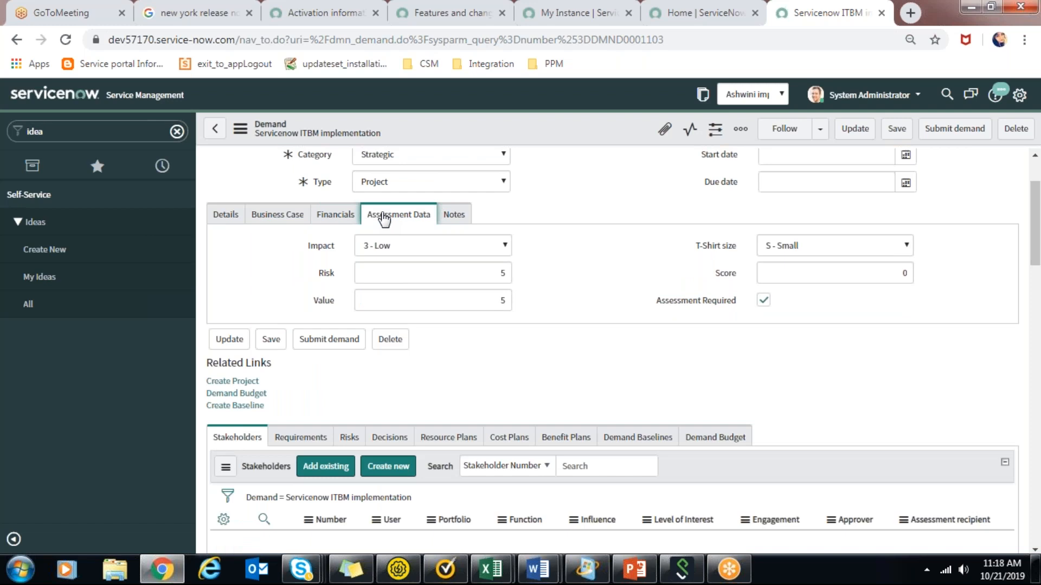
click(831, 247)
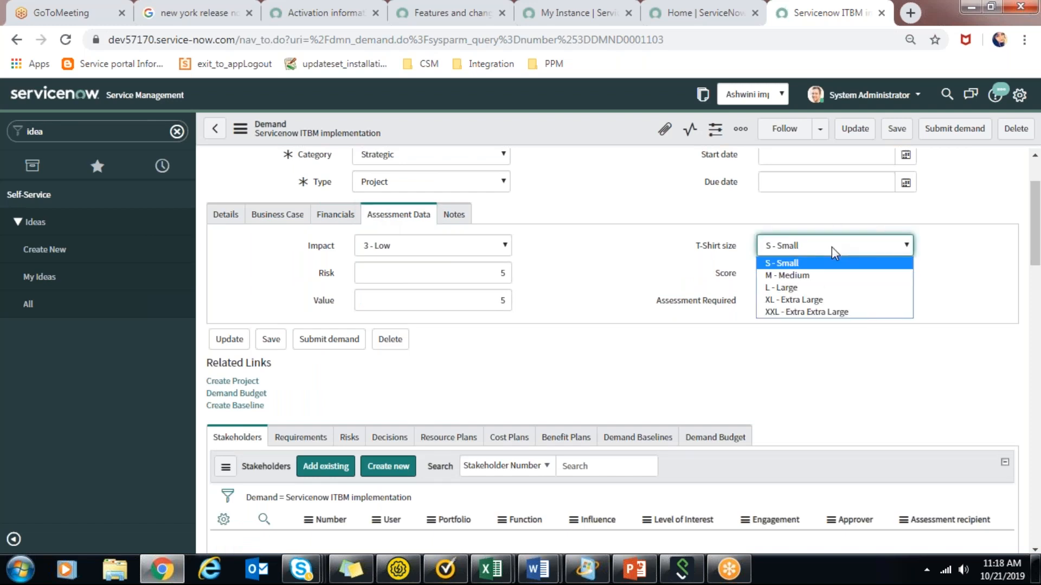
click(496, 302)
click(500, 301)
click(568, 252)
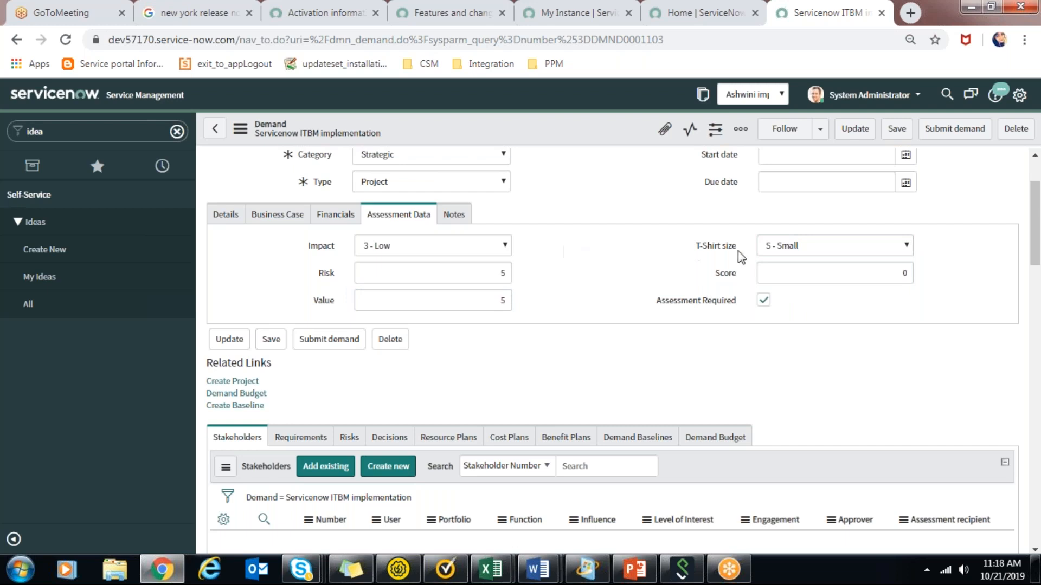
click(806, 254)
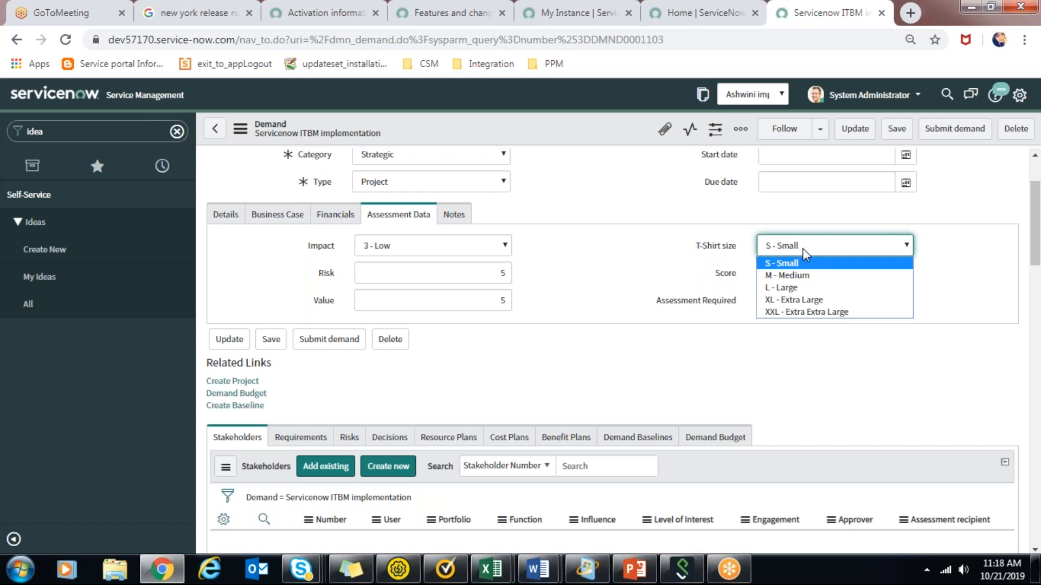
click(358, 222)
click(358, 221)
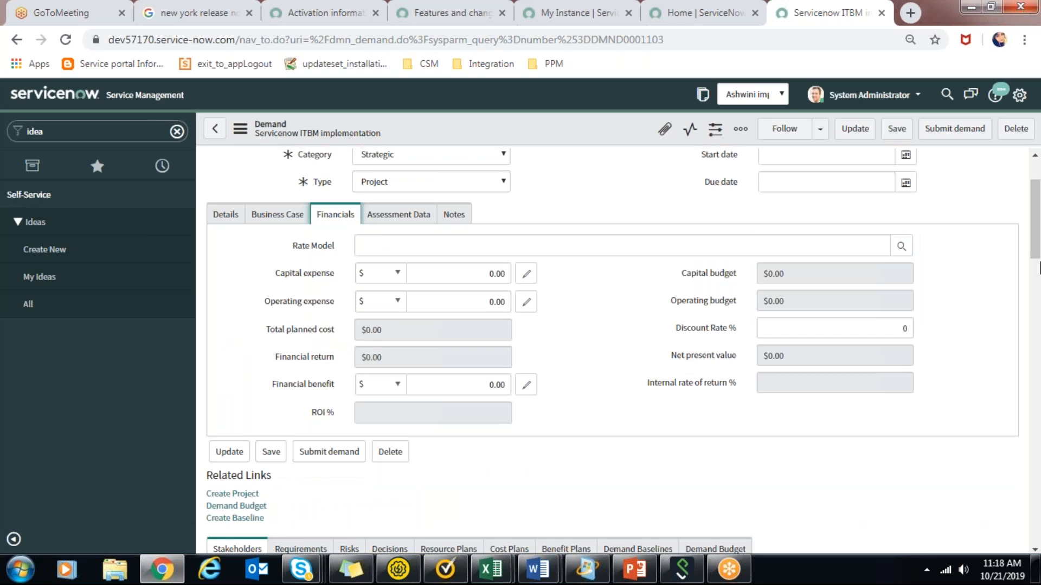
Start a new stakeholder record for the demand and choose the stakeholder's user from the lookup list.
drag(1038, 265, 1039, 304)
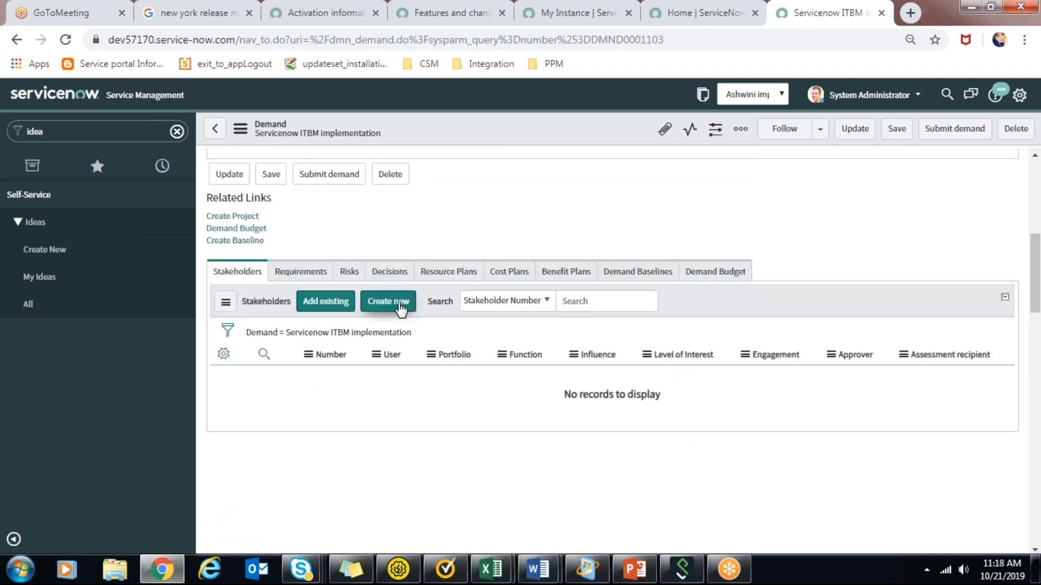
click(402, 306)
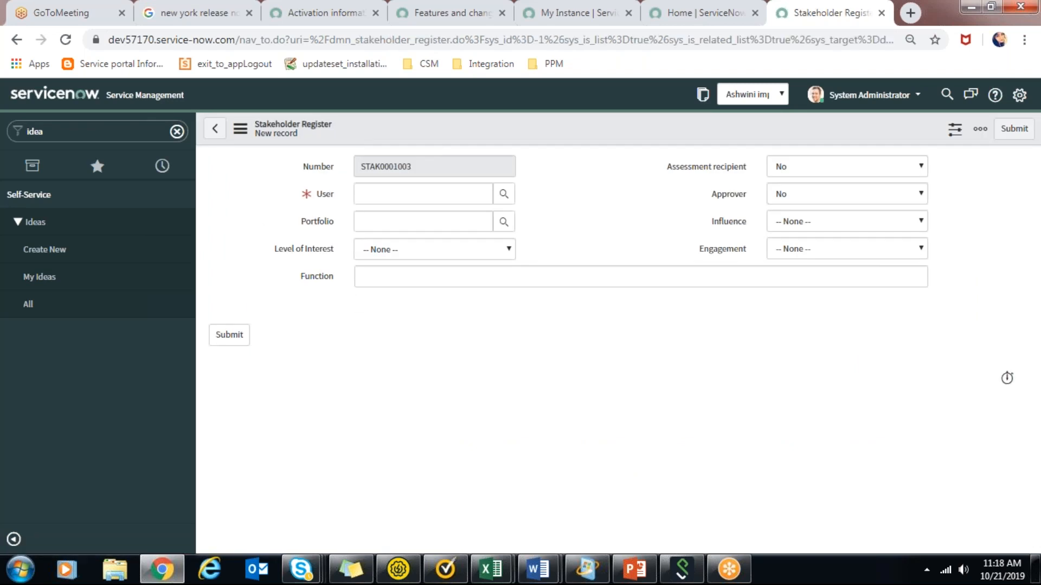
click(504, 195)
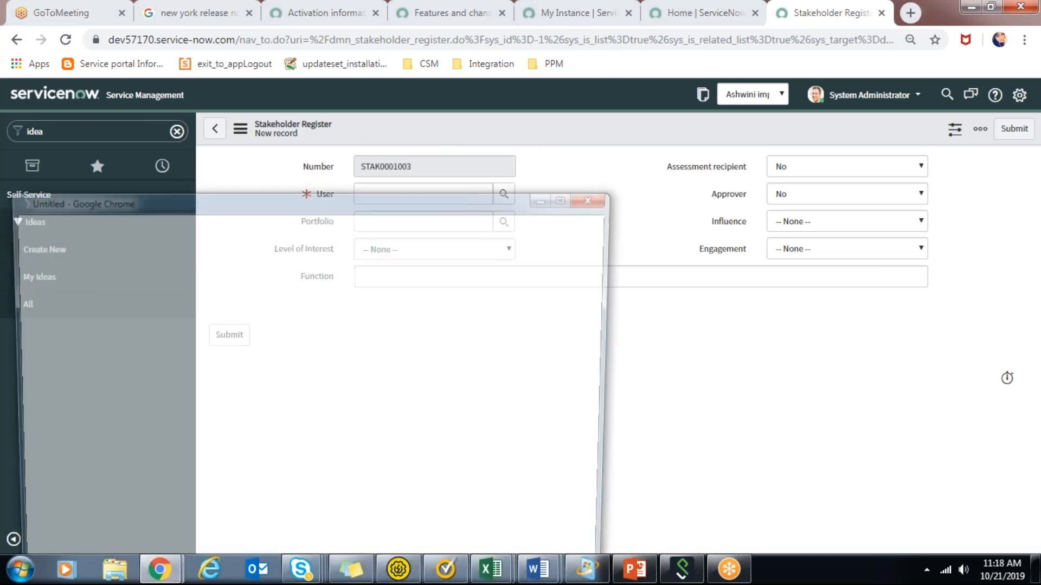
click(106, 382)
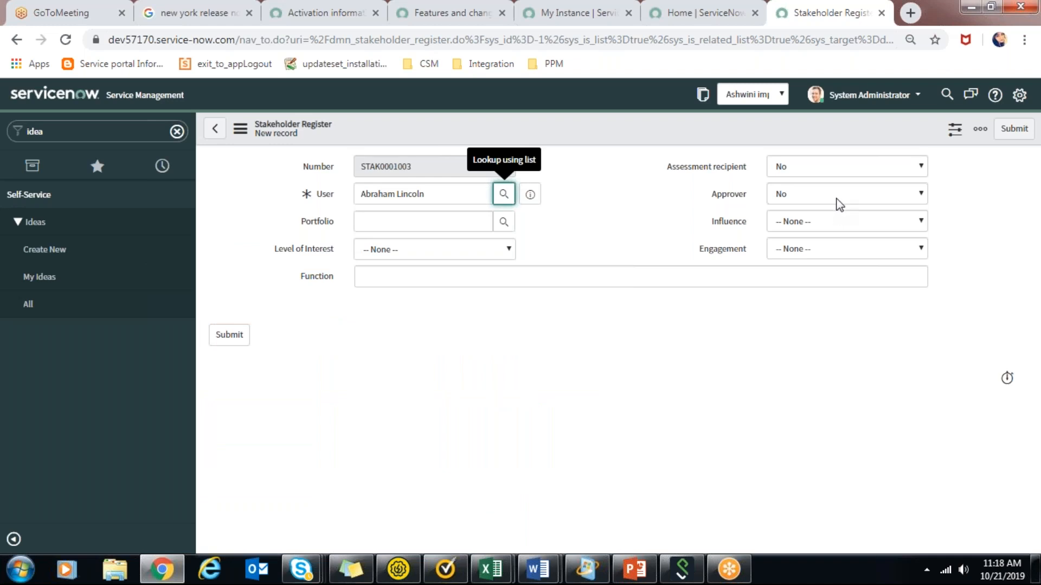
Set the stakeholder's influence to High and view the engagement options.
click(849, 223)
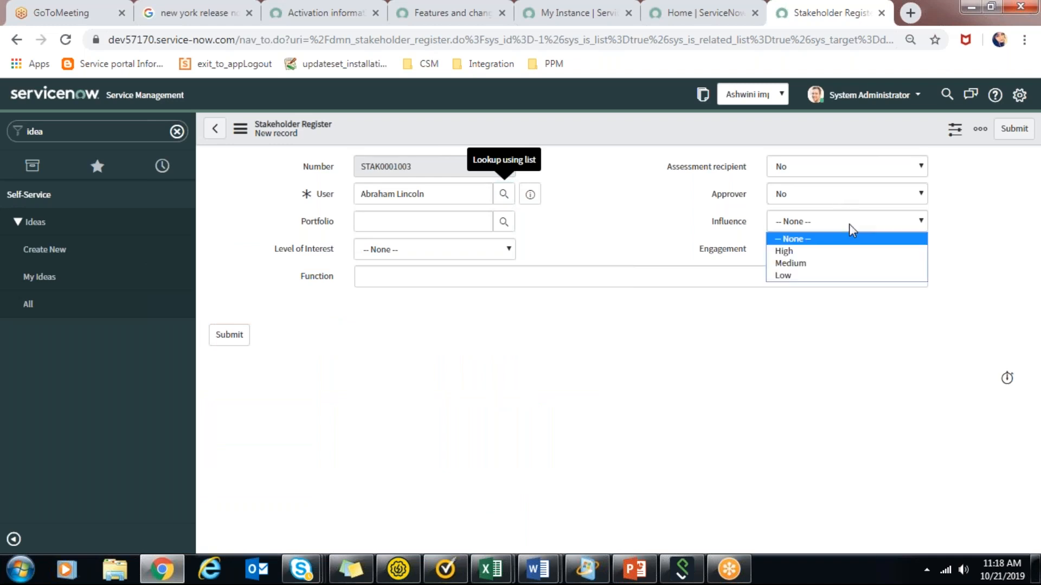
click(857, 253)
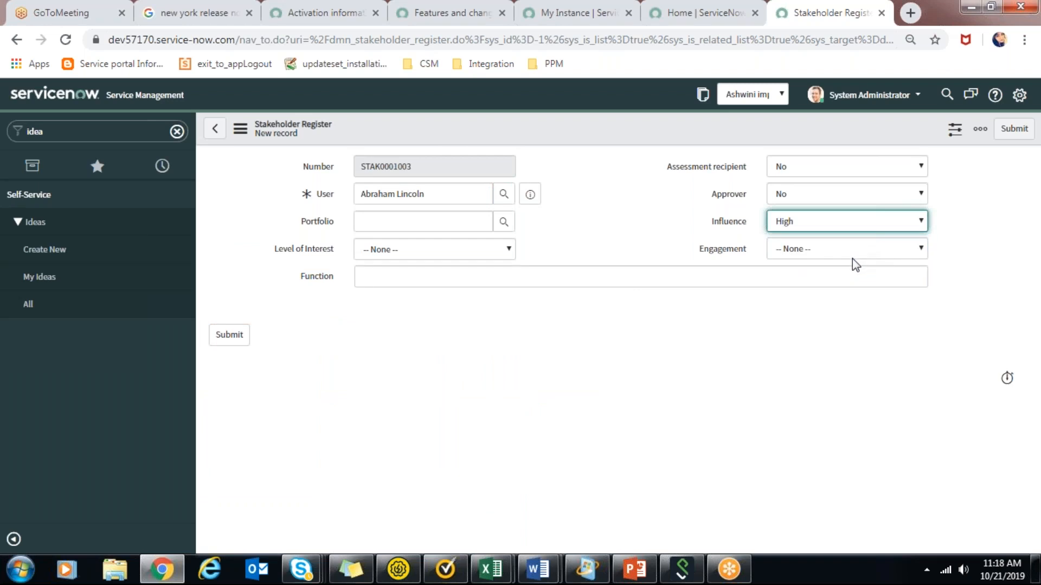
click(853, 254)
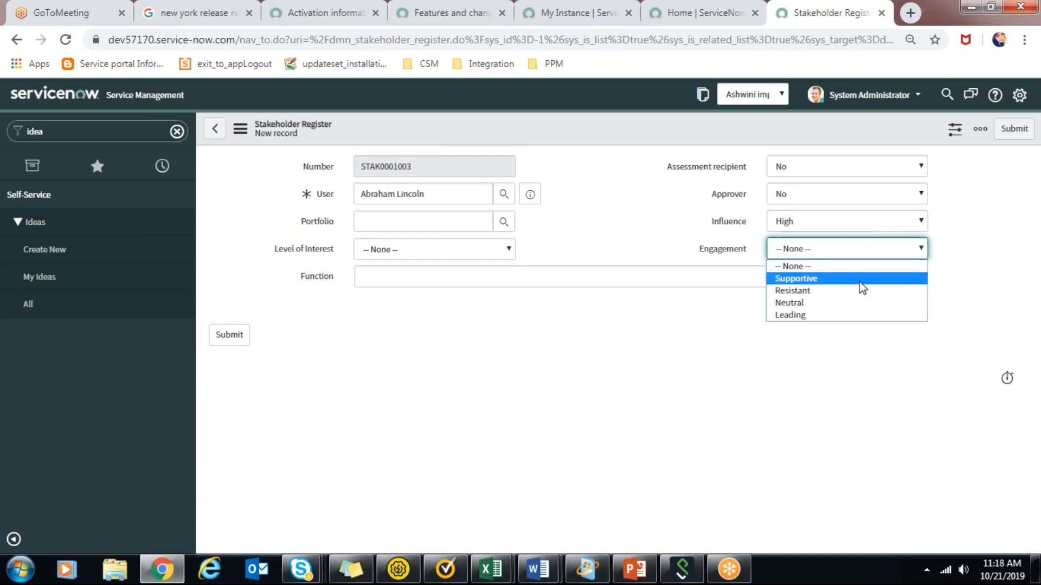
click(588, 309)
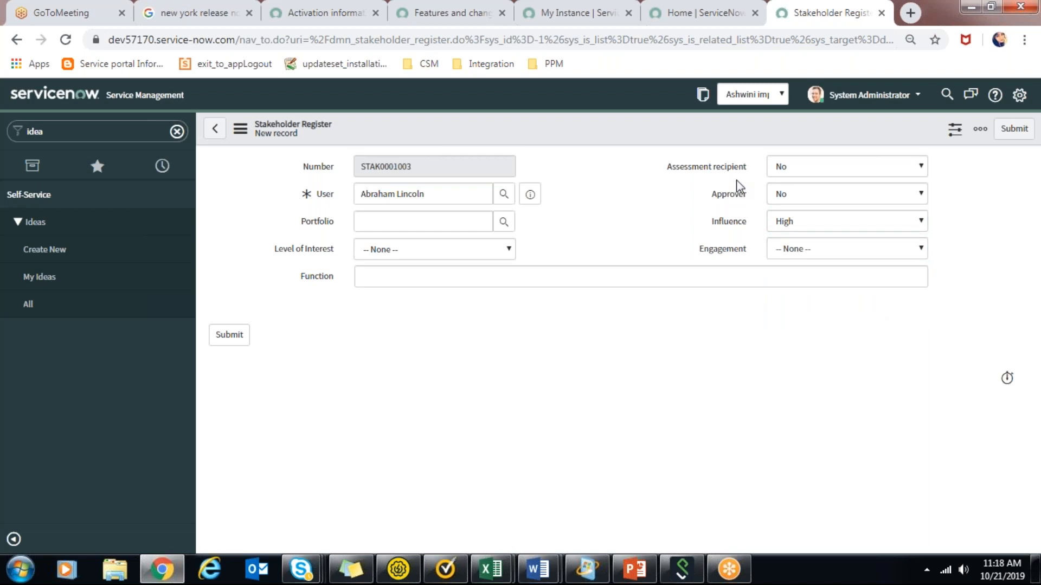
Set the stakeholder's Assessment recipient and Approver values to Yes and submit the record.
click(800, 174)
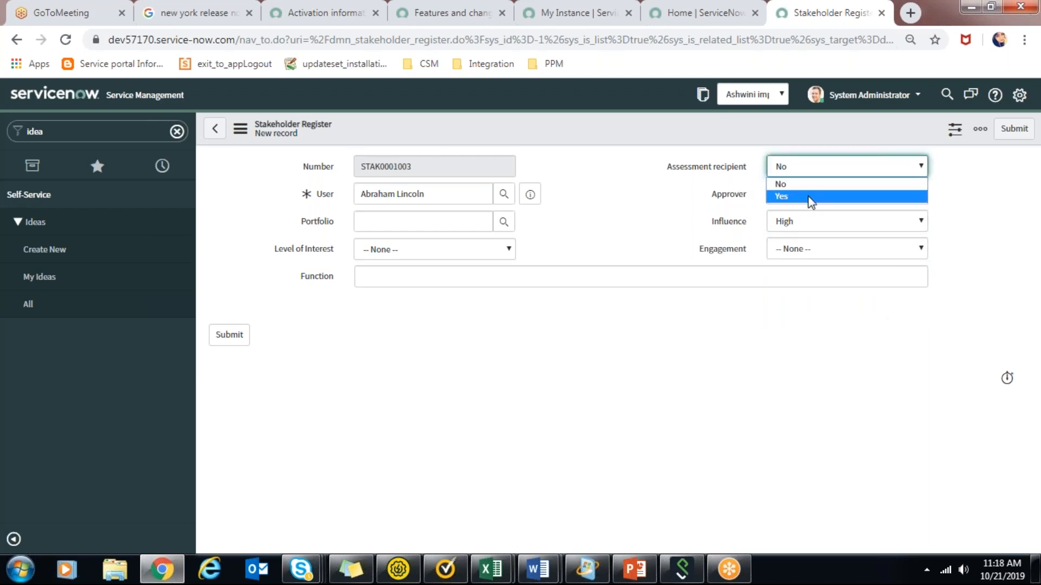
click(810, 197)
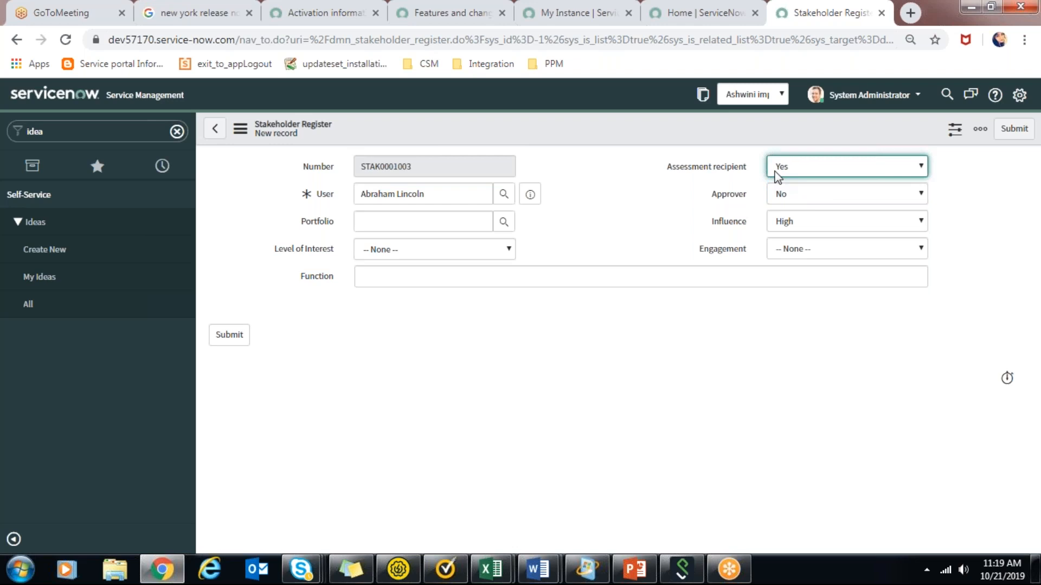
click(789, 202)
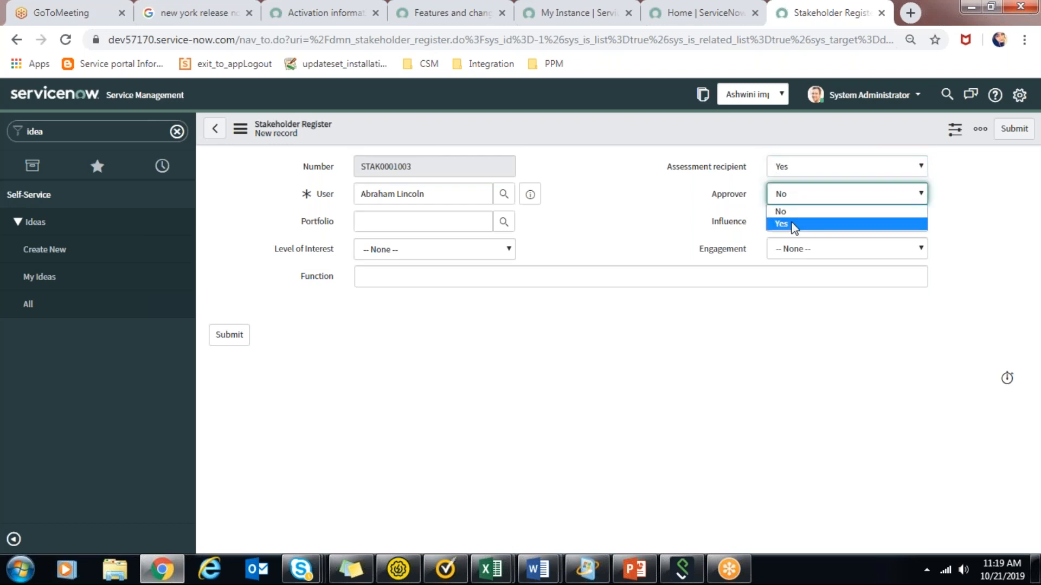
click(793, 226)
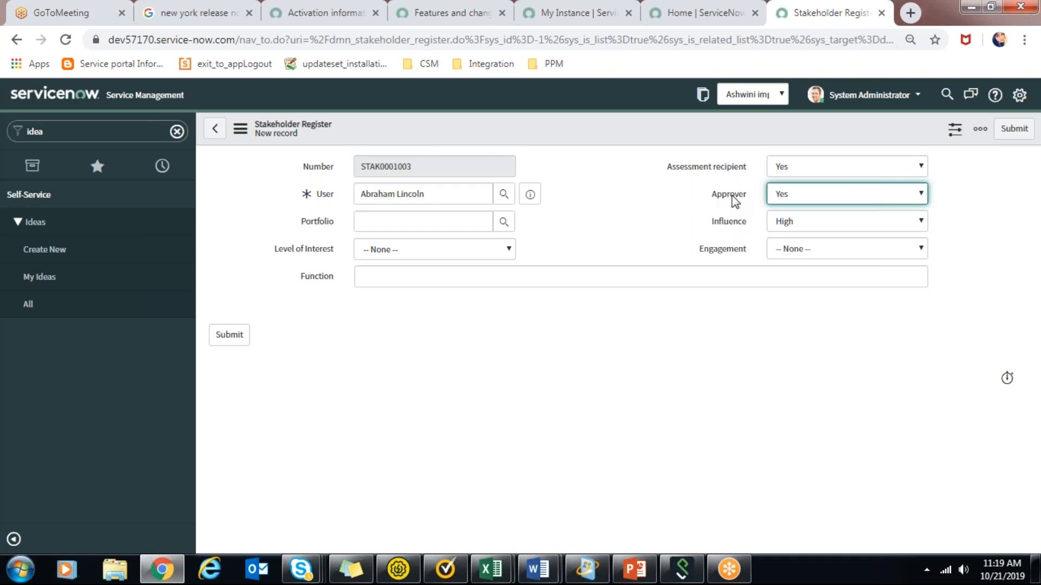
click(229, 338)
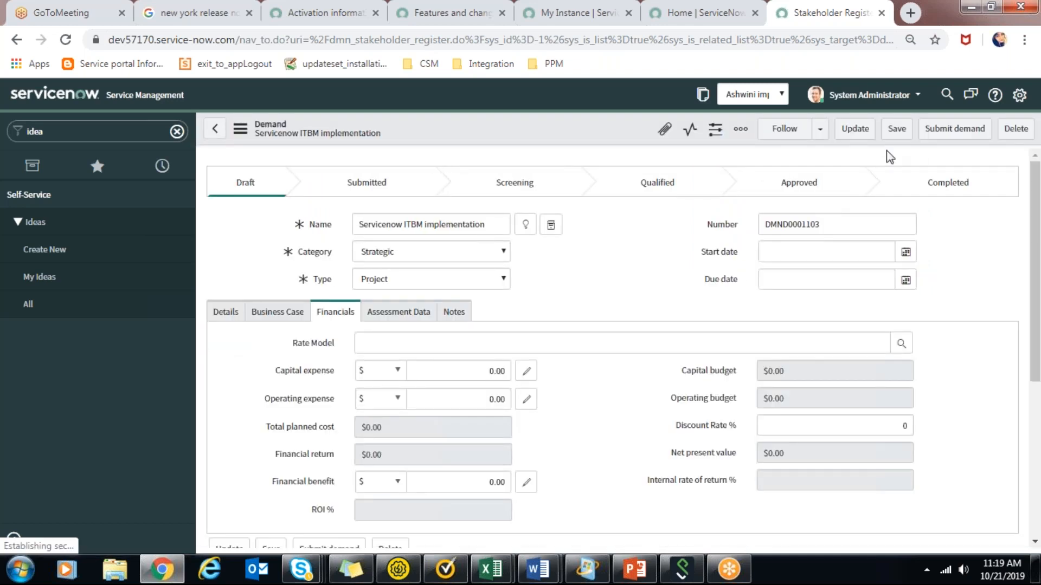
Submit the Servicenow ITBM implementation demand and advance it through Screening to the Qualified stage.
click(955, 128)
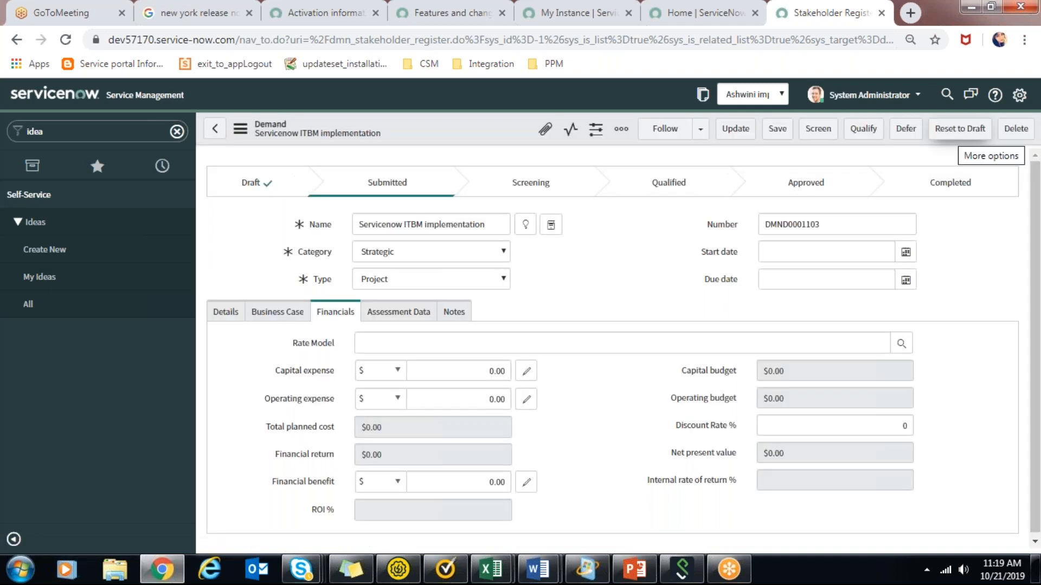
drag(1038, 206, 1038, 230)
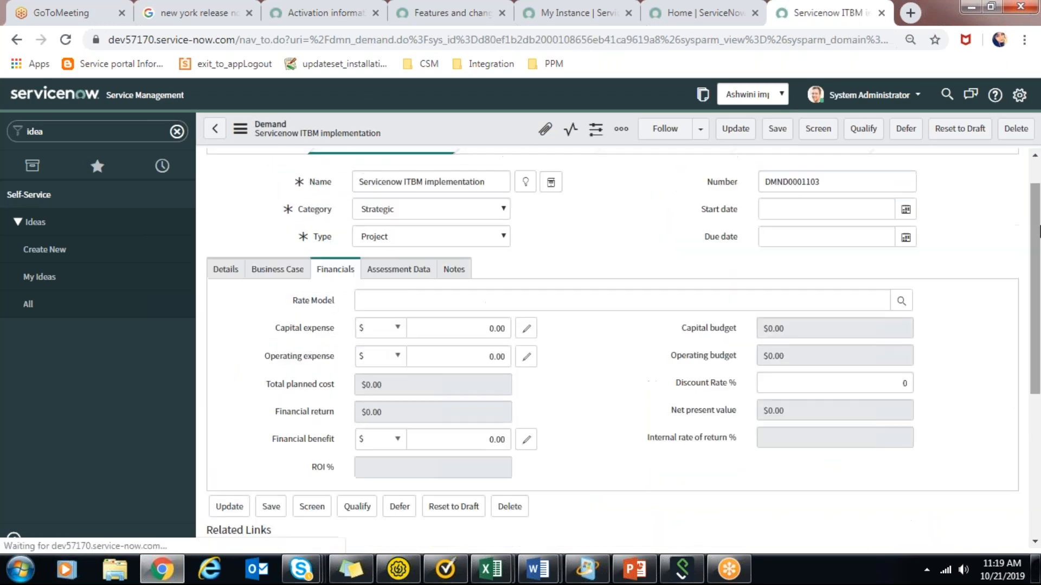
click(814, 137)
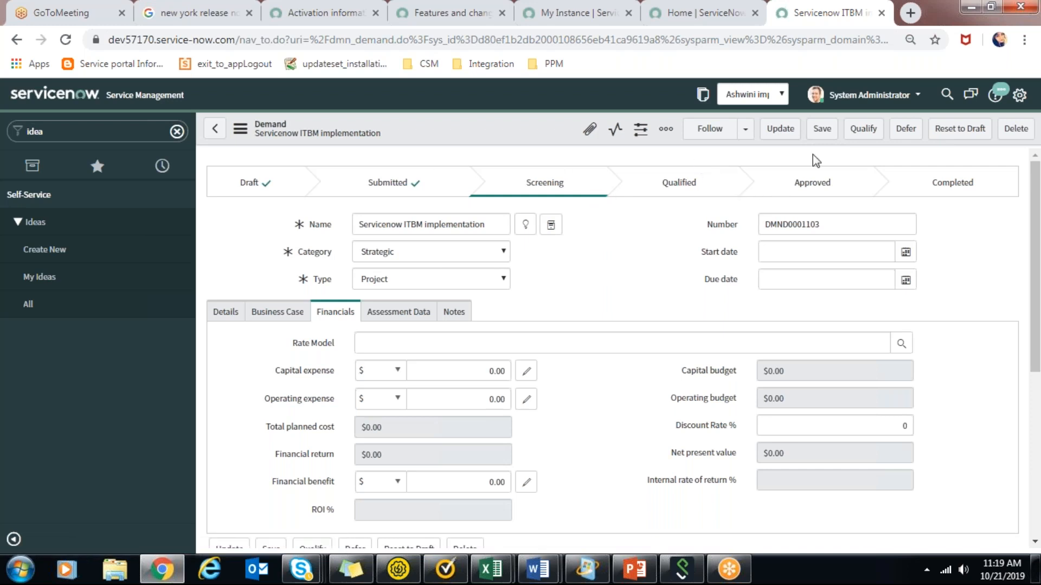
click(882, 133)
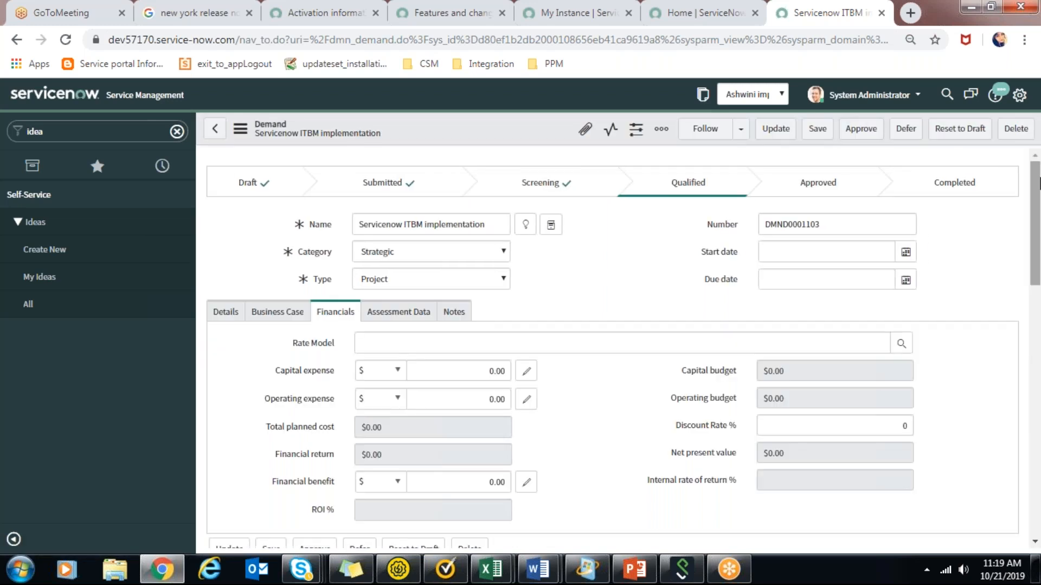
Review the qualified demand's form, its related links and its stakeholder list.
drag(1039, 183, 1040, 247)
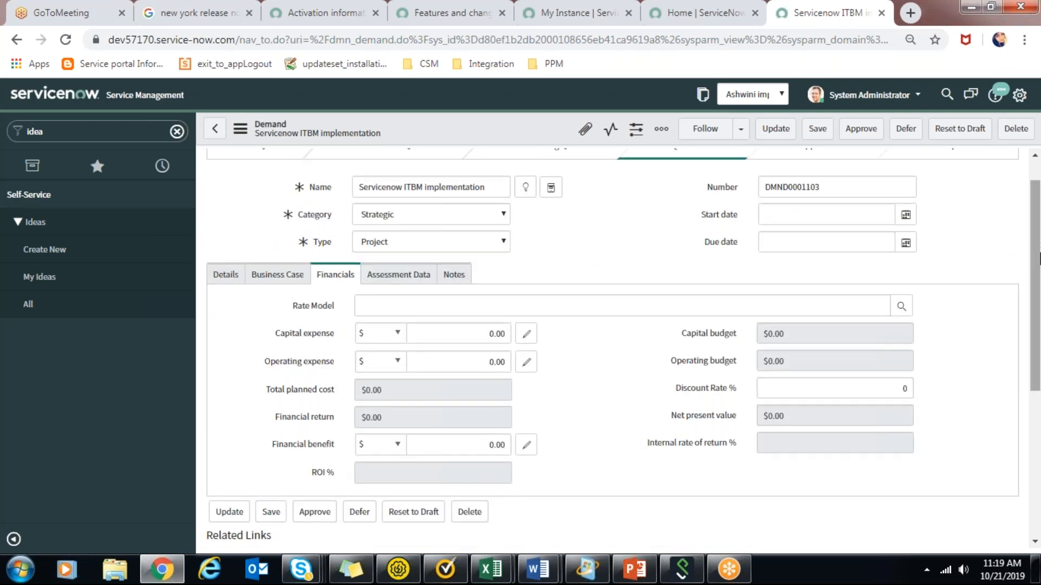
scroll(1031, 266, up, 1)
scroll(1028, 374, down, 1)
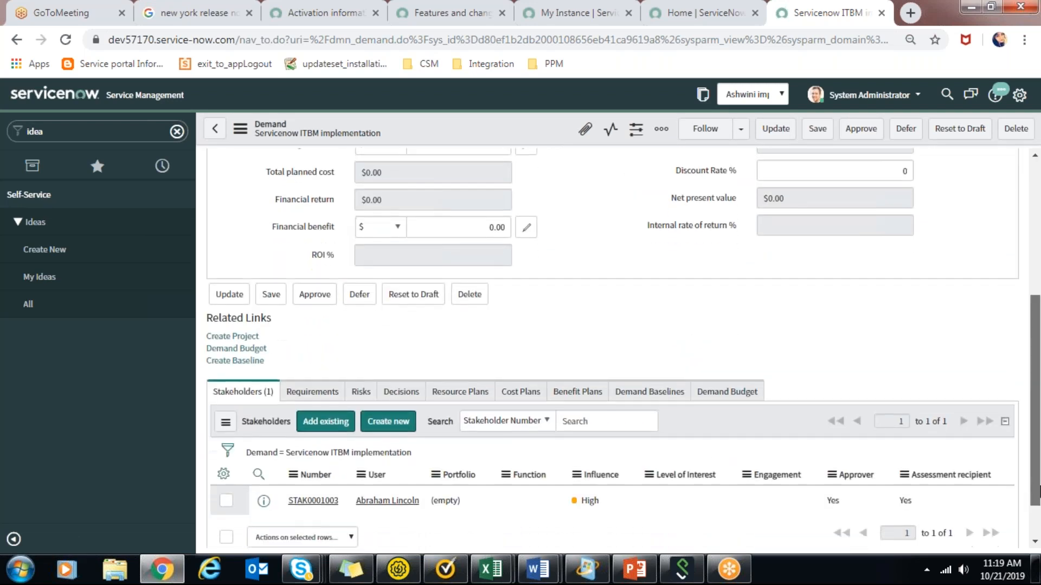
scroll(1028, 374, up, 3)
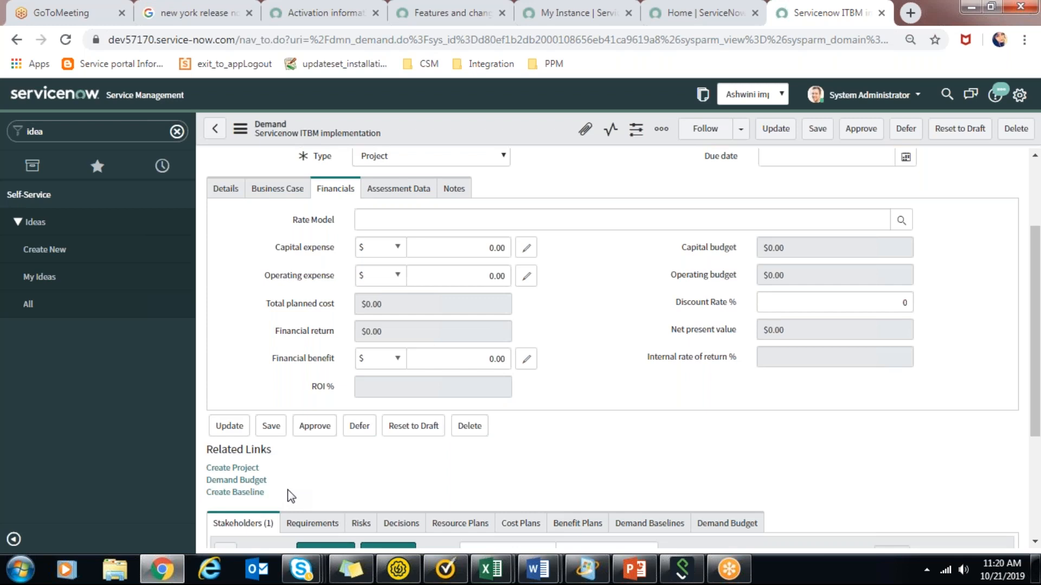
Show the qualified demand's general details and approve the demand.
click(235, 196)
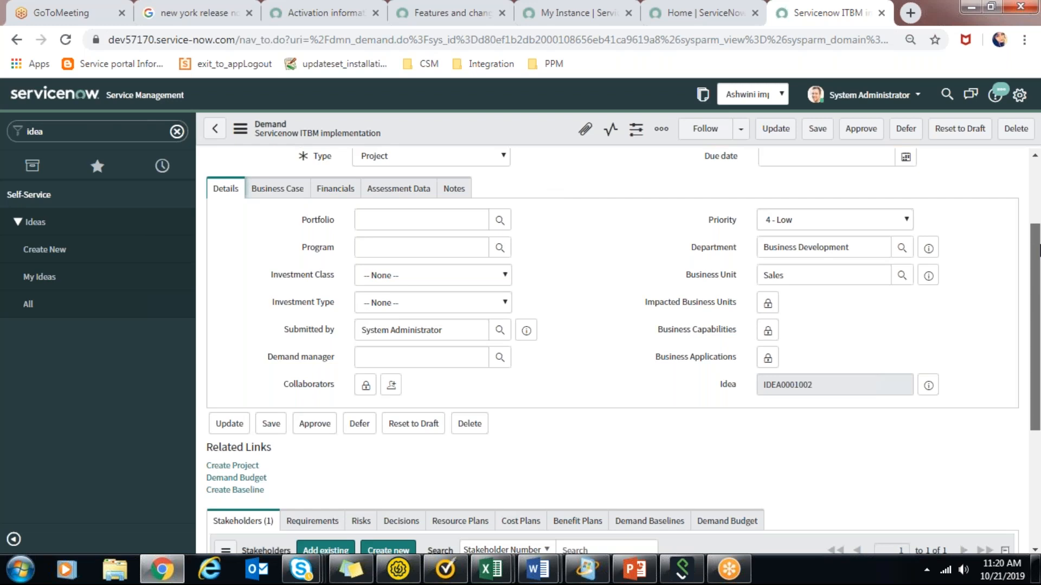
drag(1038, 249, 1038, 194)
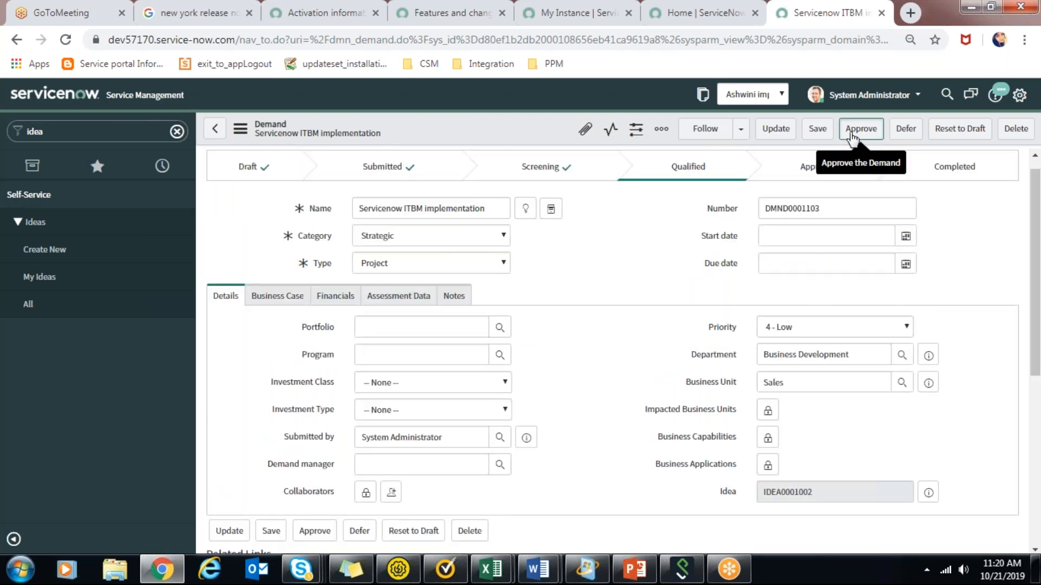
click(860, 128)
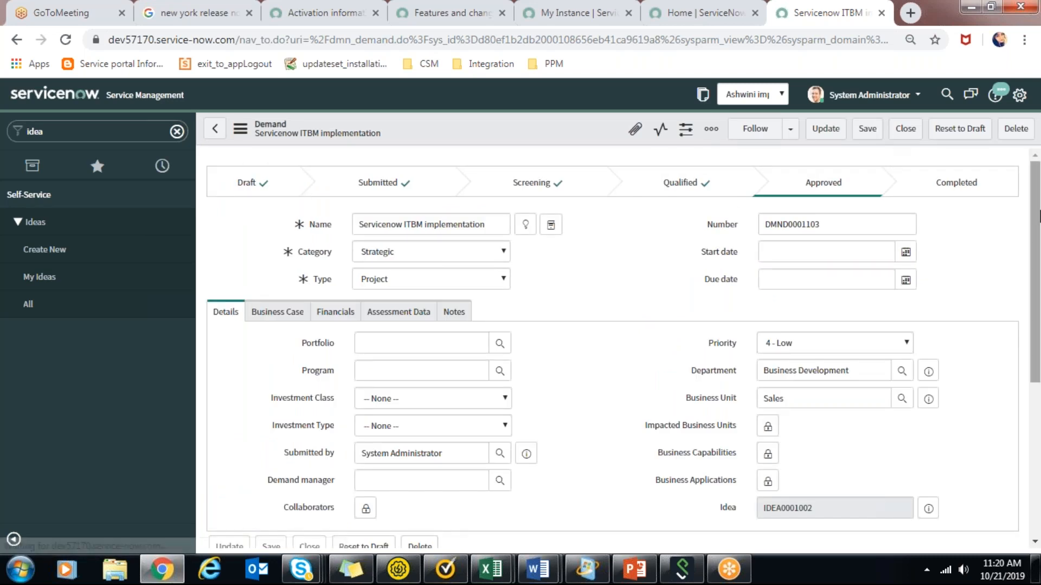
Review the approved demand's stages, its originating idea reference, and its related links and stakeholders.
drag(1039, 212, 1039, 252)
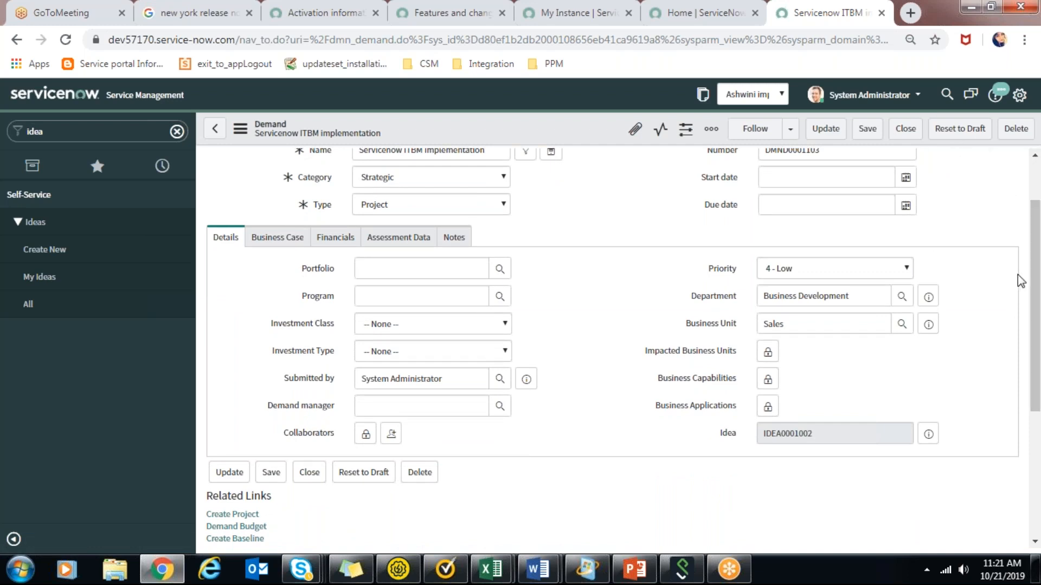
drag(1039, 304, 1039, 234)
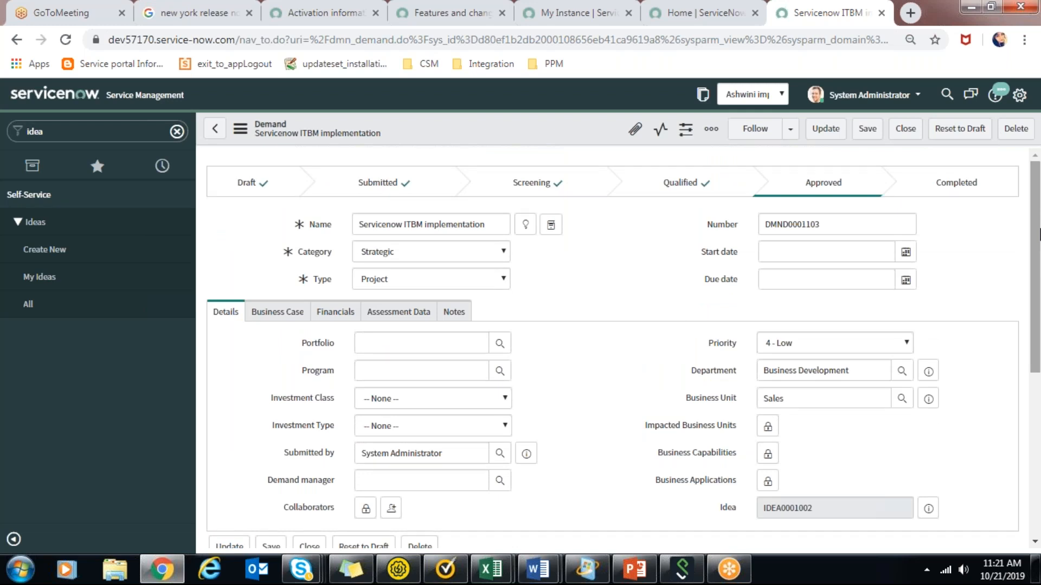
drag(1039, 234, 1039, 299)
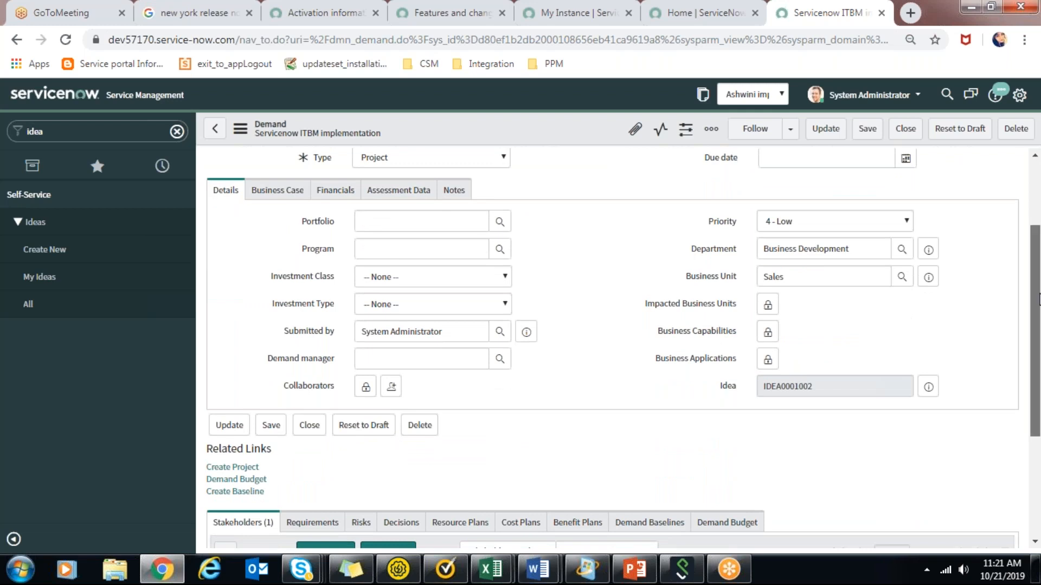
double_click(785, 389)
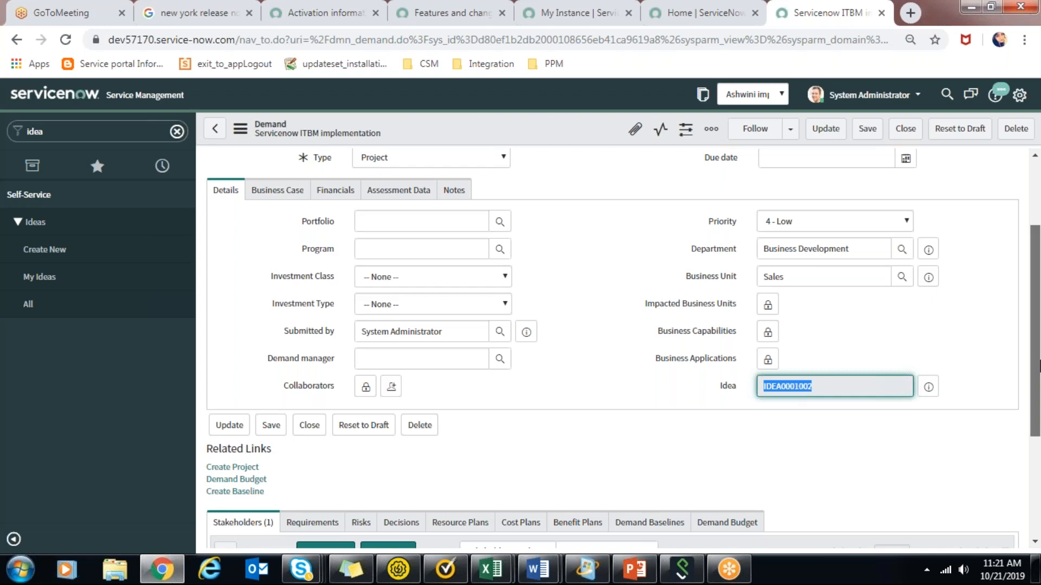
scroll(1039, 366, up, 3)
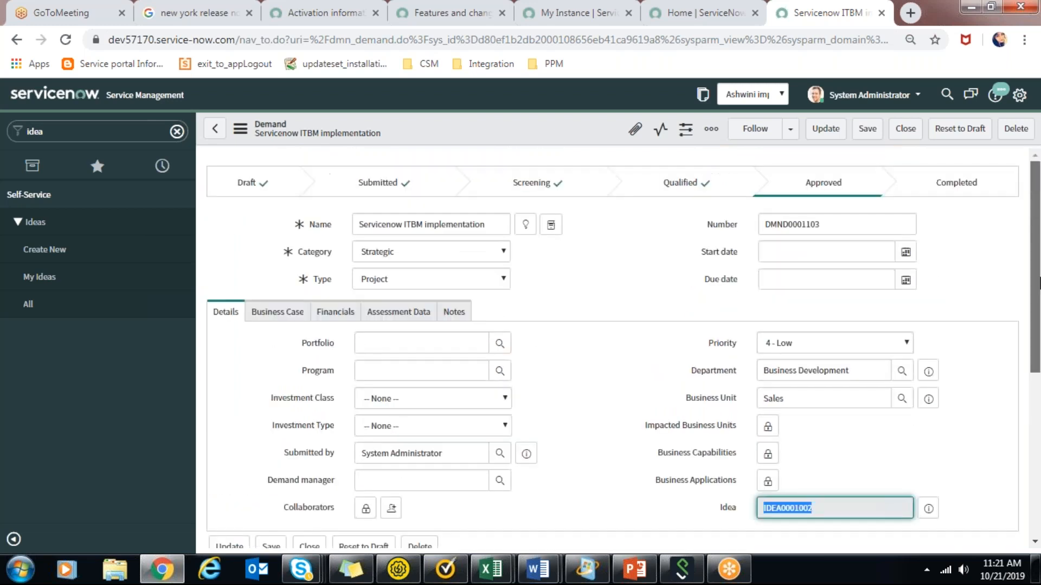
scroll(1038, 421, down, 7)
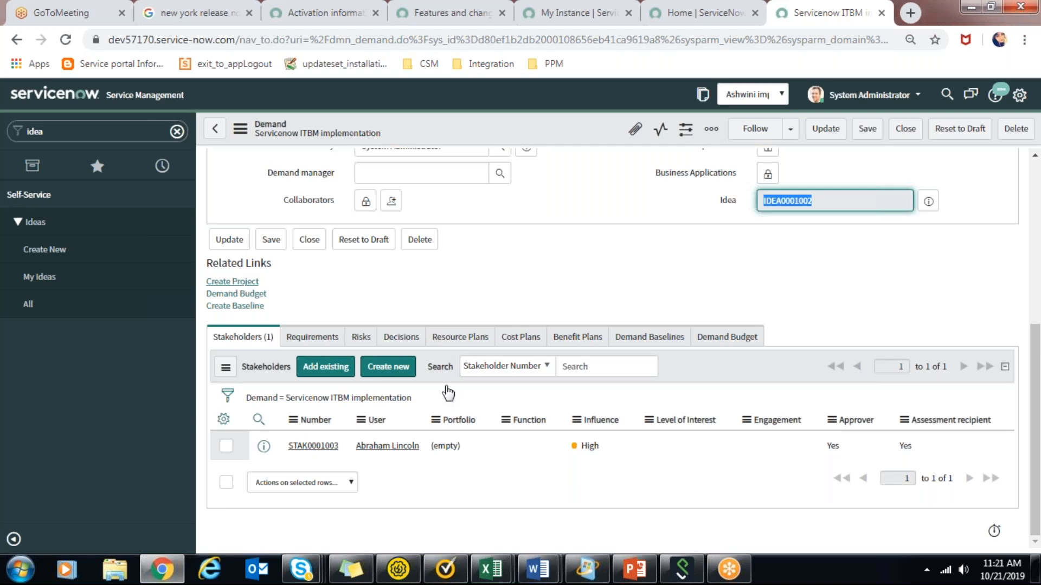
Switch to the PPM training external presentation in PowerPoint and select the Project Portfolio Management lifecycle slide.
click(638, 574)
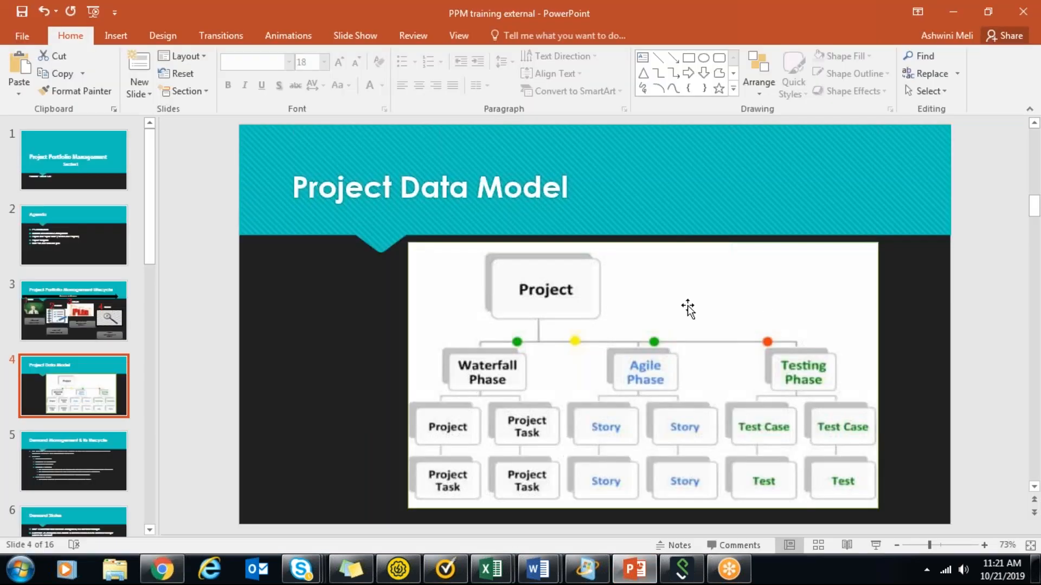
click(83, 324)
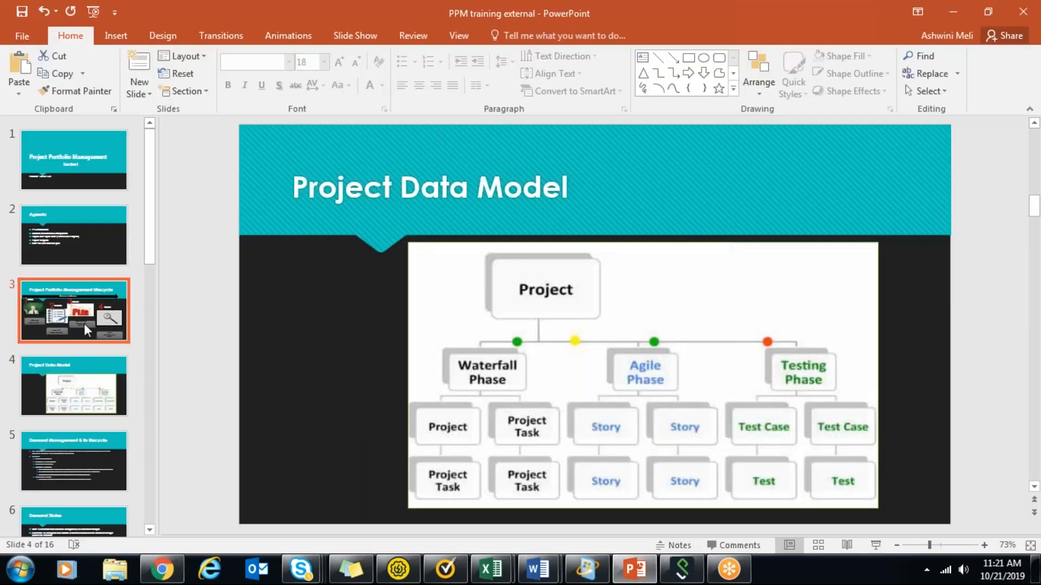
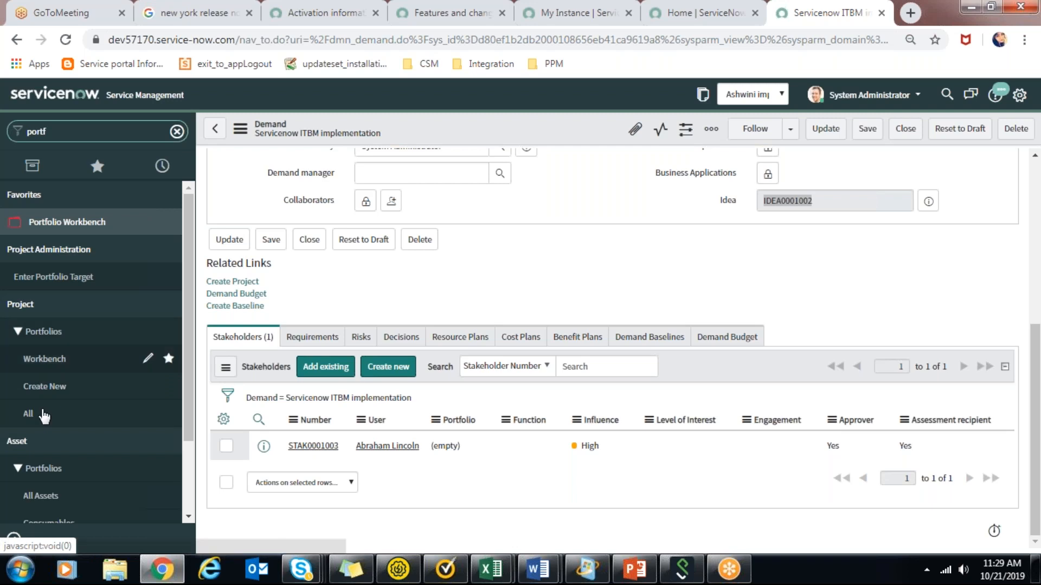
Start a new portfolio record and name it "IT profitable work portfolio".
click(51, 400)
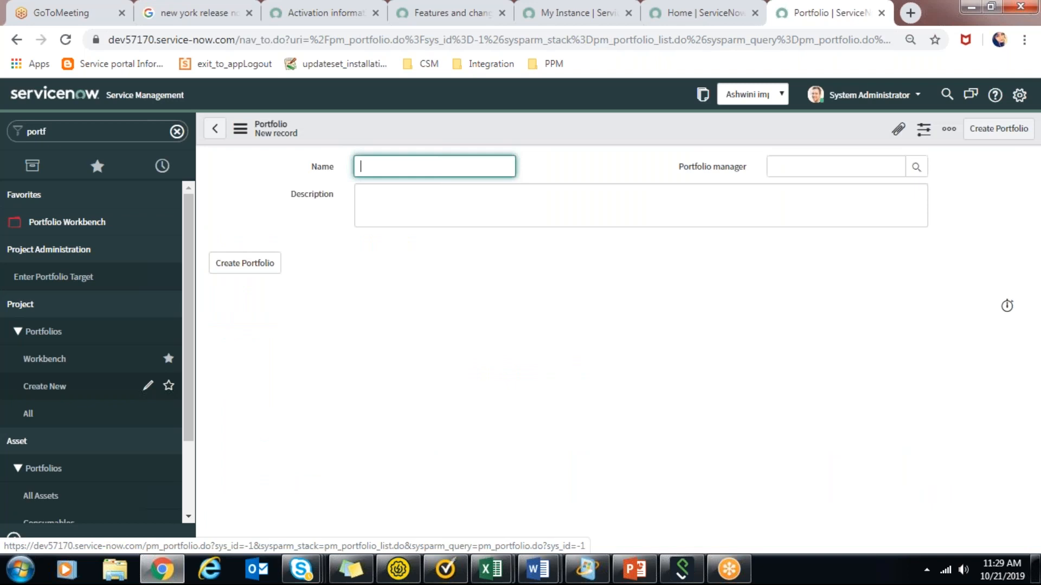
text(IT profitable work portfolio)
key(Tab)
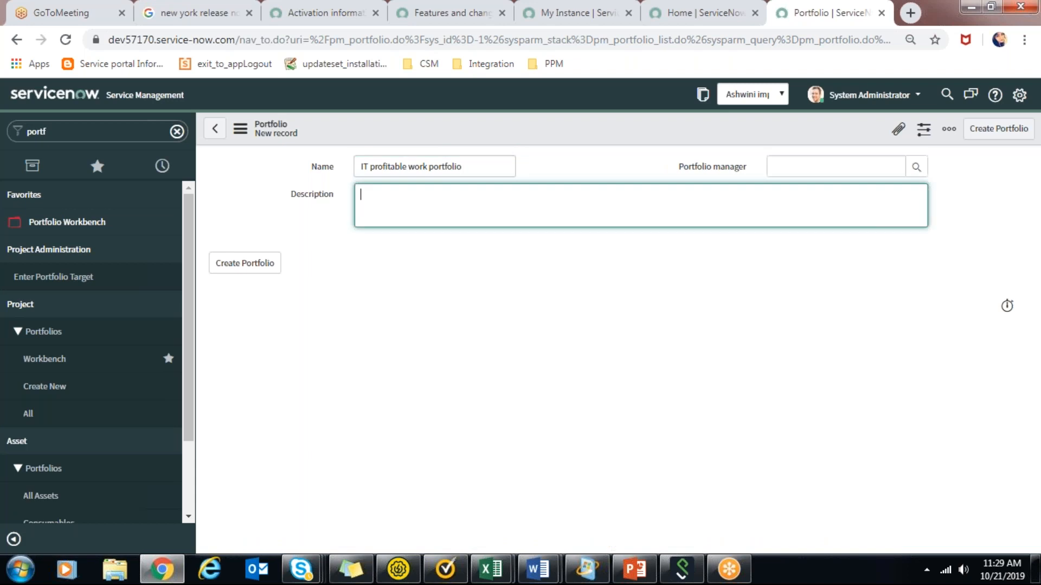
Complete the portfolio with the description "targetting IT projects that will bring profit" and a portfolio manager, and create it.
text(targetting IT proje)
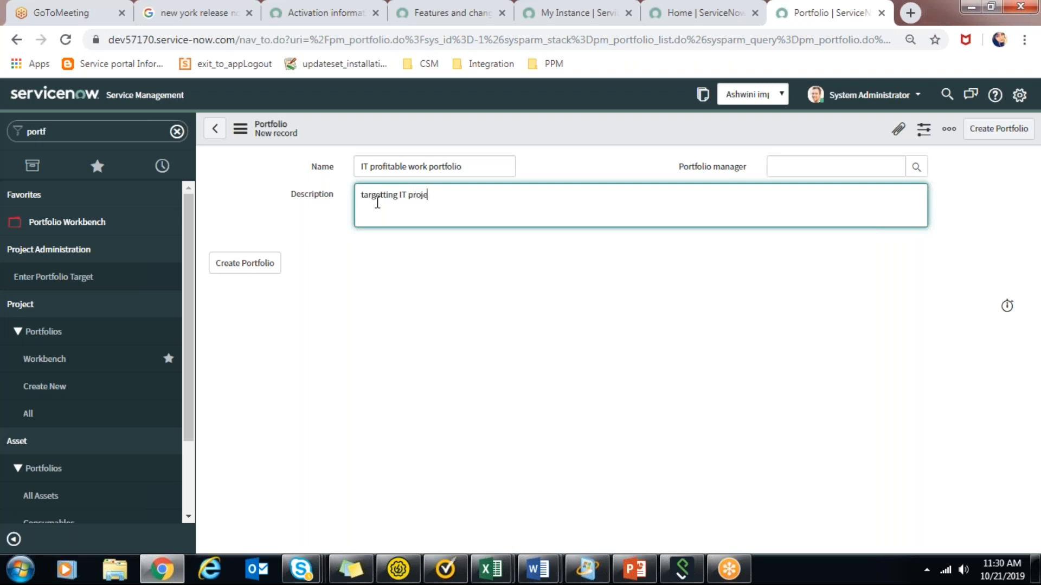
text(cts that will bring profit)
click(917, 167)
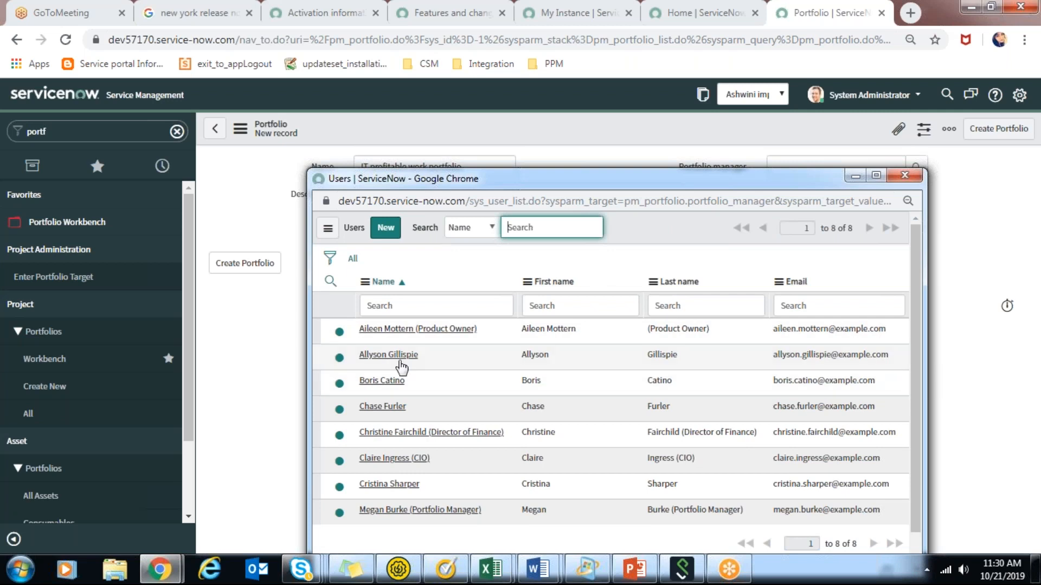
click(388, 354)
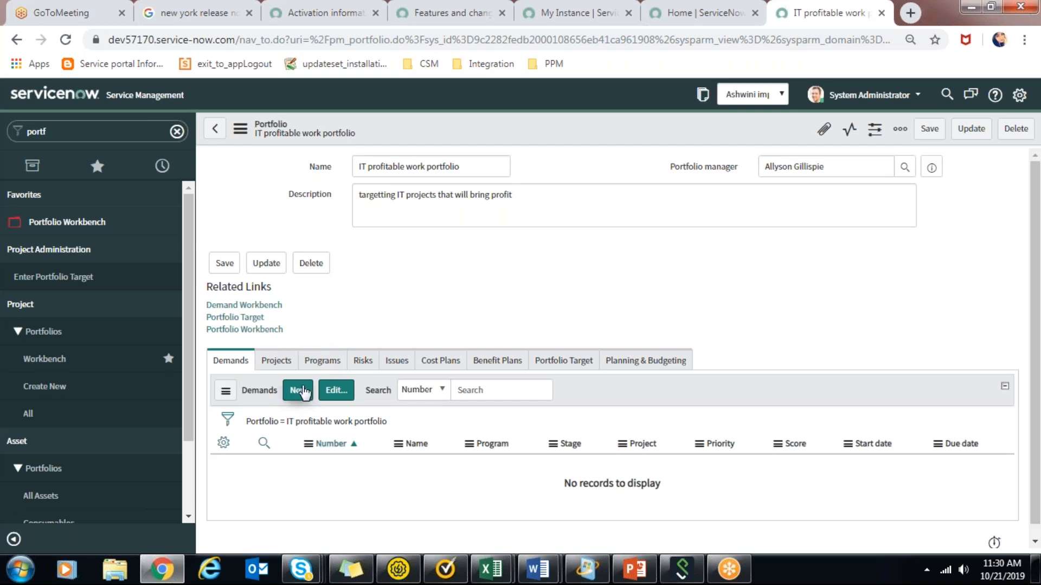
Start a new program under the portfolio and name it "Servicenow technology specific projects".
click(322, 361)
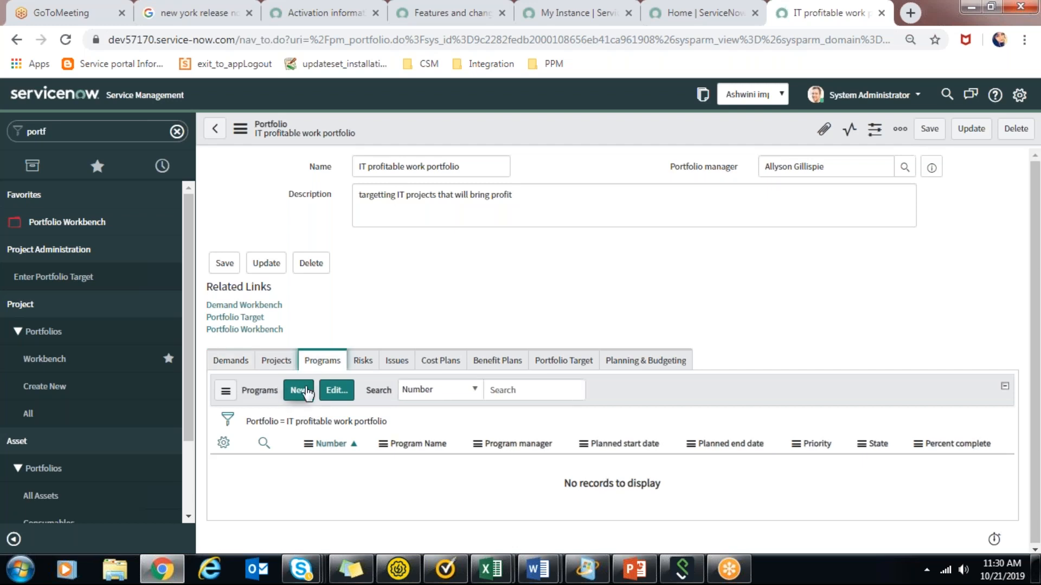
click(299, 391)
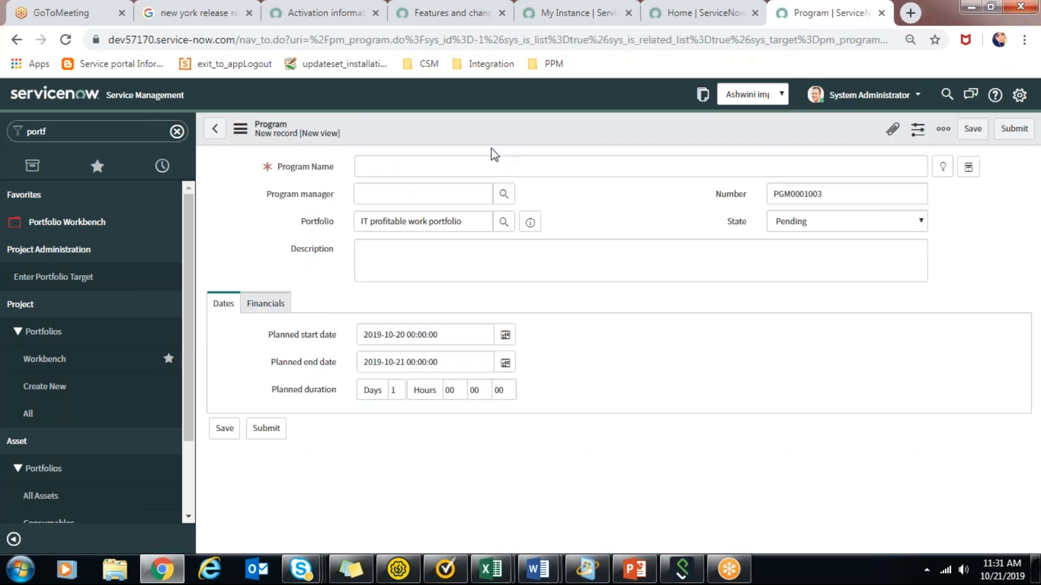
text(Se)
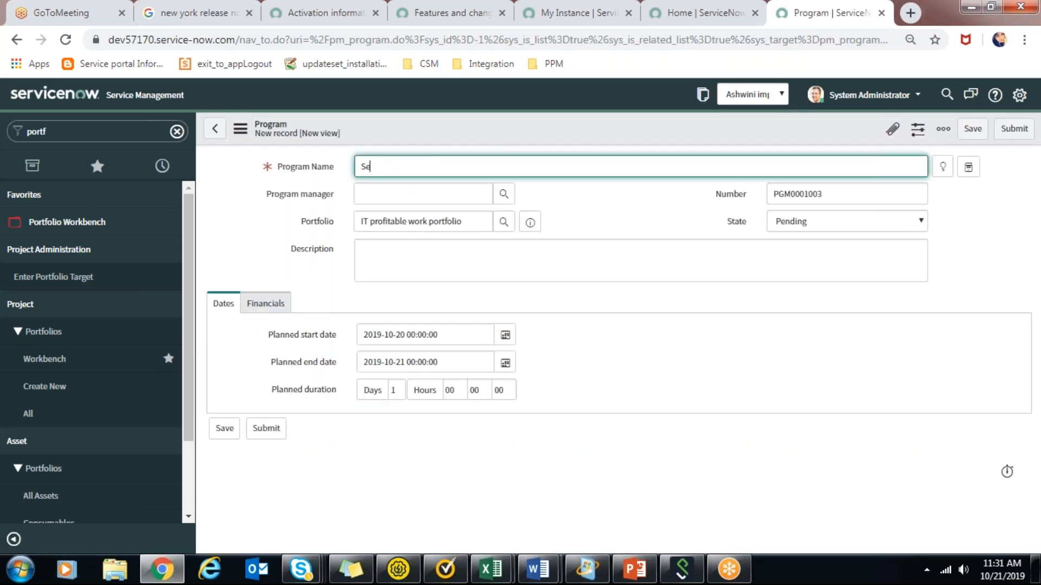
text(rvicenow technology specific)
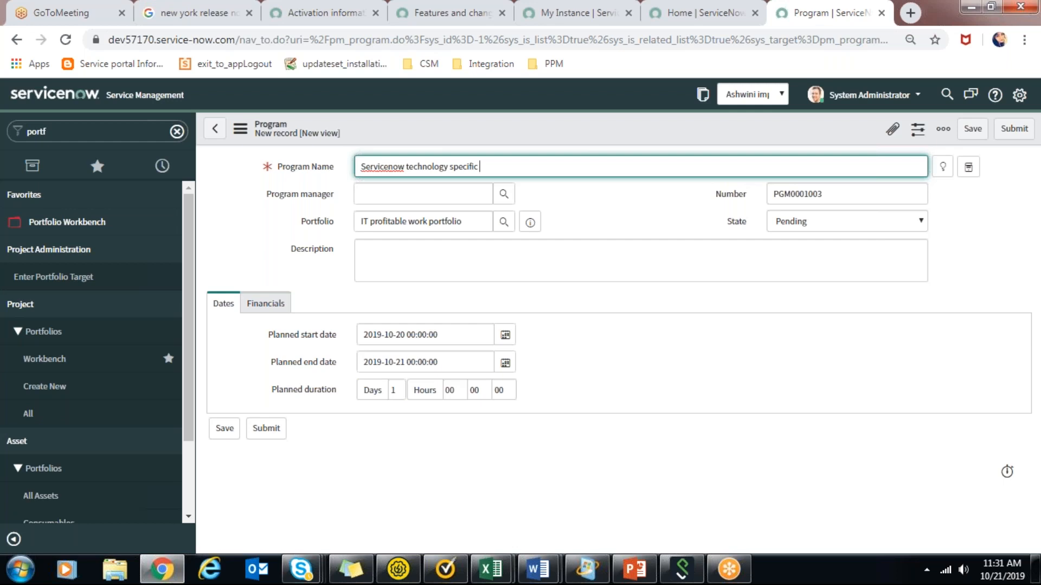
text(projects)
Assign a program manager from the user list, check the program's financials and submit the program.
click(471, 267)
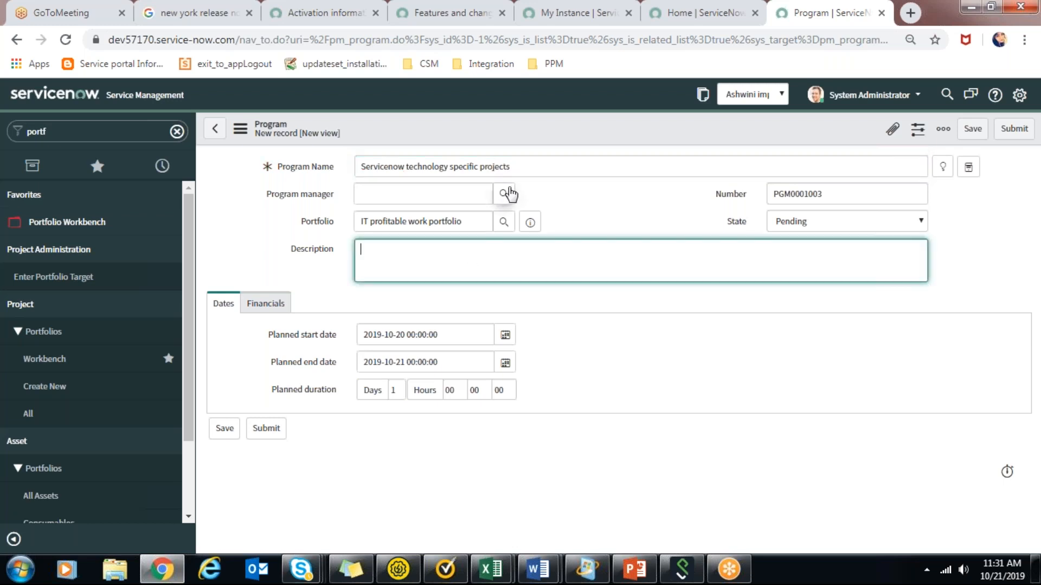
click(508, 194)
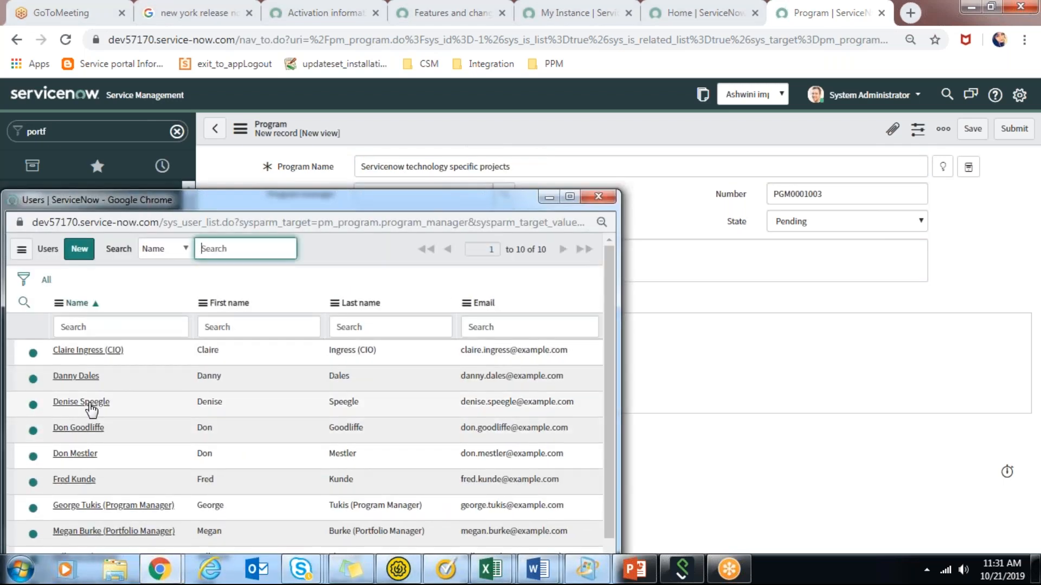
click(85, 402)
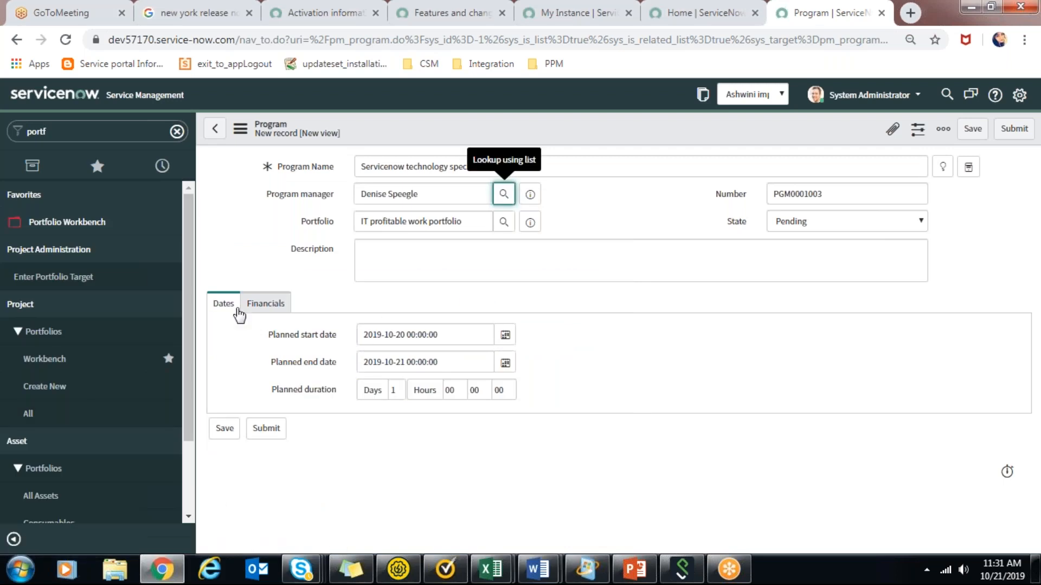
click(259, 306)
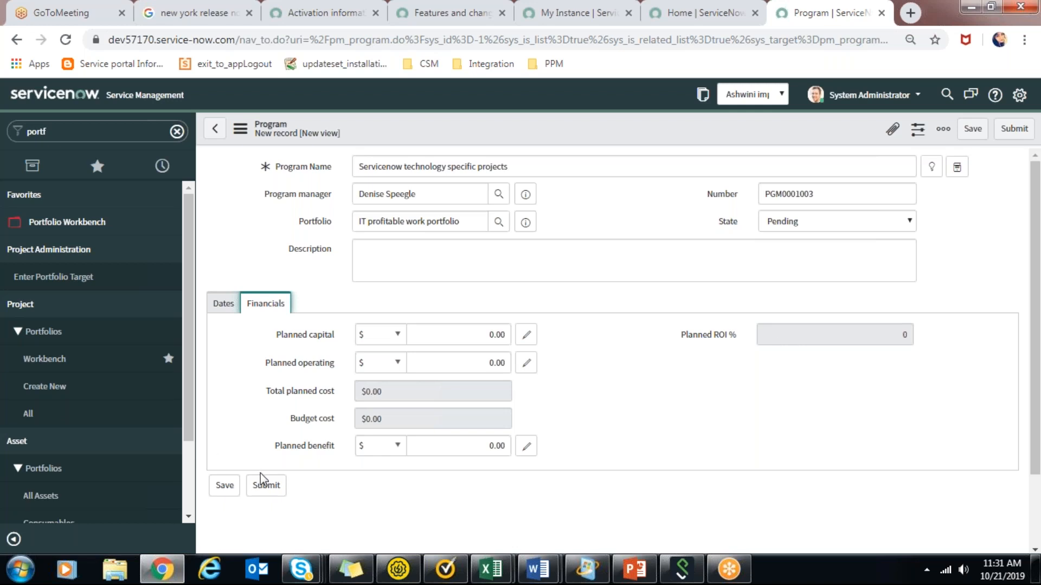
click(265, 486)
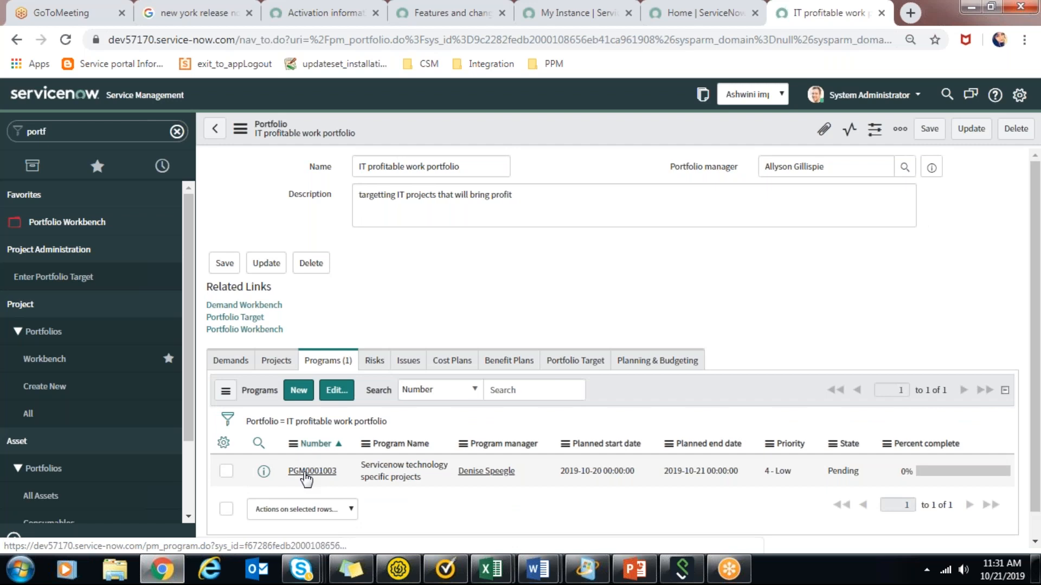
Open the submitted program in a separate browser tab and examine its status options, dates, strategies and related projects list.
middle_click(304, 471)
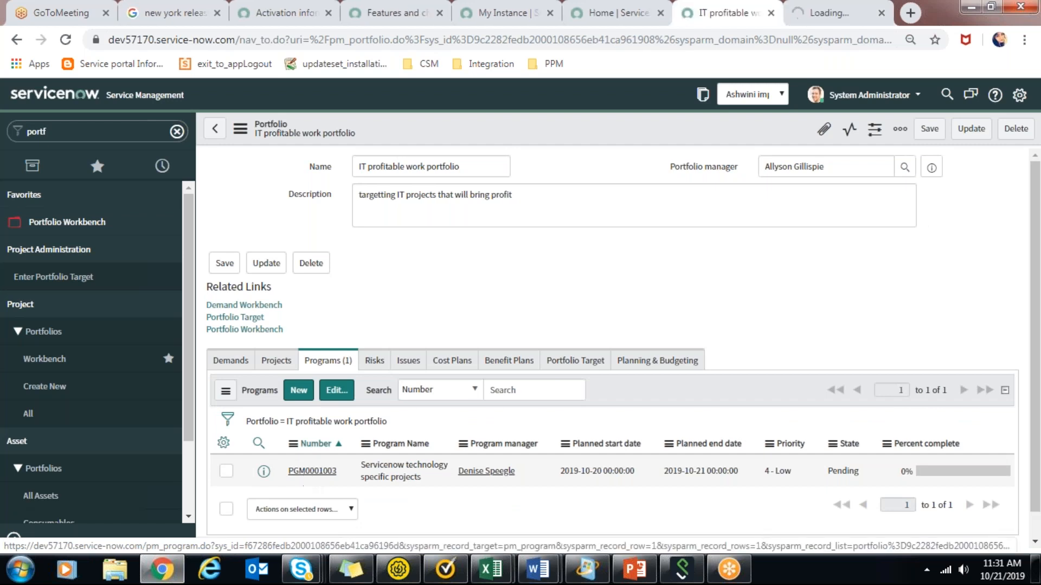
click(834, 13)
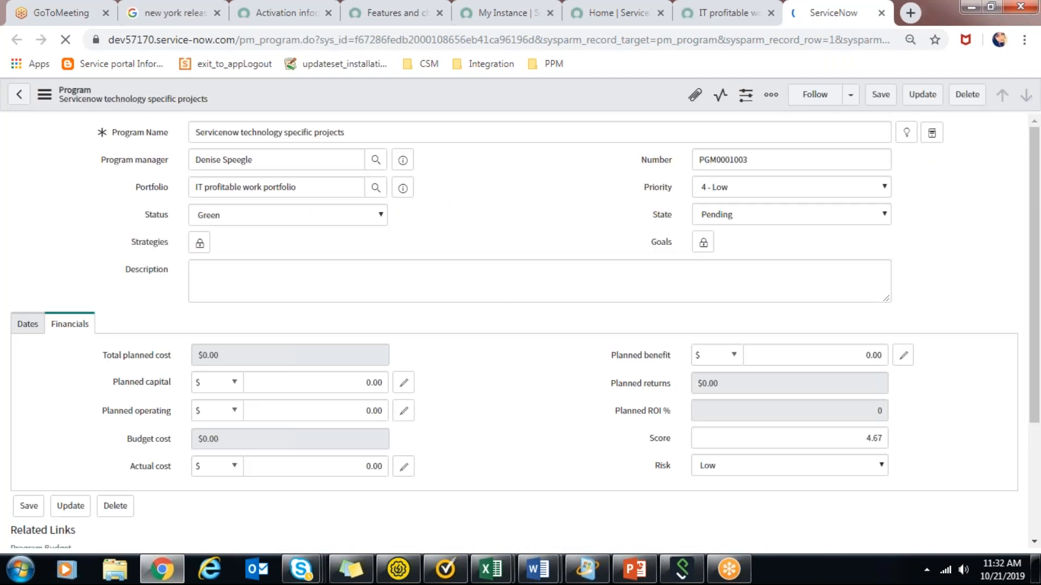
click(514, 173)
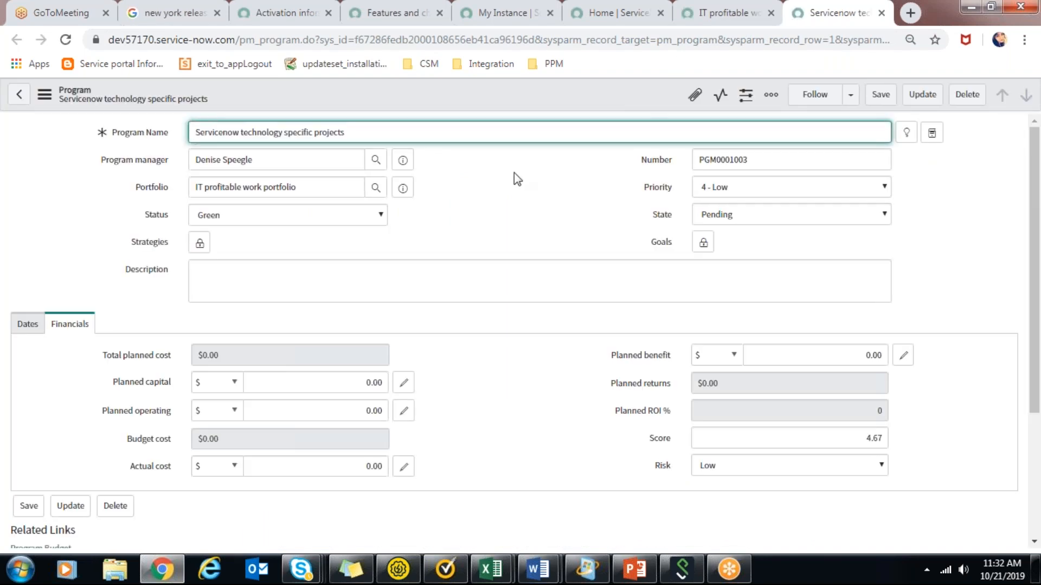
click(249, 218)
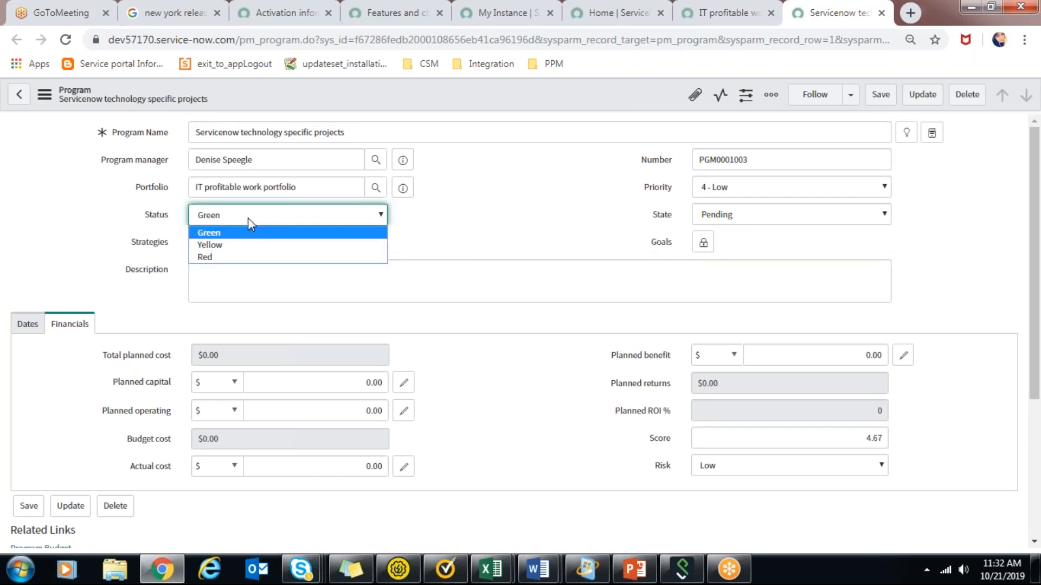
click(25, 324)
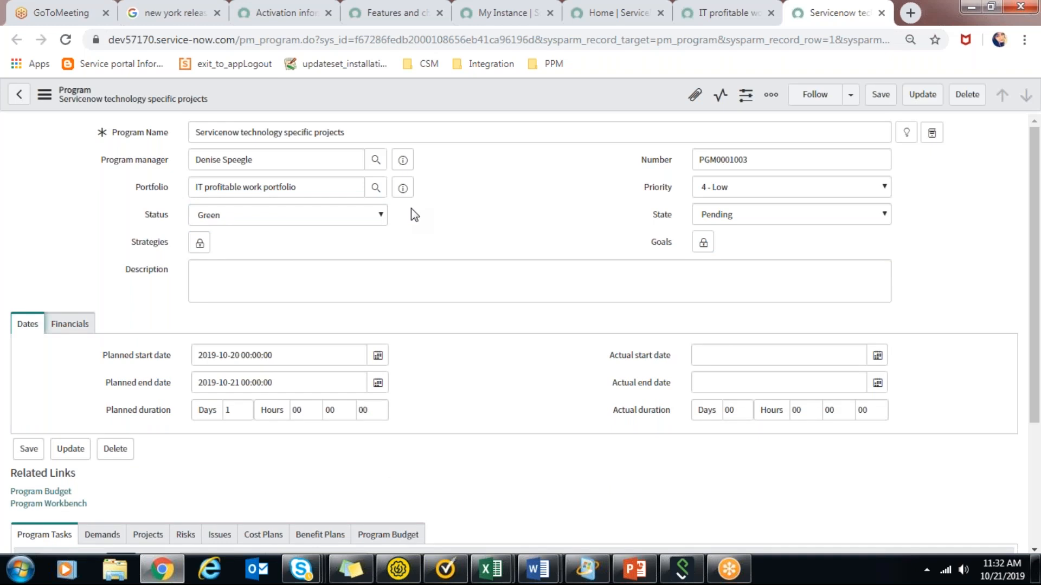
click(204, 246)
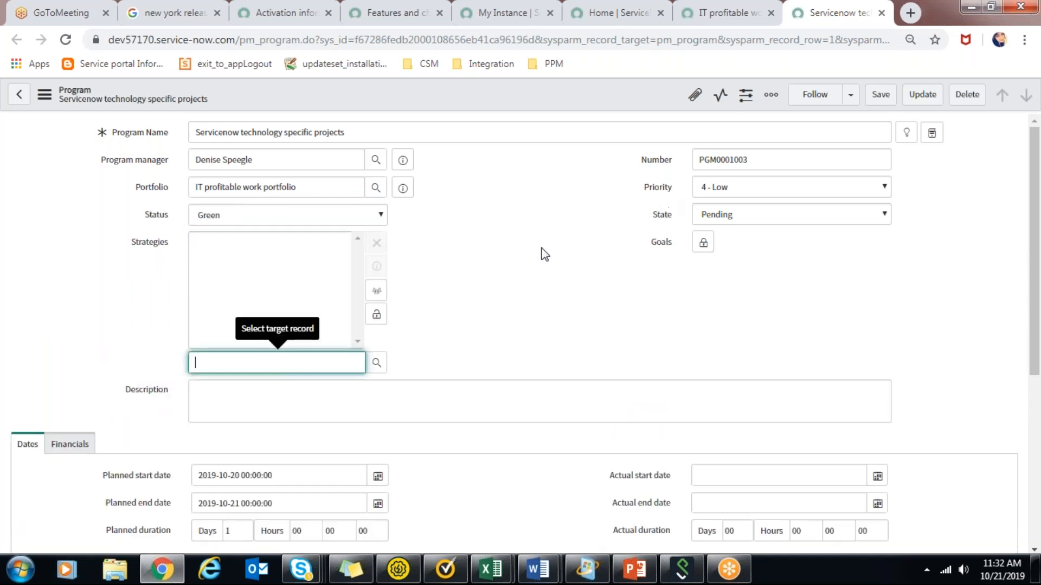
click(376, 315)
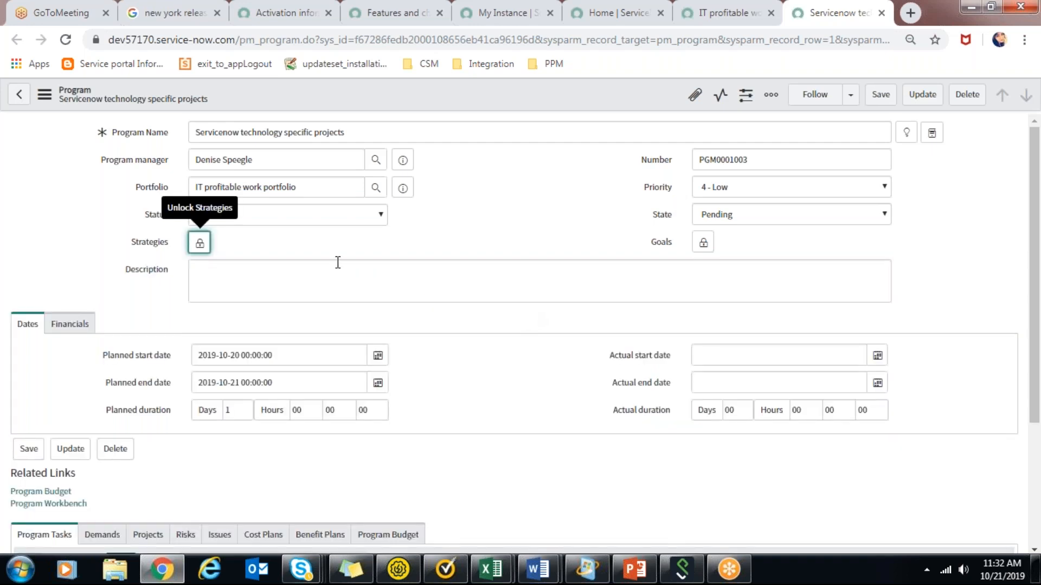
click(298, 218)
click(299, 218)
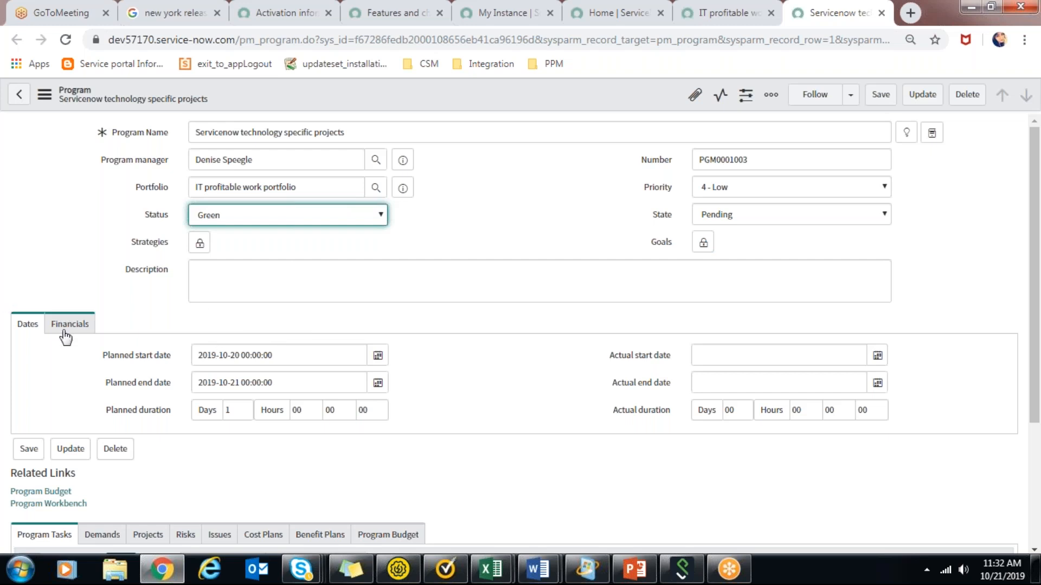
drag(1039, 308, 1039, 429)
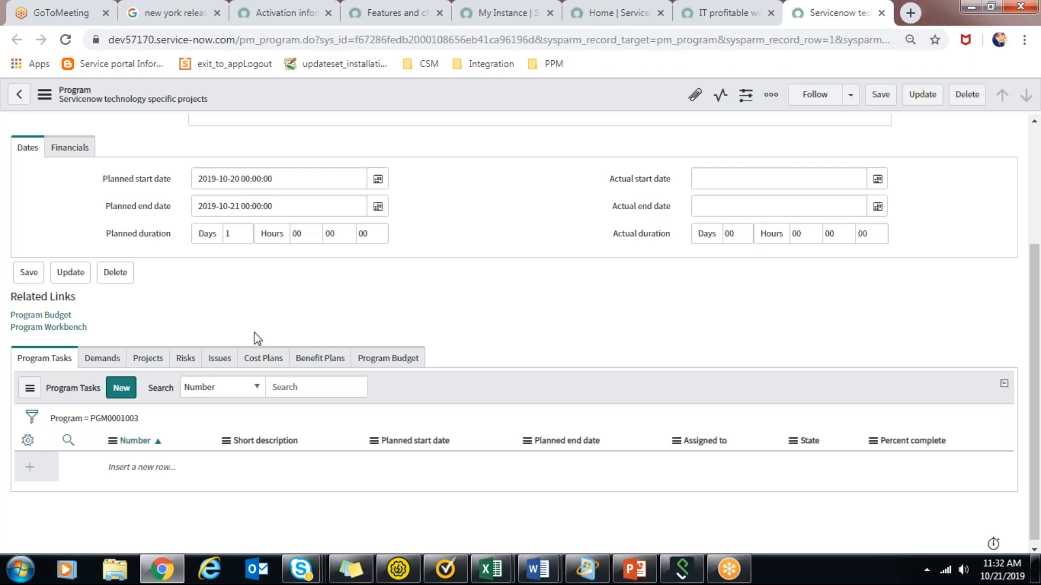
click(155, 358)
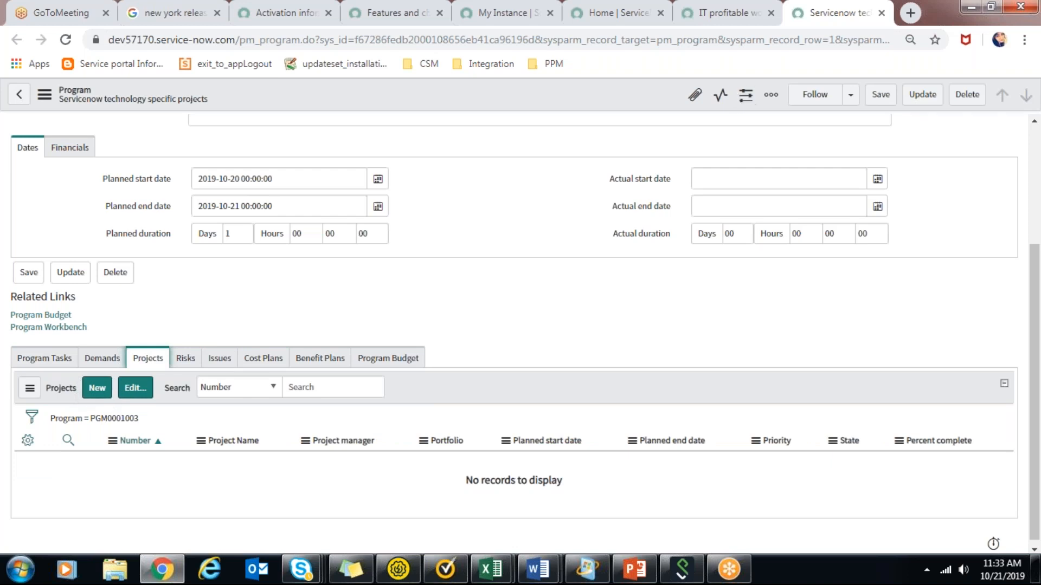
Return to the portfolio's browser tab, filter the application navigator for "project" and start a new project record.
click(739, 21)
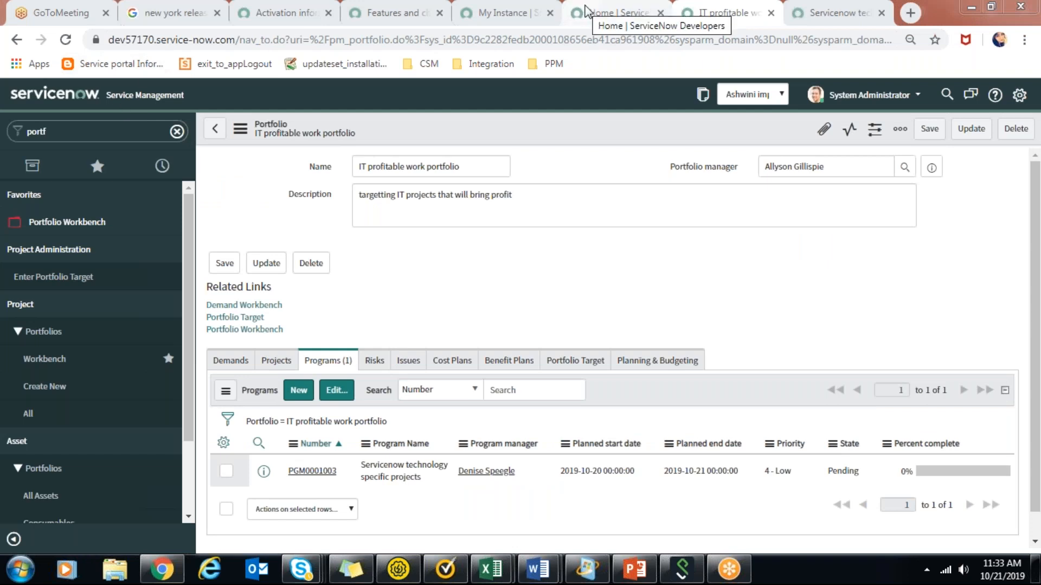
click(126, 139)
text(proj)
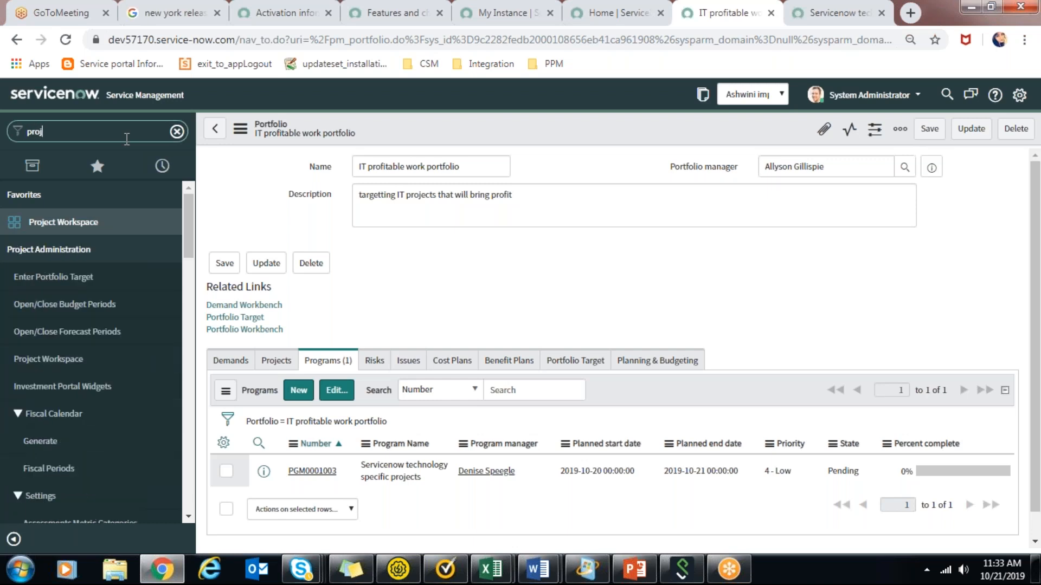
text(ect)
scroll(188, 222, down, 5)
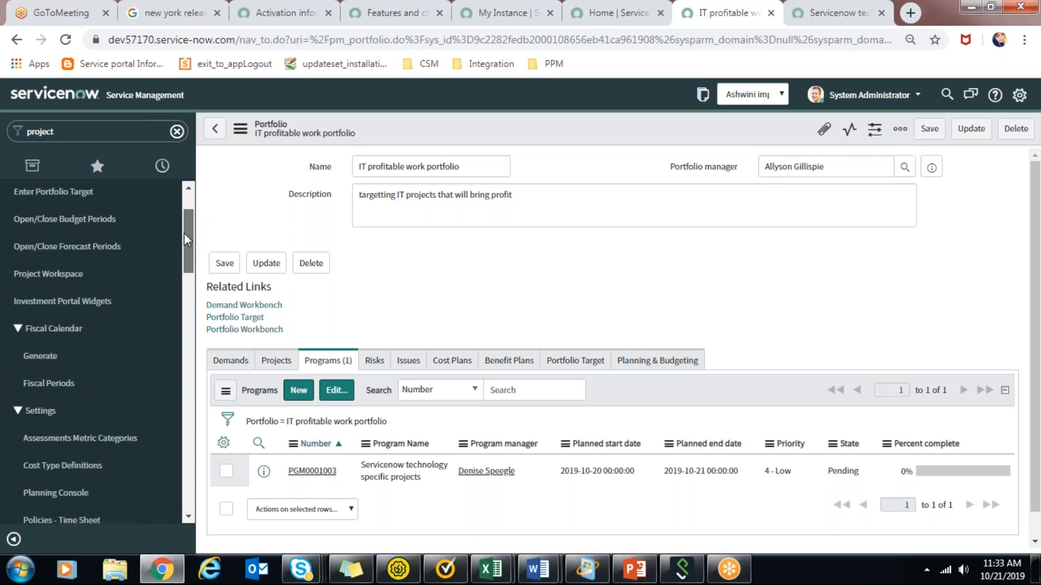
scroll(167, 314, down, 10)
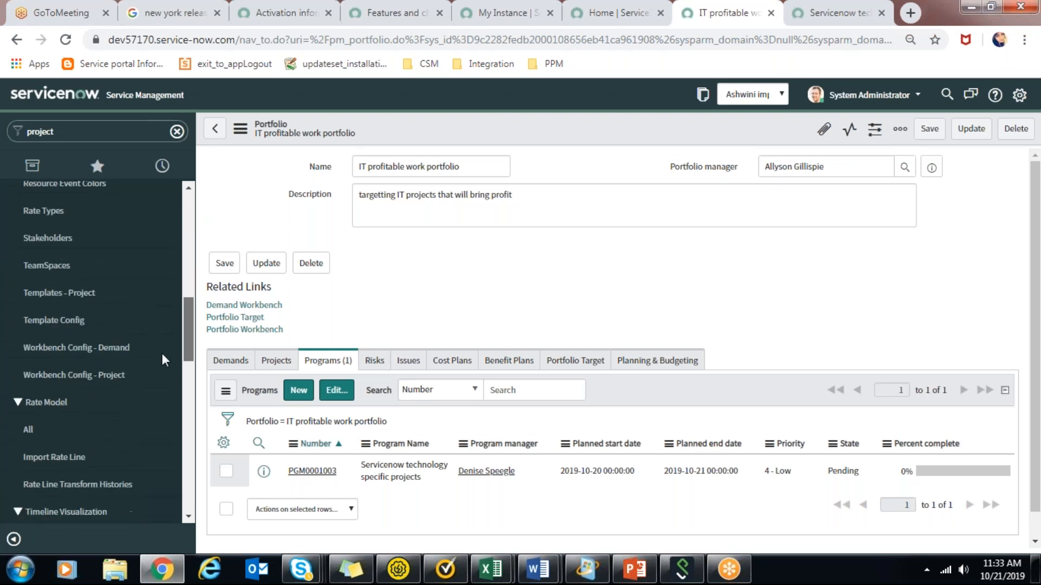
scroll(164, 377, down, 6)
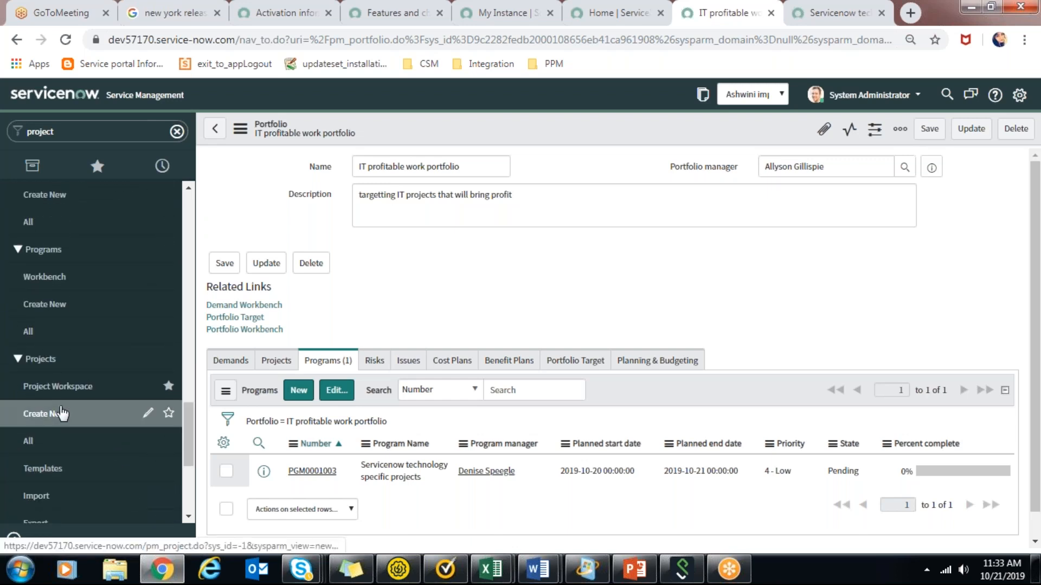
click(62, 414)
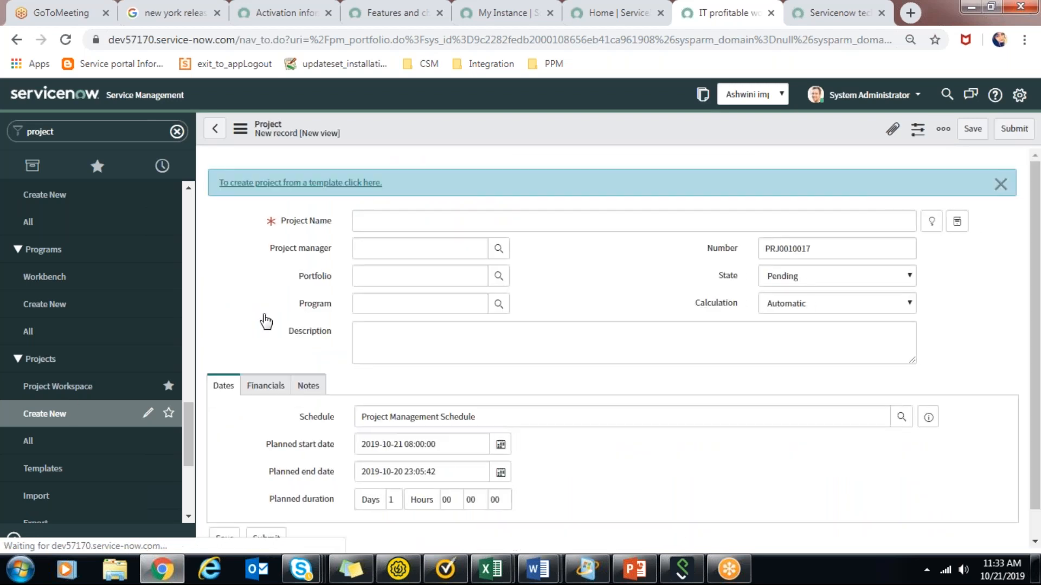
Name the new project "Servicenow ITBM implementation for XYZ customer".
click(402, 229)
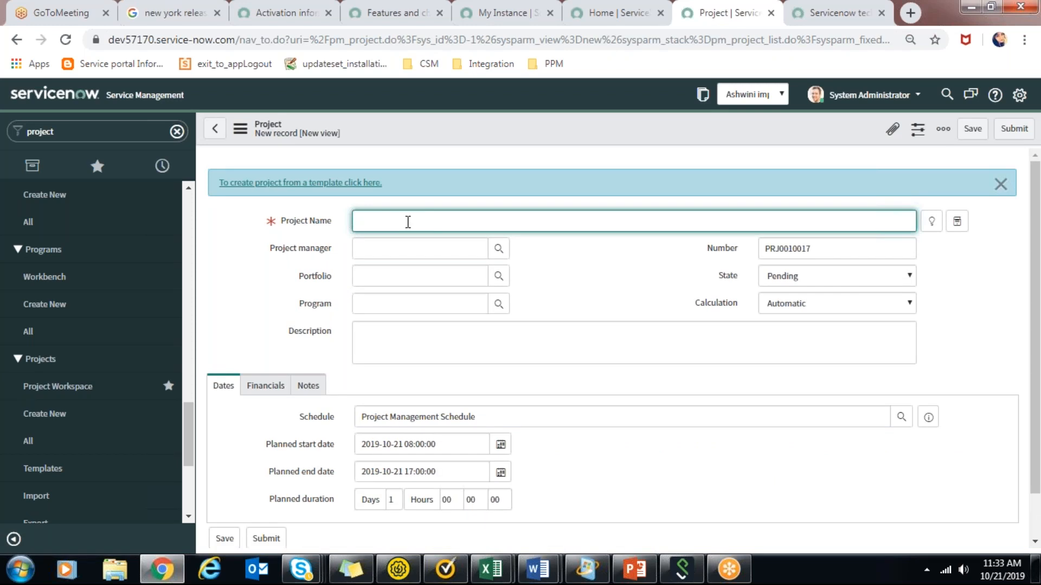
text(Servicenow IBM implementation for)
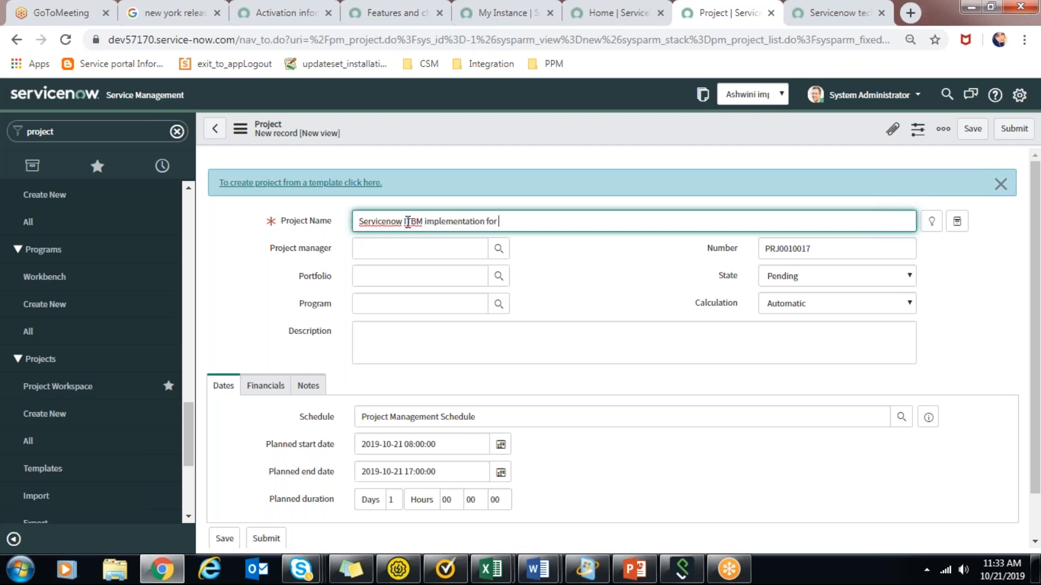
text( XYZ custoe)
key(BackSpace)
text(mer)
Assign a project manager from the user list and look over the rest of the project form.
click(499, 249)
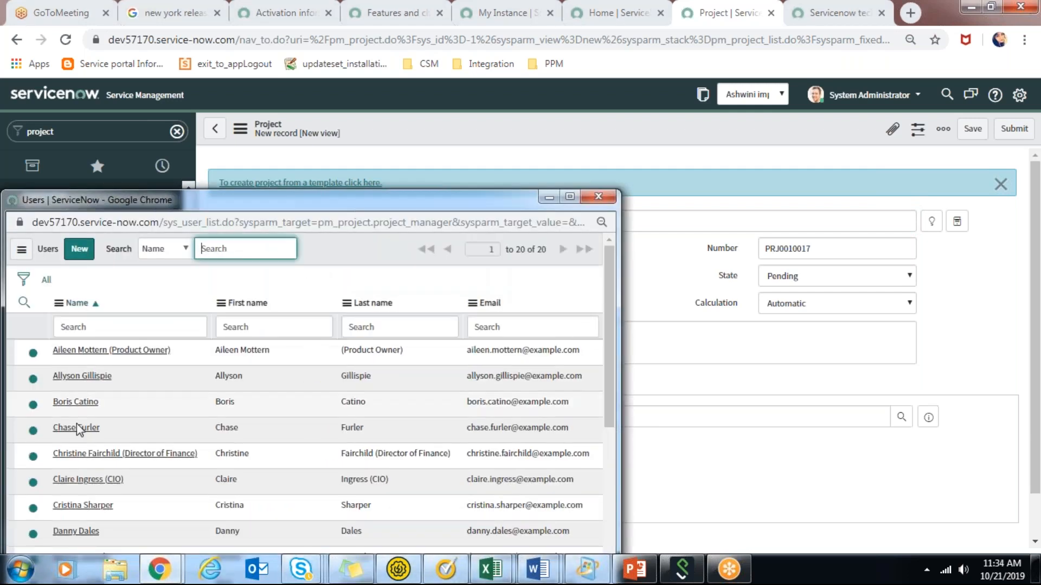
click(87, 376)
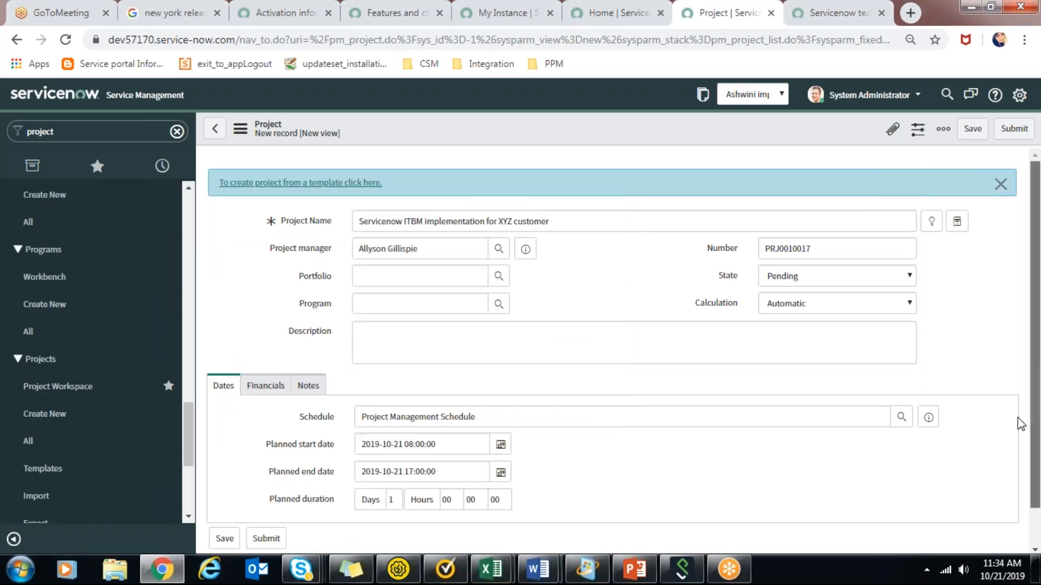
scroll(1020, 425, down, 1)
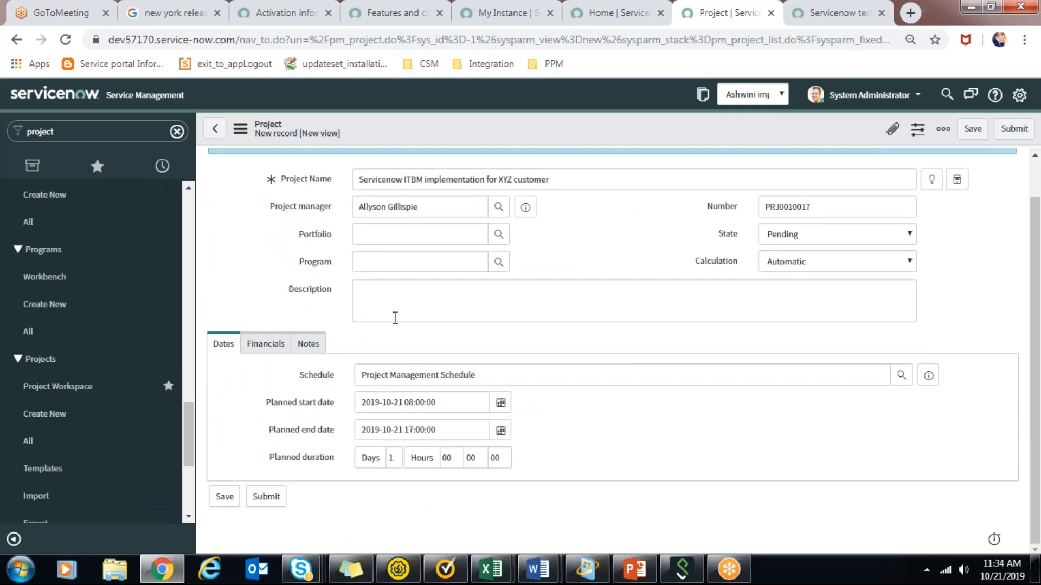
Assign the new project to the "IT profitable work portfolio" portfolio and the "Servicenow technology specific projects" program.
drag(434, 208, 384, 201)
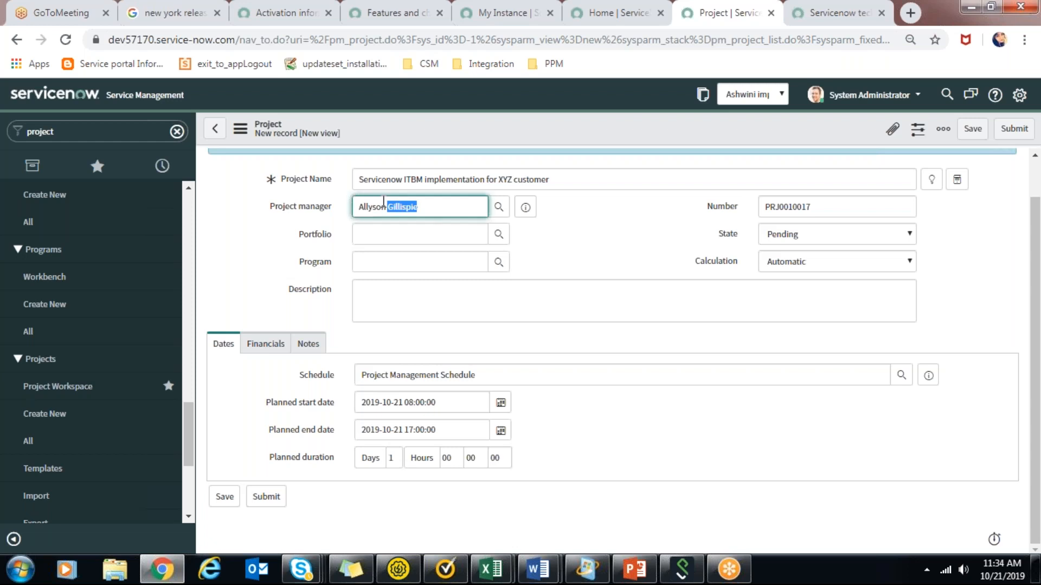
click(384, 202)
click(617, 234)
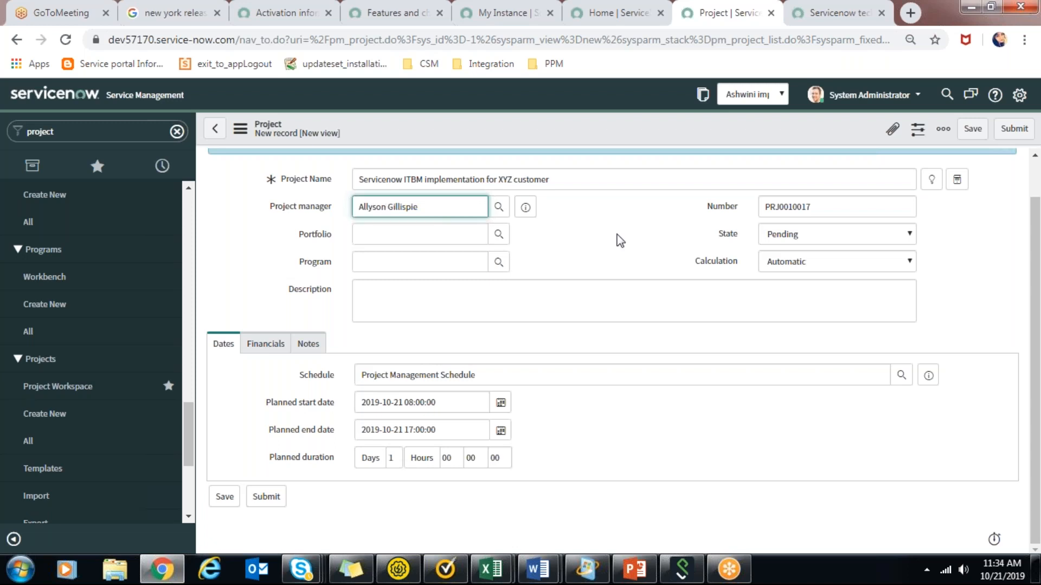
click(503, 243)
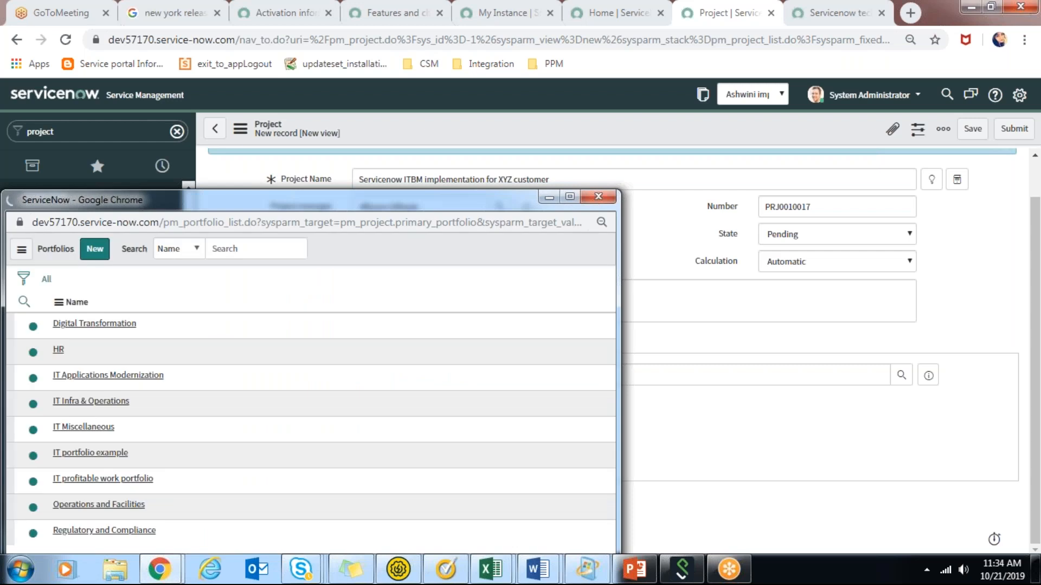
drag(606, 282, 607, 311)
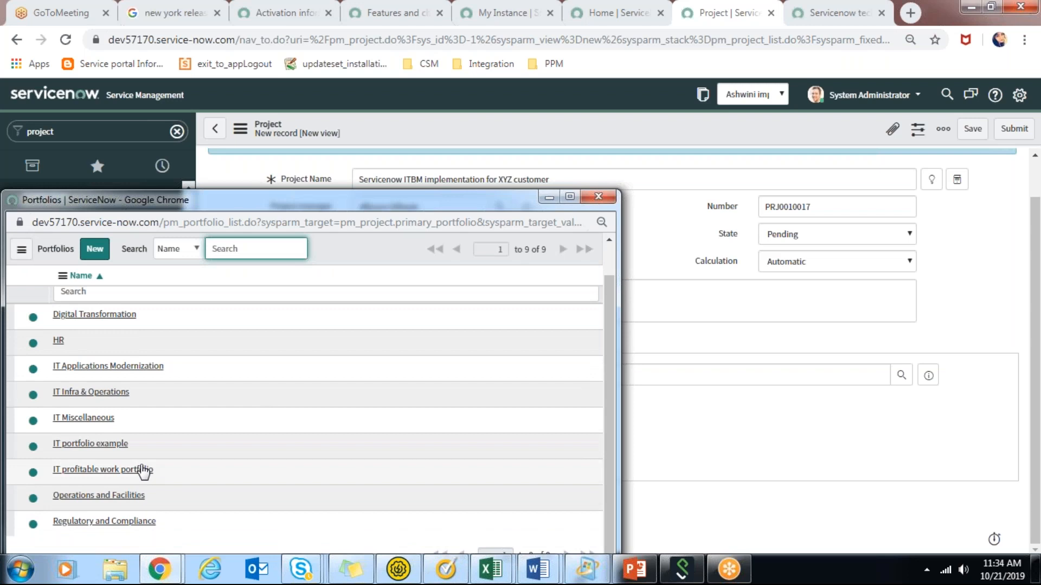
click(112, 471)
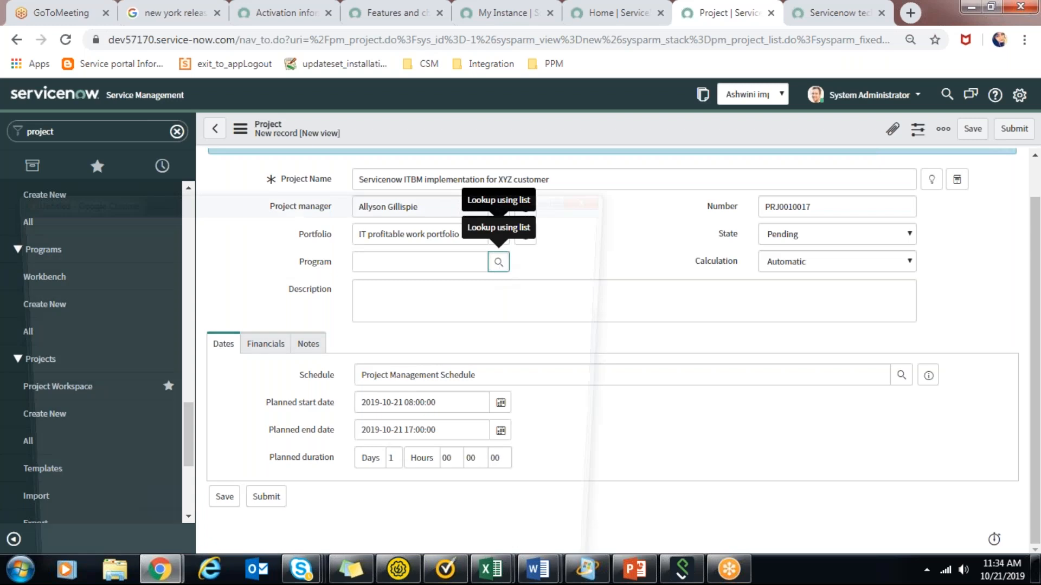
click(498, 263)
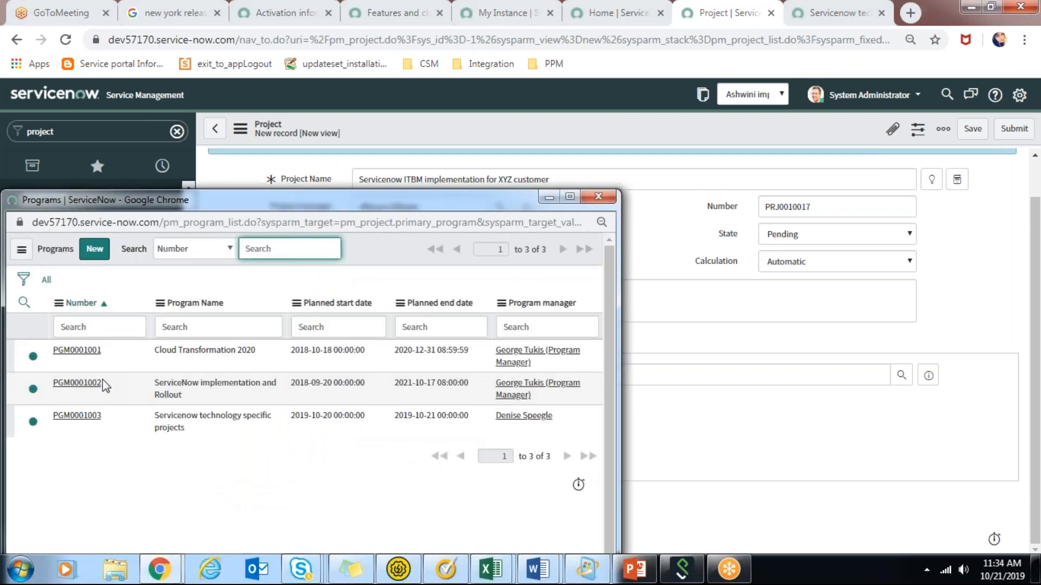
click(76, 419)
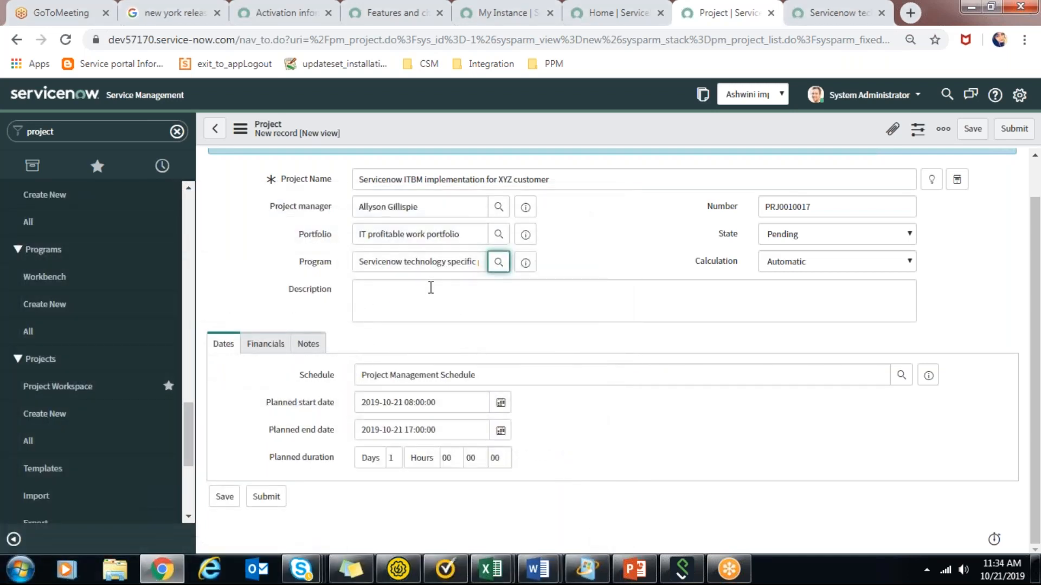
Enter "ITBM" as the project description.
click(431, 288)
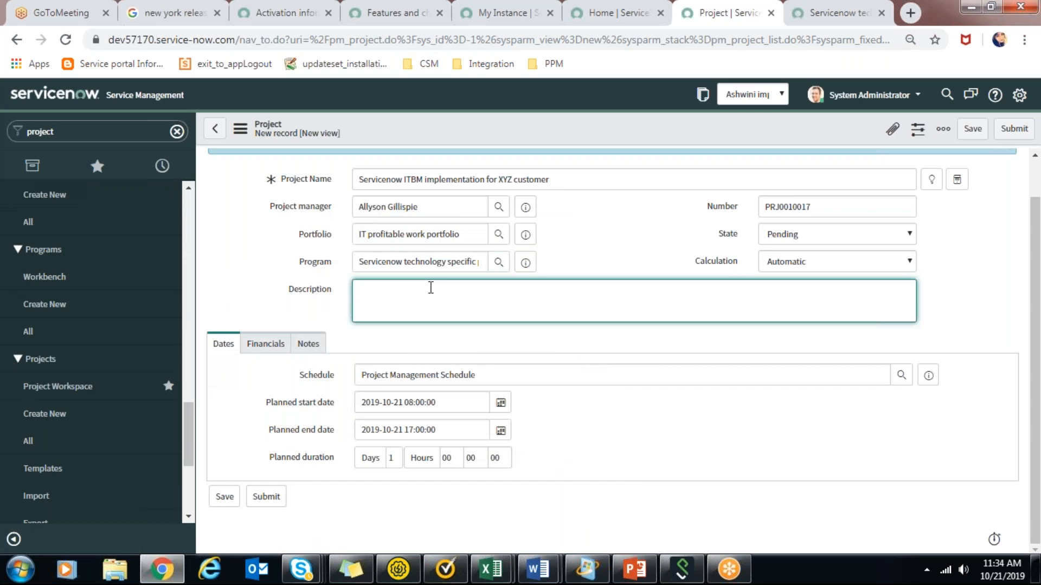
text(i)
text(ITBM)
Set the project's planned start date to 2019-12-12.
click(284, 358)
click(224, 346)
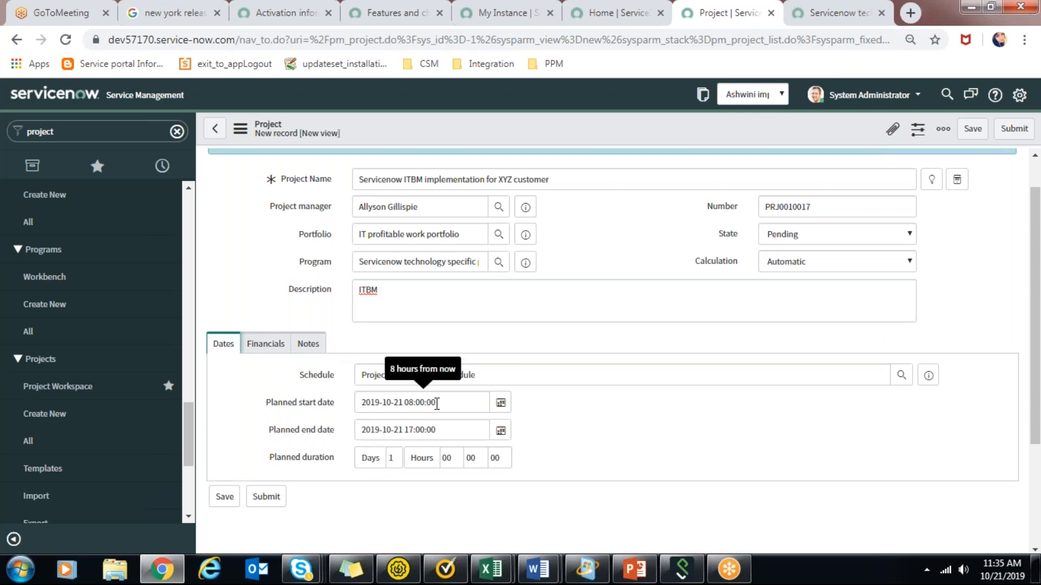
click(502, 404)
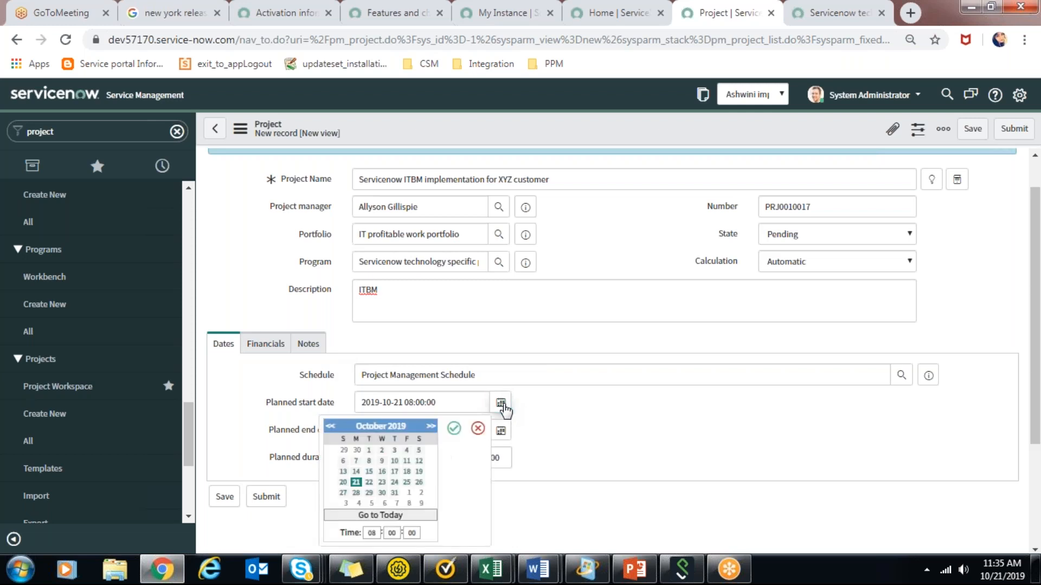
click(431, 427)
click(431, 427)
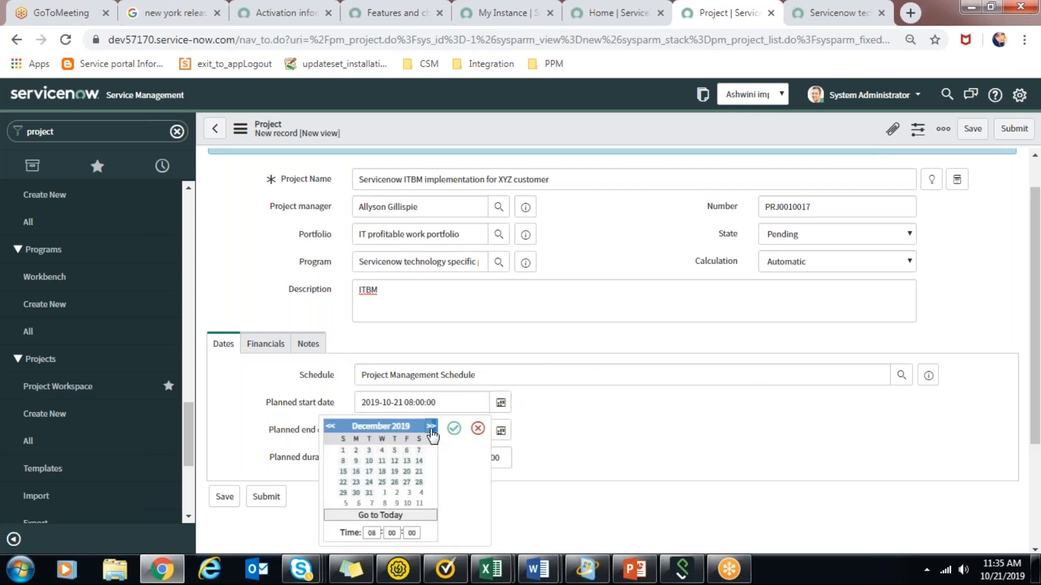
click(395, 462)
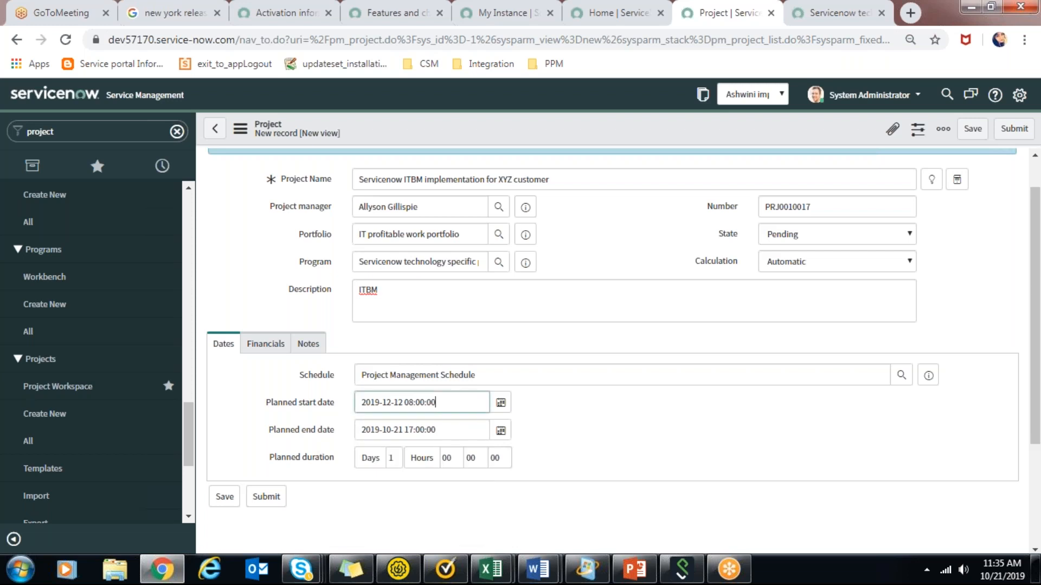
Set the project's planned end date to 2020-05-08.
click(501, 432)
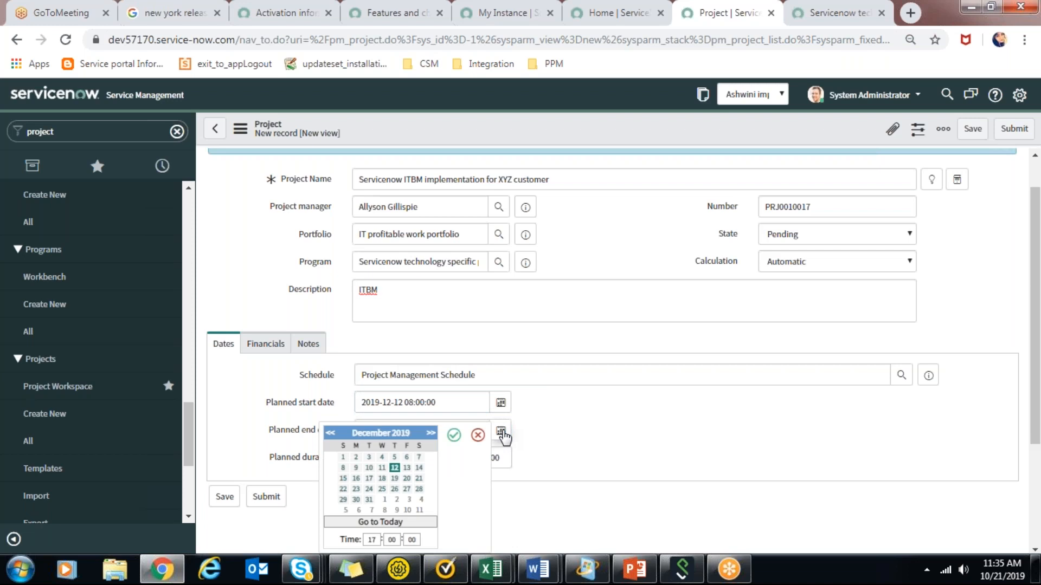
click(565, 429)
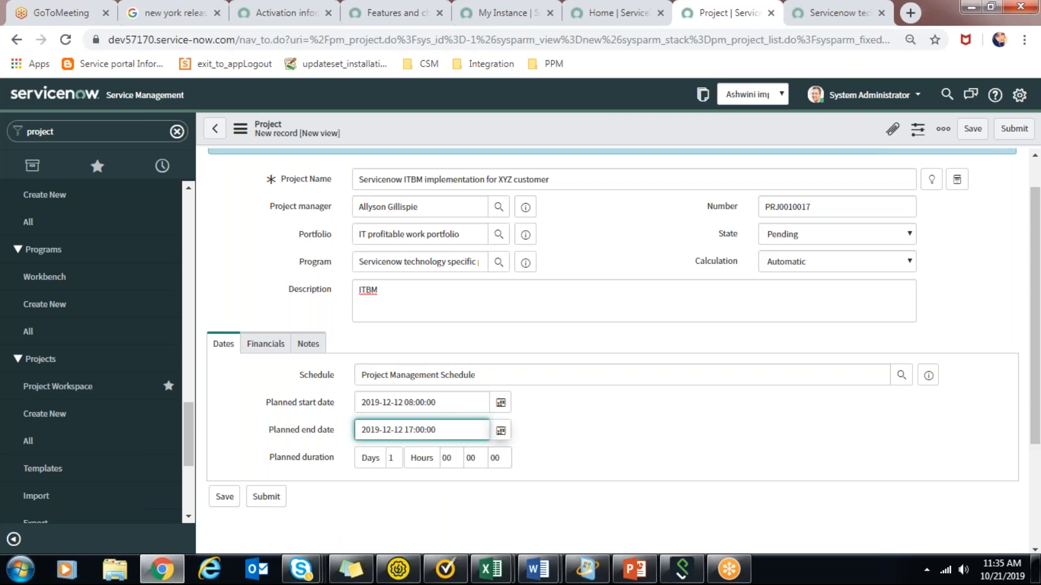
click(500, 431)
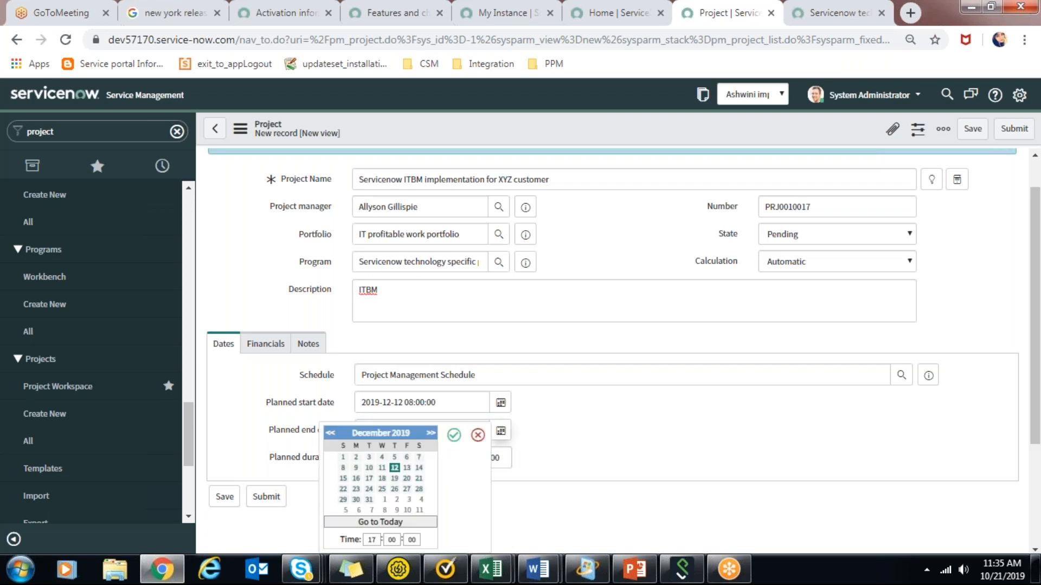
click(432, 433)
click(432, 433)
click(408, 511)
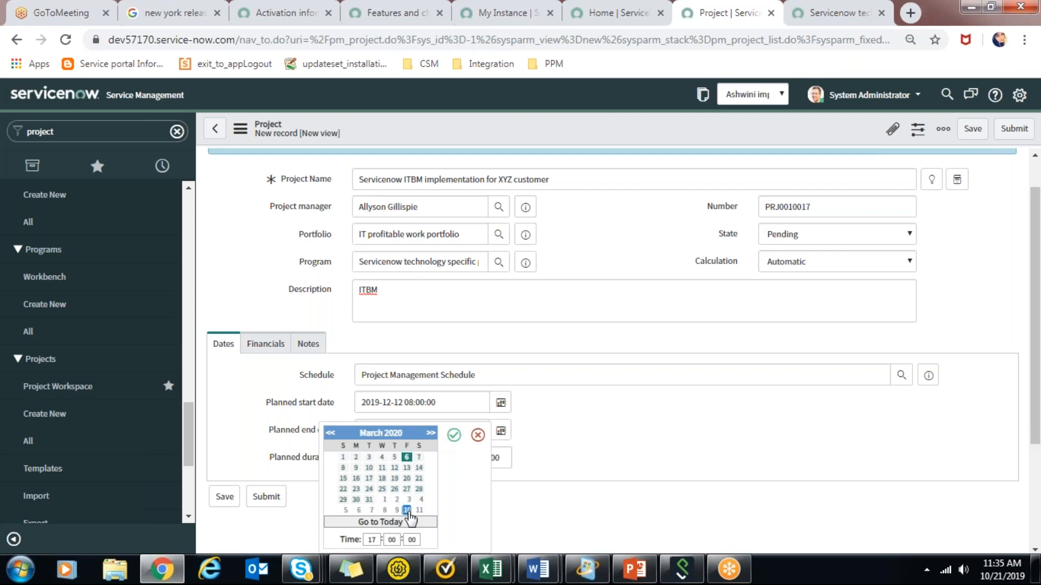
double_click(408, 512)
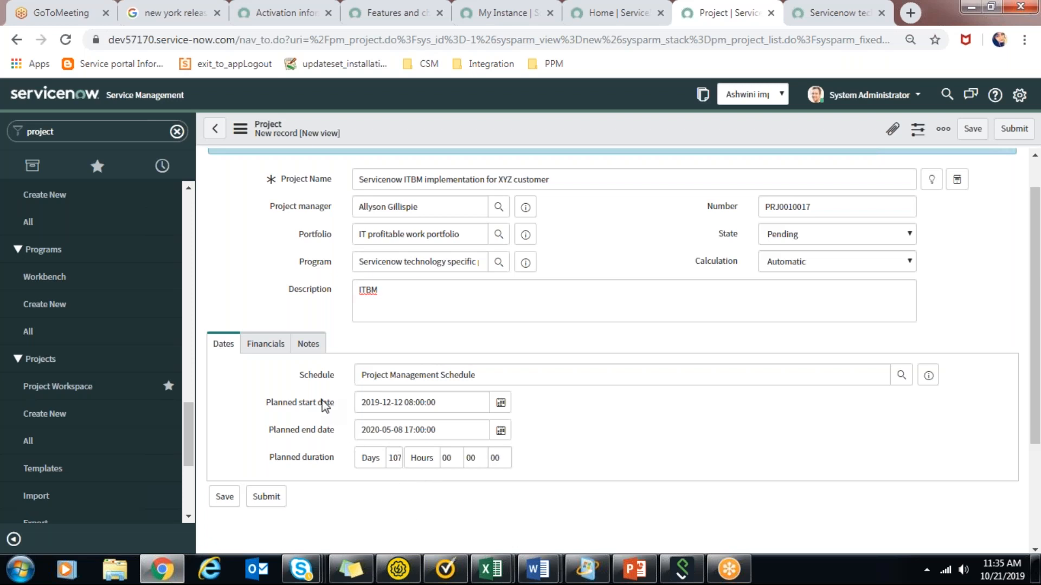
In the project's financial details, review the currency choices and set the planned capital to $1,000.
click(287, 342)
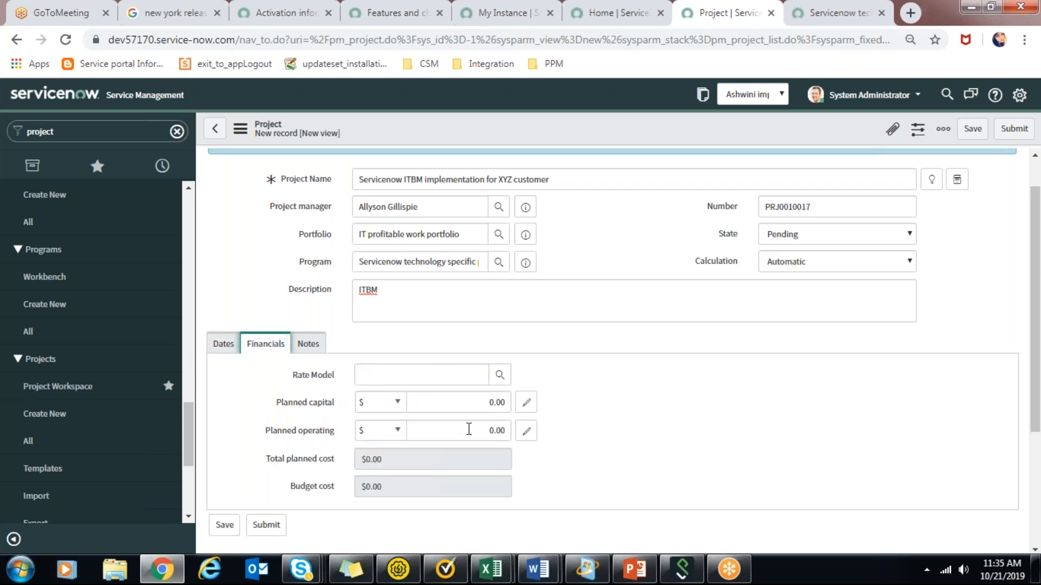
click(472, 407)
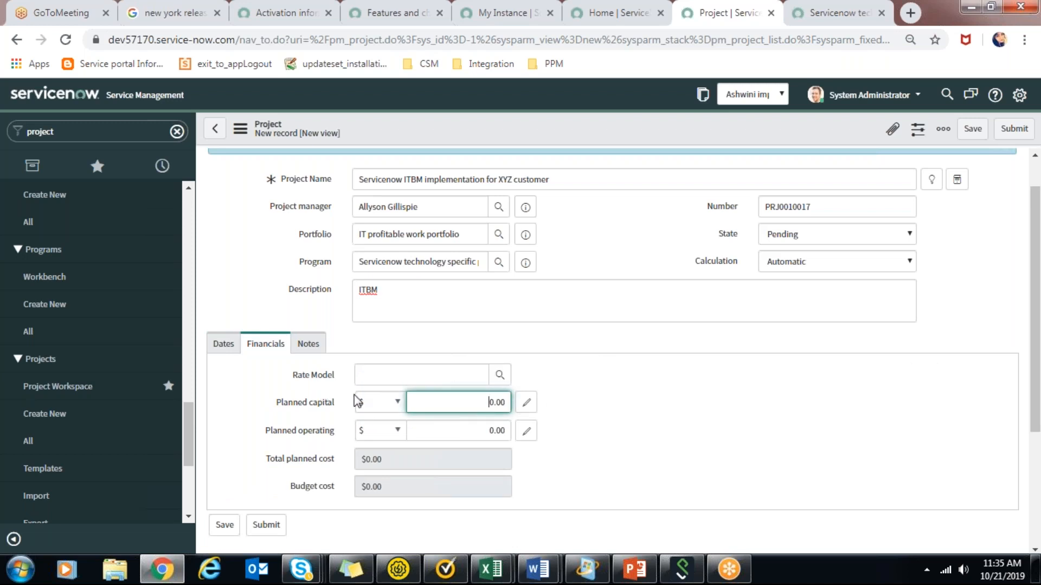
click(389, 407)
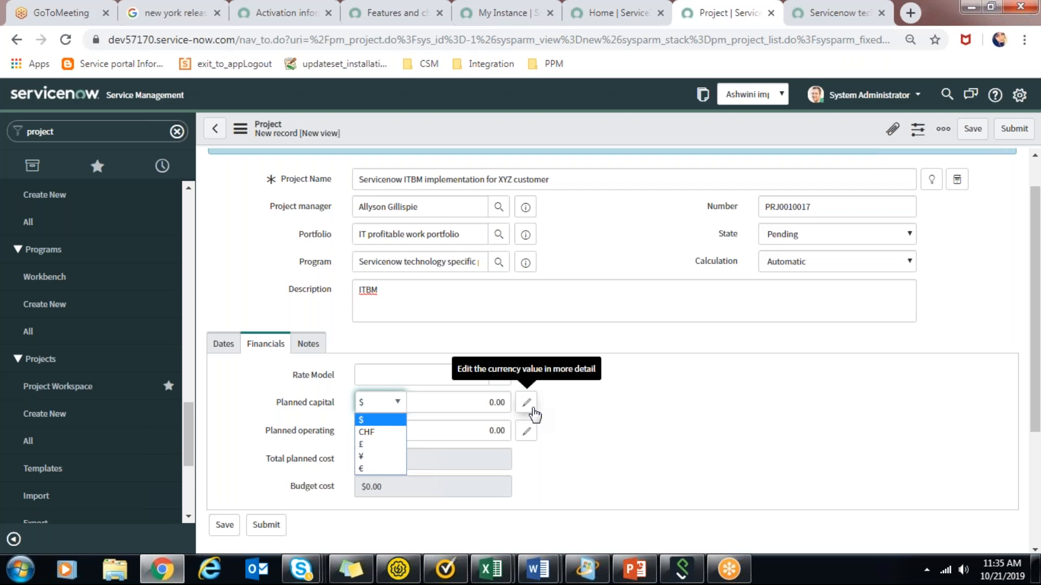
click(422, 394)
drag(473, 402, 554, 411)
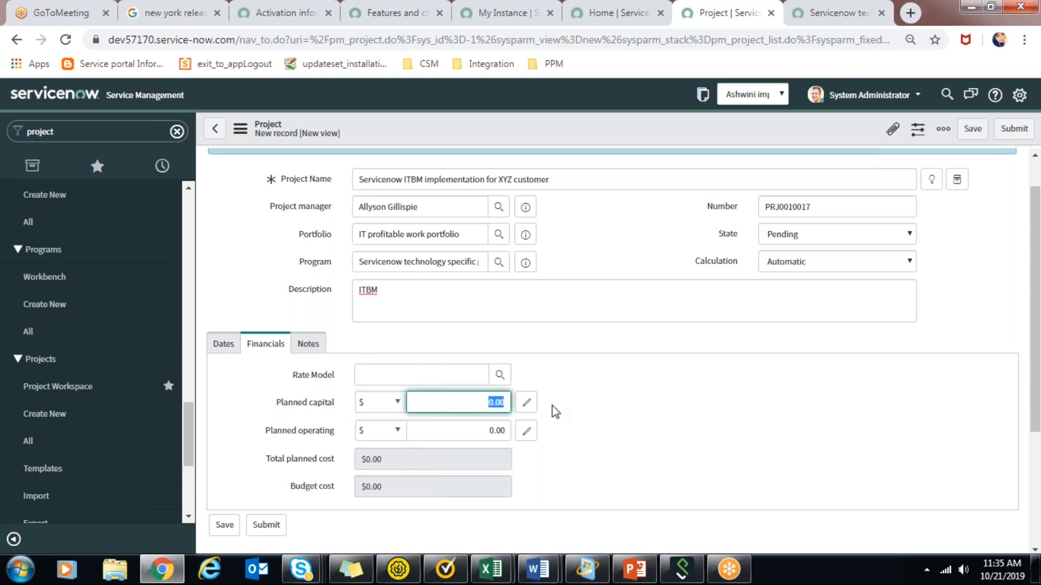
text(1000)
click(552, 405)
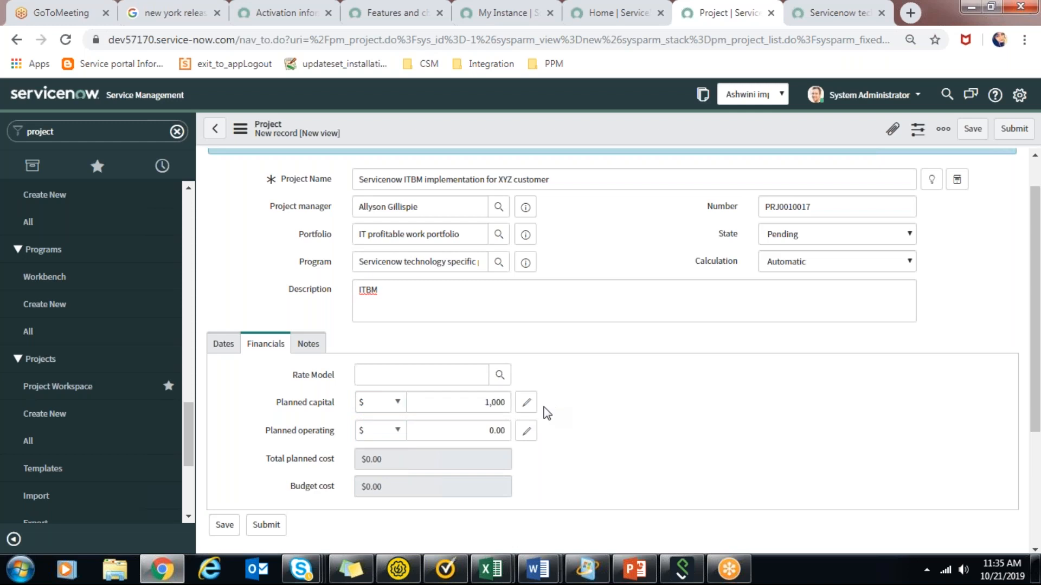
Set the project's planned operating cost to $1,000.
click(491, 430)
drag(487, 430, 509, 431)
text(1000)
click(584, 441)
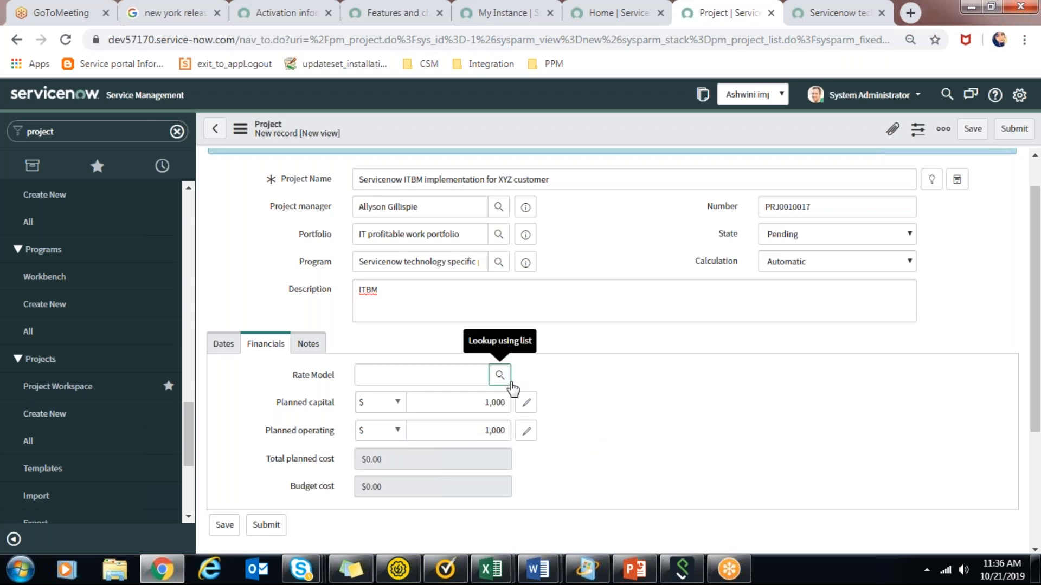
Choose the "Group -> User -> Role" rate model, keep the calculation on Automatic and submit the project.
click(500, 375)
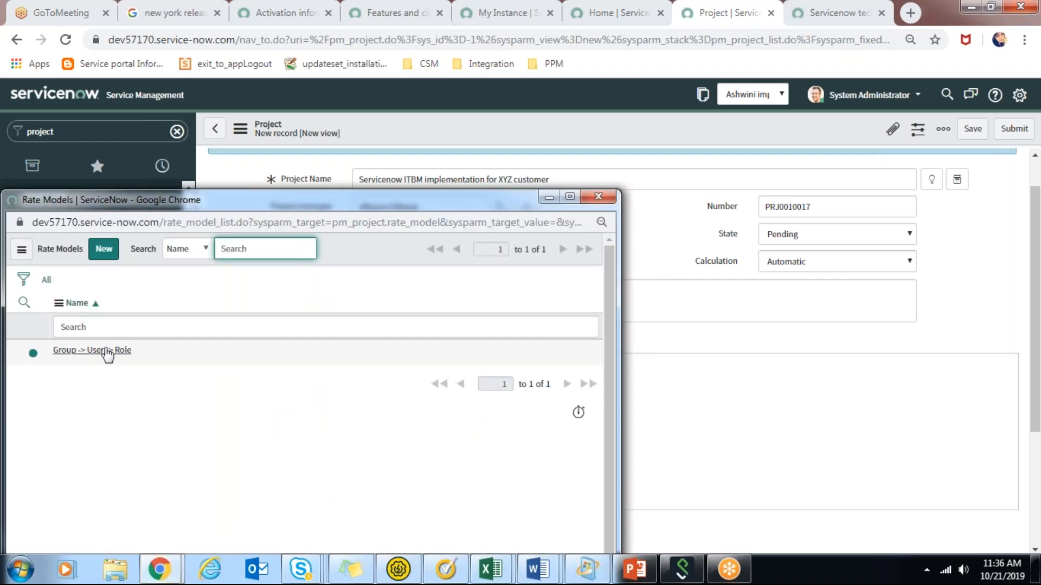
click(108, 351)
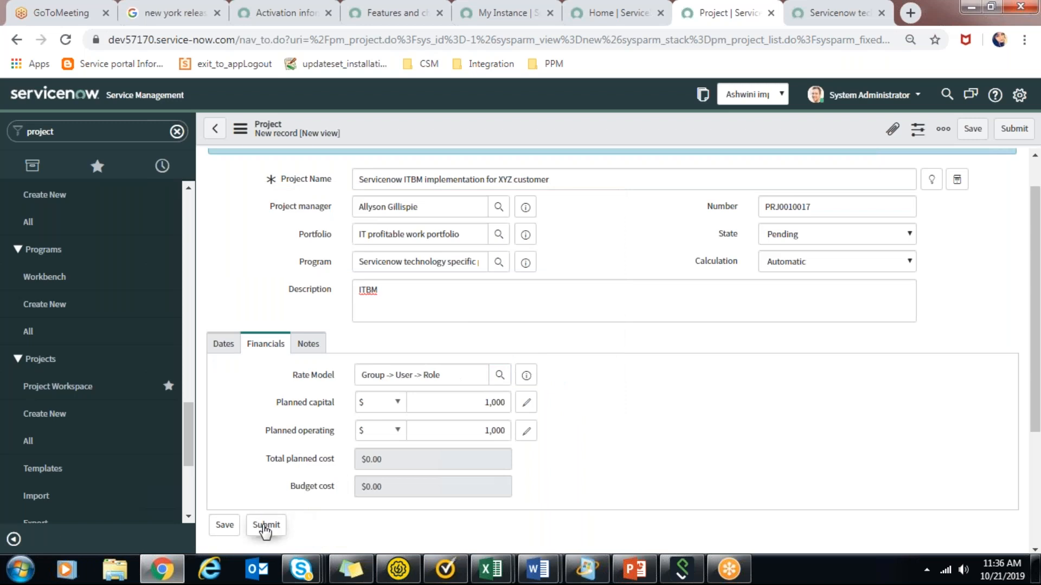
click(893, 273)
click(892, 271)
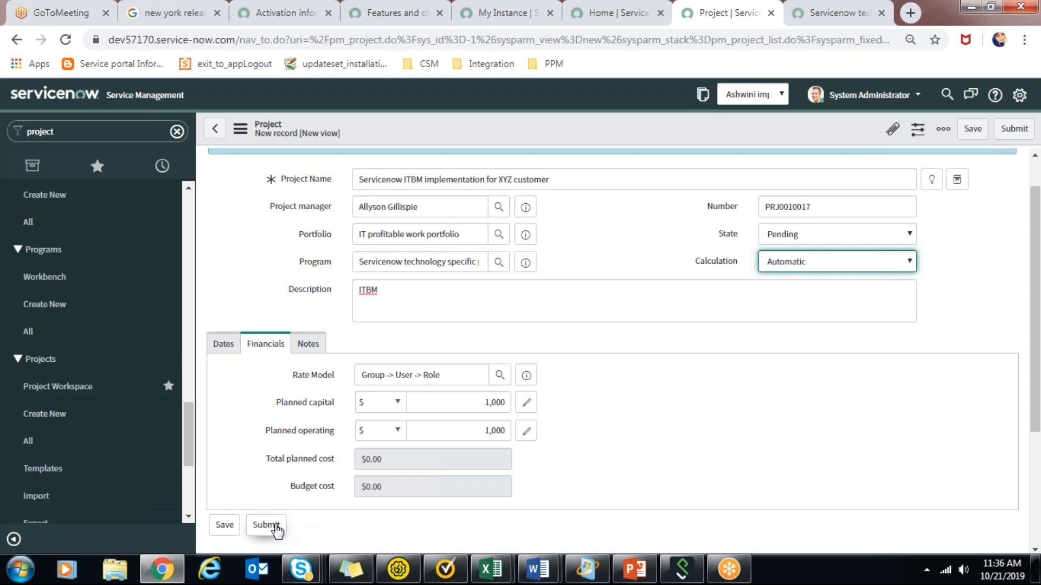
click(276, 528)
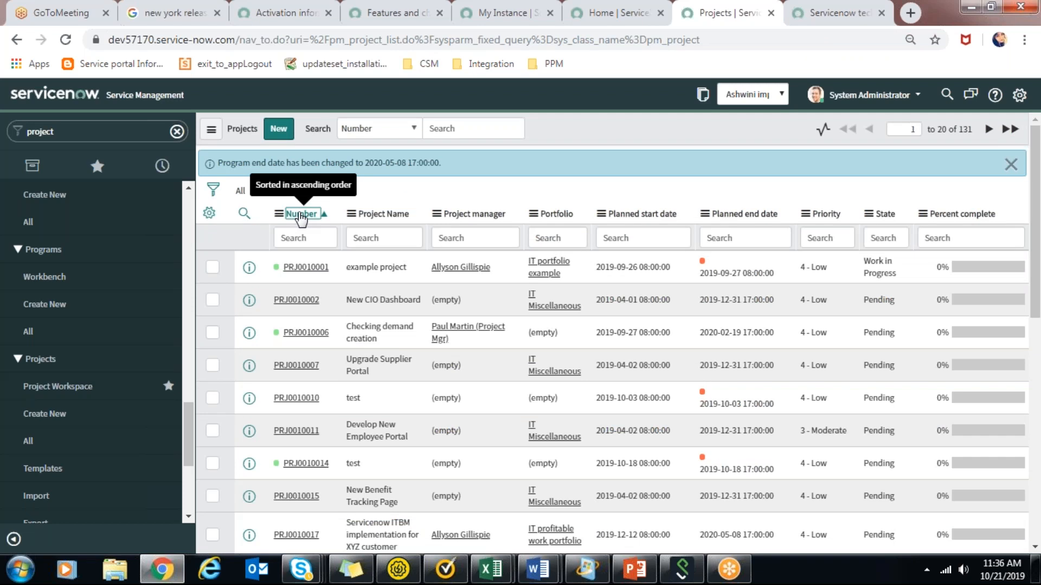
Sort the projects list by number in descending order and read the notice about the program end date.
click(301, 215)
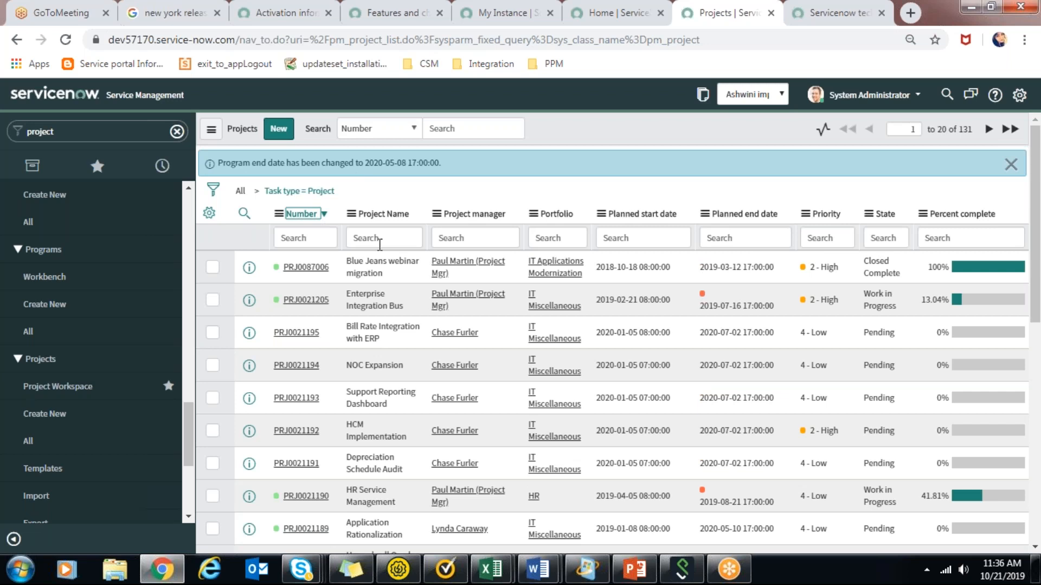
click(531, 234)
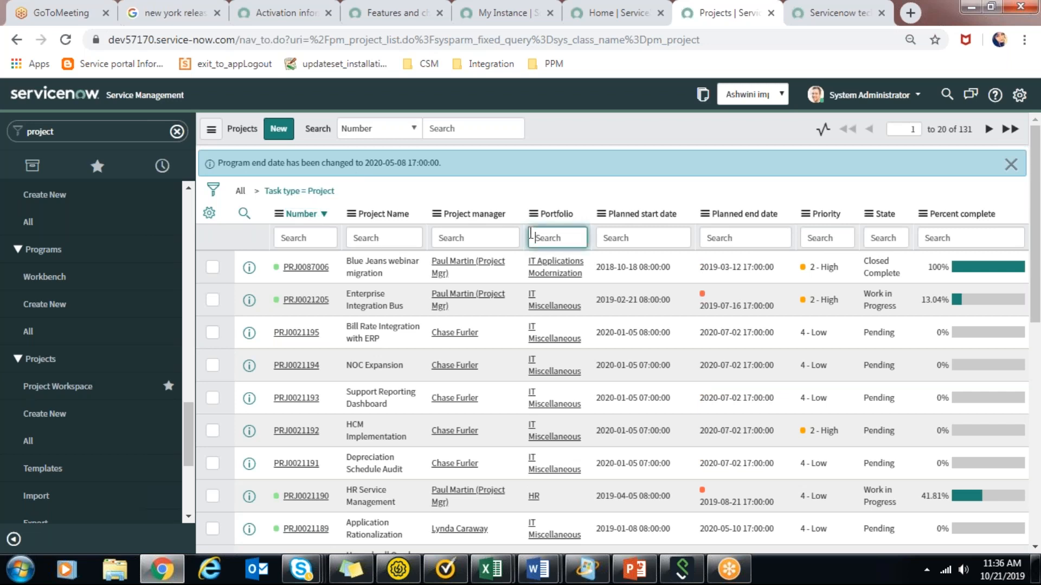
click(473, 237)
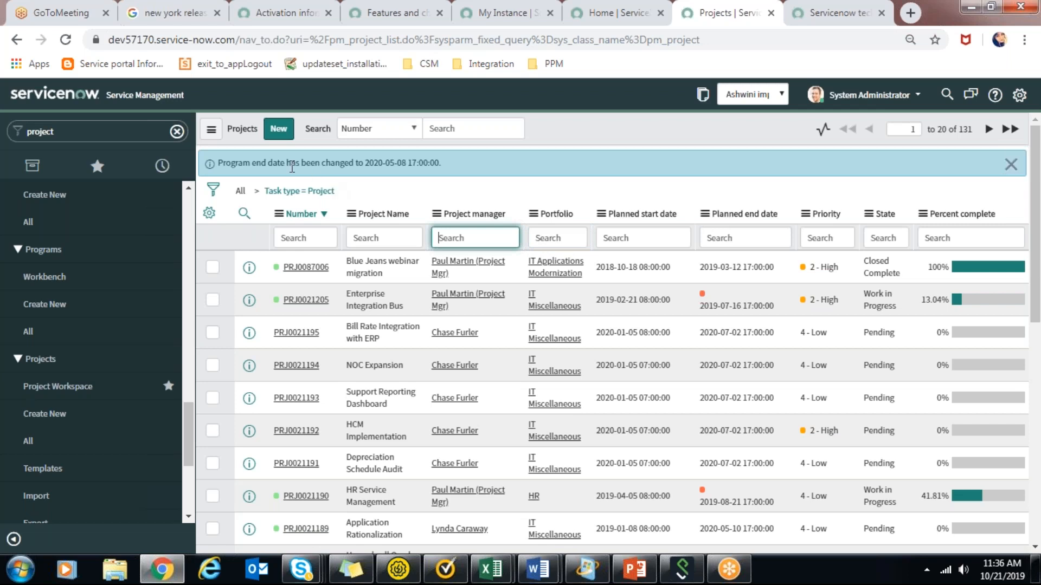
drag(390, 162, 462, 168)
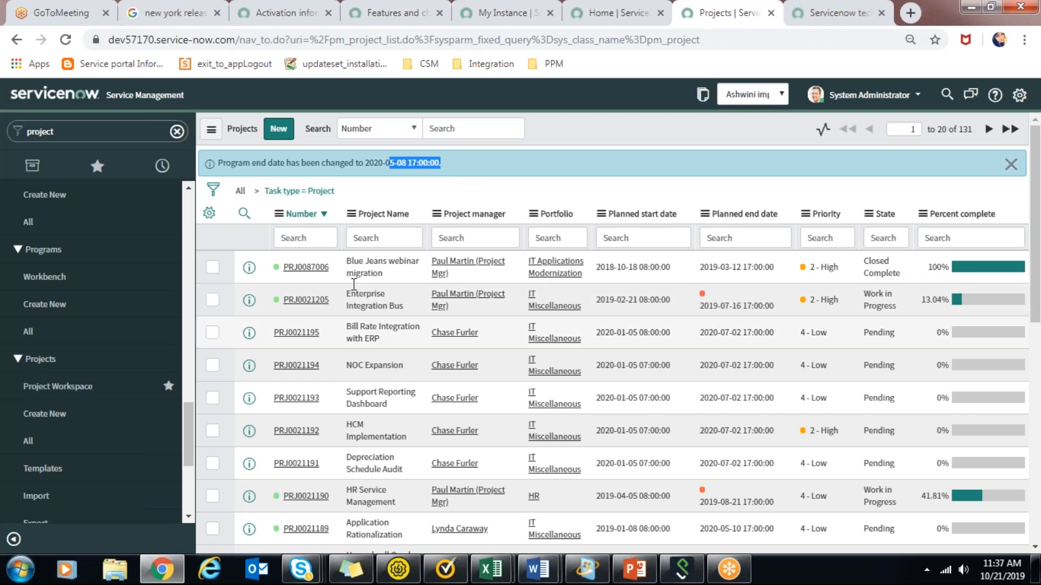
Filter the projects list for names containing "itbm" and open the matching project in a separate browser tab.
click(360, 237)
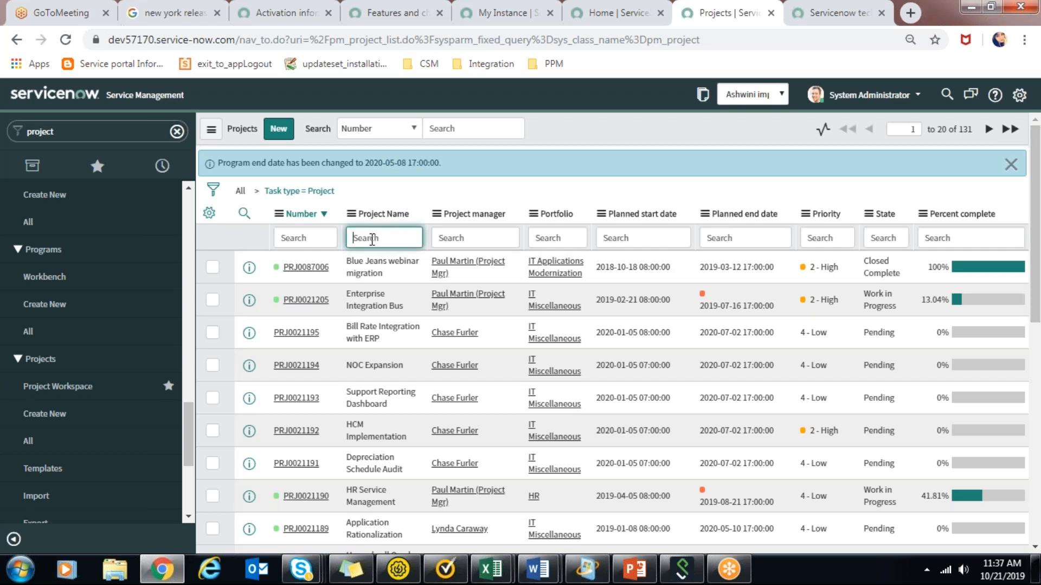
text(*itbm)
key(Return)
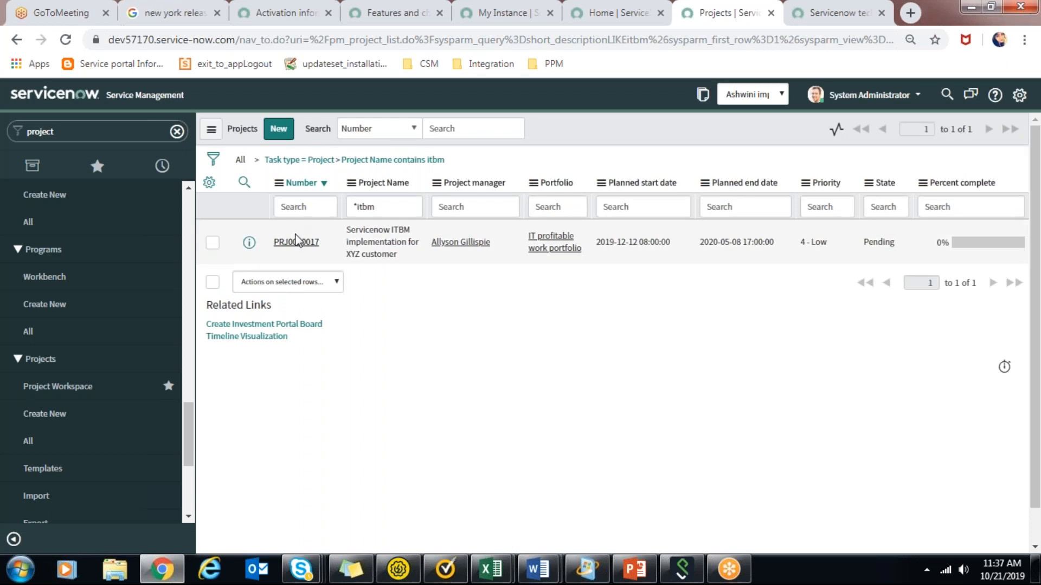
ctrl+click(298, 243)
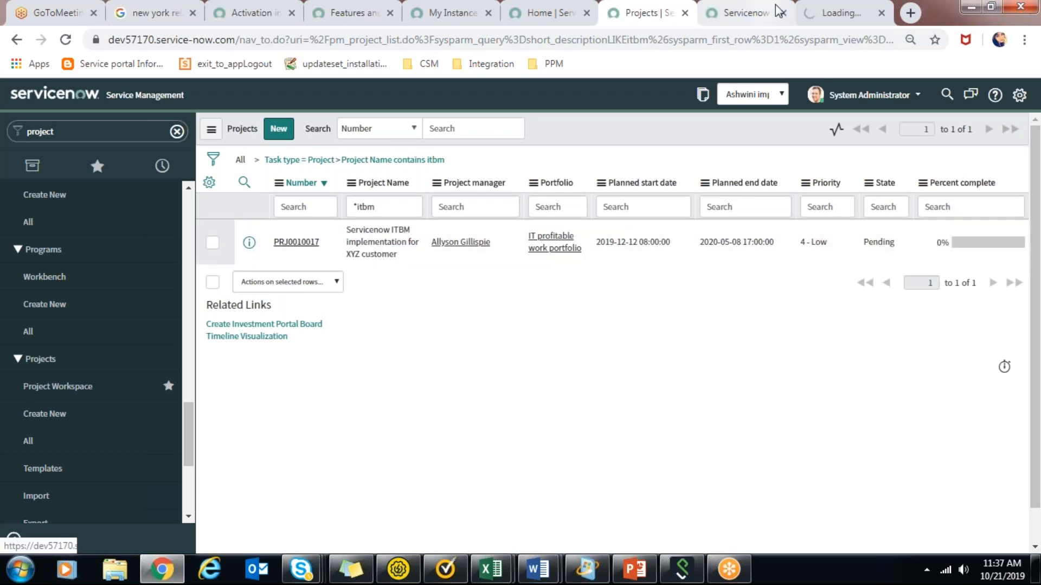
click(877, 9)
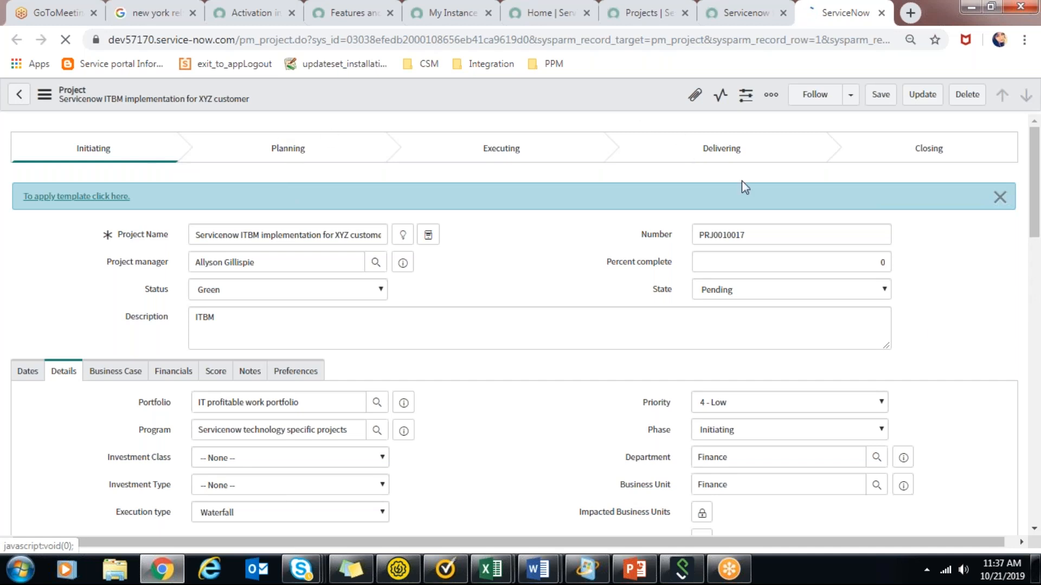
Review the project's header fields and its date section, including the schedule, planned duration and planned effort.
drag(873, 264, 895, 265)
click(895, 264)
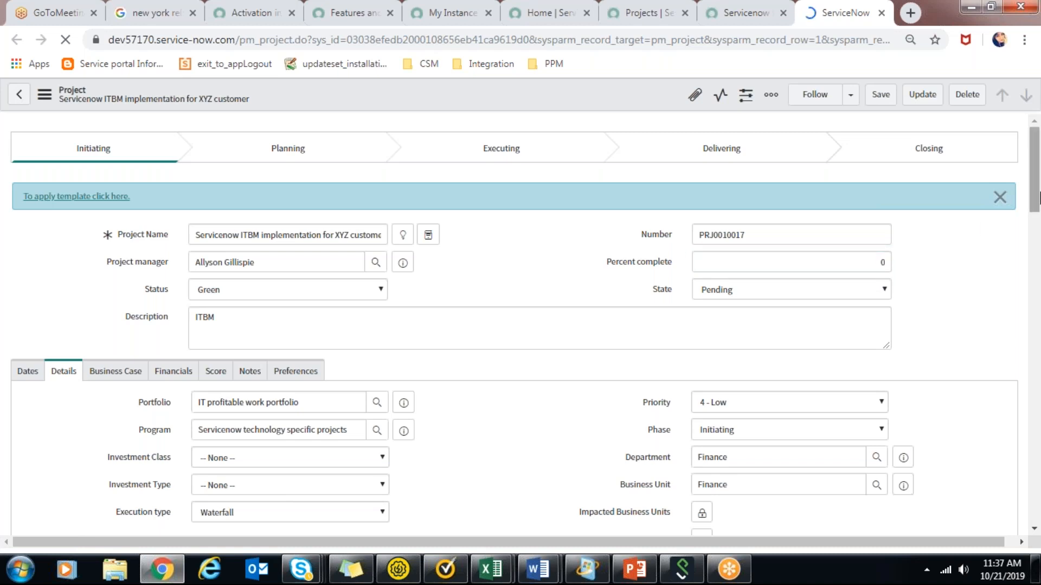
drag(1038, 198, 1039, 157)
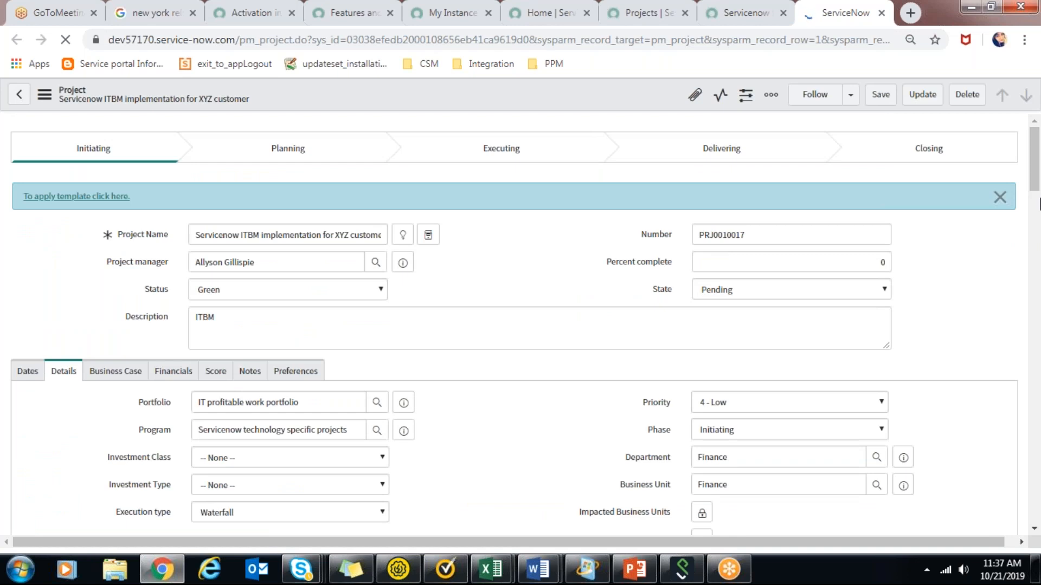
scroll(277, 200, down, 4)
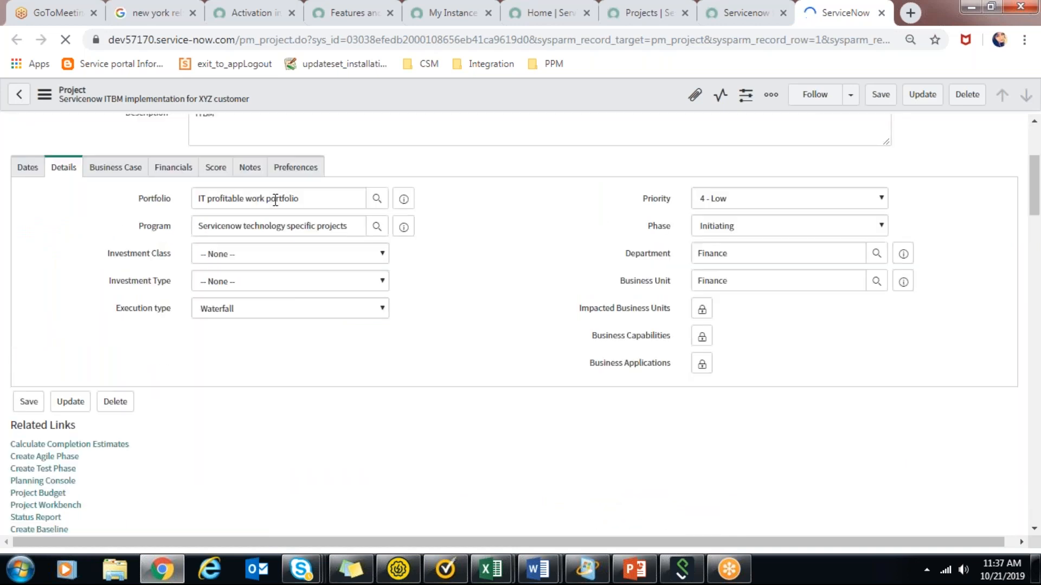
double_click(28, 171)
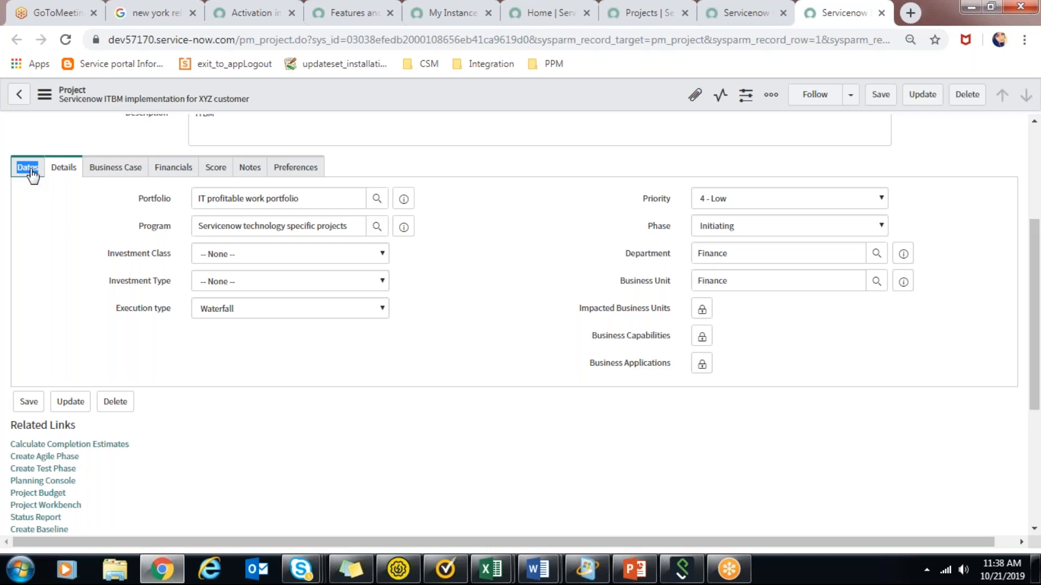
click(30, 168)
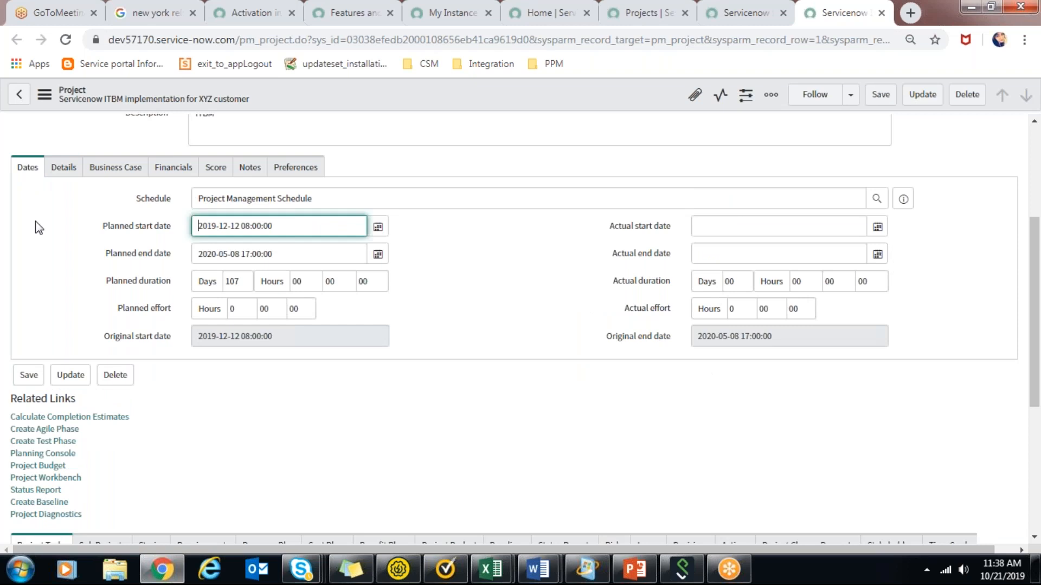
click(349, 207)
drag(314, 199, 143, 179)
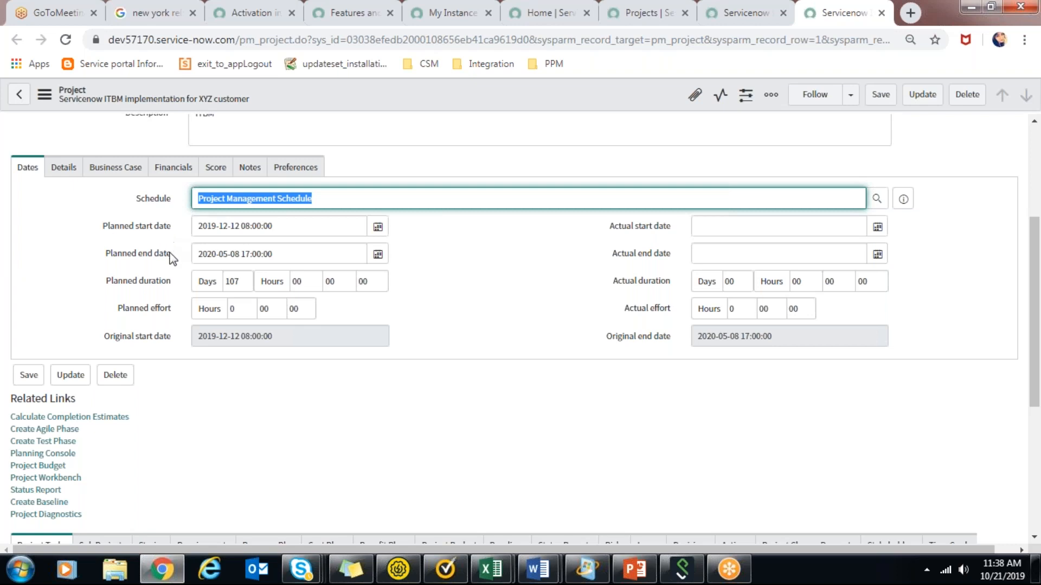
mouse_move(169, 257)
double_click(252, 286)
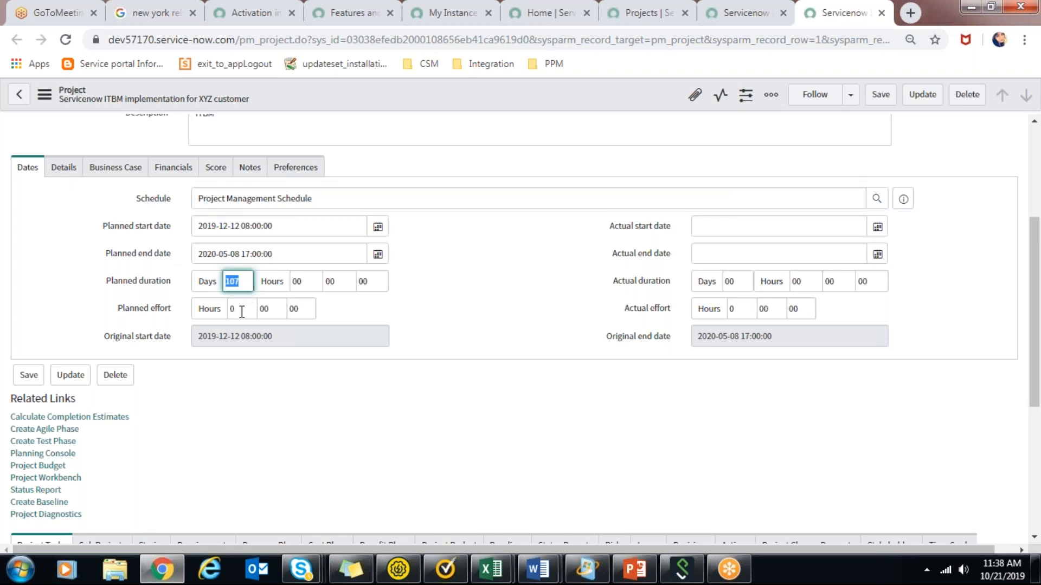
double_click(242, 311)
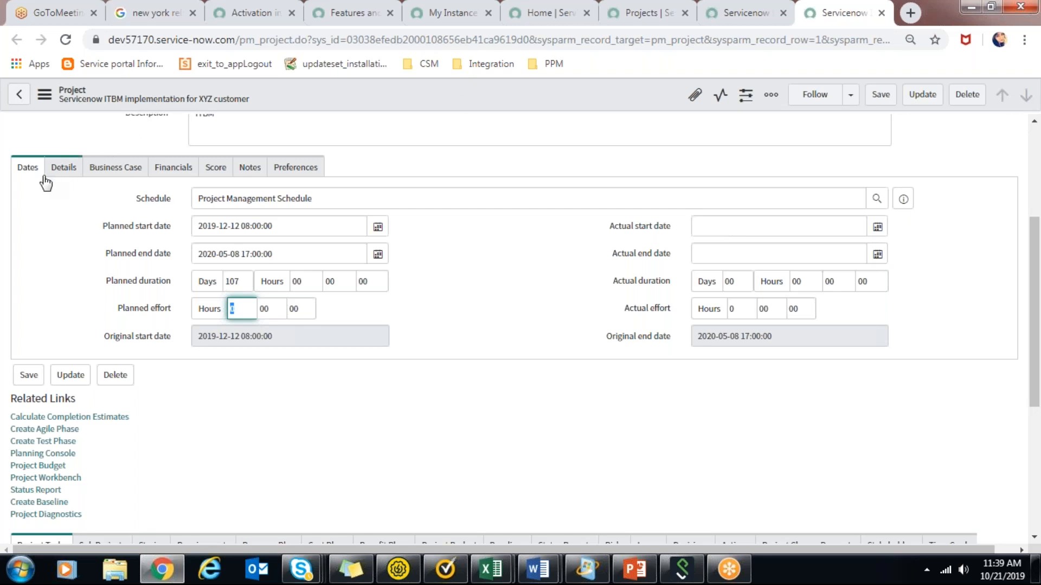
Examine the project's details, including the available execution types, and read through its business case fields.
click(74, 166)
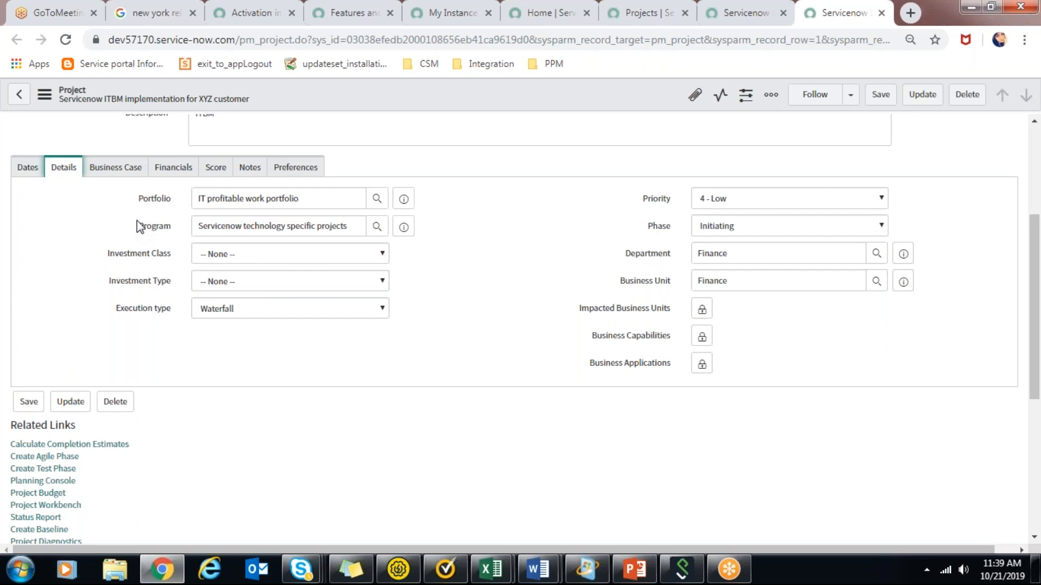
click(260, 306)
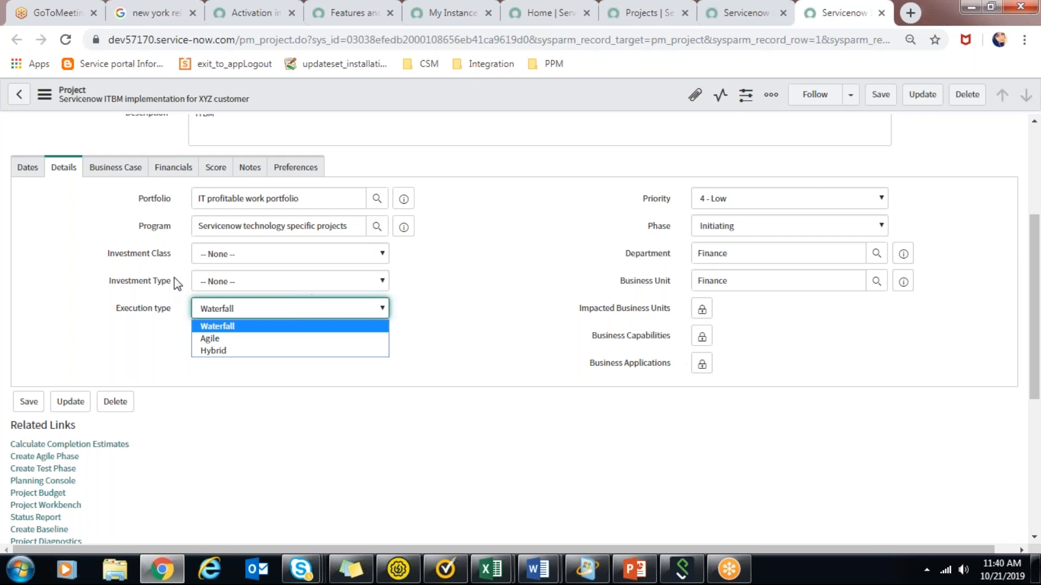
click(136, 172)
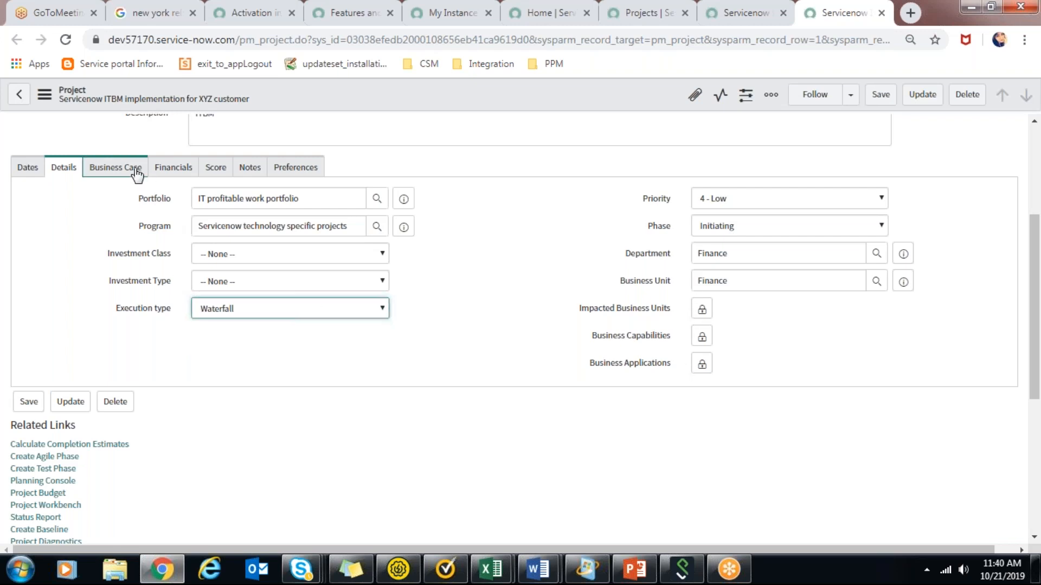
click(136, 171)
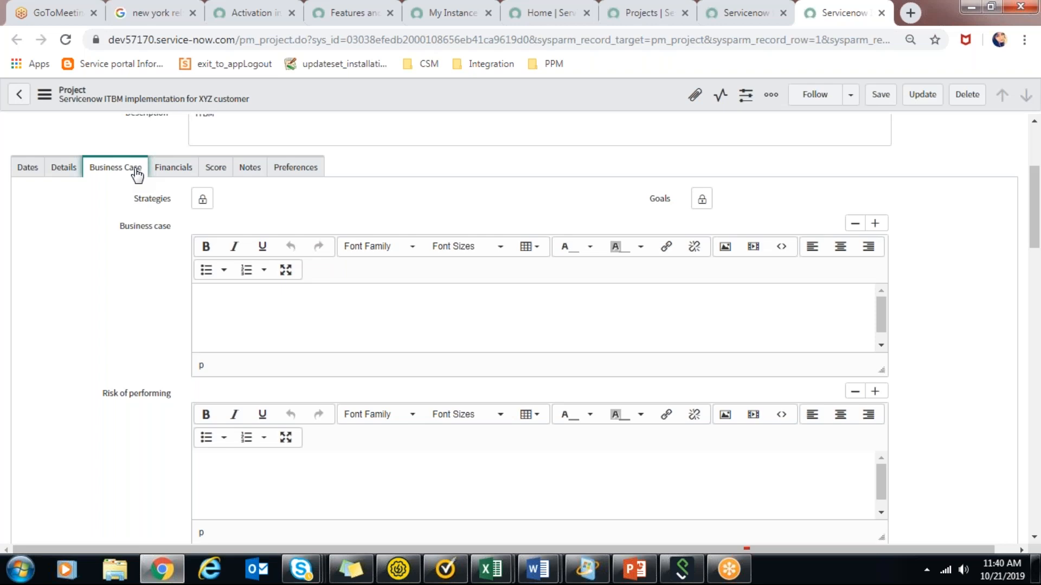
drag(1038, 187, 1039, 252)
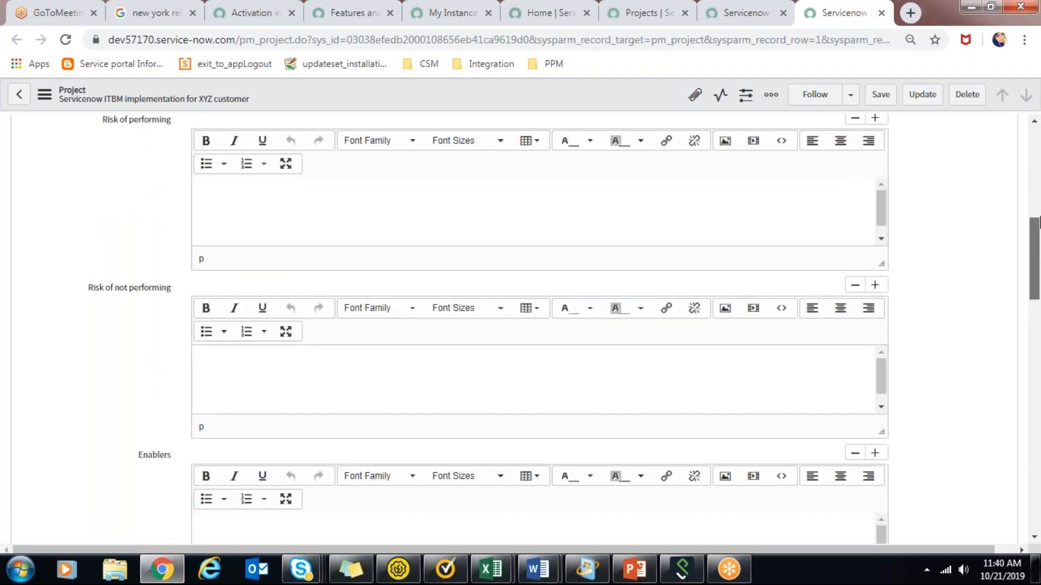
drag(1039, 217, 1039, 131)
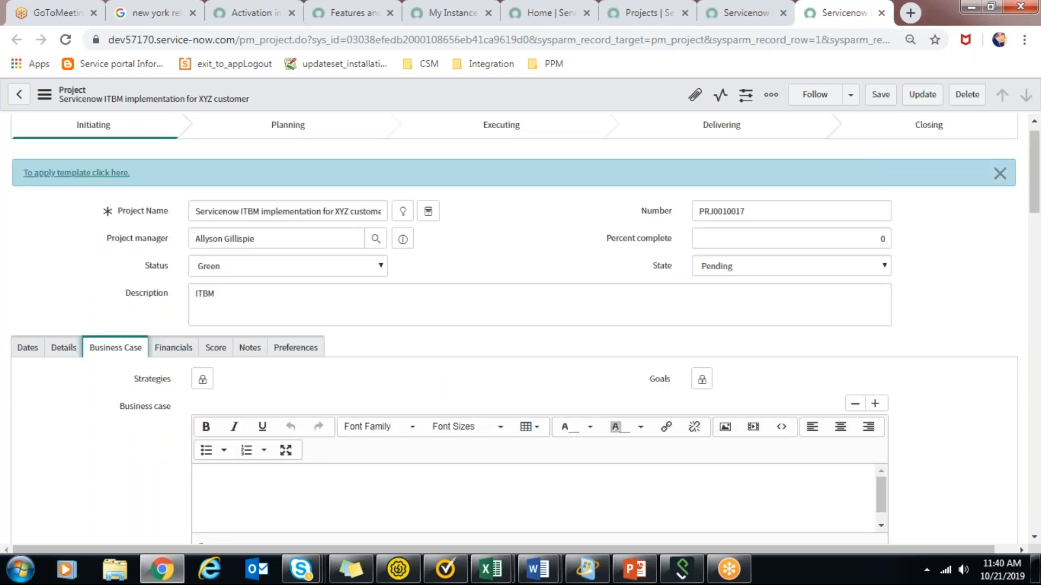
Examine the project's financial fields, including planned capital, planned operating cost and planned return.
click(185, 350)
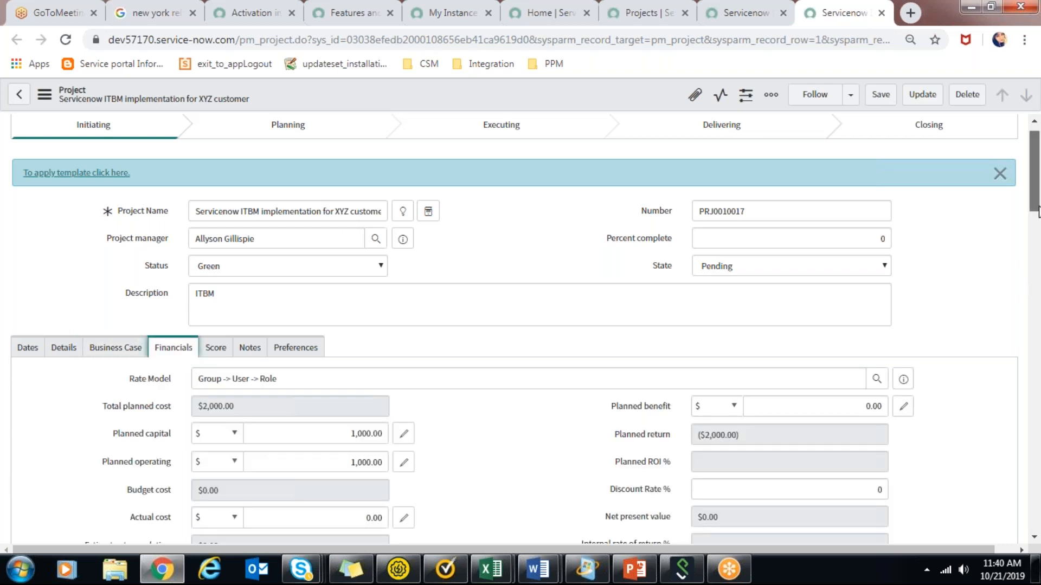
drag(1038, 212, 1039, 236)
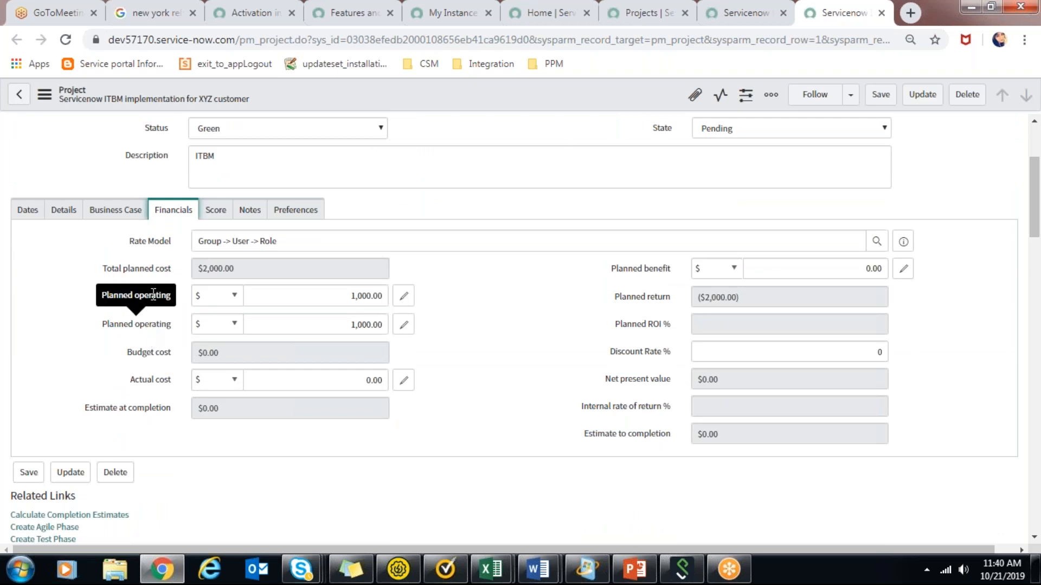
mouse_move(125, 274)
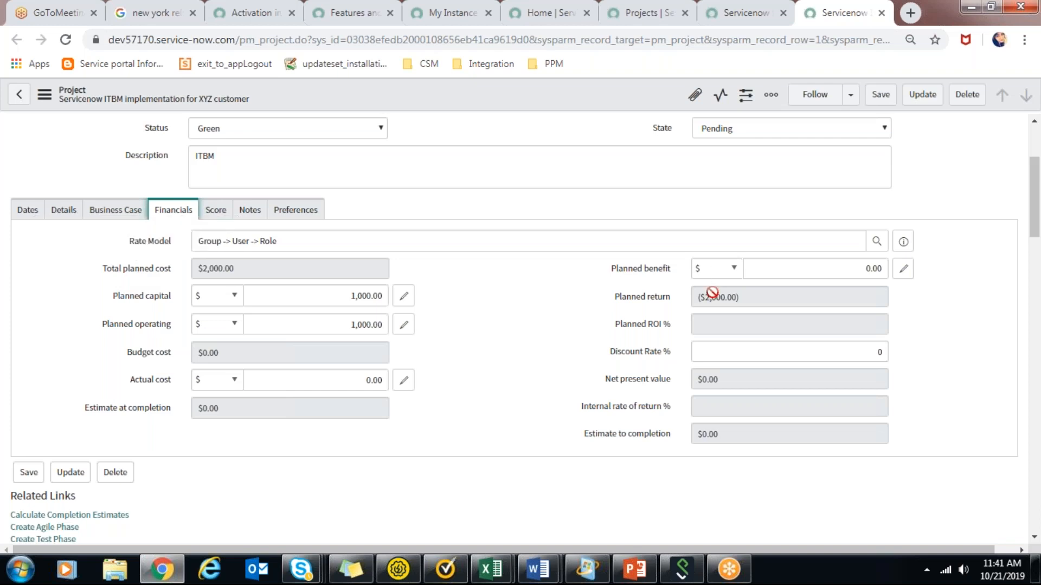
click(735, 295)
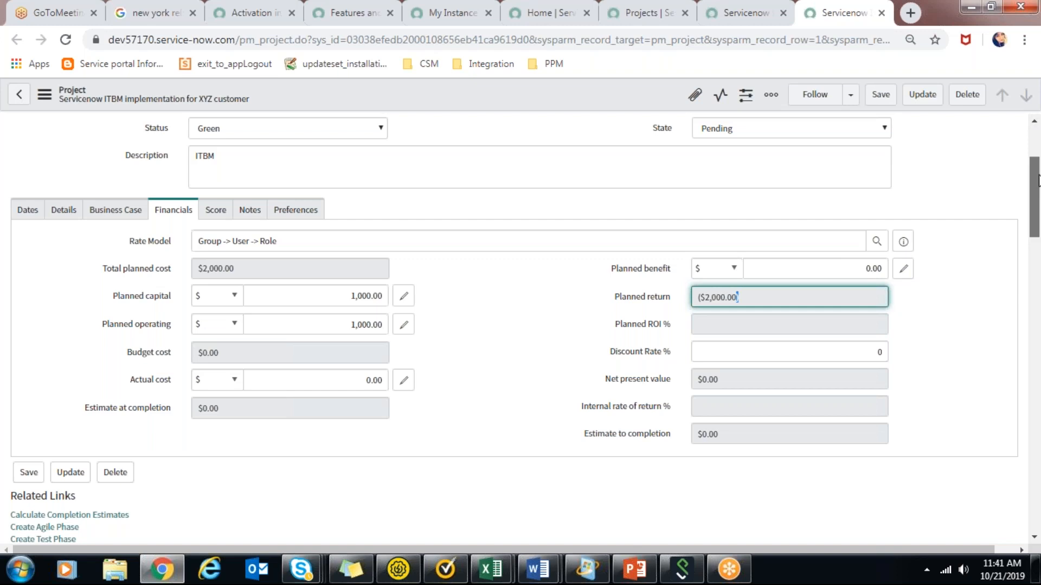
drag(1038, 181, 1038, 184)
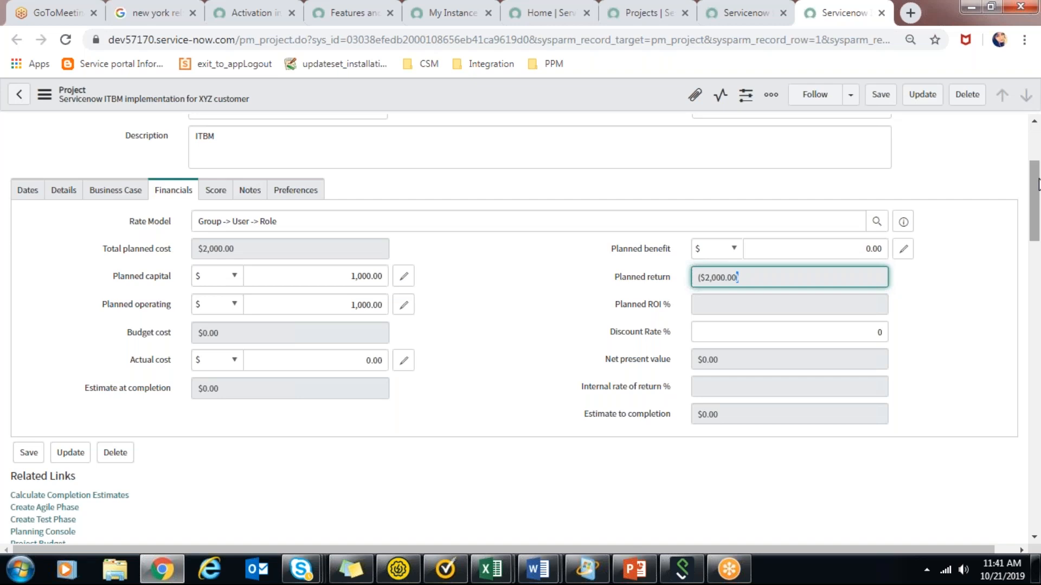
drag(1037, 184, 1037, 192)
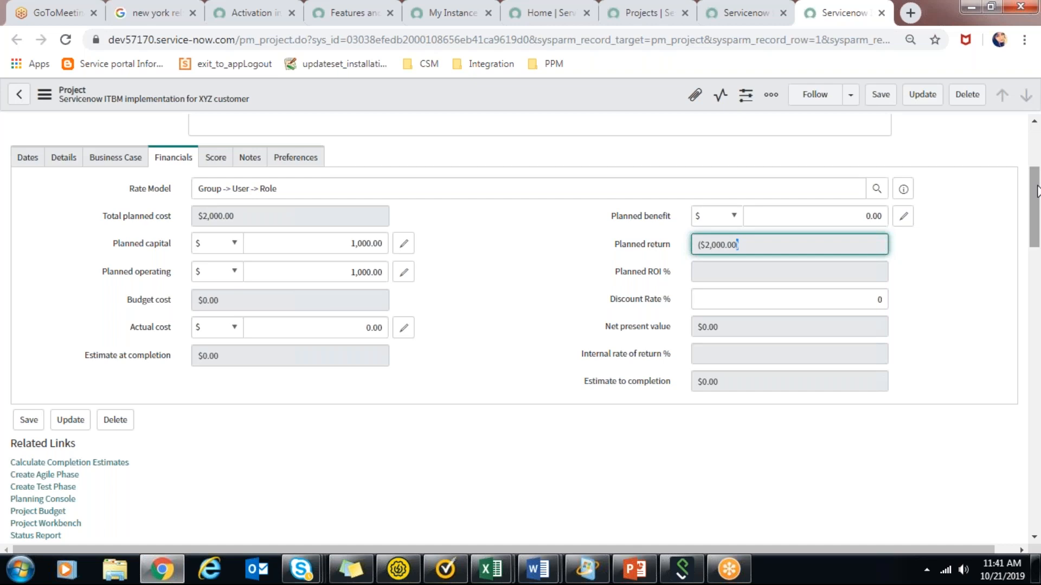
Start a new project task under the project with the short description "Kick off meeting".
drag(1036, 191, 1039, 236)
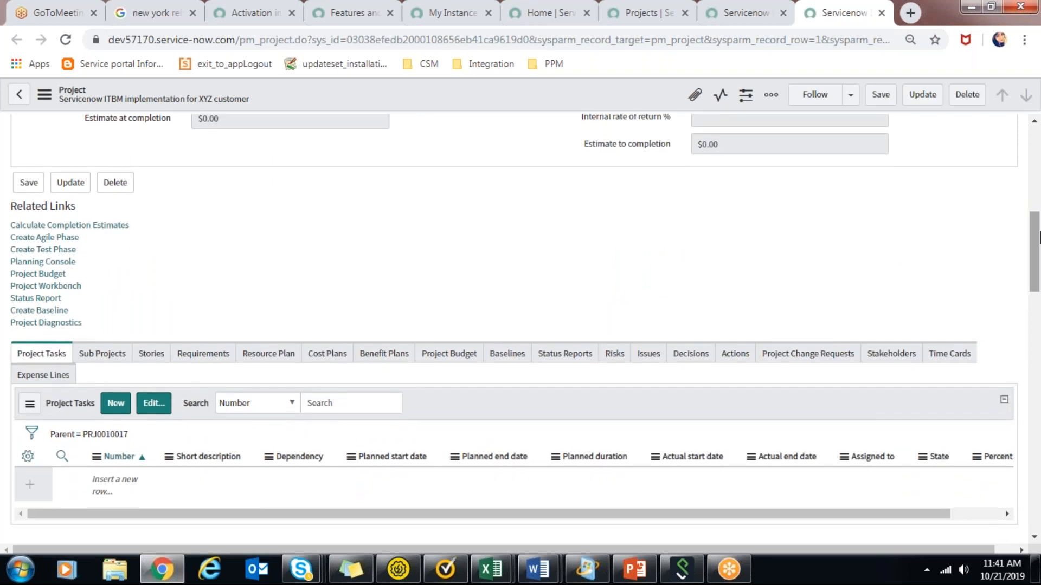
scroll(439, 303, down, 1)
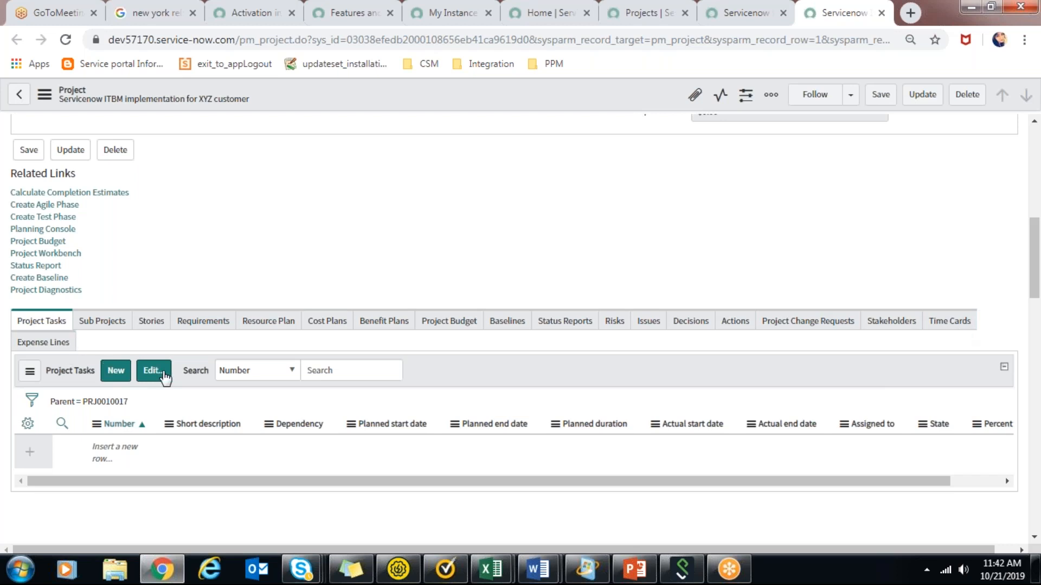
click(112, 374)
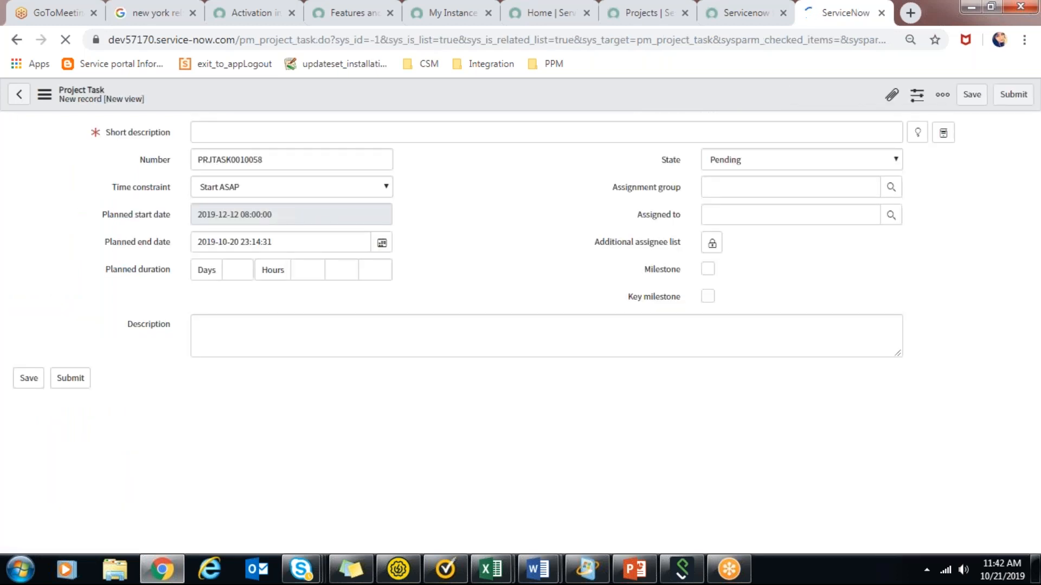
click(288, 131)
text(Kick off)
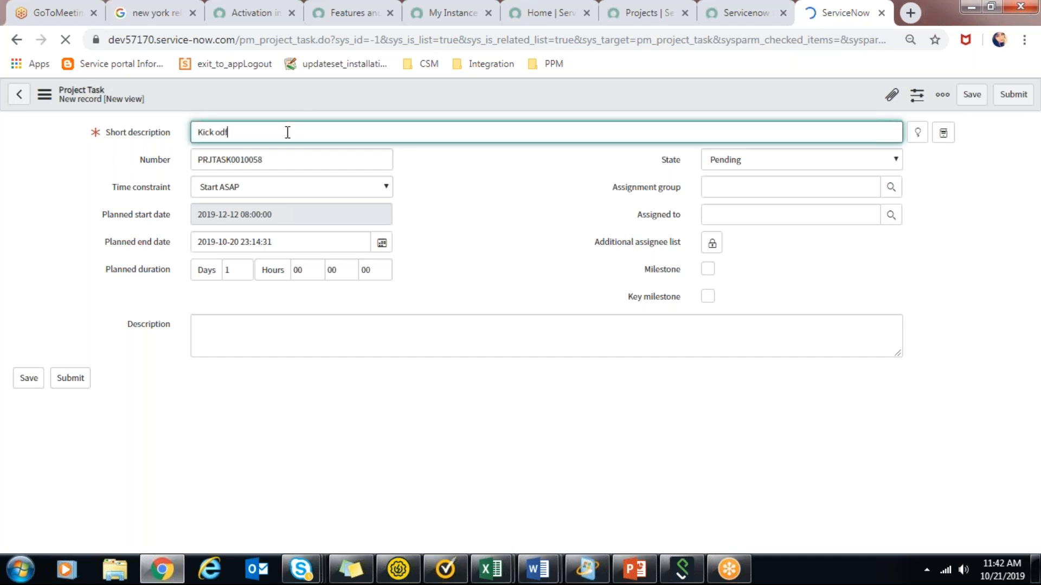
text( meeting)
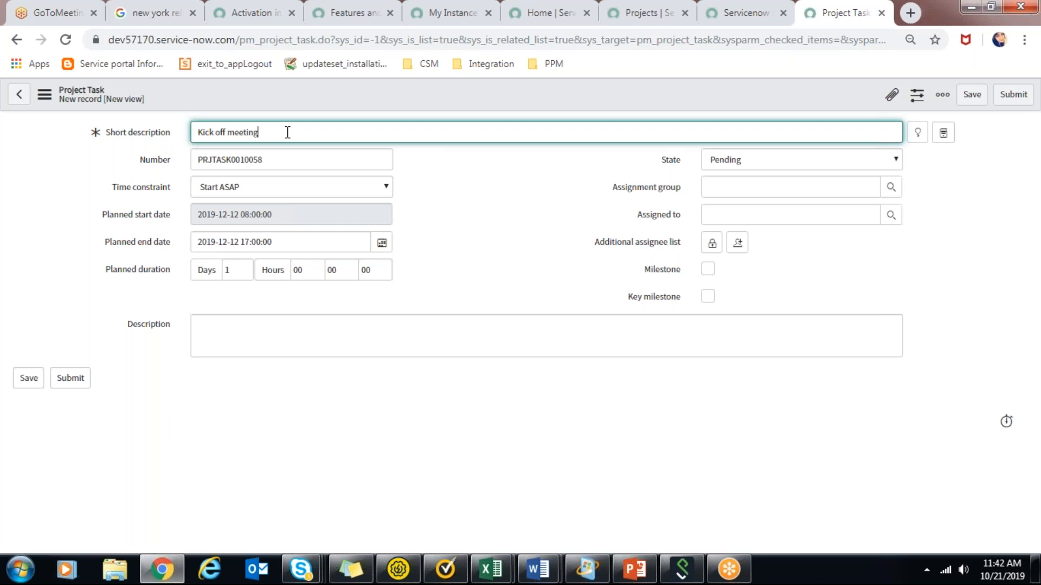
Assign the new task to the Application Development group and submit it.
click(533, 241)
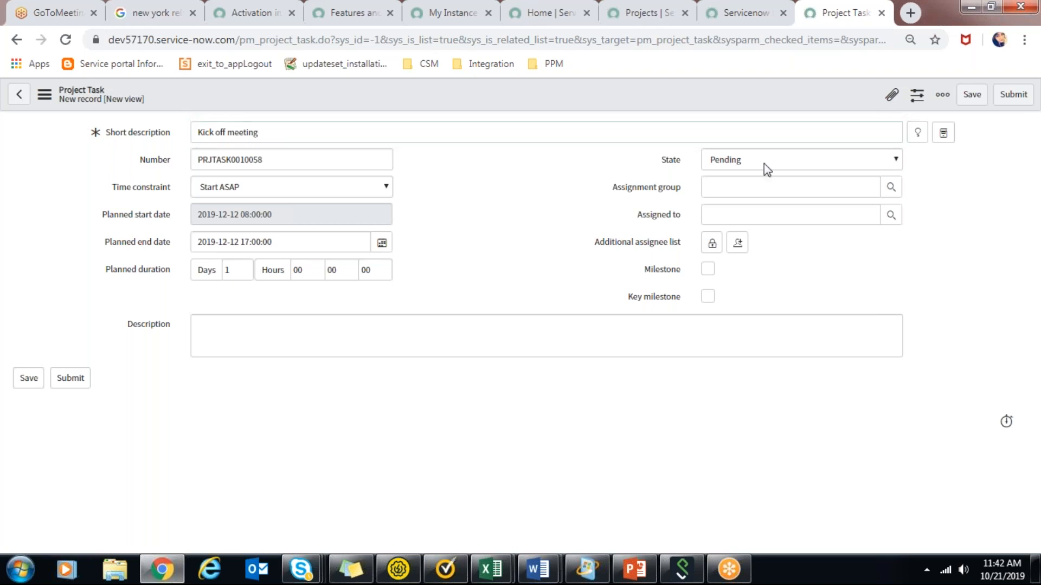
click(890, 188)
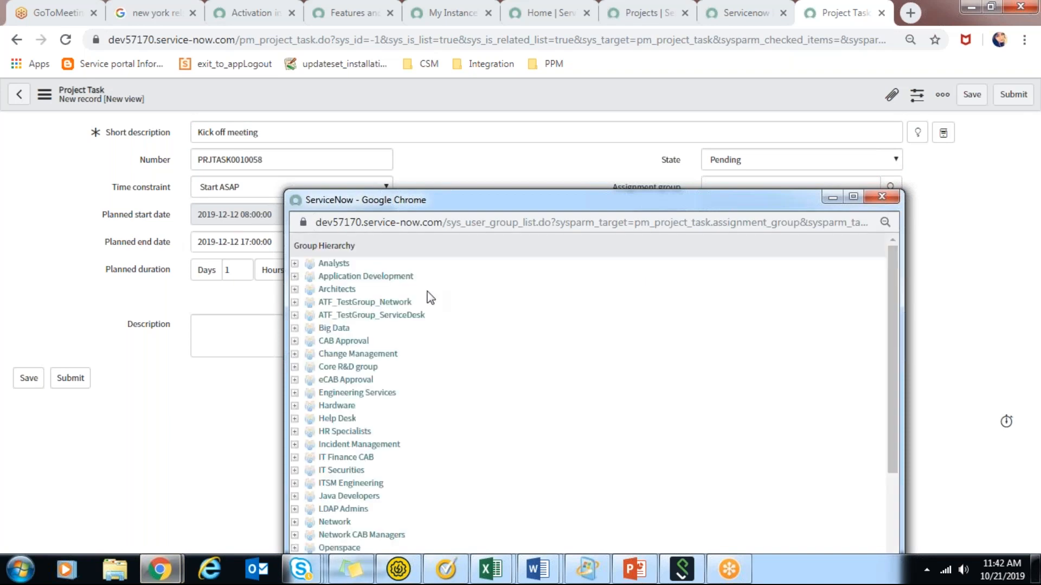
click(388, 279)
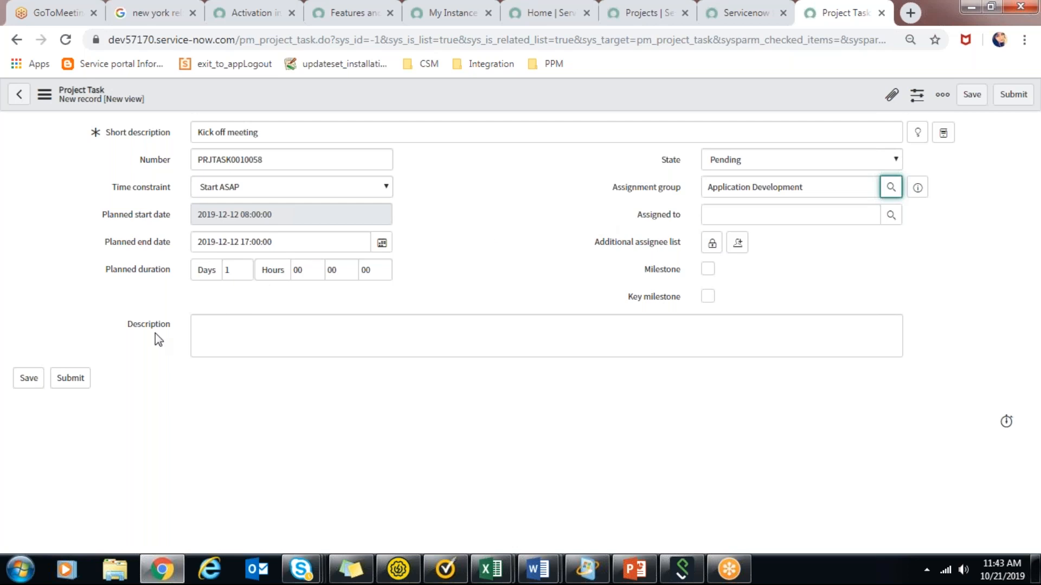
click(63, 384)
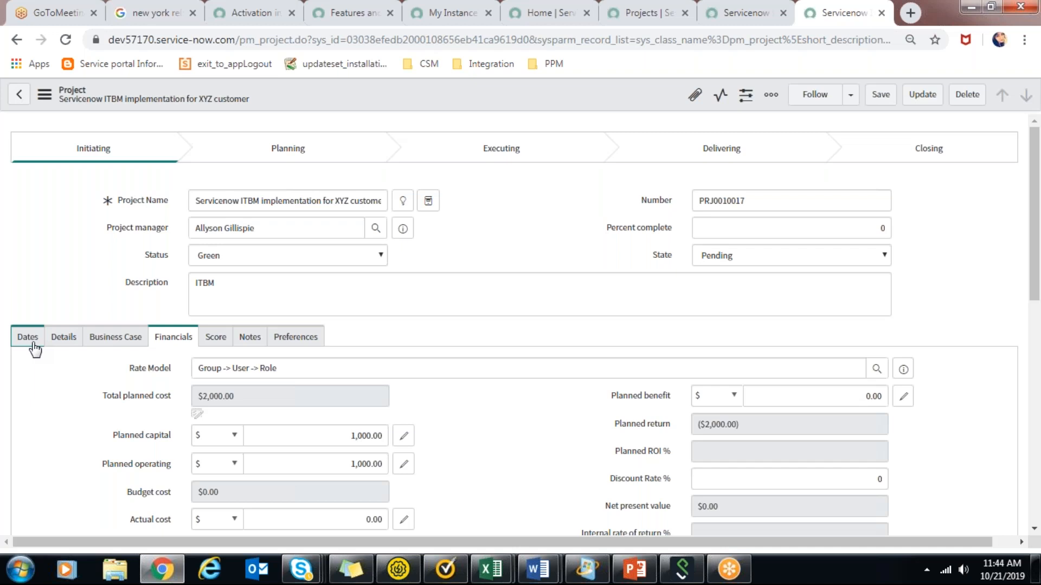
Check the project's planned dates and duration and its list of project tasks.
click(32, 345)
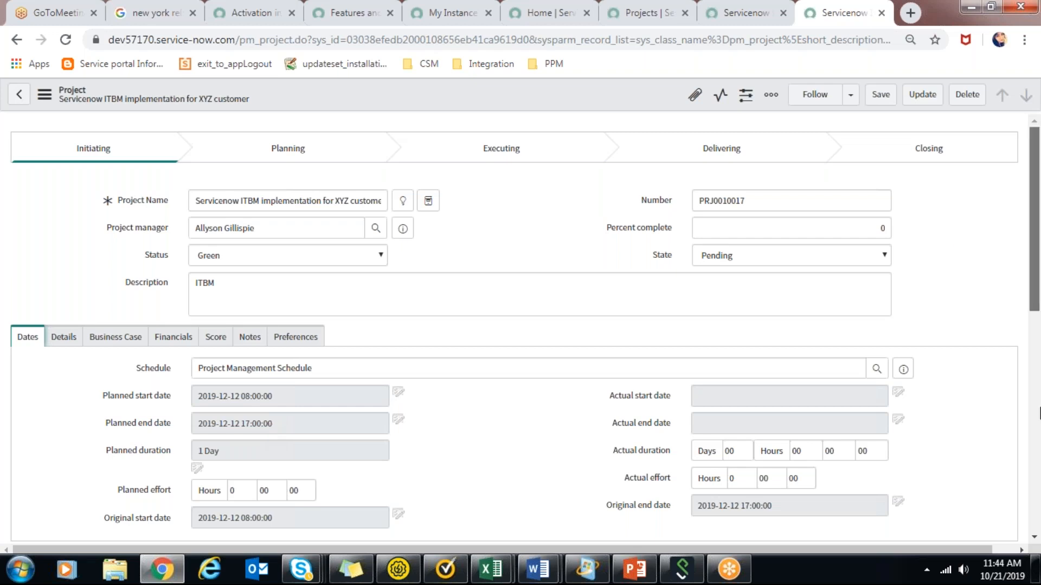
scroll(1039, 415, down, 5)
scroll(1039, 501, down, 4)
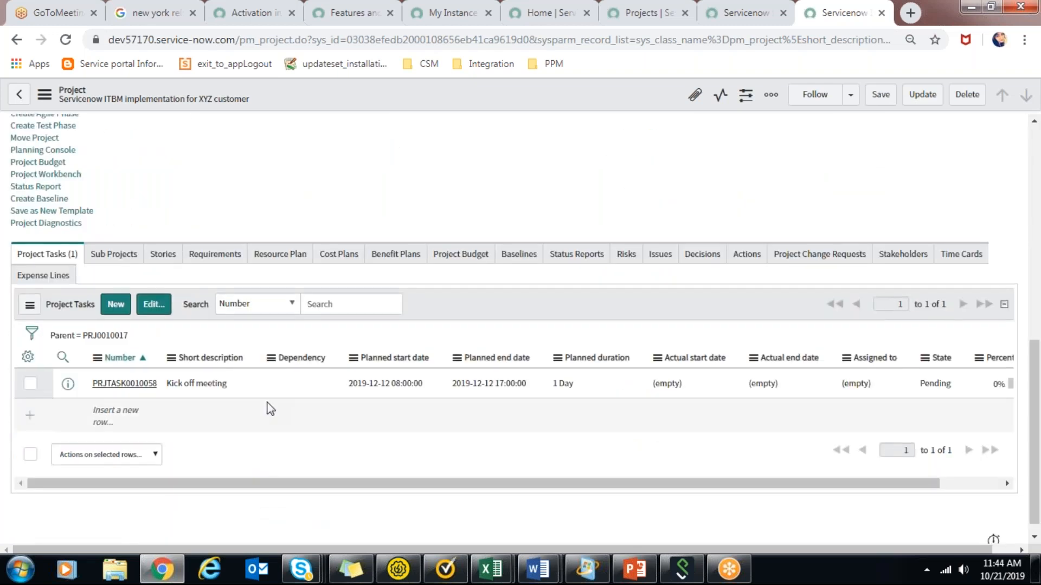
middle_click(130, 386)
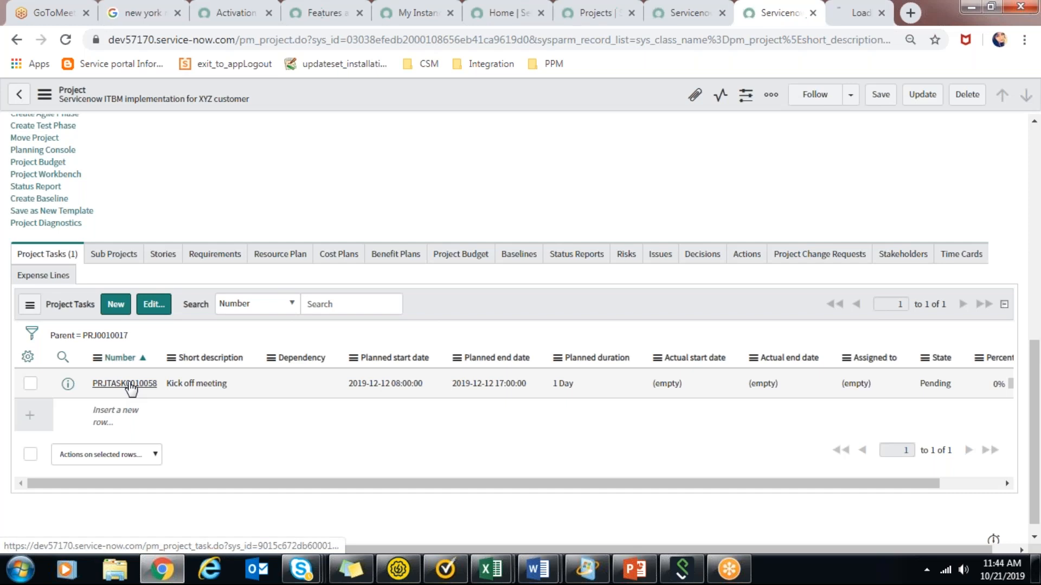
click(849, 4)
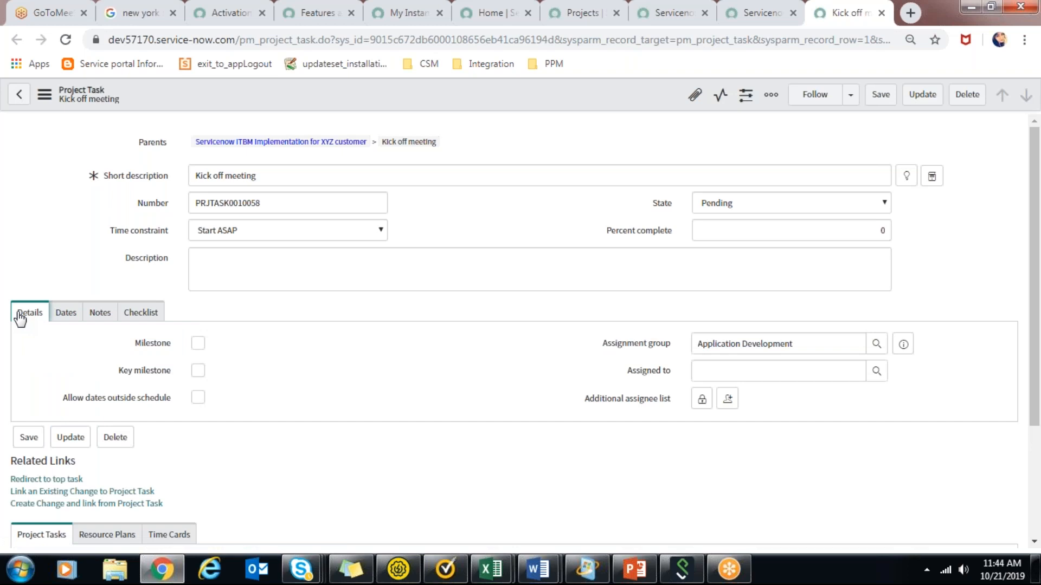
click(66, 314)
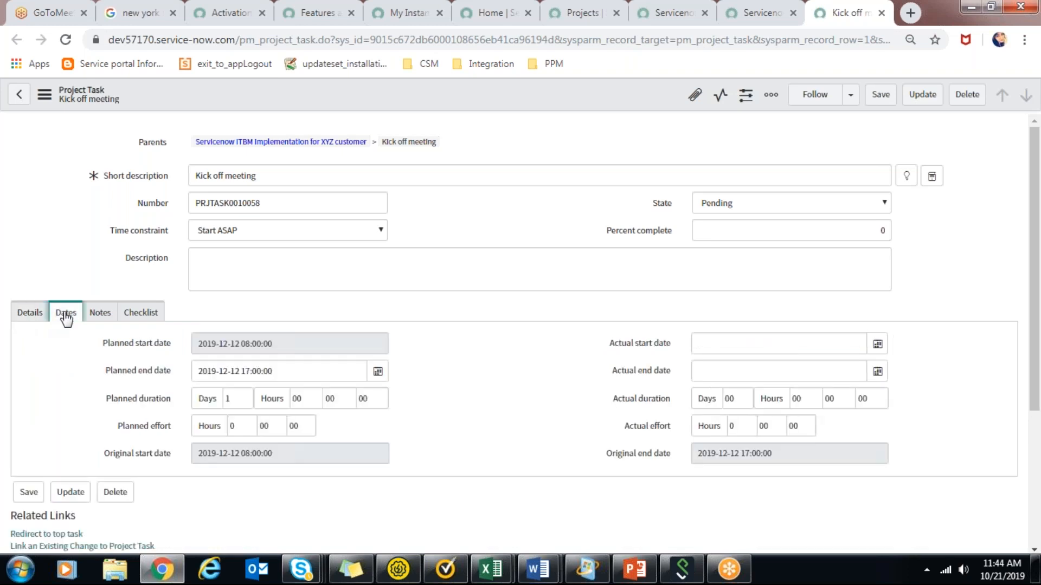
click(377, 376)
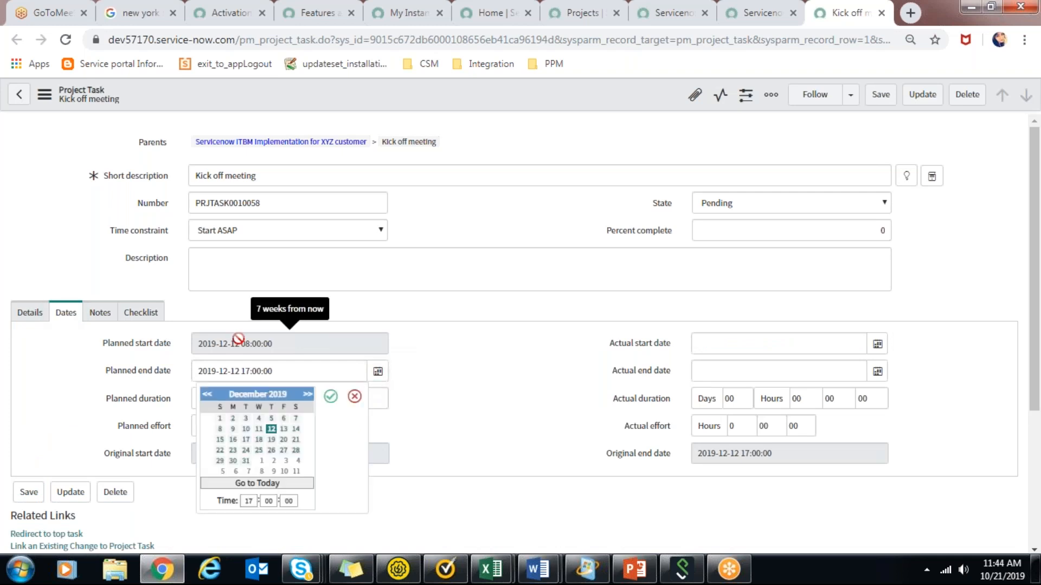
double_click(298, 474)
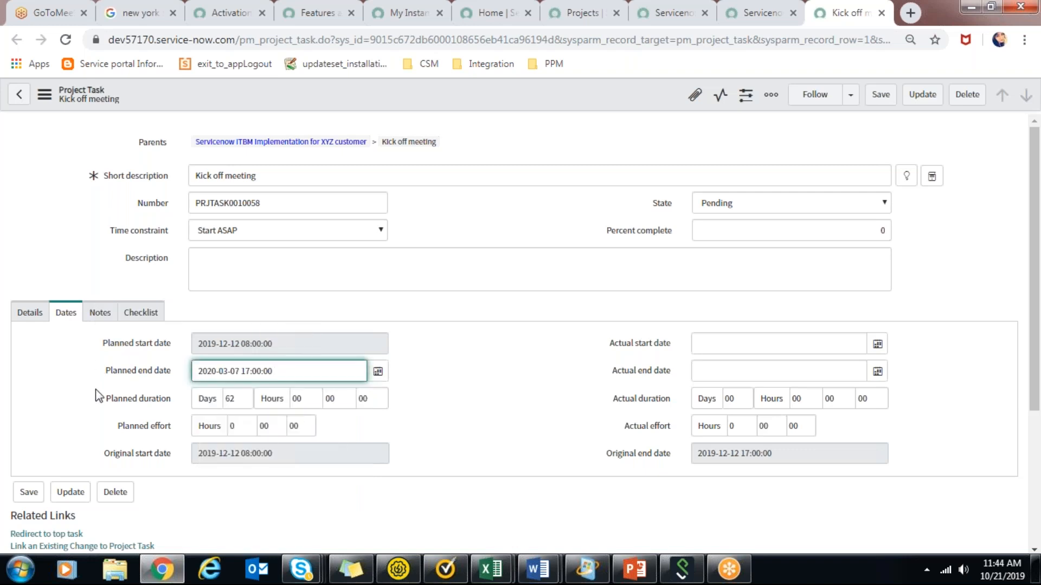
click(60, 494)
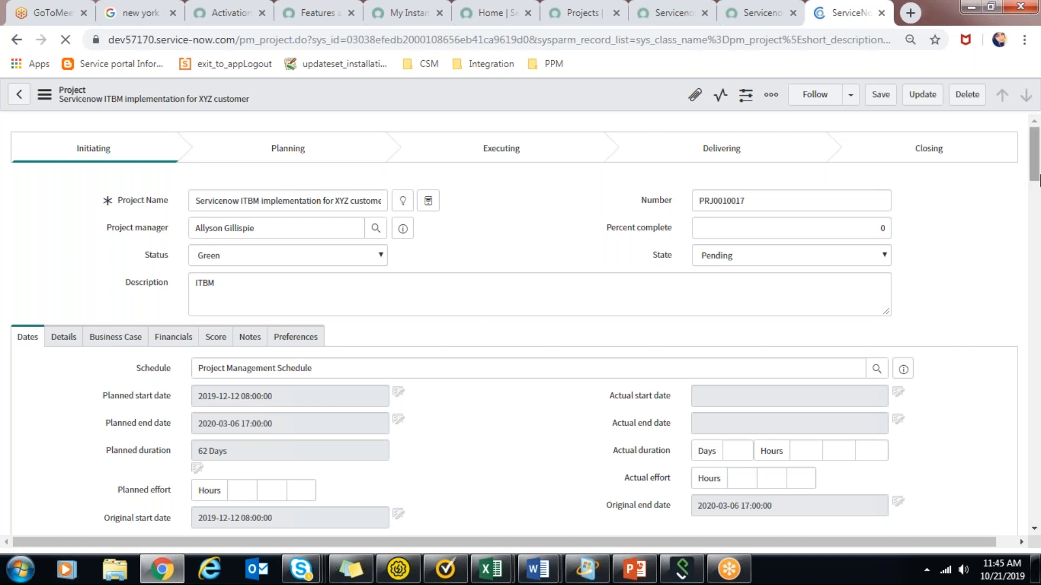
Create an agile phase under the project with the short description "agile project task phase" and save it.
drag(1039, 172, 1036, 225)
scroll(379, 242, down, 1)
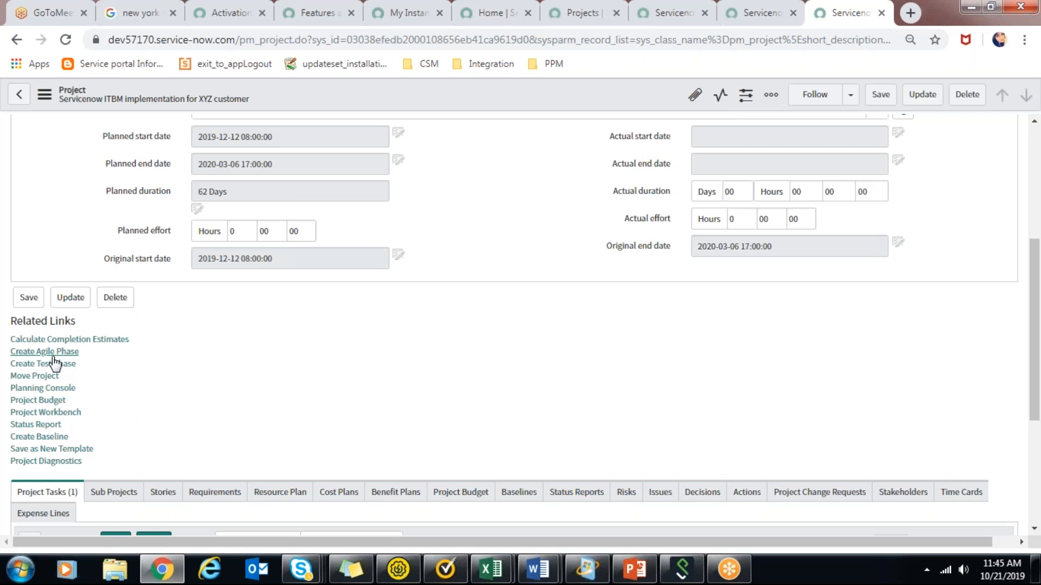
click(53, 355)
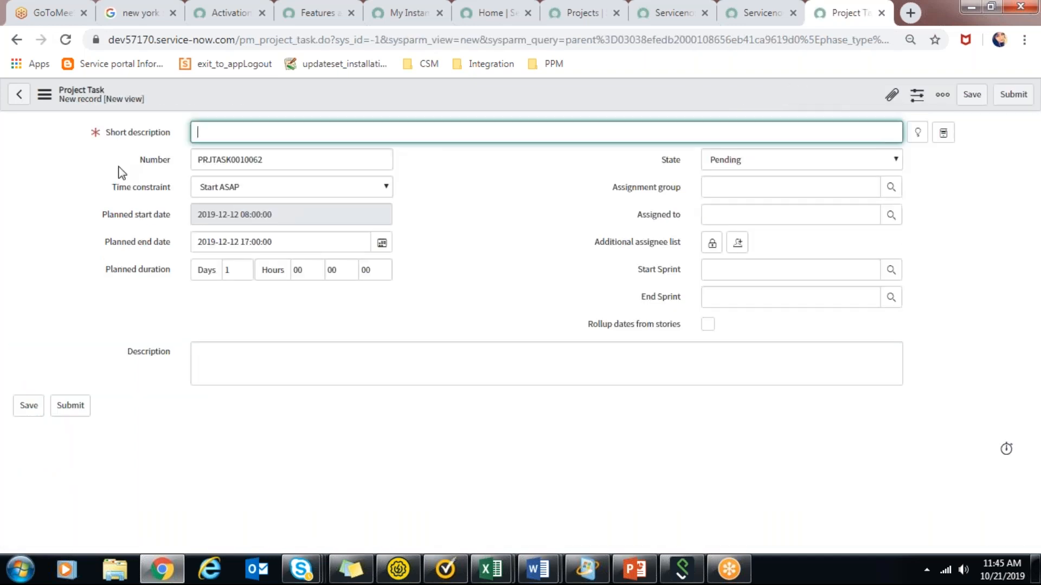
text(agile project task phase)
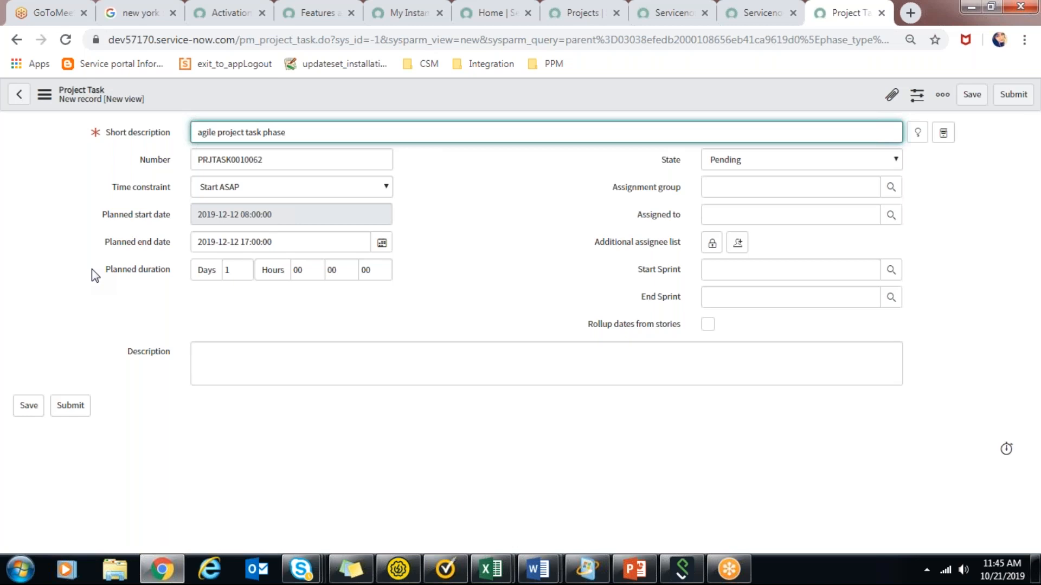
click(29, 405)
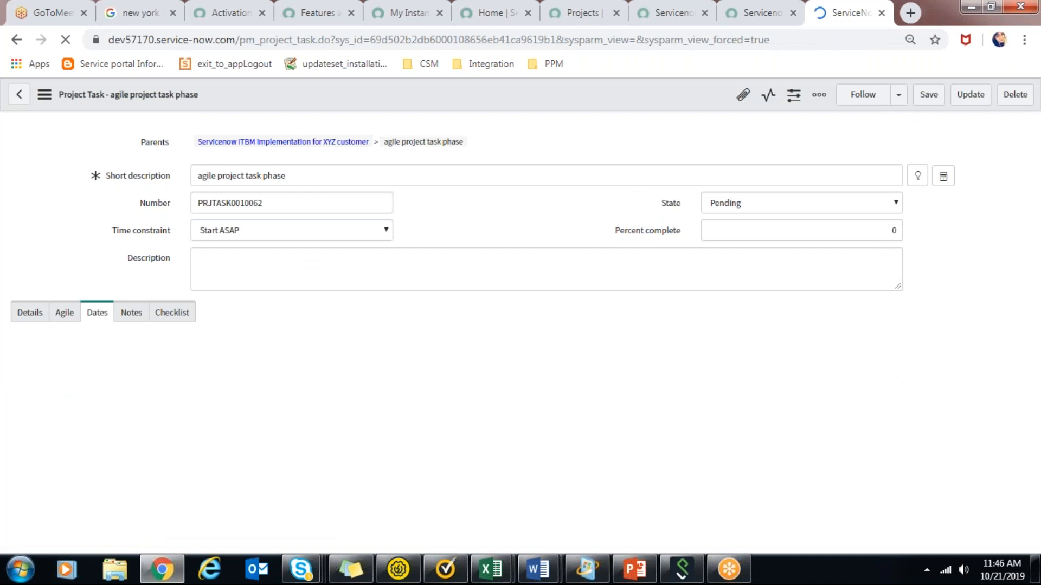
Try rolling up dates from stories in the phase's agile settings, and turn the option off again.
click(65, 316)
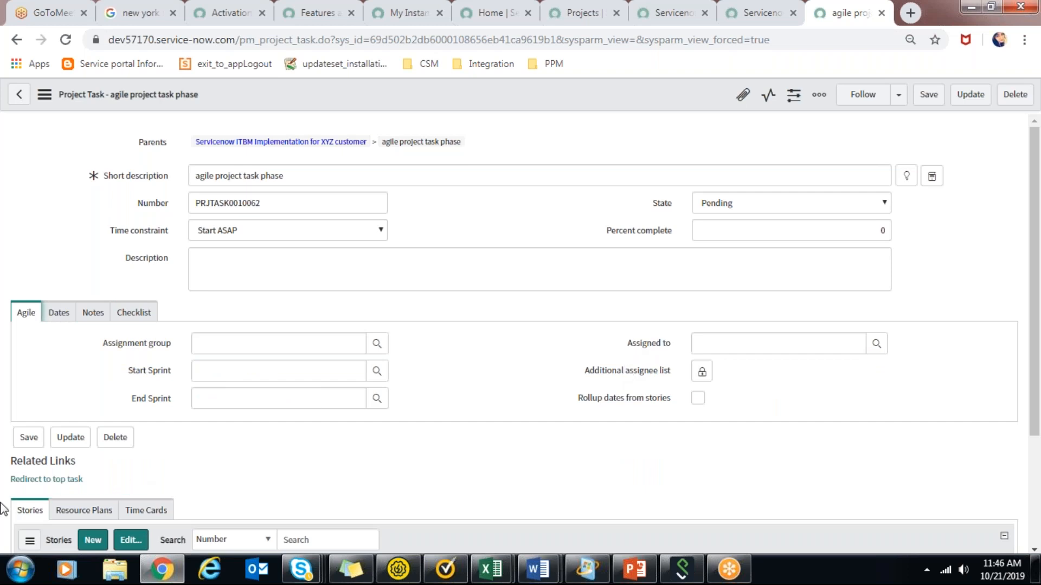
click(698, 398)
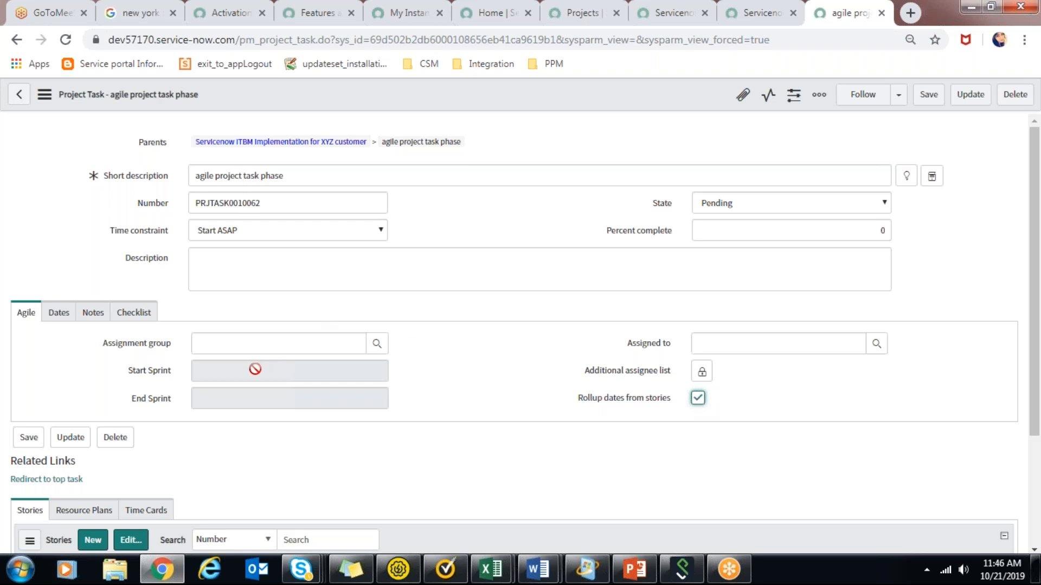
click(698, 398)
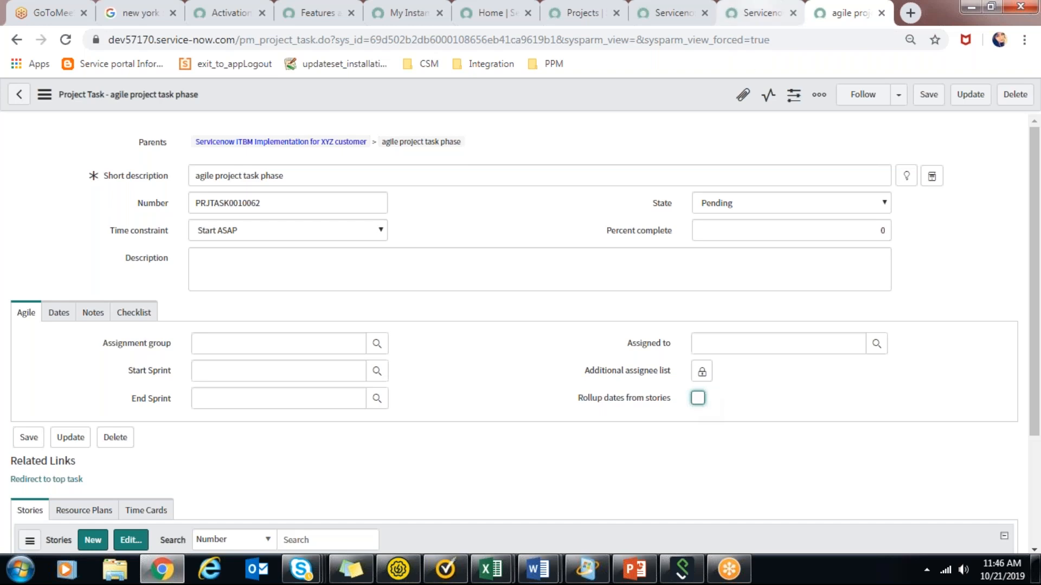
Return to the project record and open its Project Workbench.
click(761, 13)
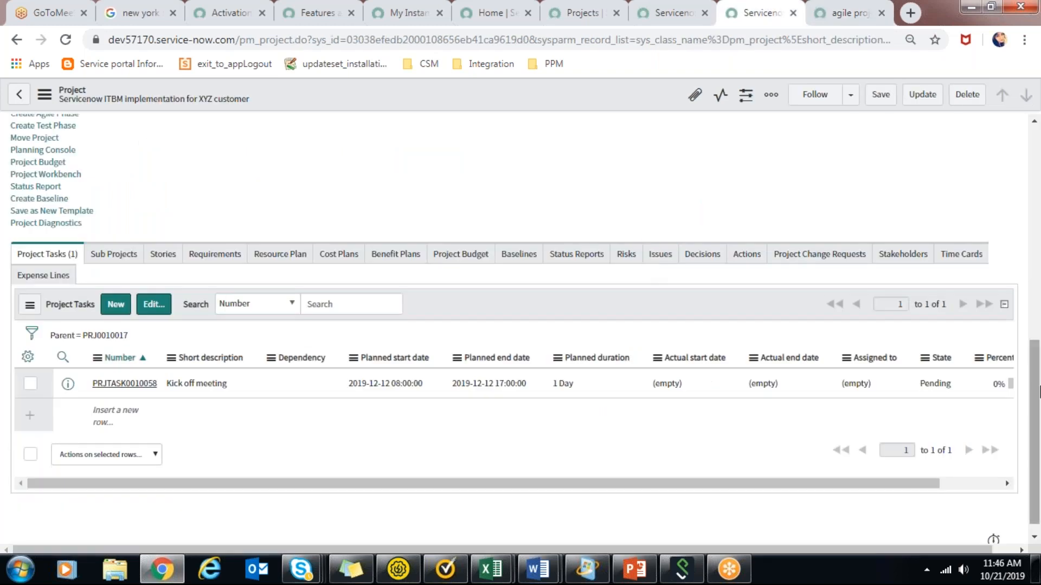
mouse_move(1039, 315)
mouse_down()
mouse_move(1040, 305)
mouse_move(1038, 330)
mouse_up()
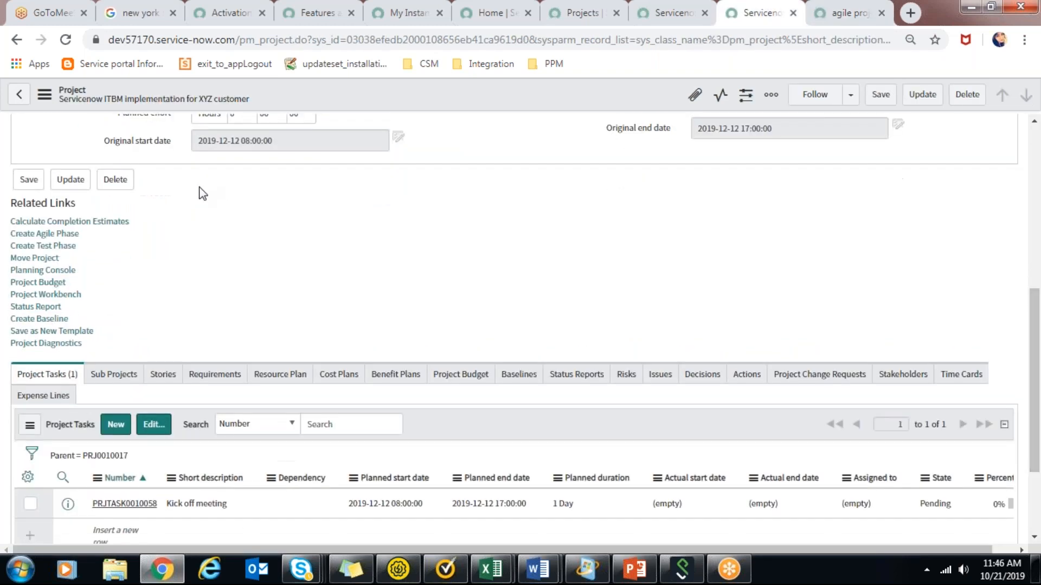
click(69, 295)
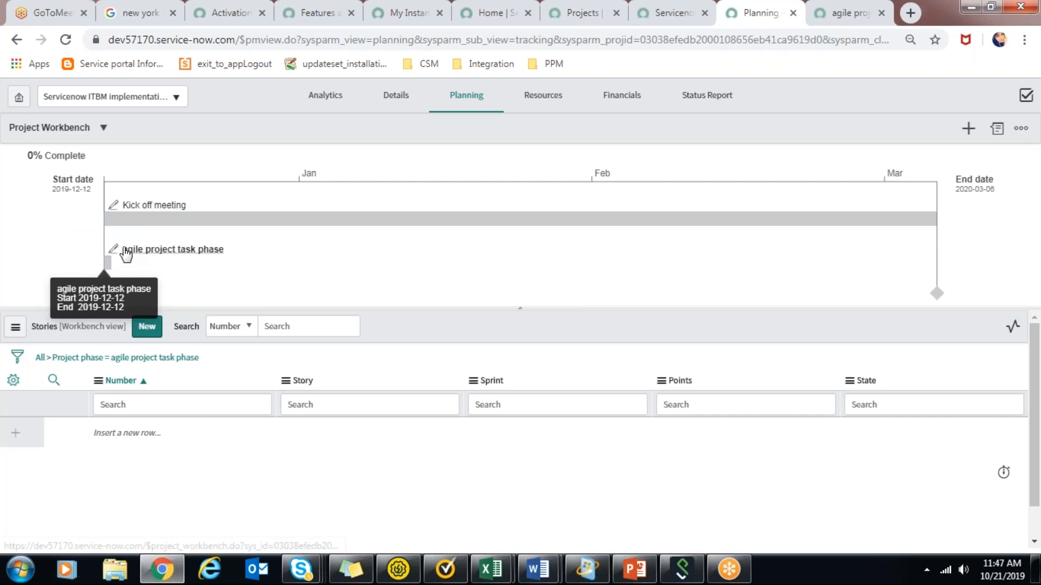
Start a new phase of type Waterfall in the workbench with the short description "waterfall project task".
click(968, 127)
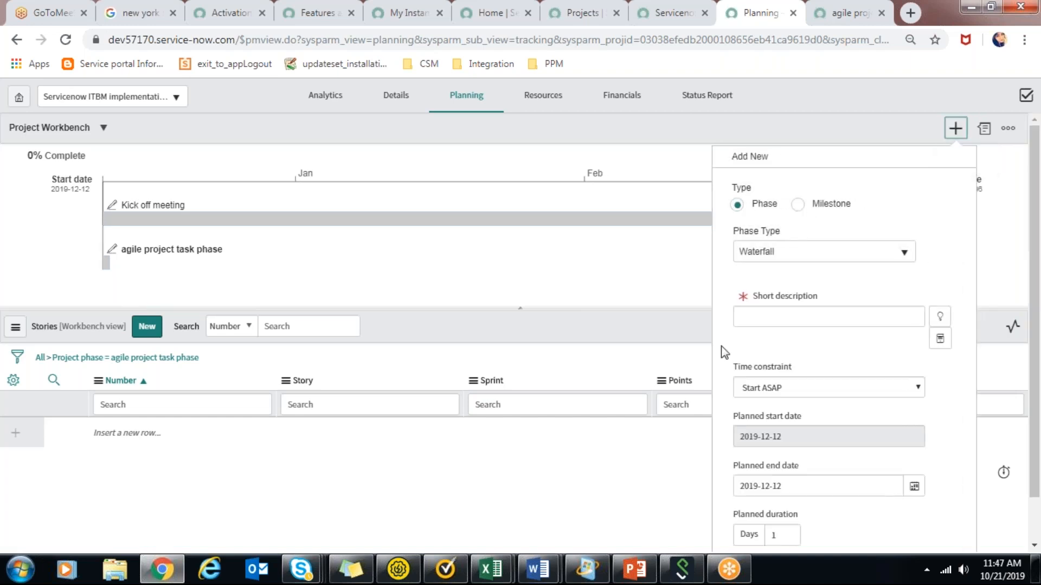
click(828, 256)
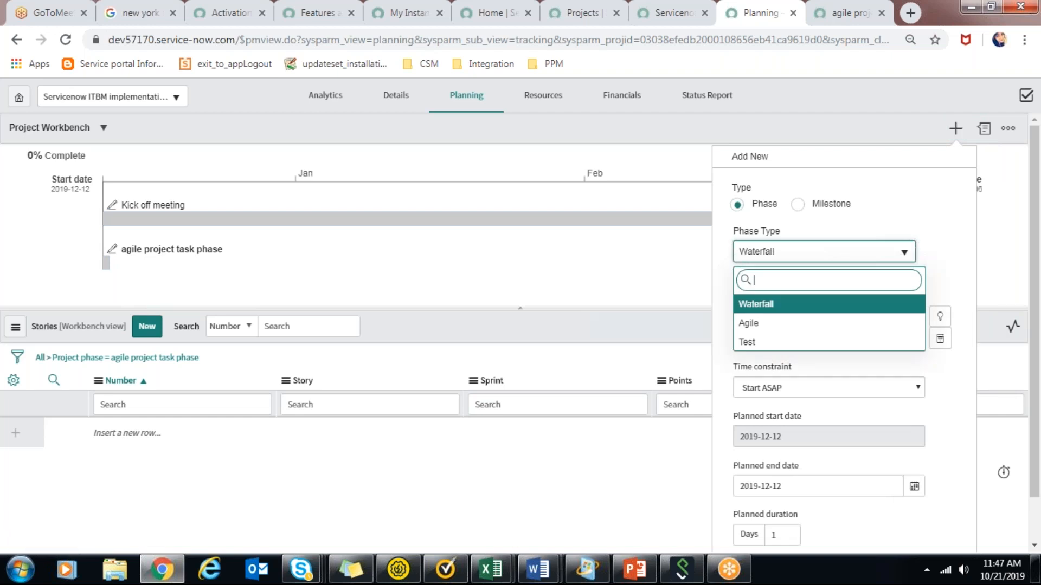
click(827, 255)
click(813, 324)
text(water)
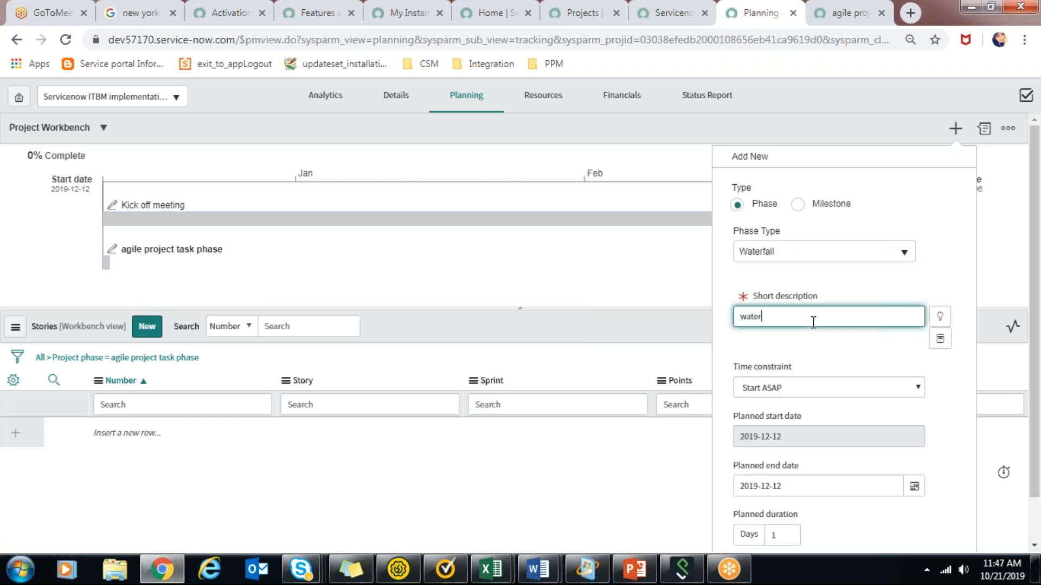
text(fall project task)
Set the waterfall phase's planned end date to 11 January 2020 and submit the phase.
click(916, 493)
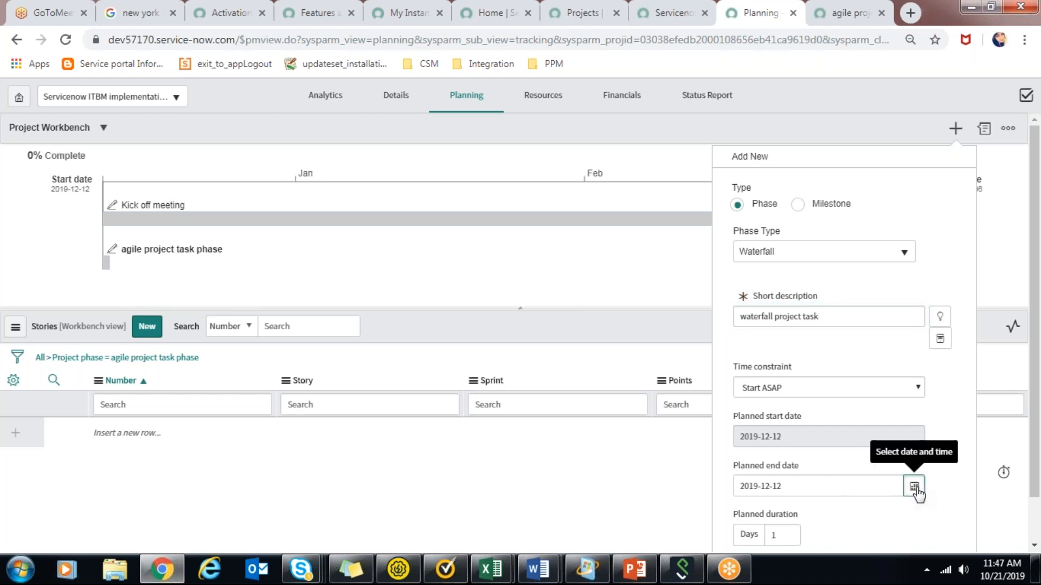
click(845, 492)
click(845, 492)
click(845, 492)
click(837, 529)
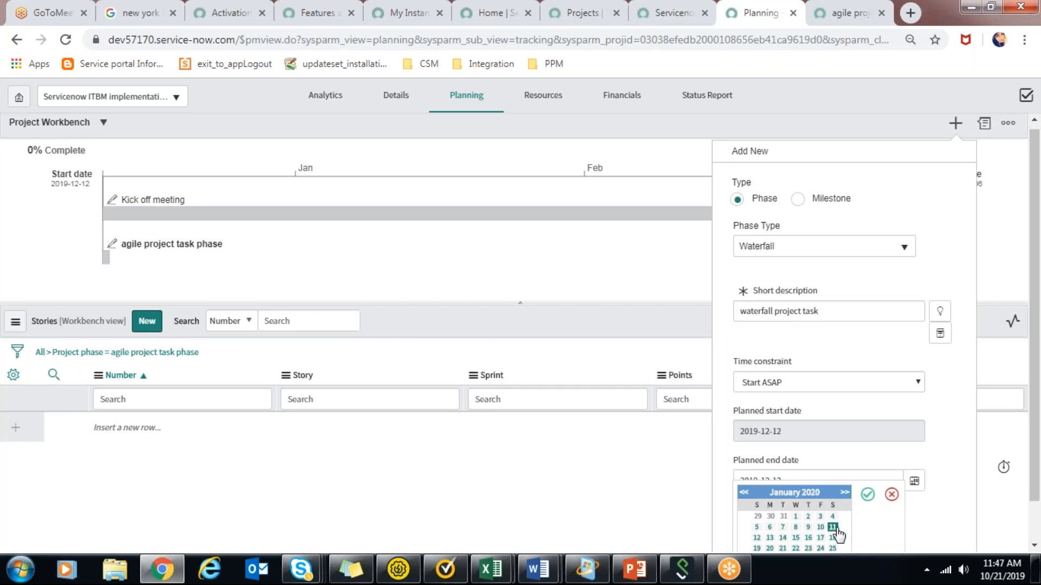
drag(1039, 340, 1039, 424)
click(745, 523)
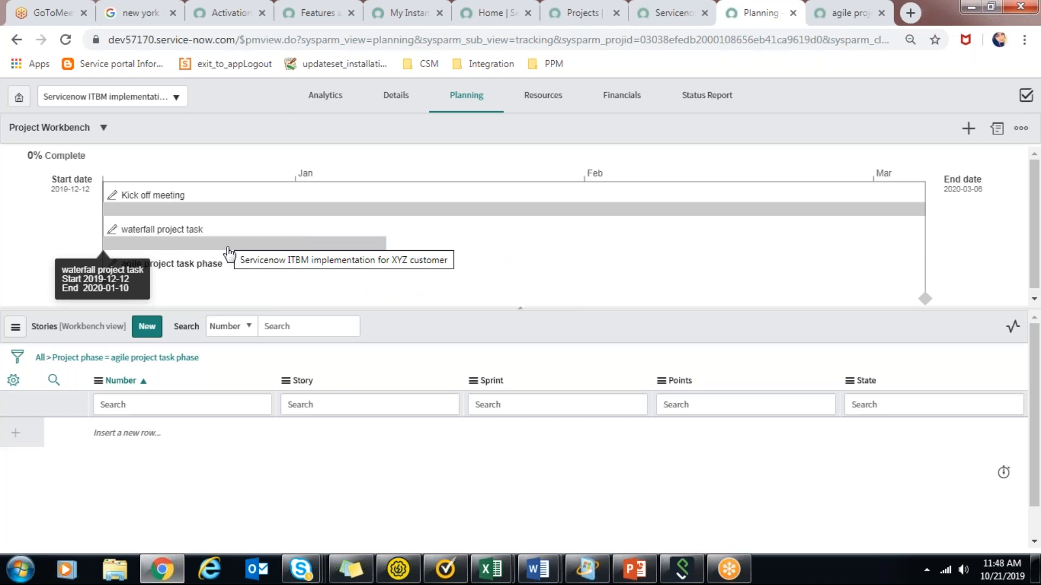
Add a milestone to the project with the short description "Dev complete" and submit it.
click(969, 132)
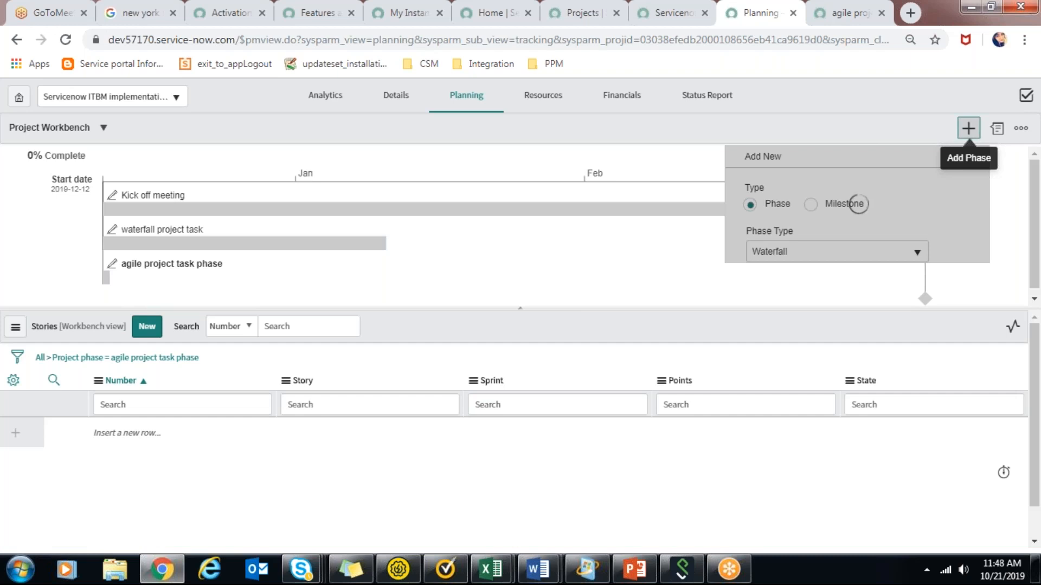
click(797, 204)
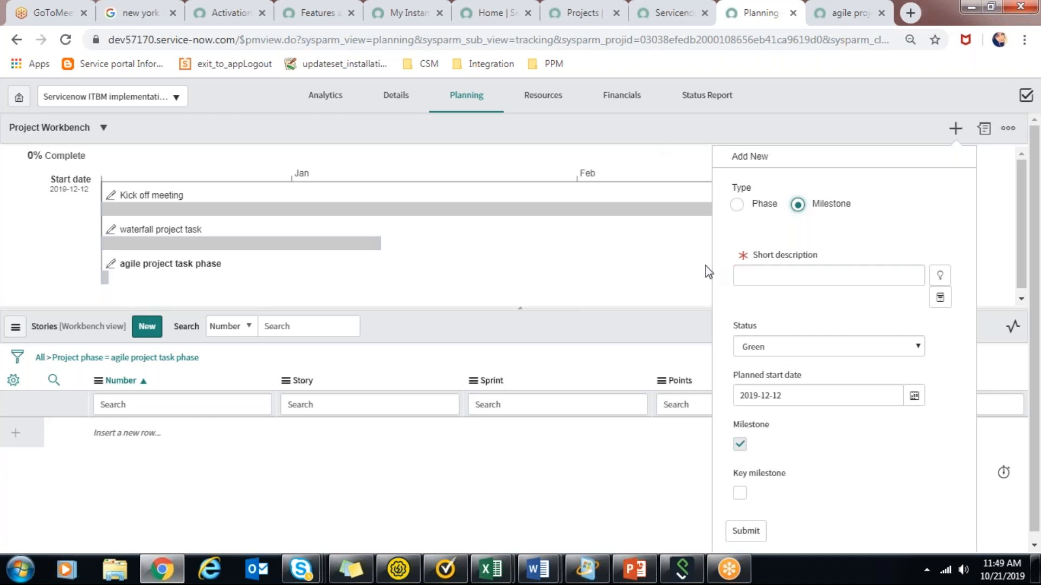
click(793, 270)
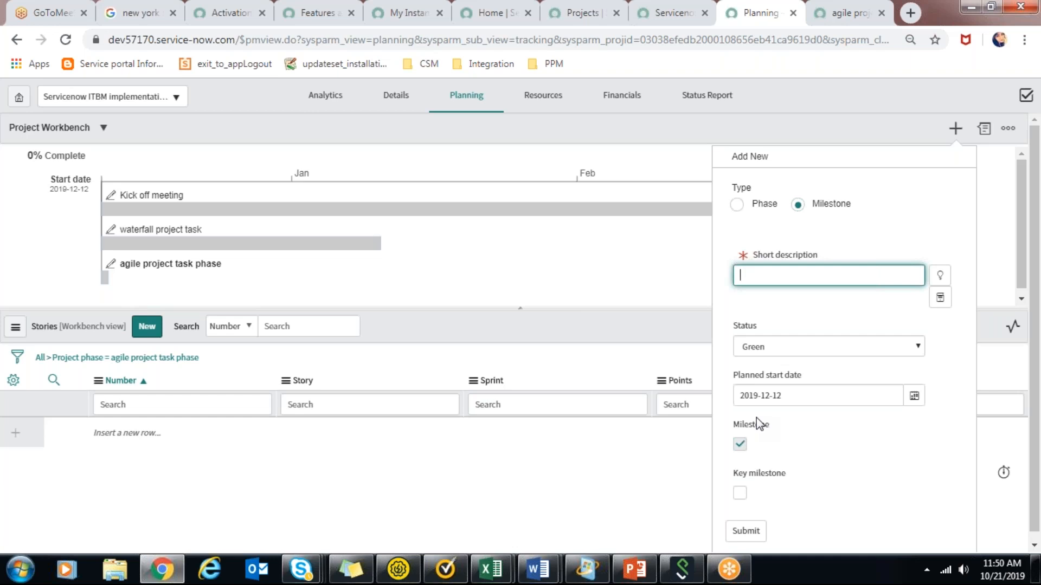
text(Dev complete)
click(746, 531)
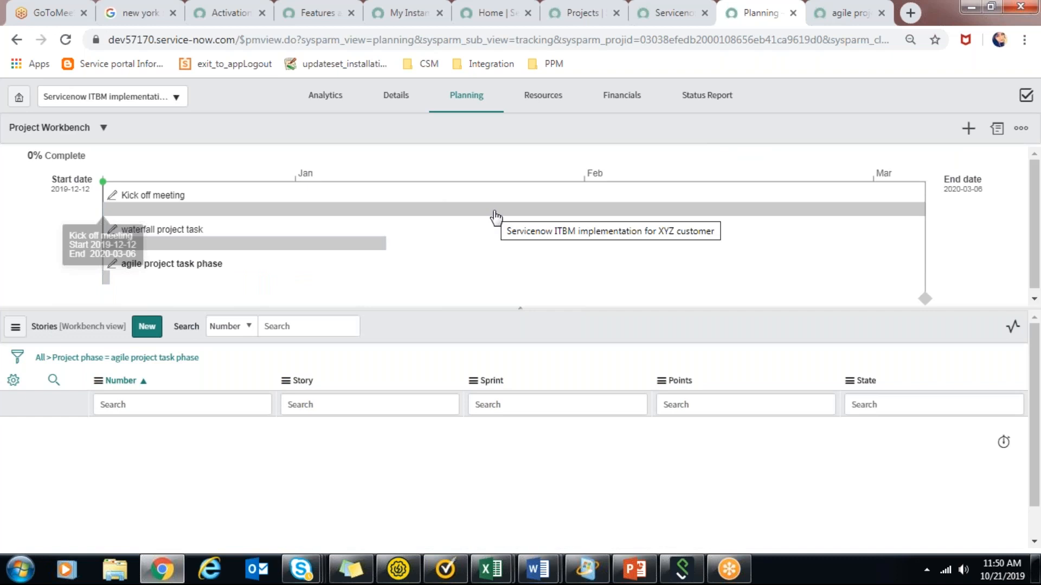
Switch the project's planning view to the Planning Console.
click(103, 131)
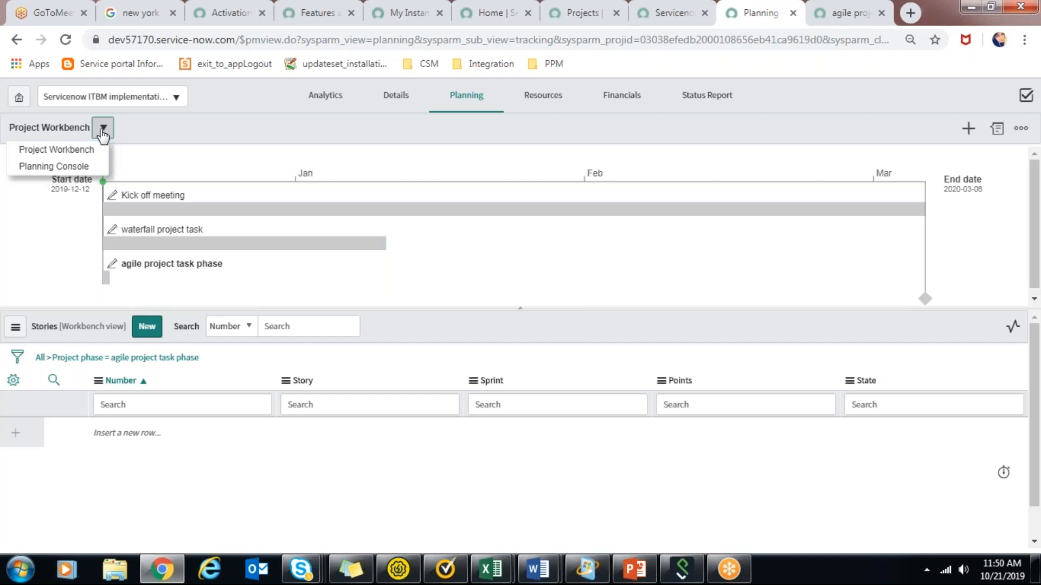
click(85, 168)
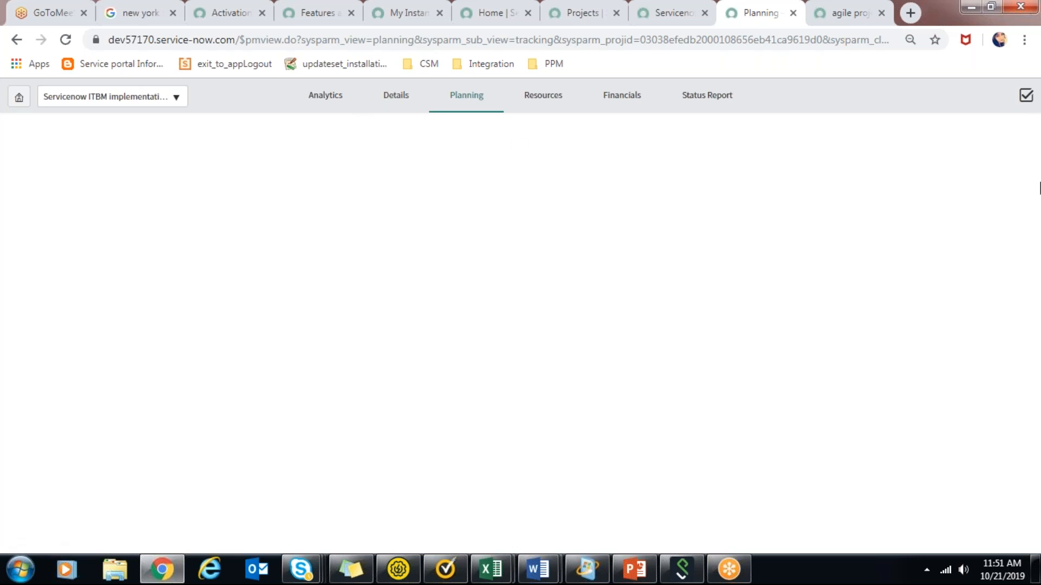
Refresh the project list of the Servicenow technology specific projects program and open its ITBM implementation project record in a separate browser tab.
click(697, 5)
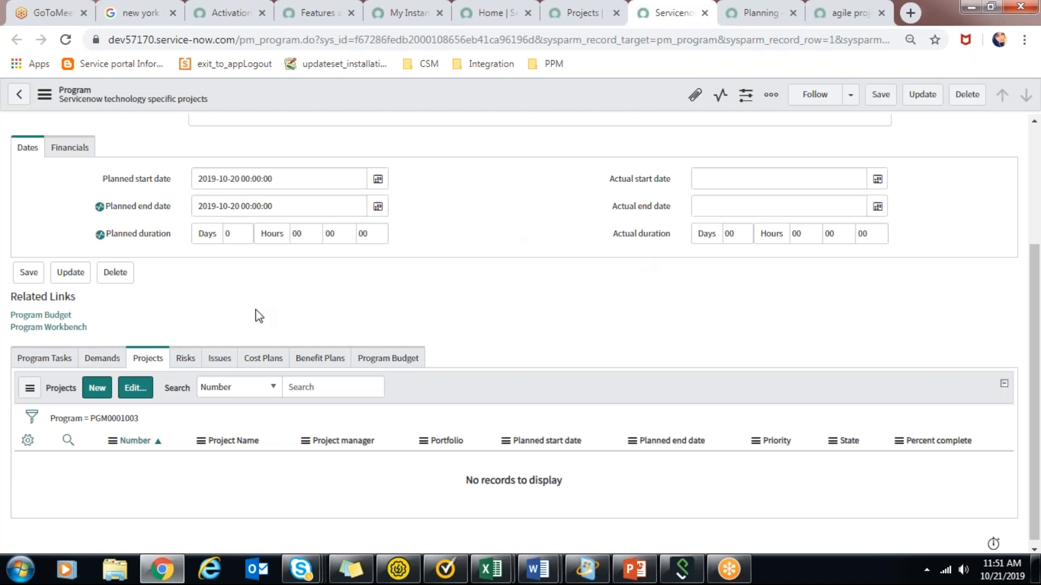
right_click(177, 401)
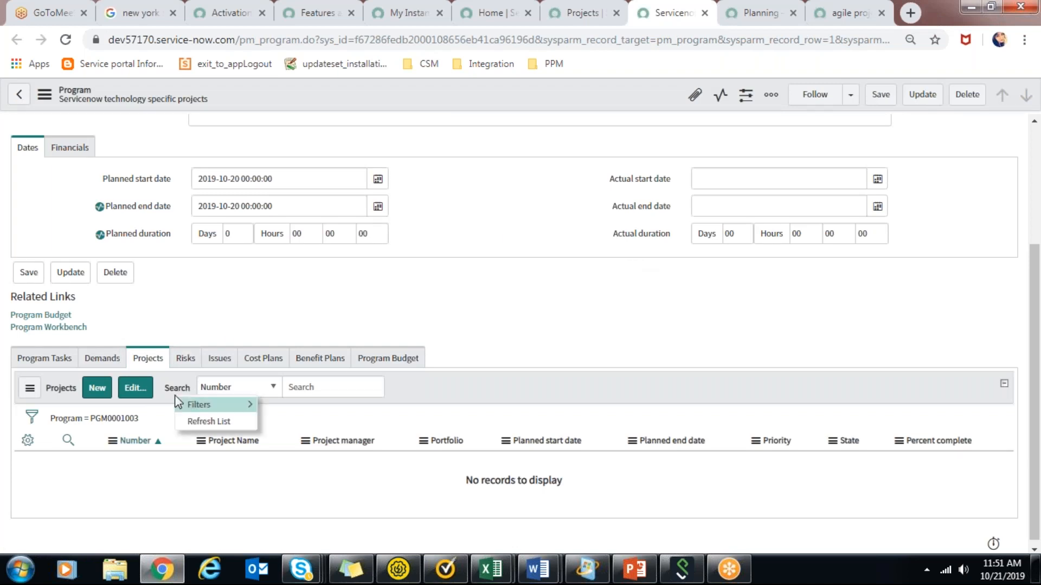
click(191, 425)
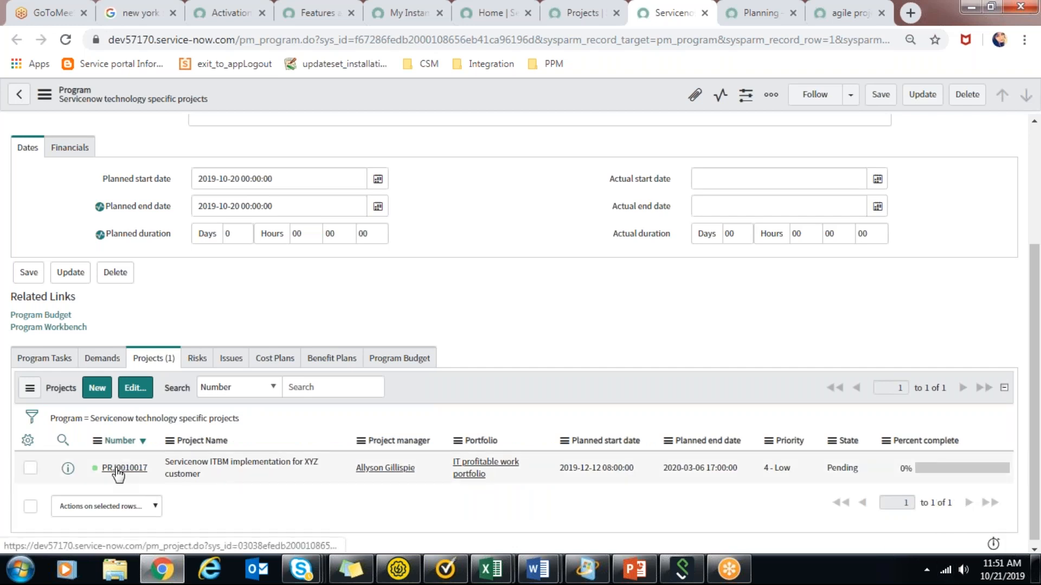
click(117, 469)
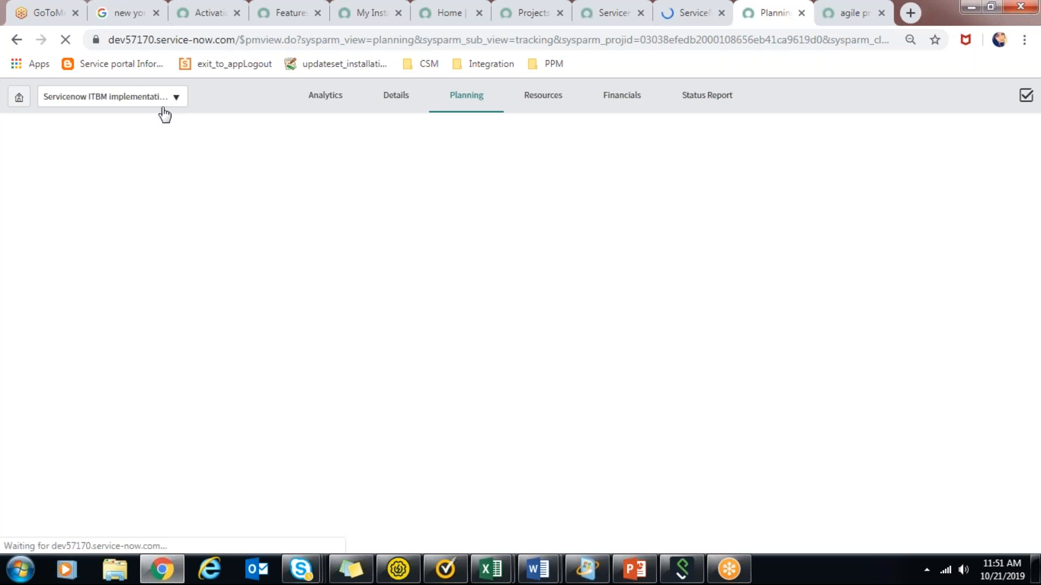
click(697, 9)
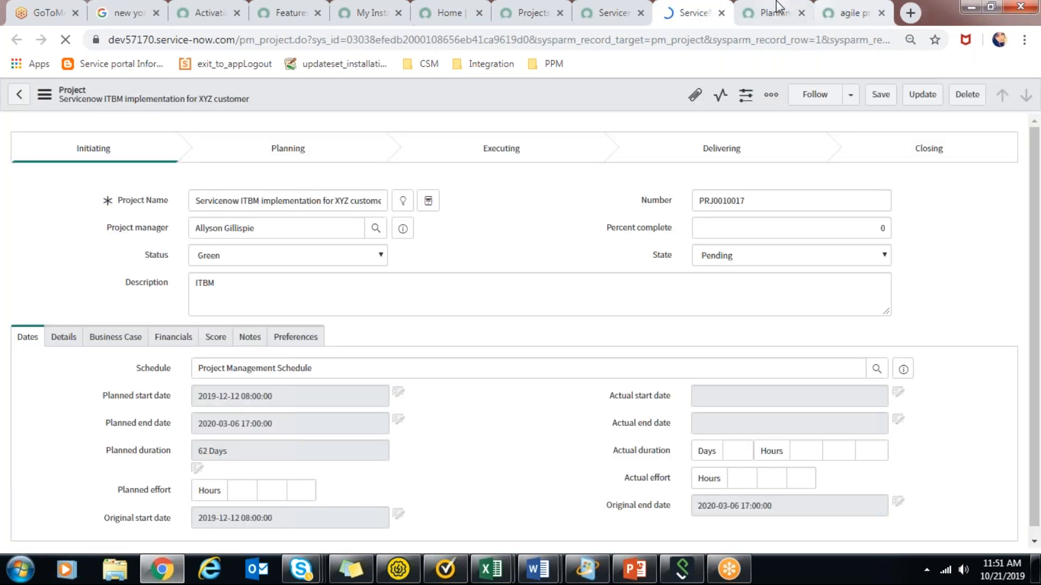
Stop loading the blank planning page and open the Planning Console from the Servicenow ITBM implementation project record instead.
click(775, 7)
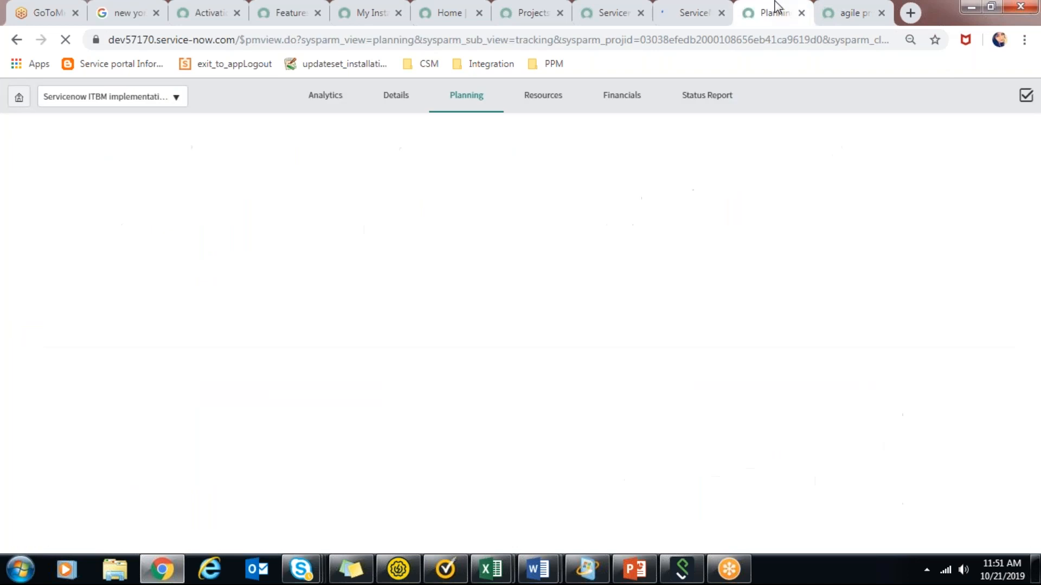
click(697, 10)
scroll(1039, 310, down, 1)
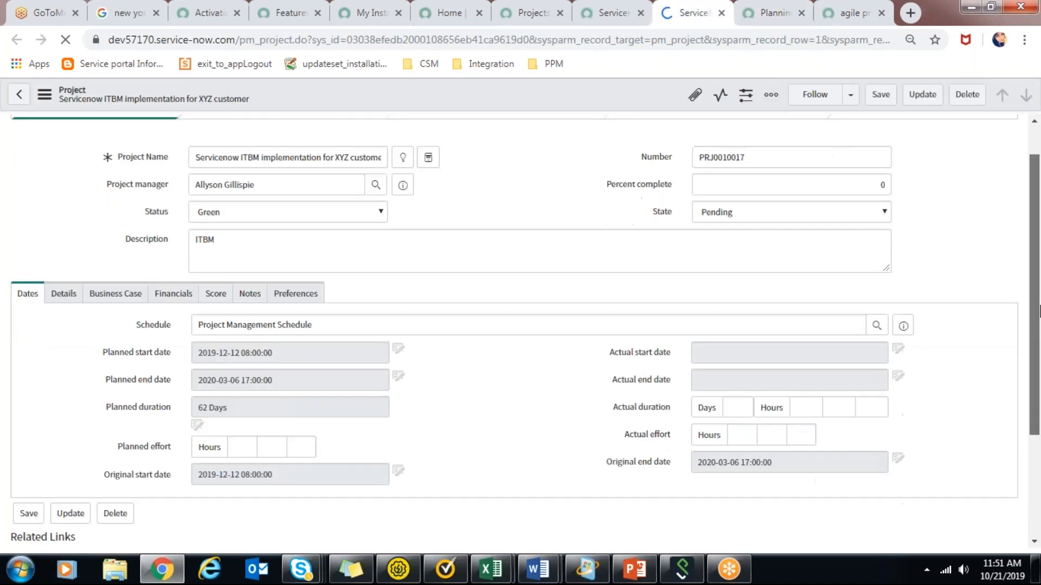
scroll(1039, 310, down, 3)
scroll(226, 263, down, 3)
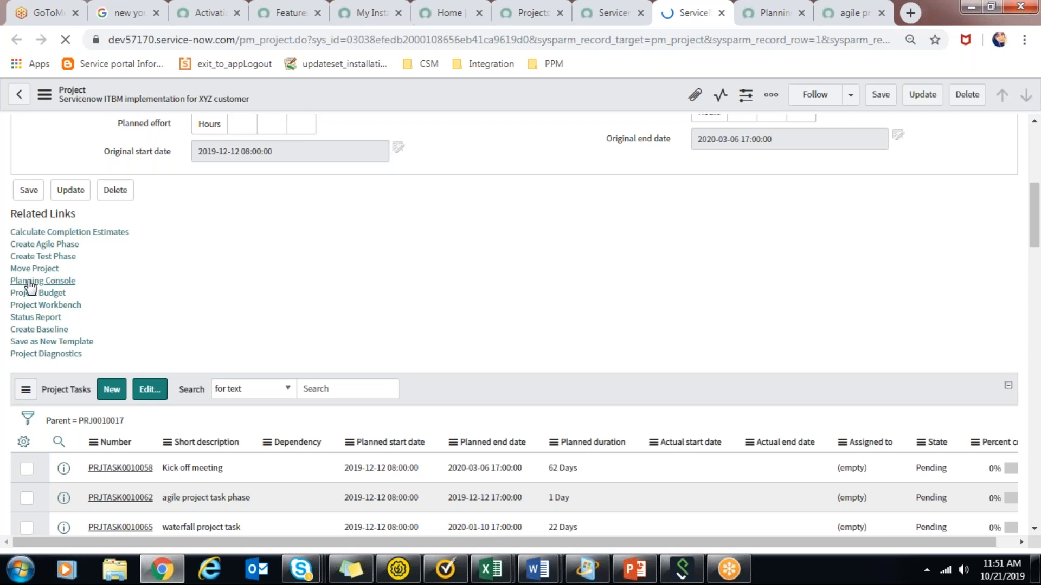
click(778, 7)
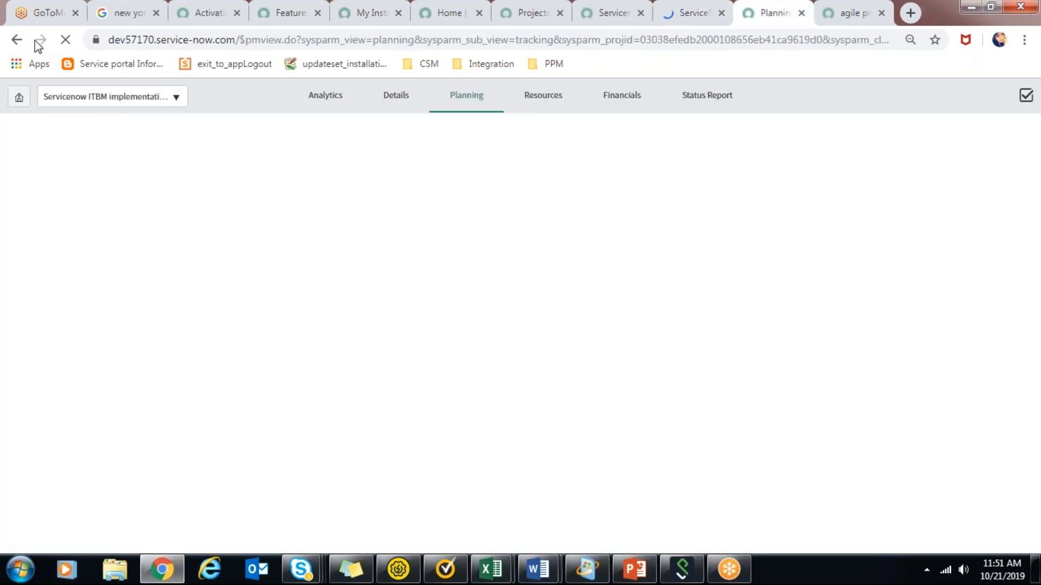
click(66, 44)
click(686, 10)
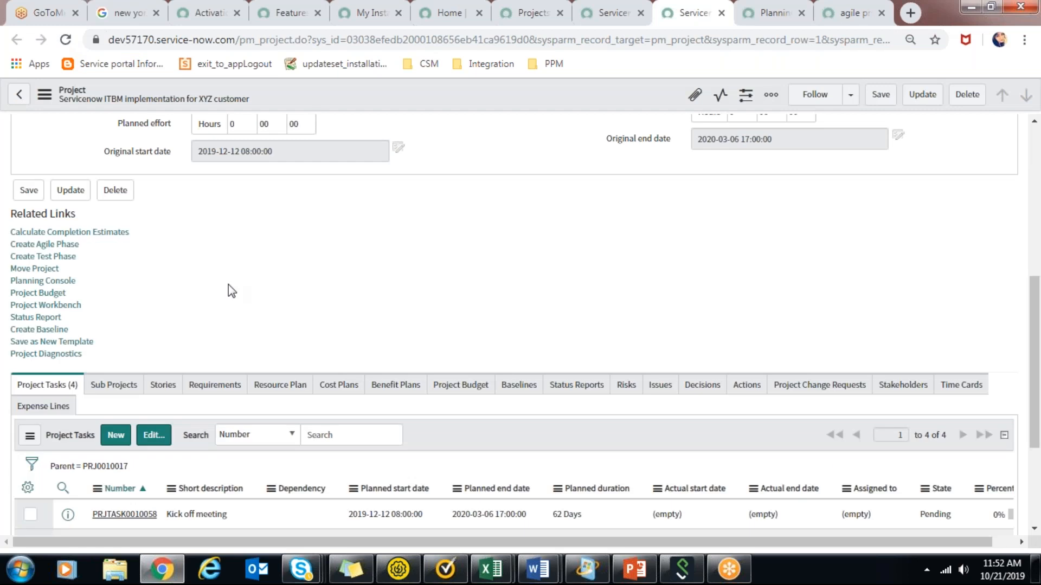
click(50, 281)
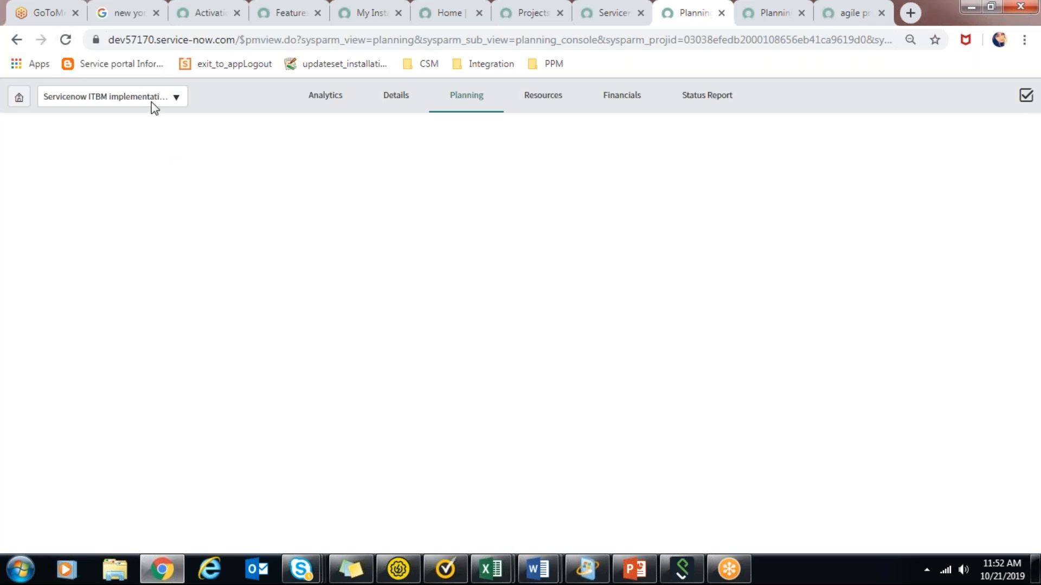
click(172, 98)
click(172, 98)
click(258, 97)
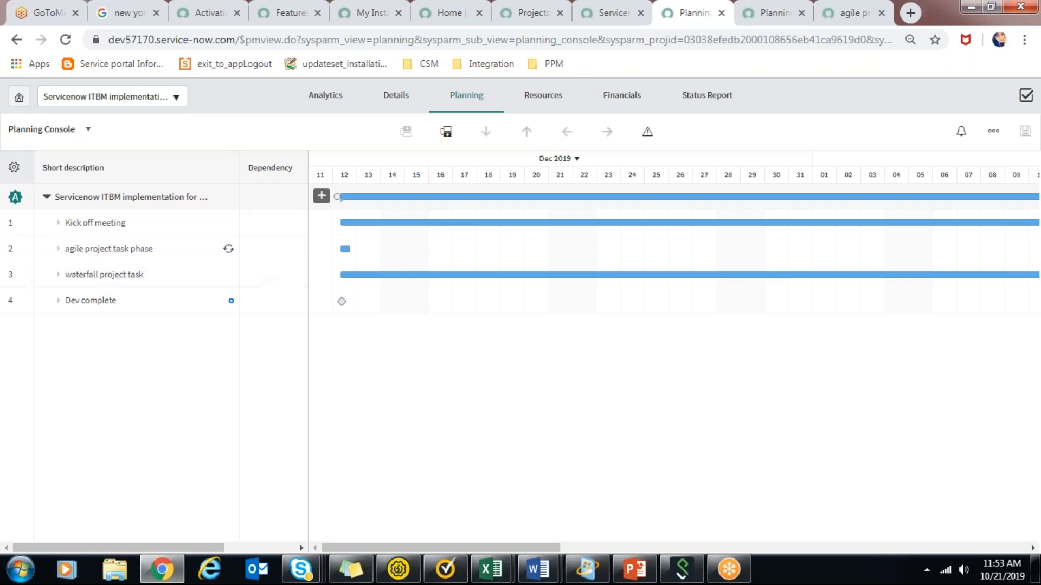
Set the timeline zoom to Quarter and shorten the Kick off meeting task to 2 days, ending 2019-12-13.
click(576, 159)
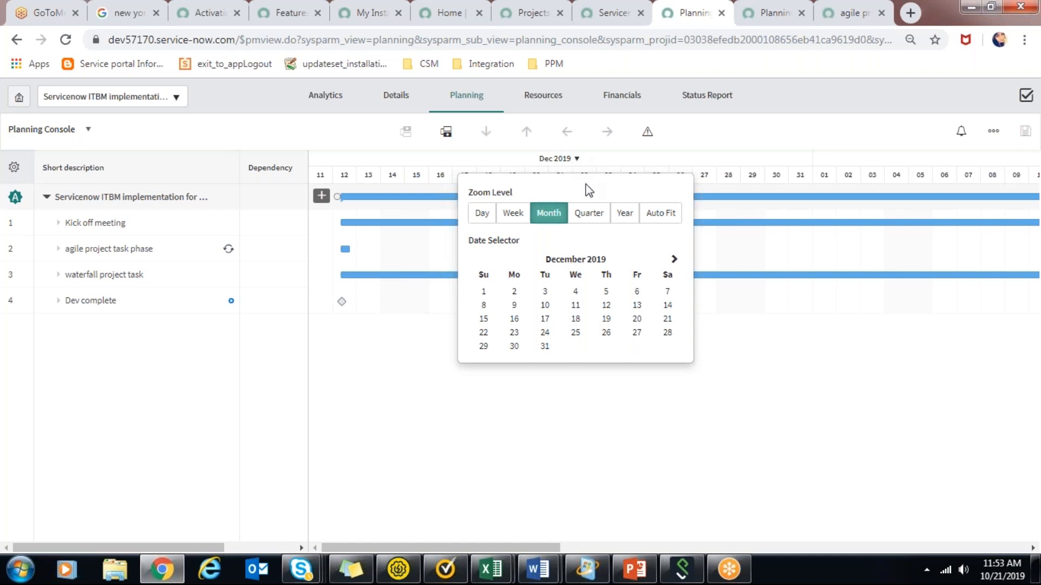
click(604, 221)
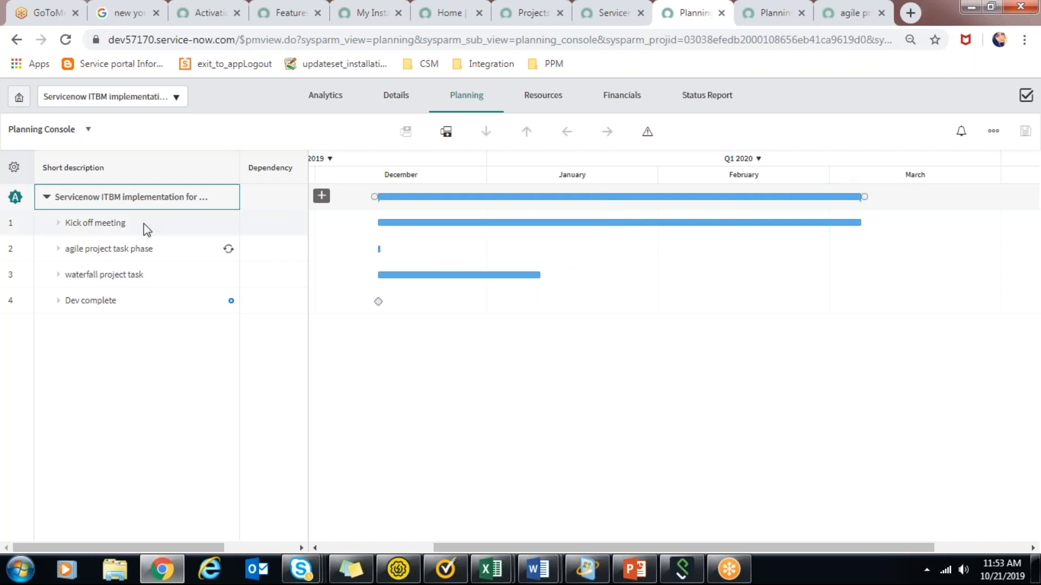
click(211, 224)
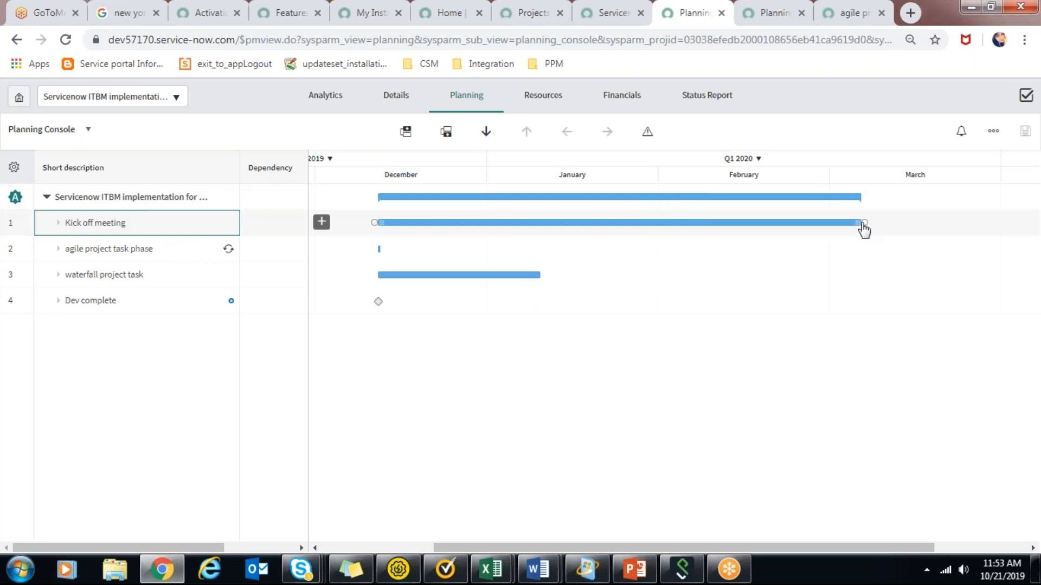
drag(864, 222, 390, 222)
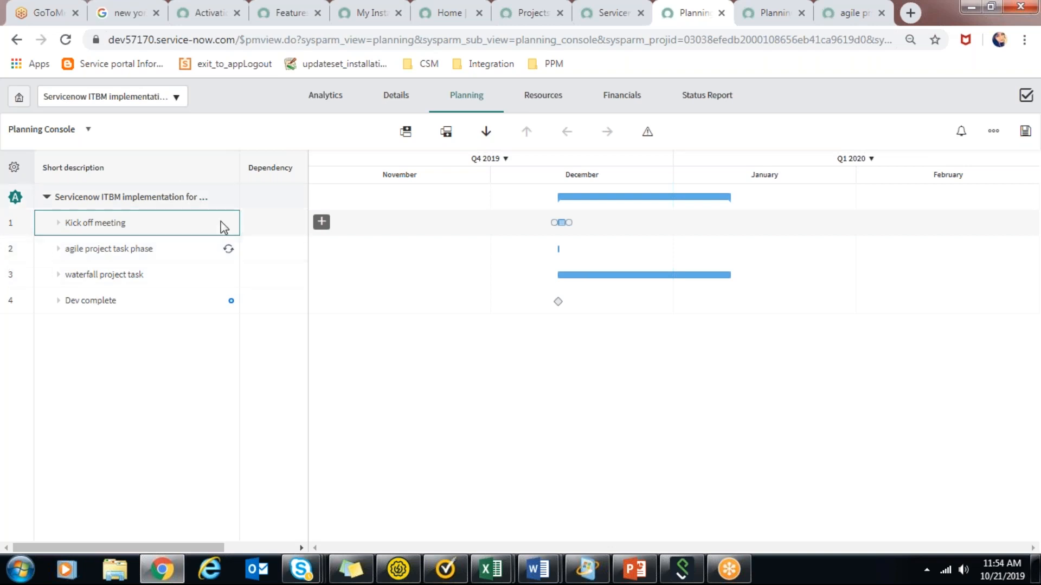
Make the agile project task phase depend on the Kick off meeting with the dependency 1fs.
click(255, 248)
click(255, 247)
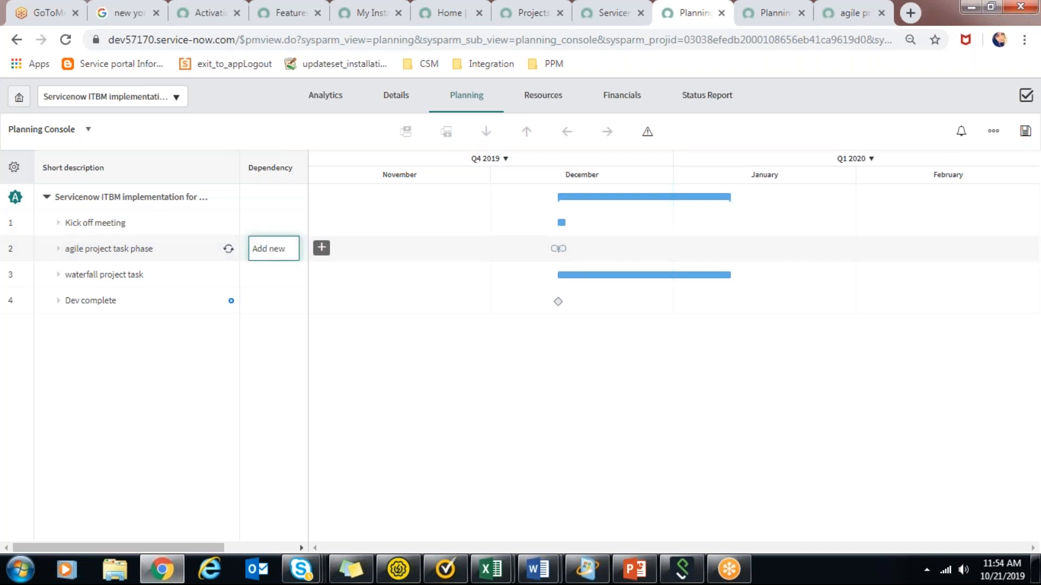
text(1fs)
click(290, 302)
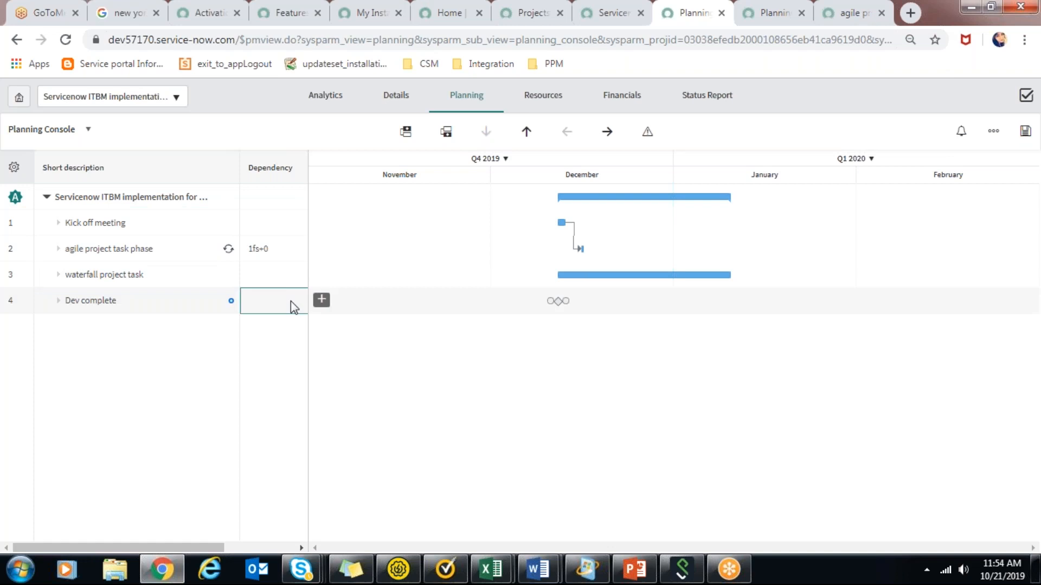
Set the timeline zoom to Month and examine the planned dates and durations of the Kick off meeting and waterfall project task.
mouse_move(562, 223)
click(504, 159)
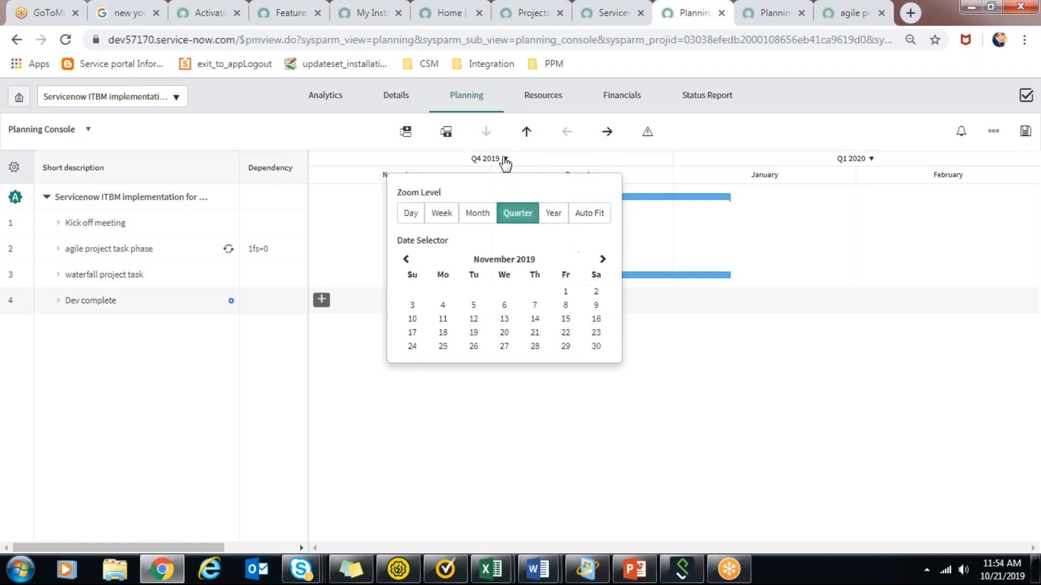
click(484, 216)
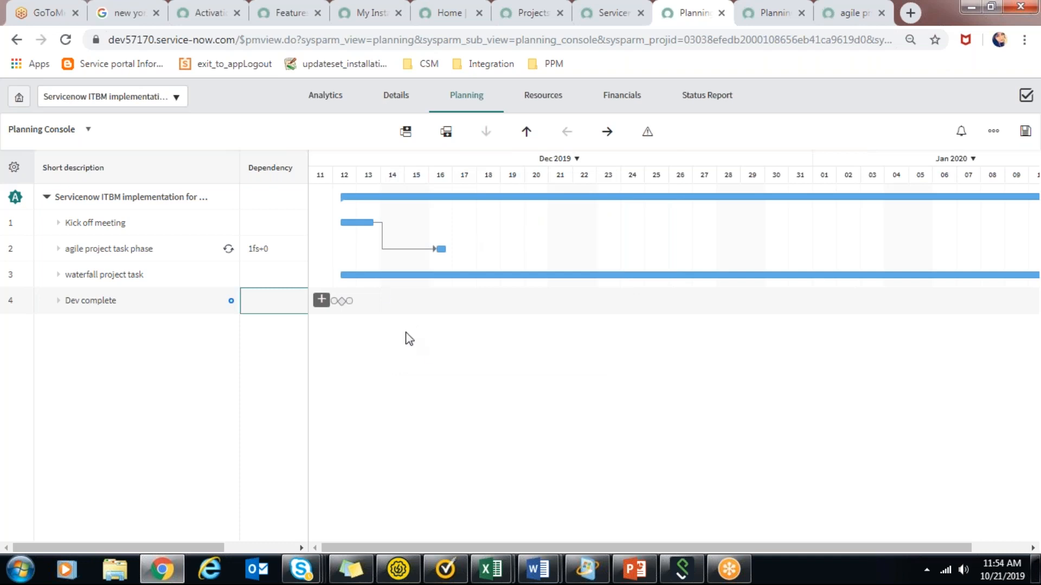
mouse_move(346, 222)
mouse_move(428, 260)
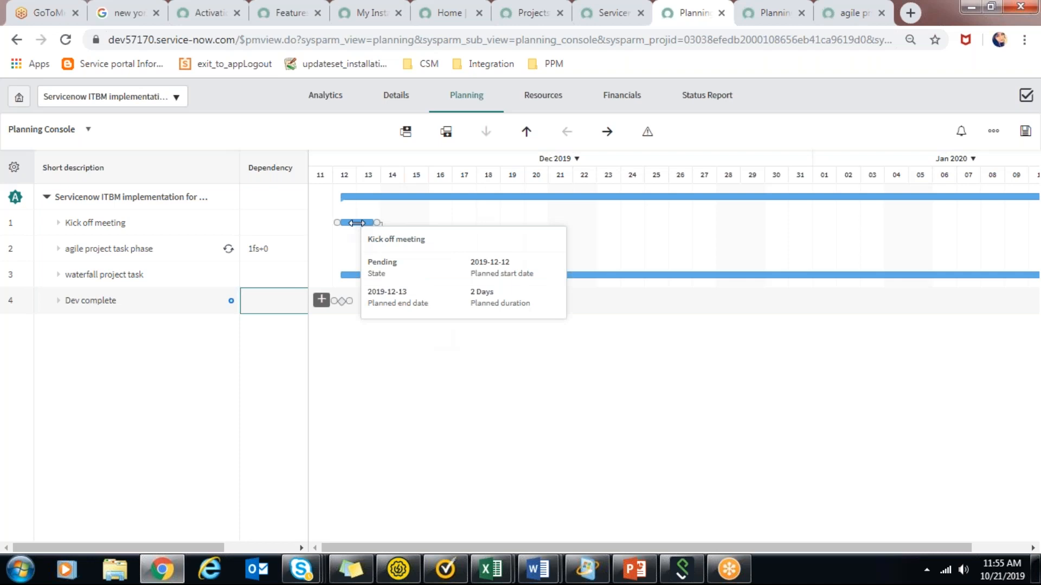
mouse_move(378, 275)
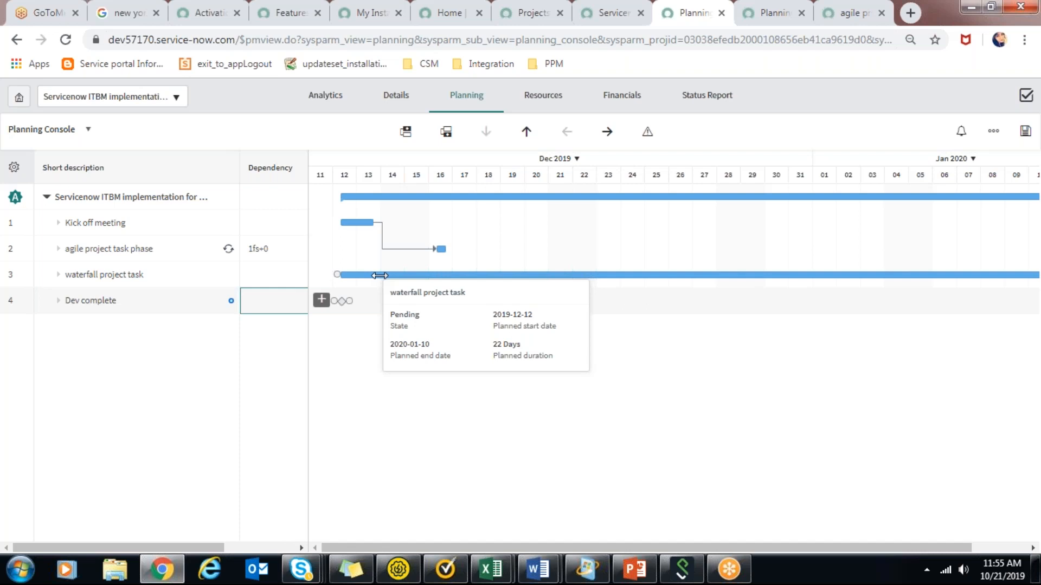
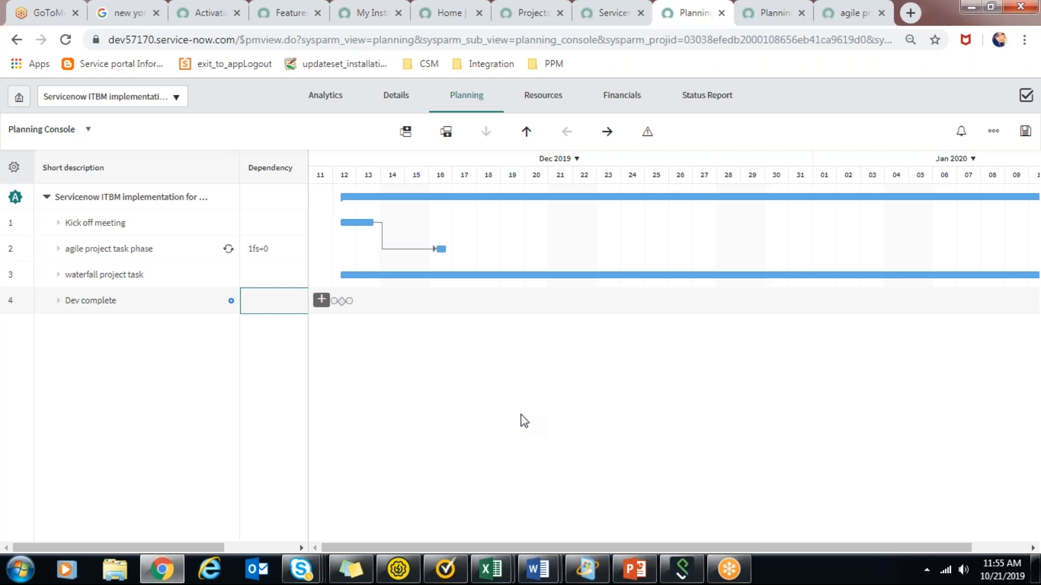
Open the Servicenow ITBM implementation project from its program, and open the Kick off meeting task from its project tasks.
click(606, 11)
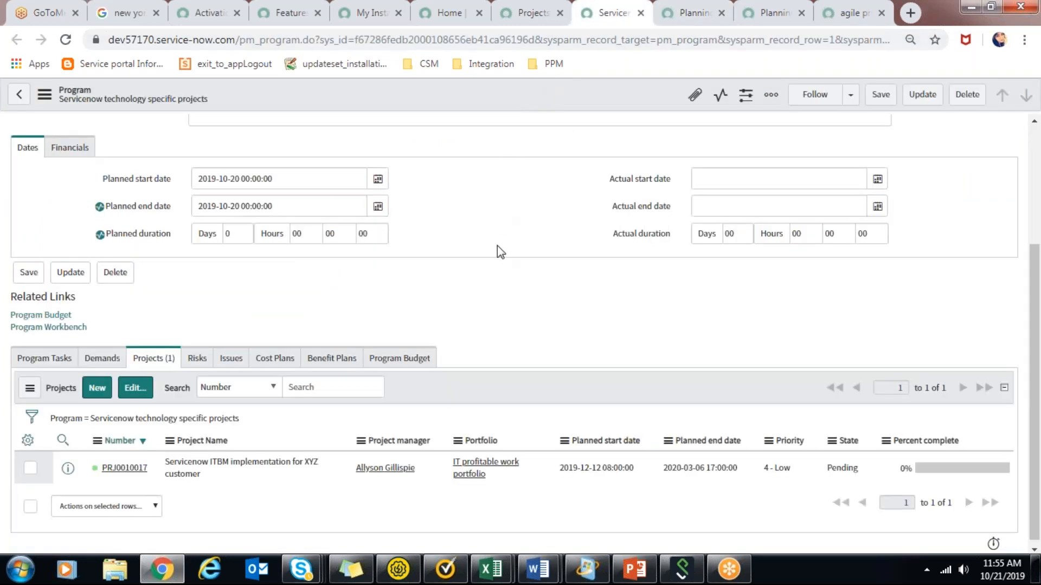
middle_click(126, 469)
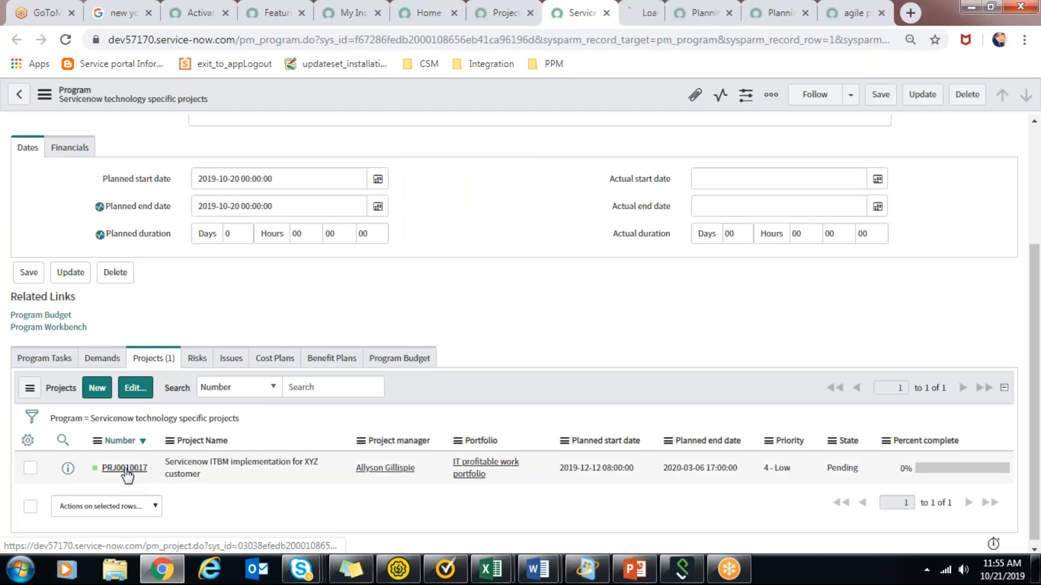
click(632, 13)
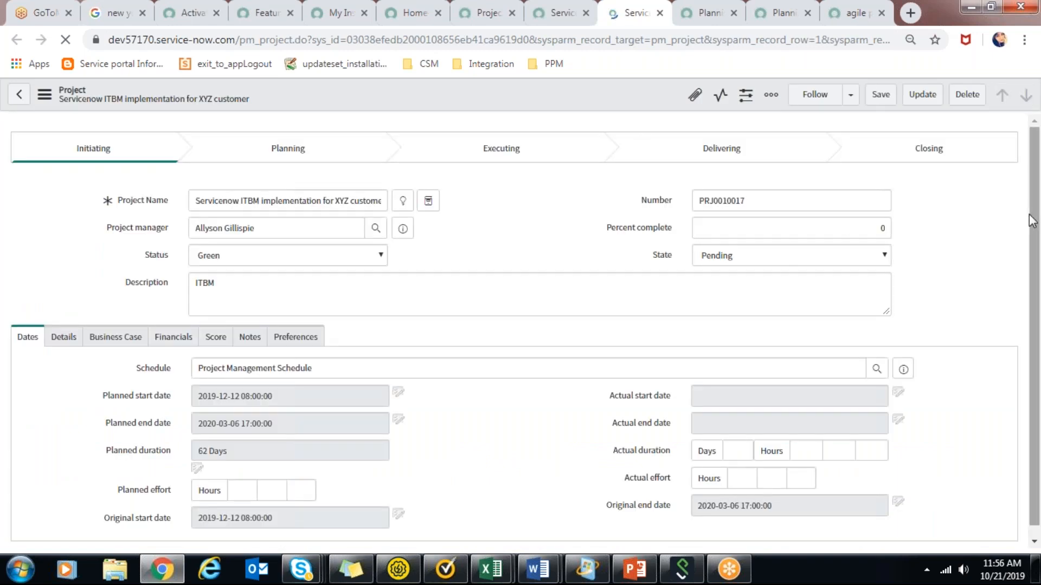
drag(1031, 221, 1038, 428)
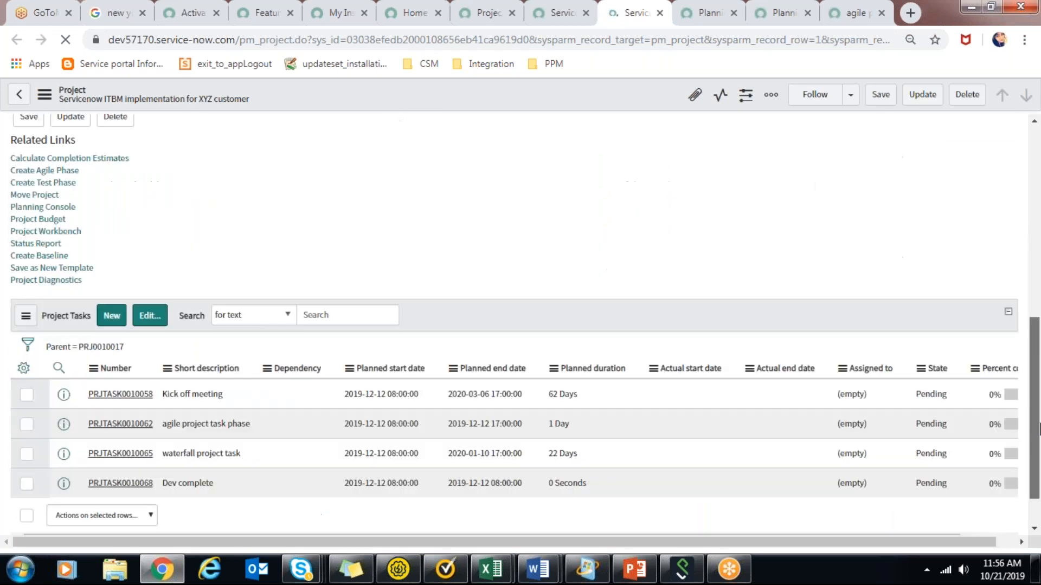
middle_click(110, 397)
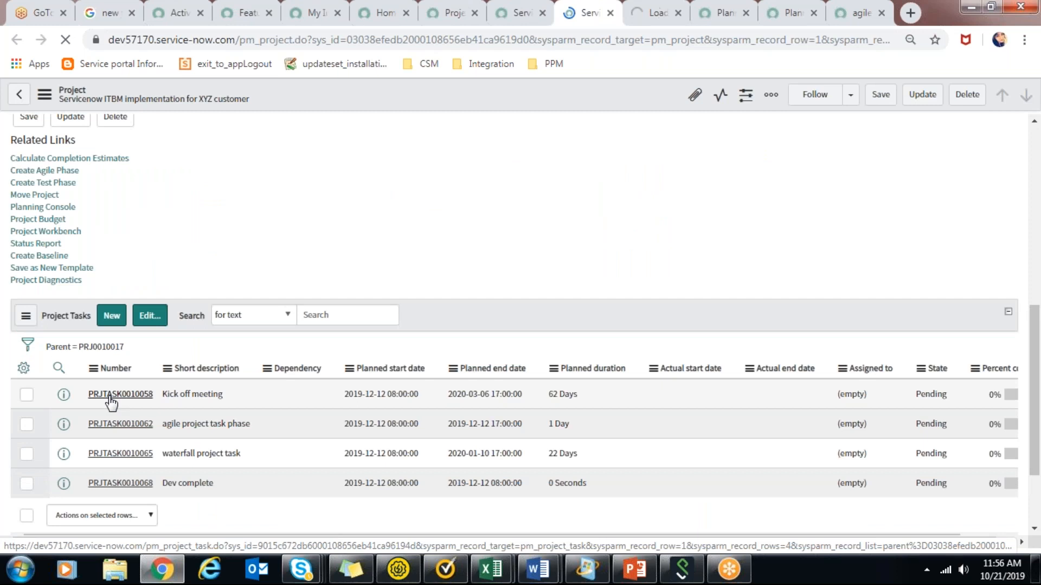
click(654, 11)
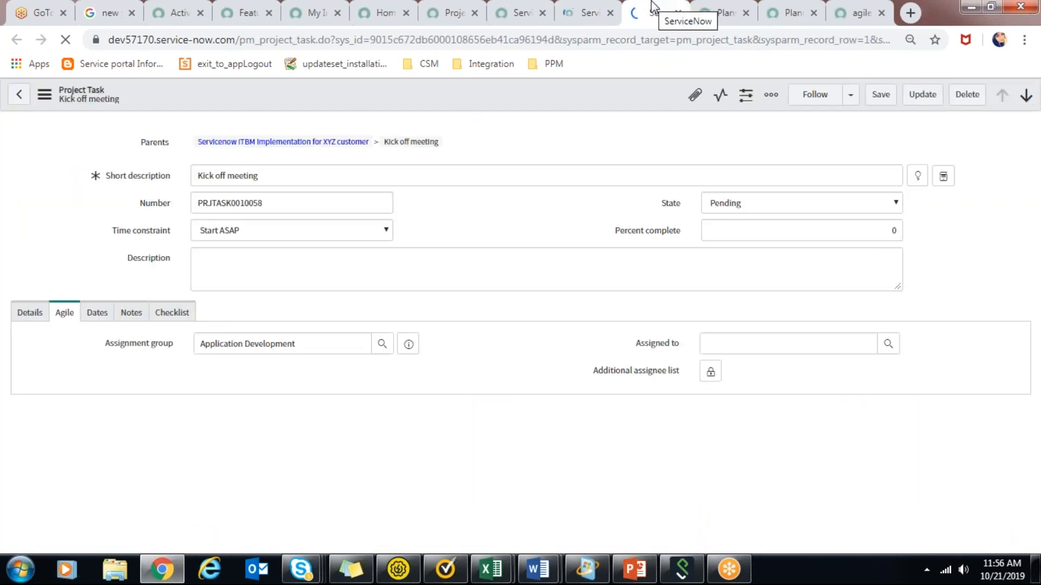
Try setting the Kick off meeting's state to Work in Progress, and bring up its planned and actual dates.
click(829, 204)
click(829, 247)
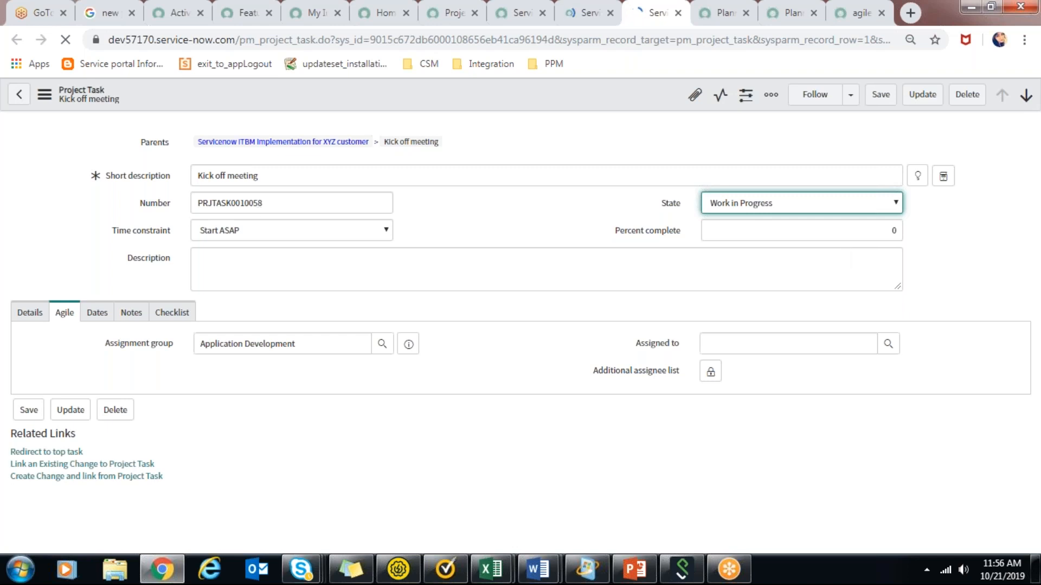
click(92, 317)
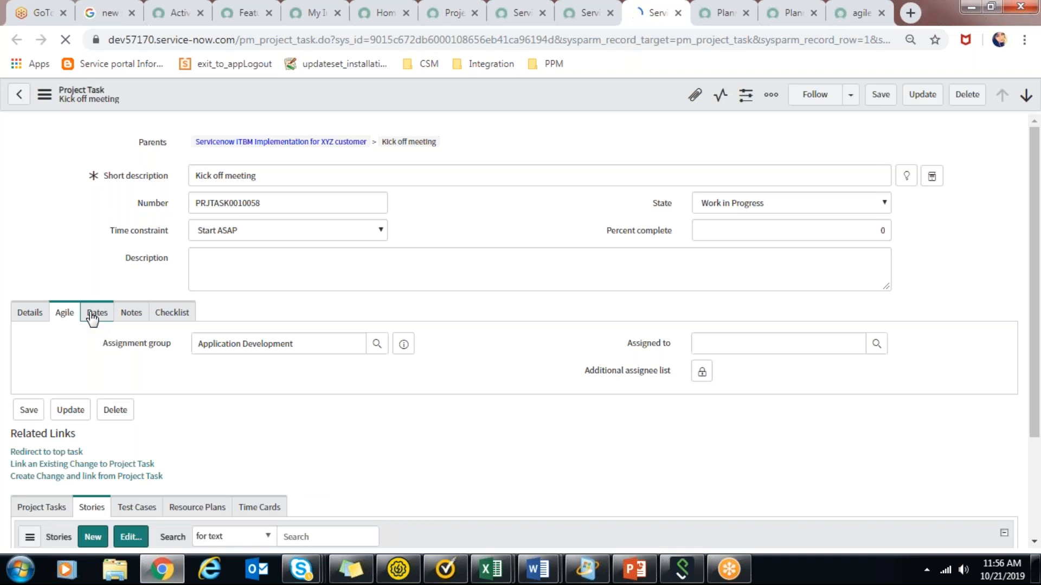
click(93, 318)
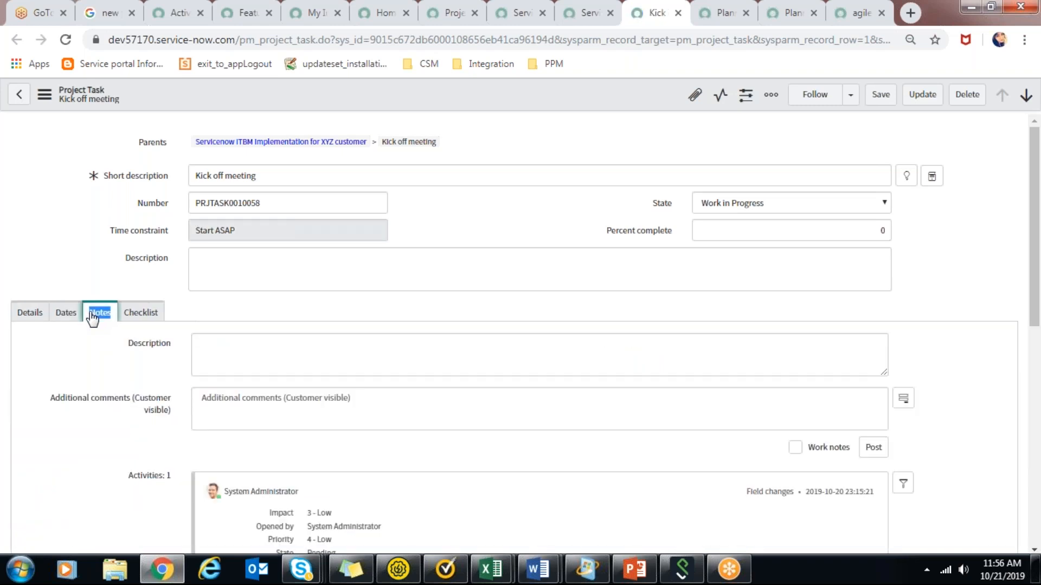
click(64, 314)
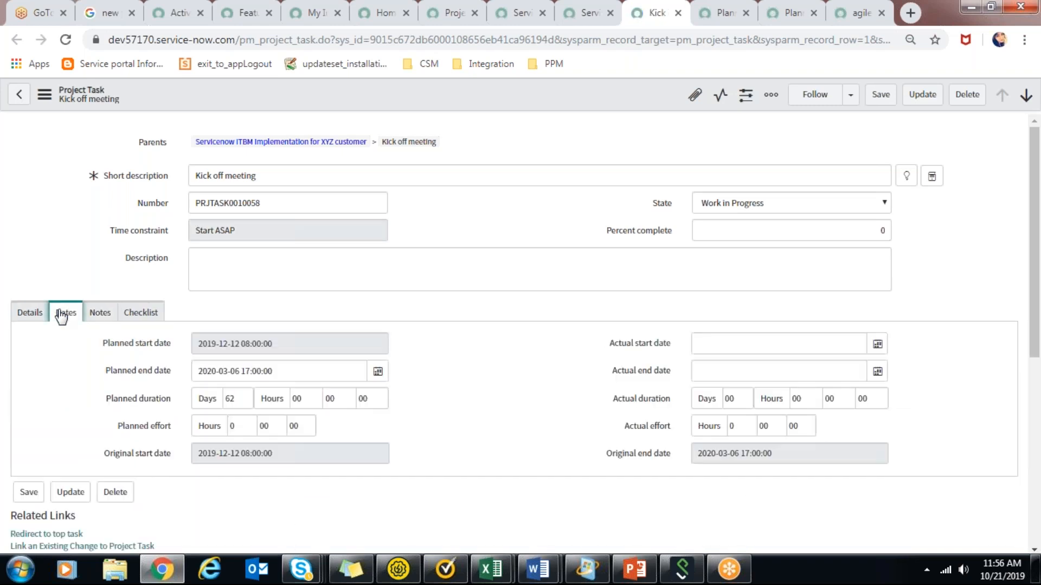
Save the pending changes in the Planning Console and reload the Kick off meeting task record.
click(714, 7)
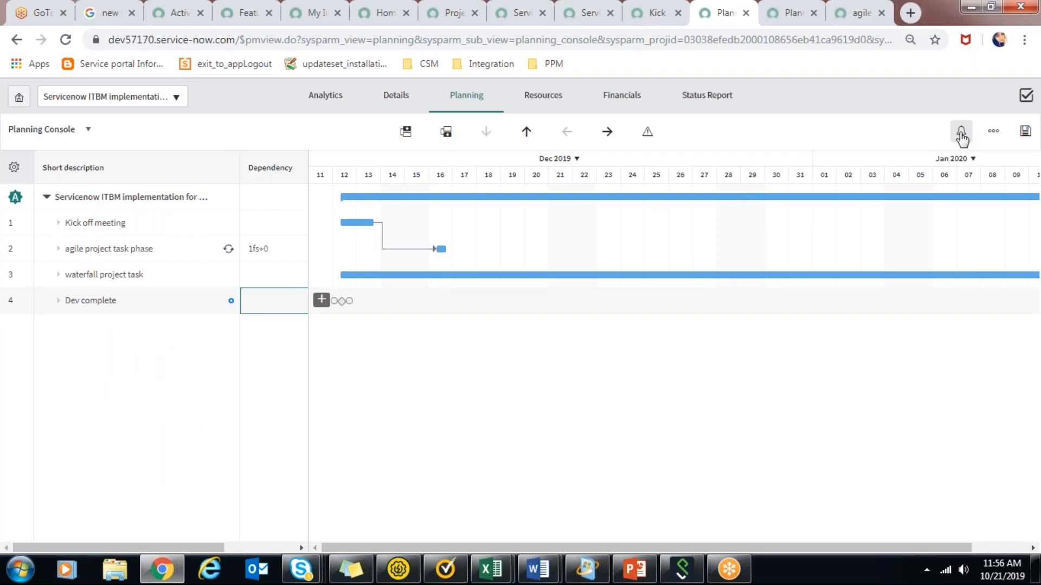
click(1033, 136)
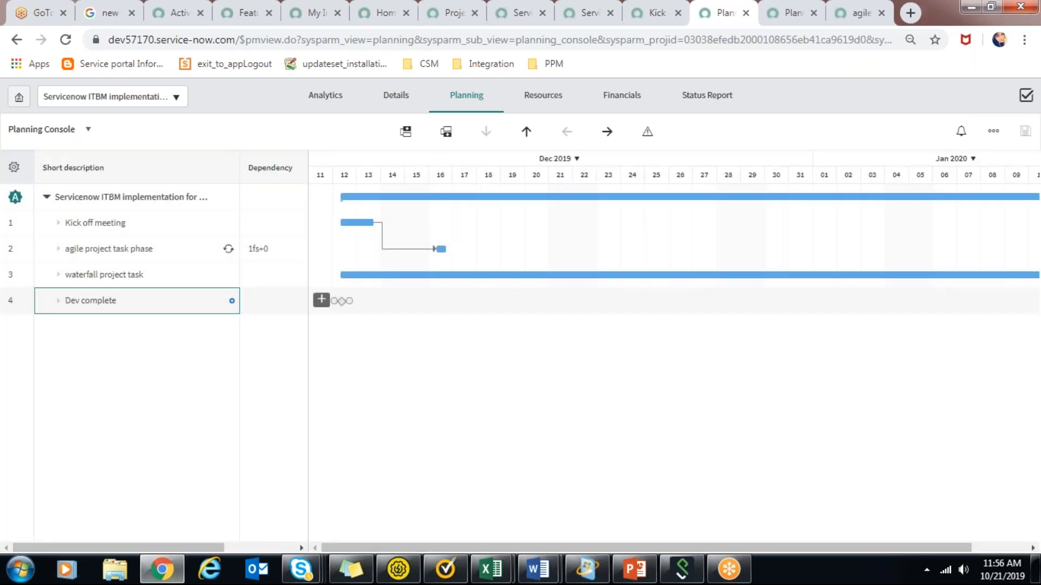
click(657, 12)
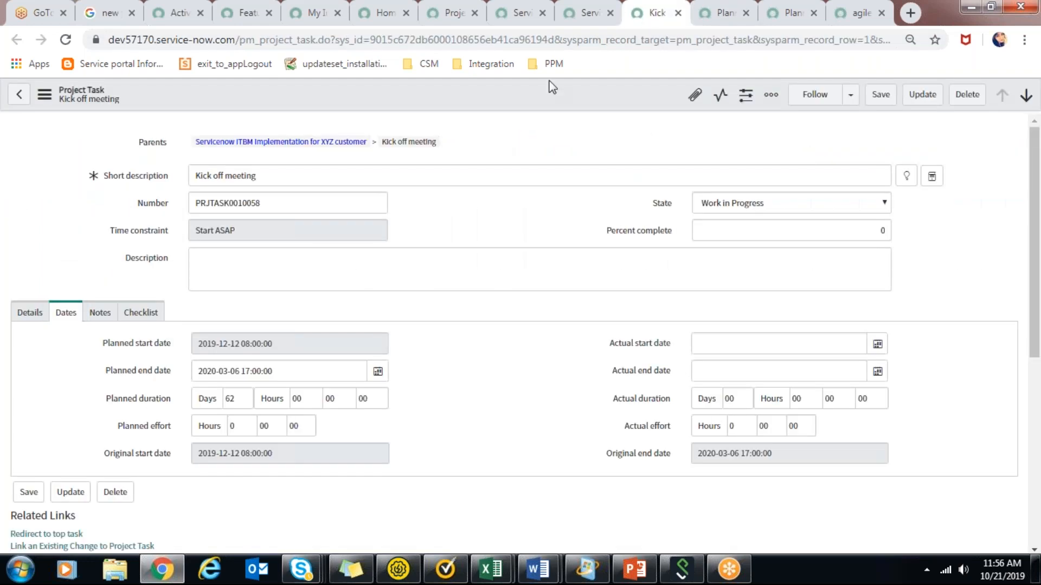
right_click(551, 85)
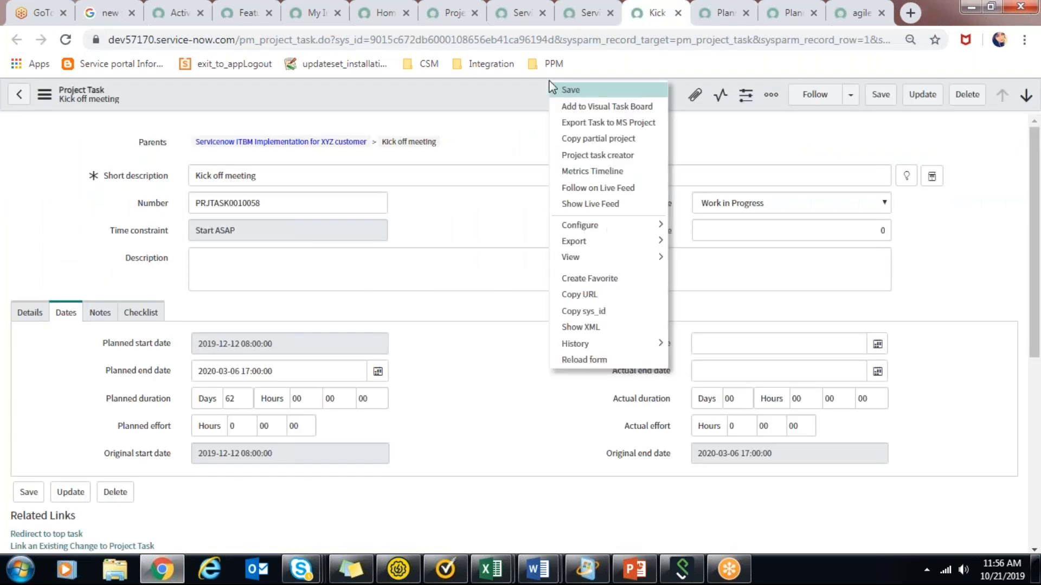
click(577, 361)
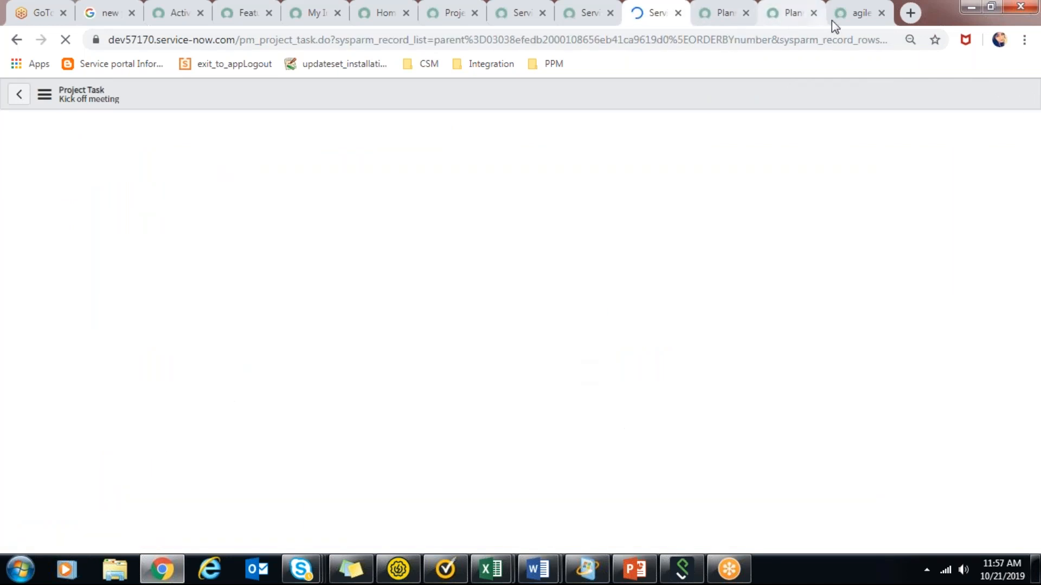
Check the project timeline in the Planning Console against the planned dates on the Kick off meeting record.
click(724, 13)
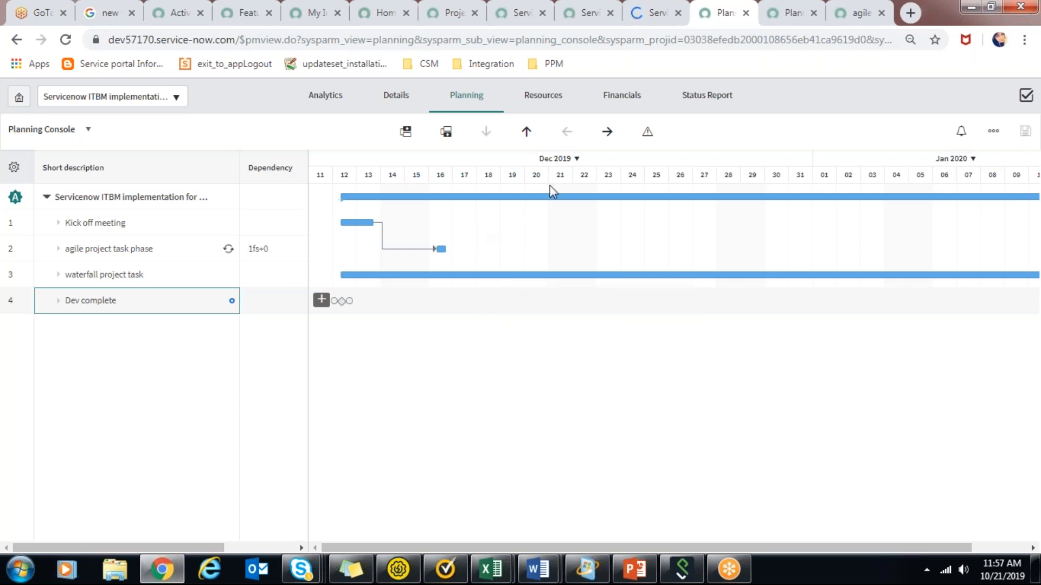
mouse_move(345, 202)
click(648, 12)
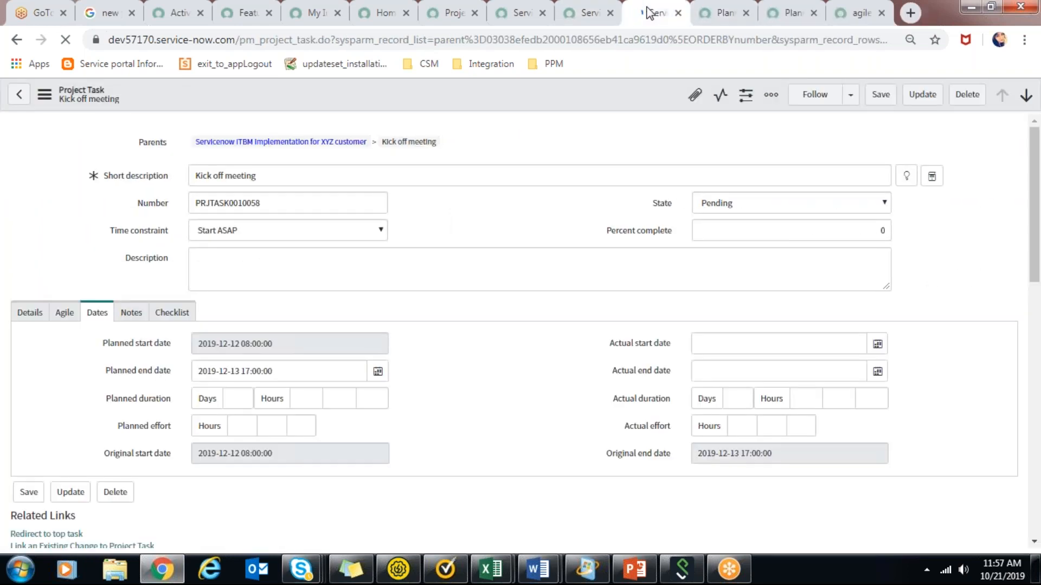
Start a new project task for the project with the short description Preplanning.
click(590, 1)
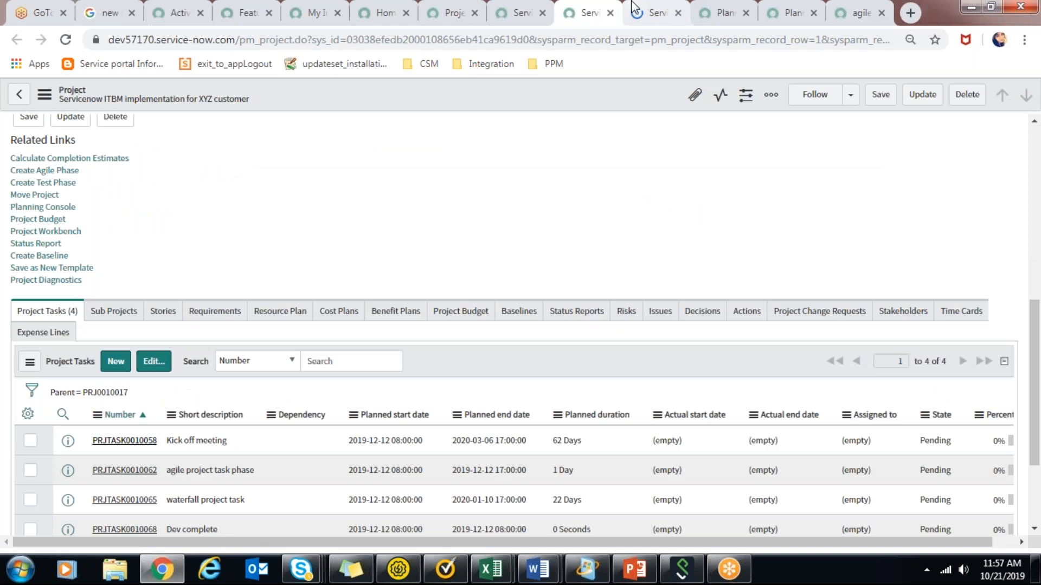
click(117, 363)
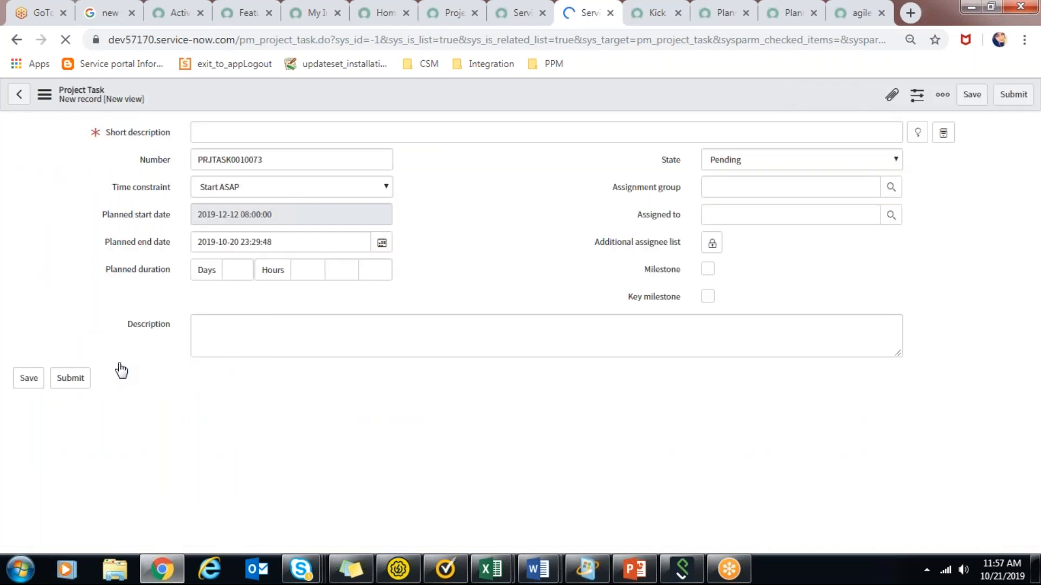
click(291, 139)
text(P)
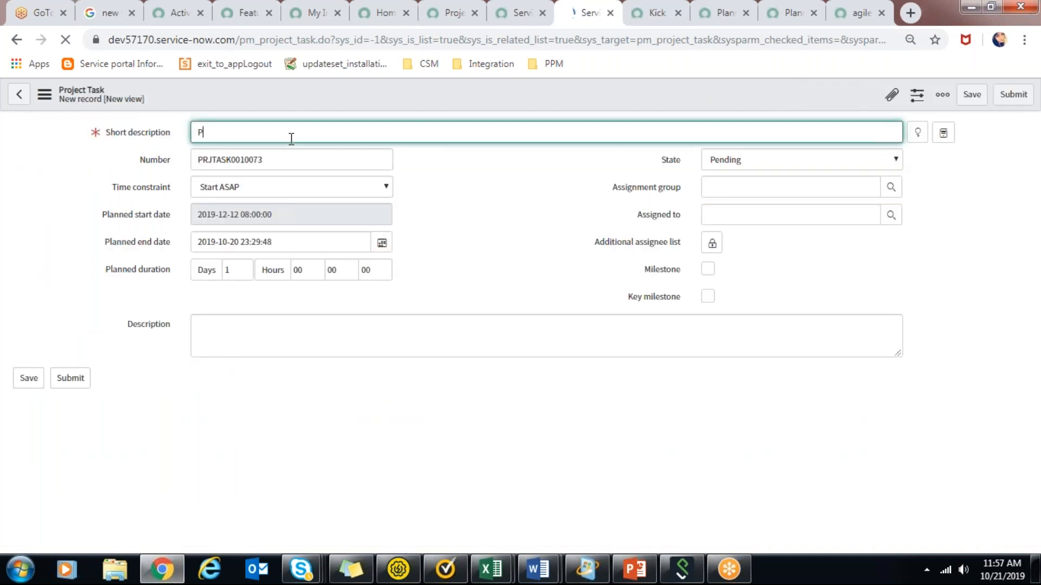
text(replanning)
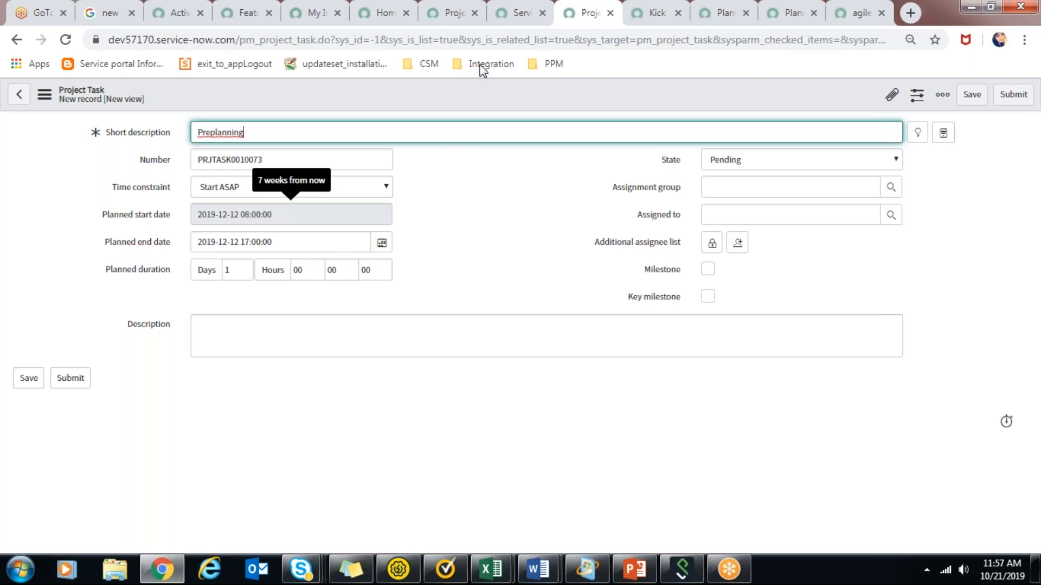
Review the Servicenow technology specific projects program and reopen its Servicenow ITBM implementation project separately from the Preplanning task form.
click(521, 7)
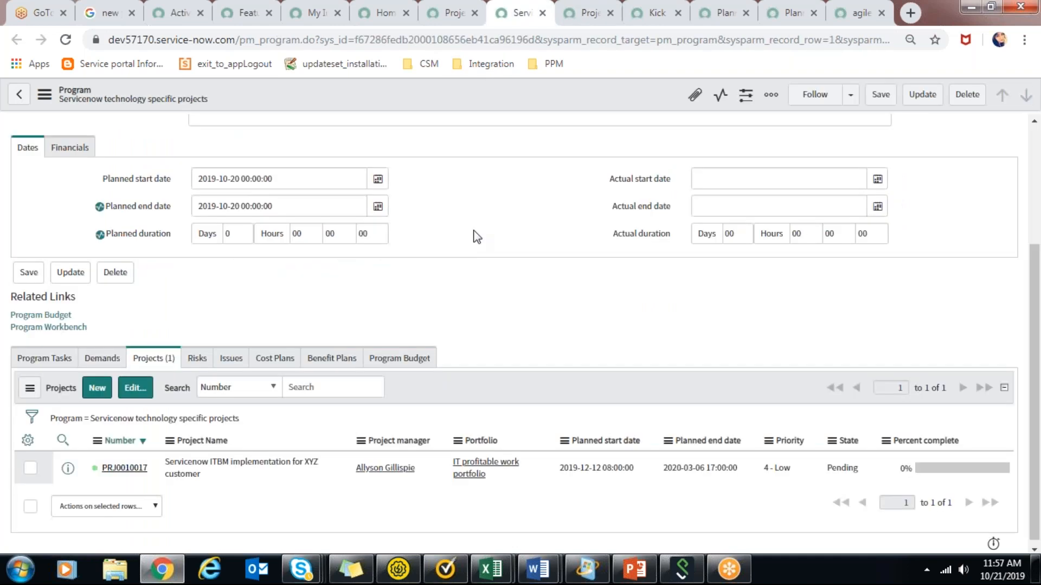
scroll(1038, 335, up, 3)
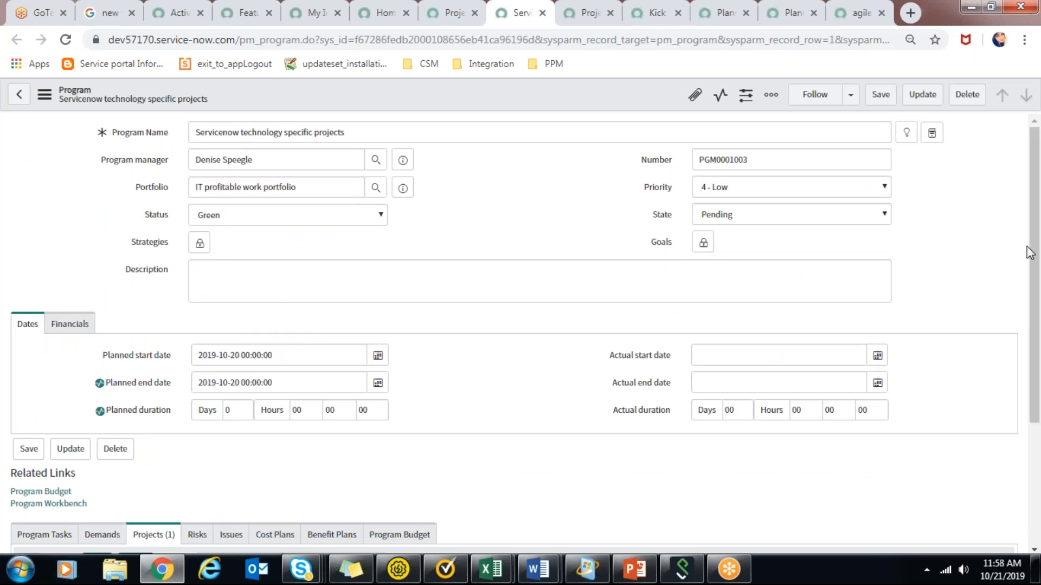
drag(1039, 247, 1040, 499)
click(577, 10)
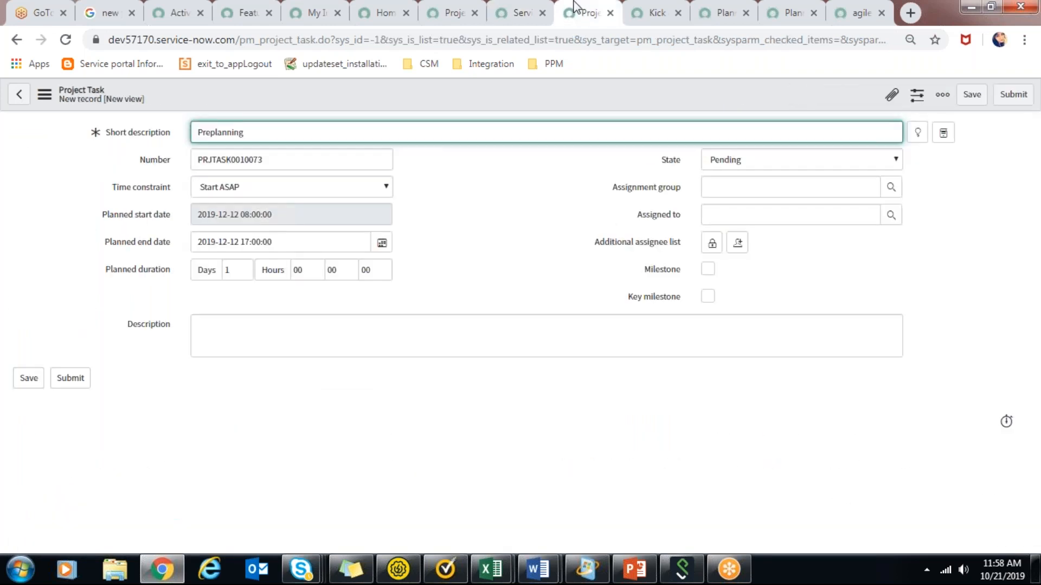
click(522, 10)
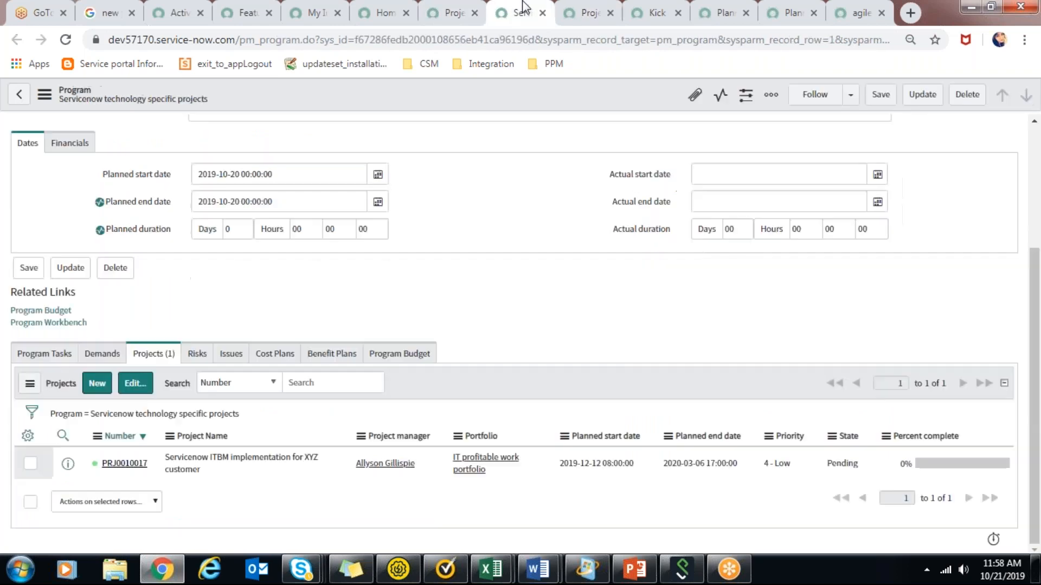
ctrl+click(124, 463)
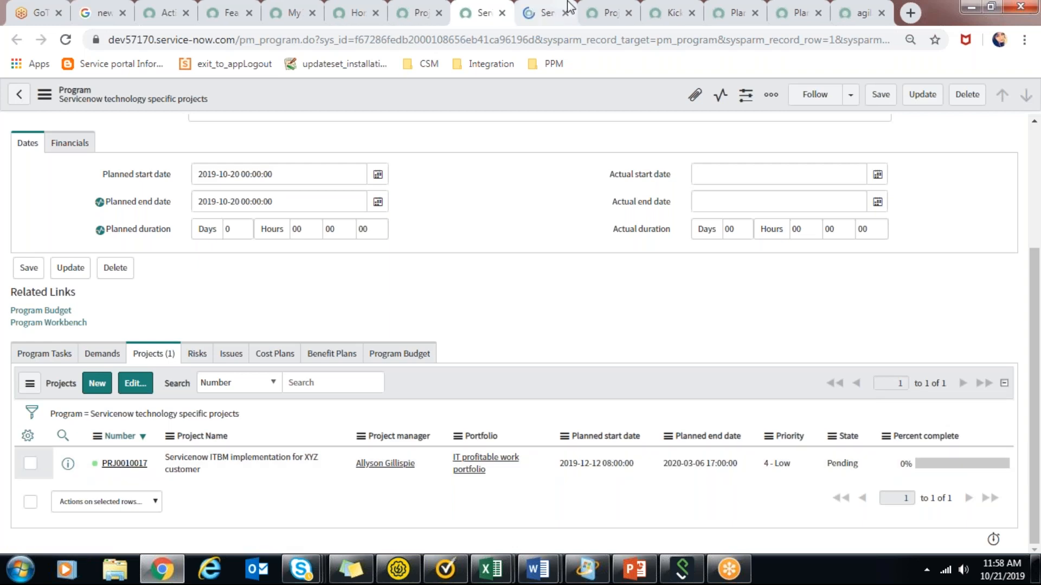
click(567, 7)
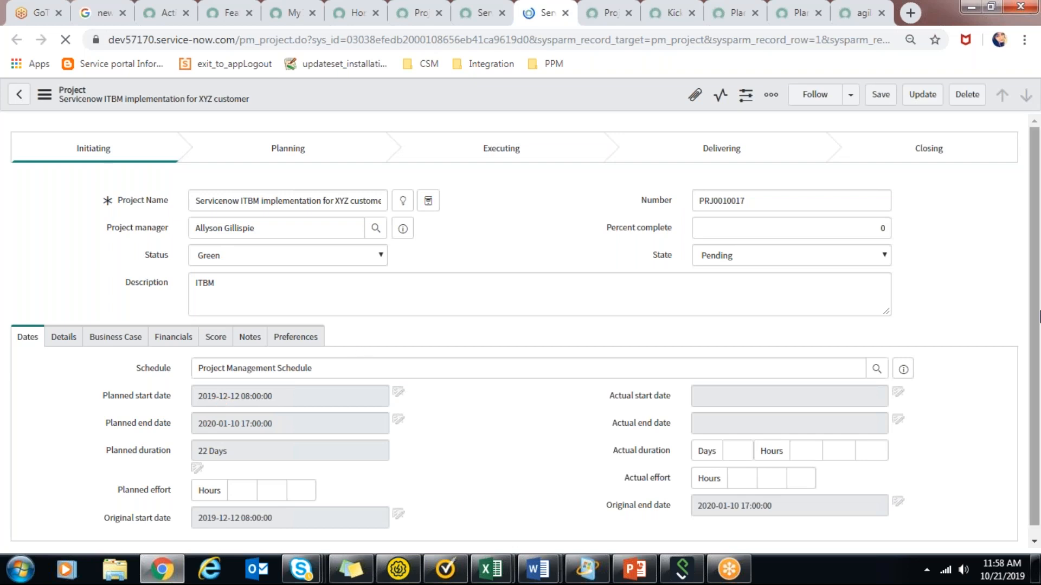
Examine the project's planned dates and its project tasks' dependencies and durations, and dismiss the contact availability notification.
scroll(222, 399, down, 1)
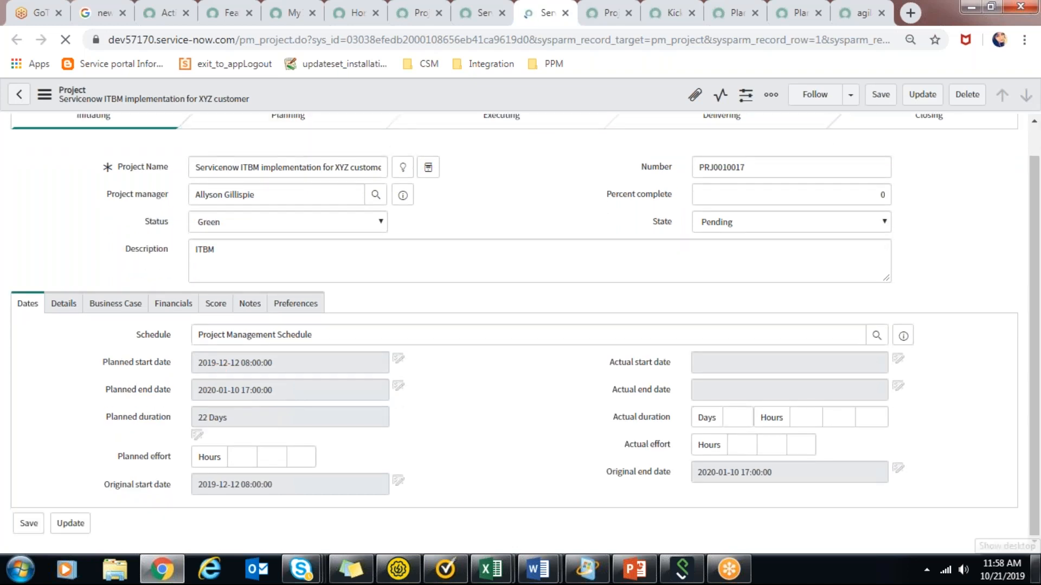
mouse_move(1037, 570)
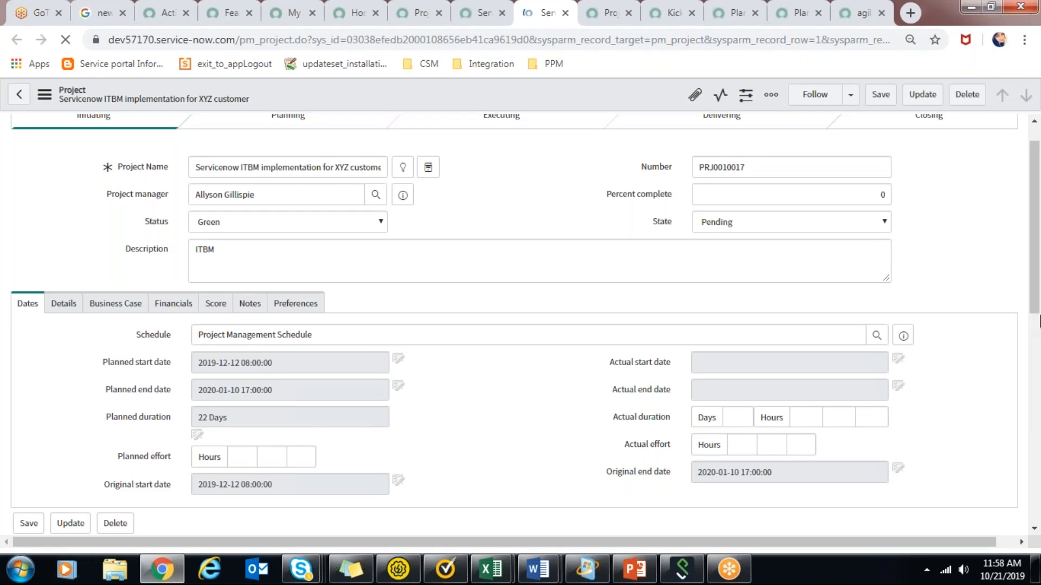
scroll(1038, 304, down, 8)
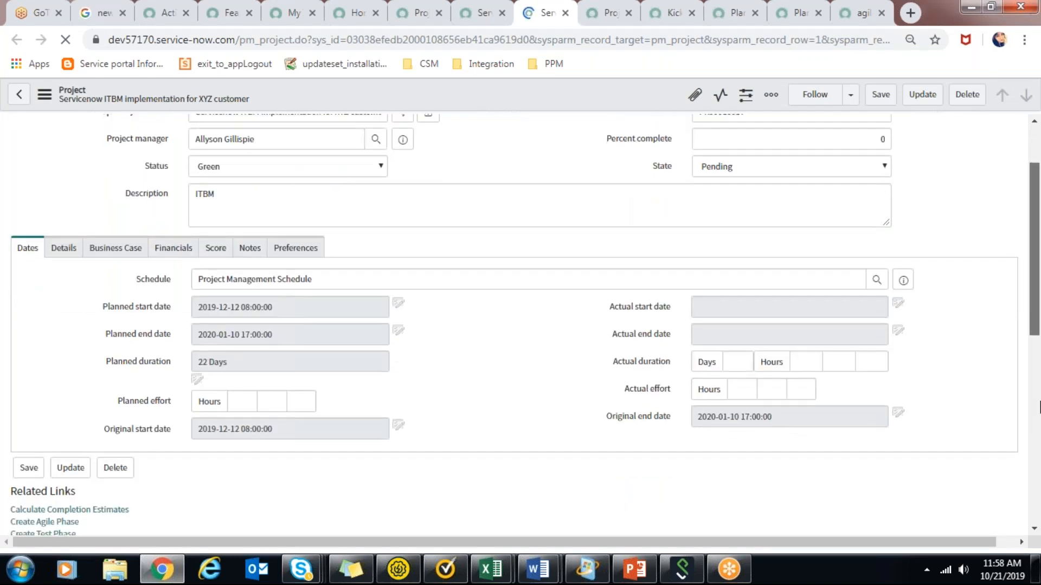
click(112, 317)
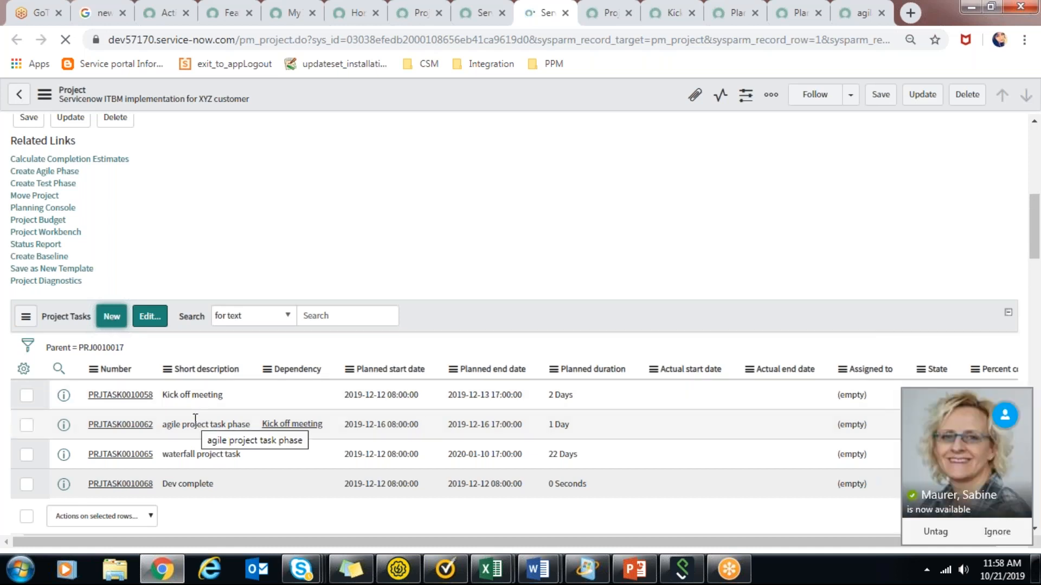
click(1000, 540)
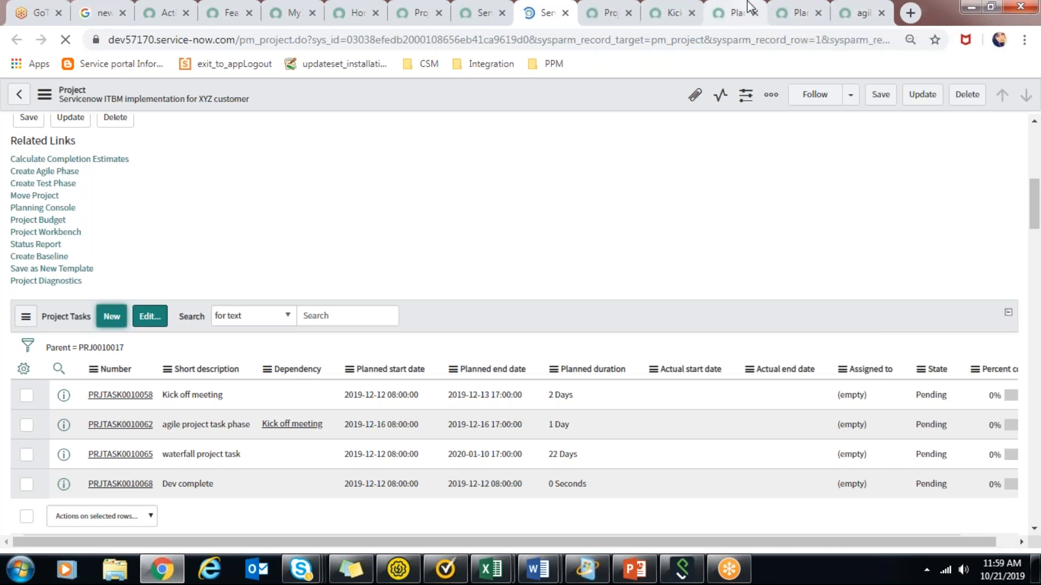
Look over the task timeline in the Planning Console and return to the unsubmitted Preplanning task form.
click(721, 13)
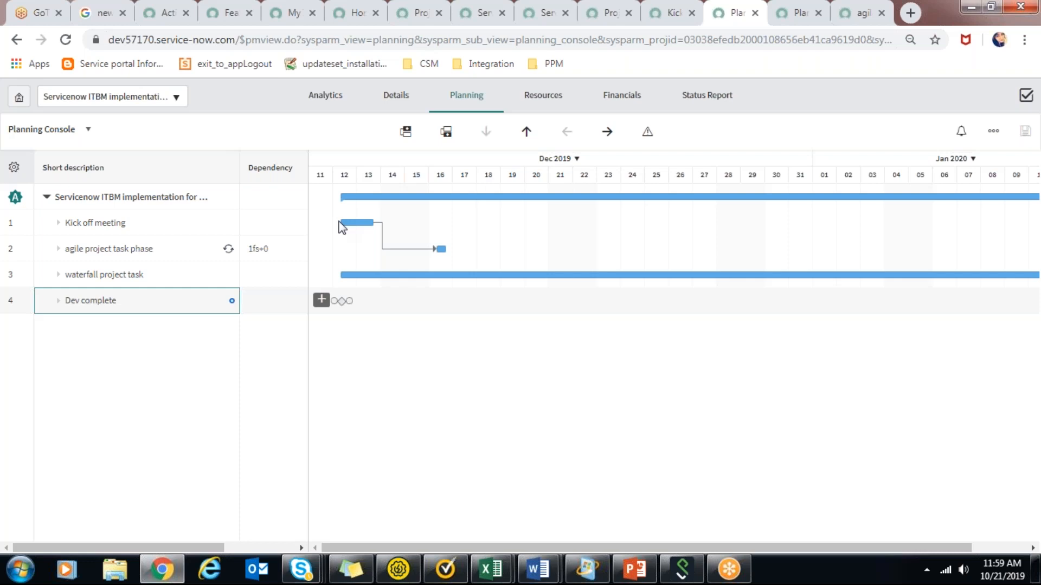
click(617, 8)
click(516, 237)
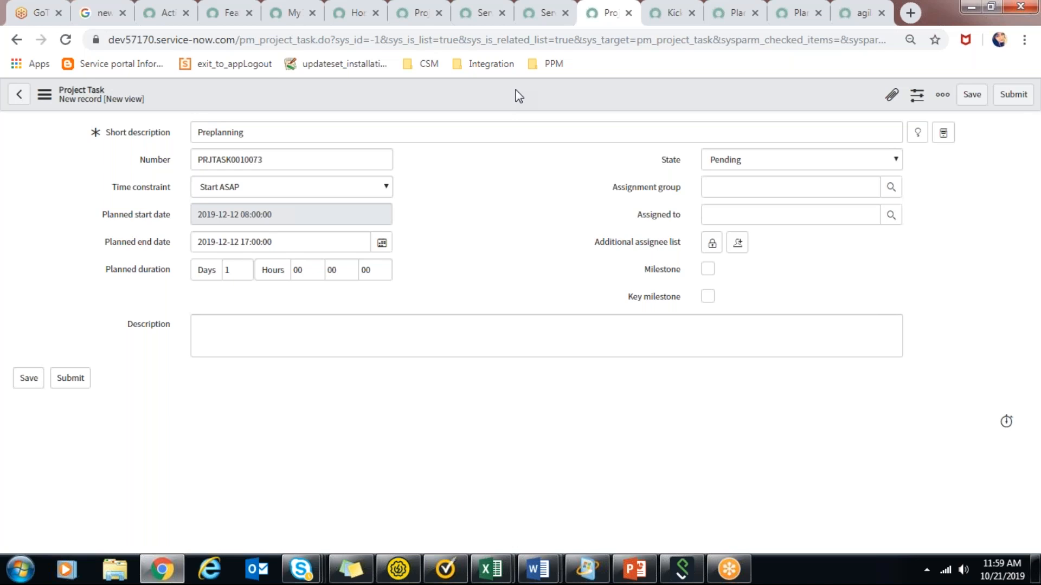
Set the Preplanning task's state to Work in Progress and save the new task record.
click(786, 164)
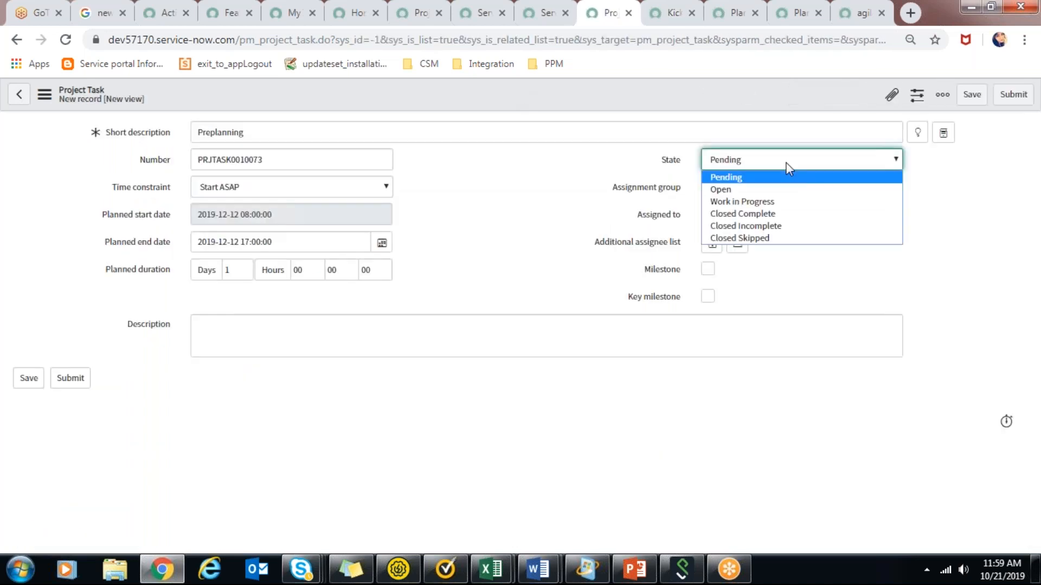
click(786, 202)
right_click(626, 89)
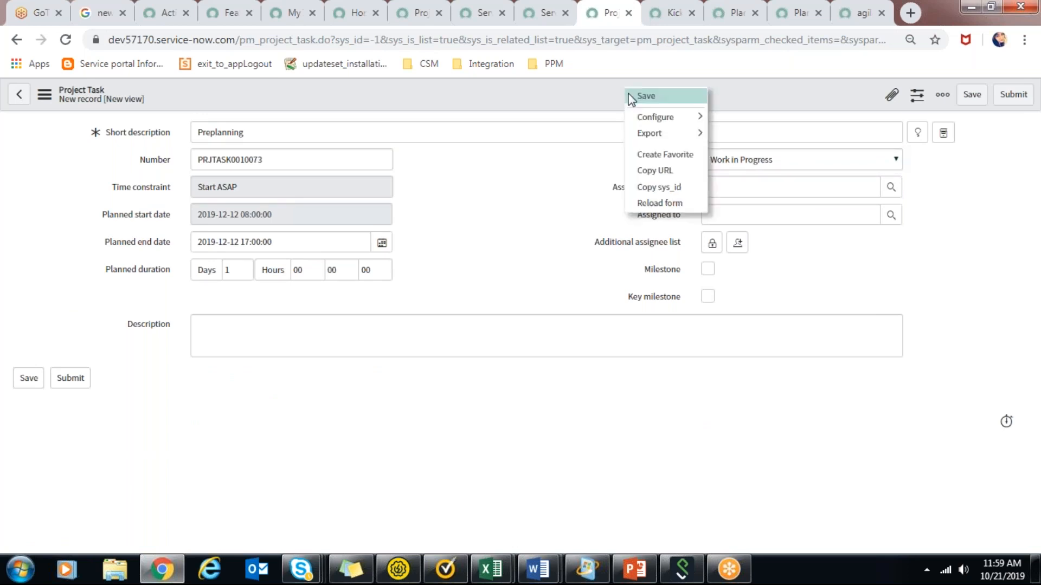
click(645, 96)
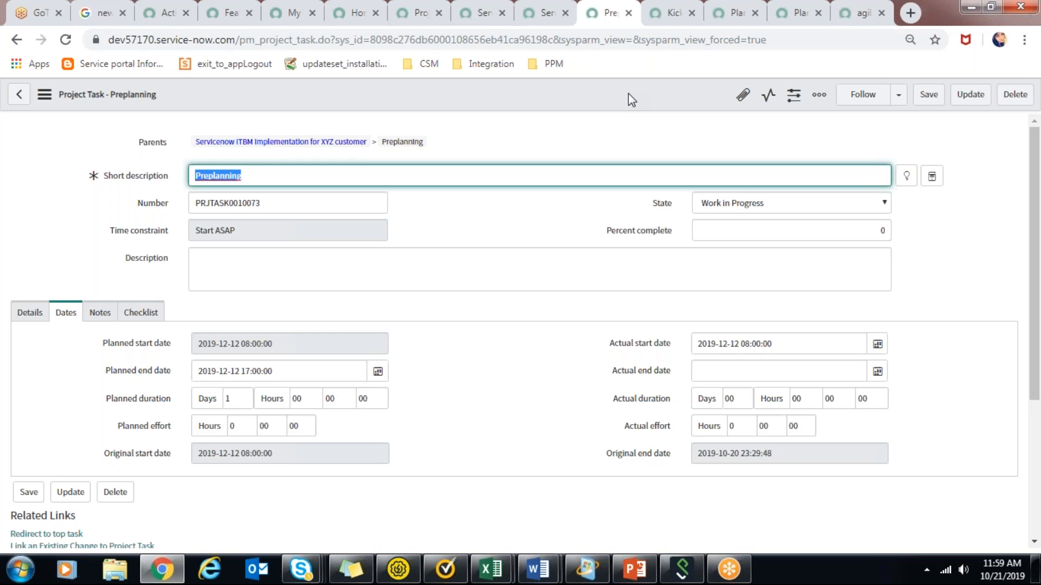
Reload the Kick off meeting task form and review the Preplanning task and the parent project's status and dates.
click(682, 7)
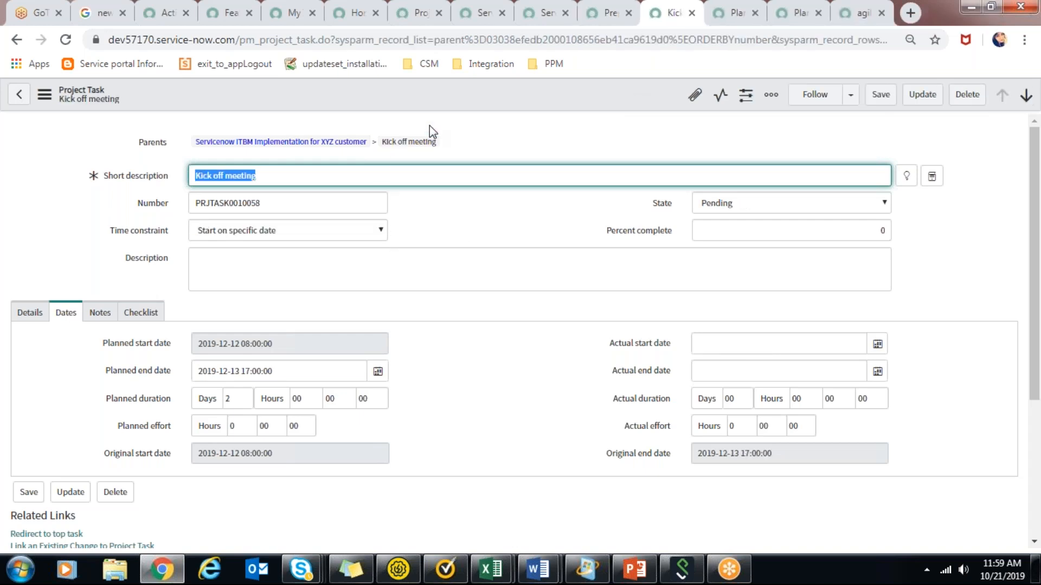
click(460, 110)
right_click(461, 109)
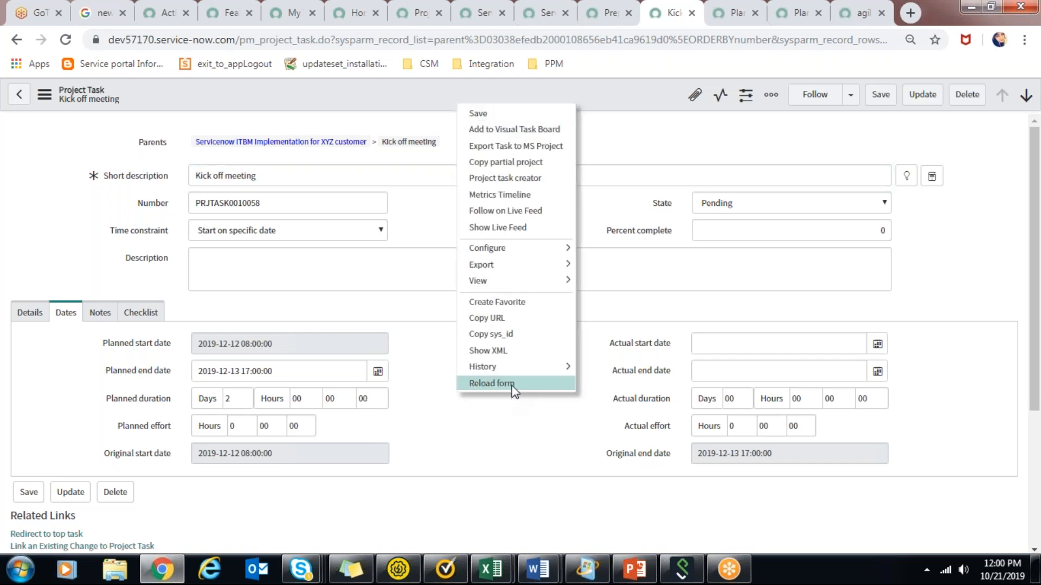
click(491, 383)
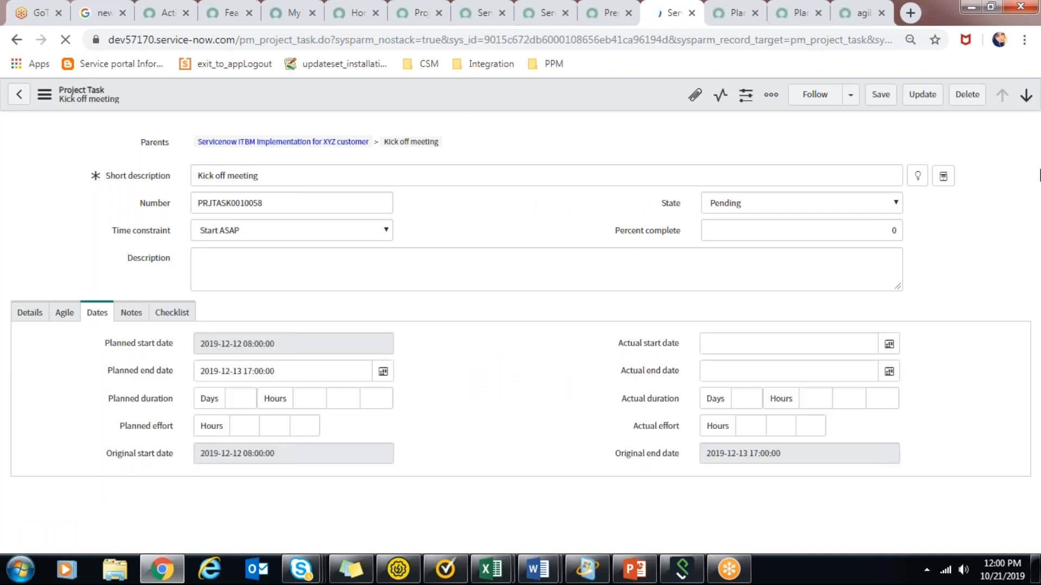
click(605, 11)
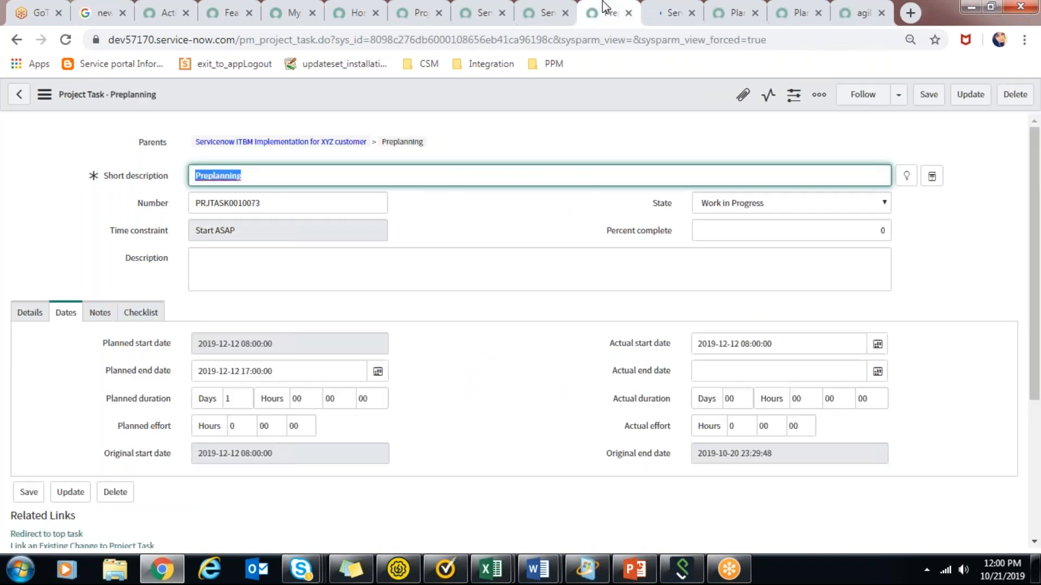
click(564, 8)
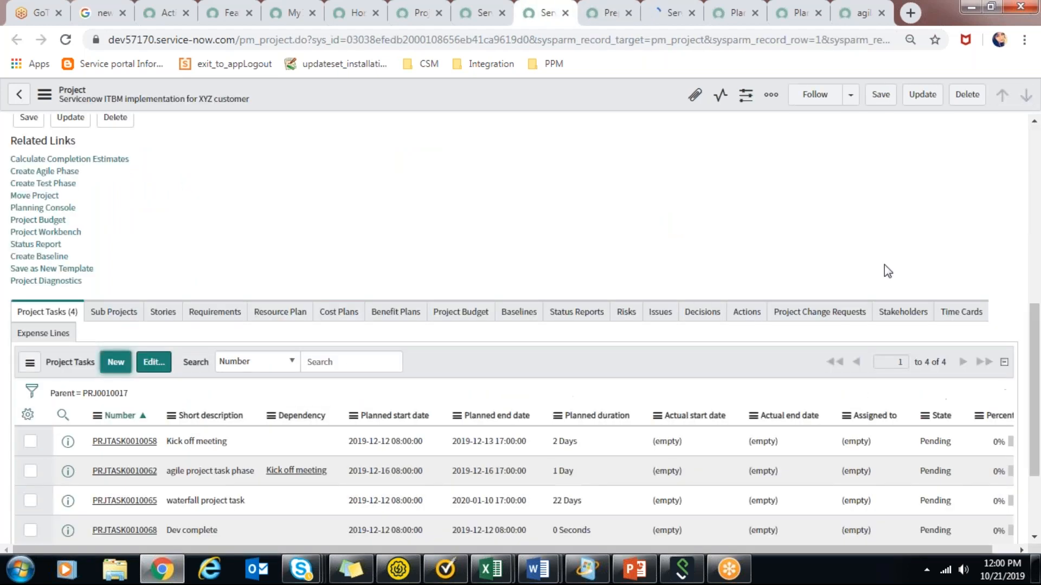
scroll(1039, 157, up, 5)
scroll(1039, 157, up, 3)
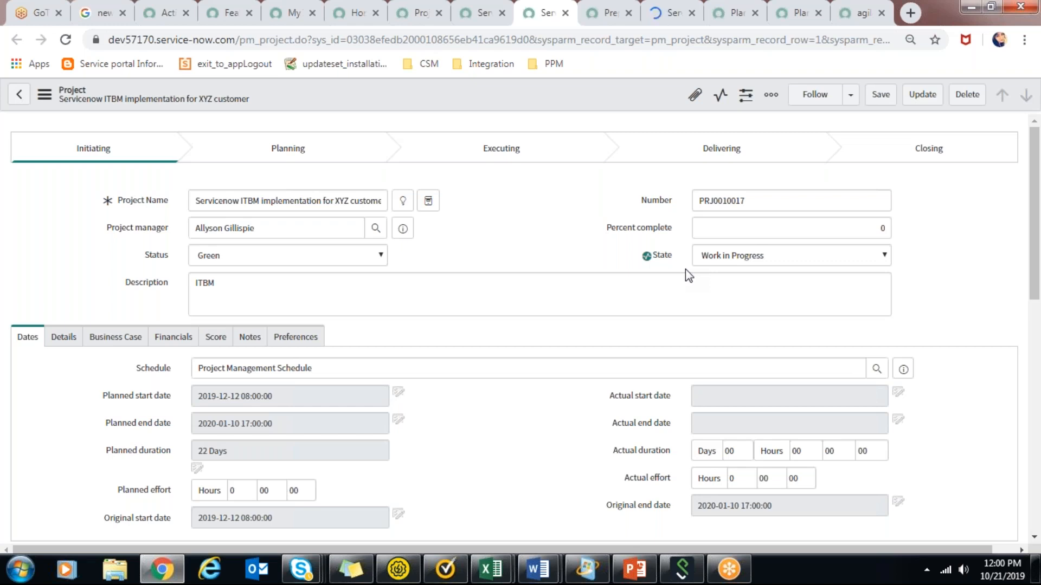
In the Planning Console, set a 2-day lag on the agile project task phase's Finish to Start dependency and update it.
click(736, 12)
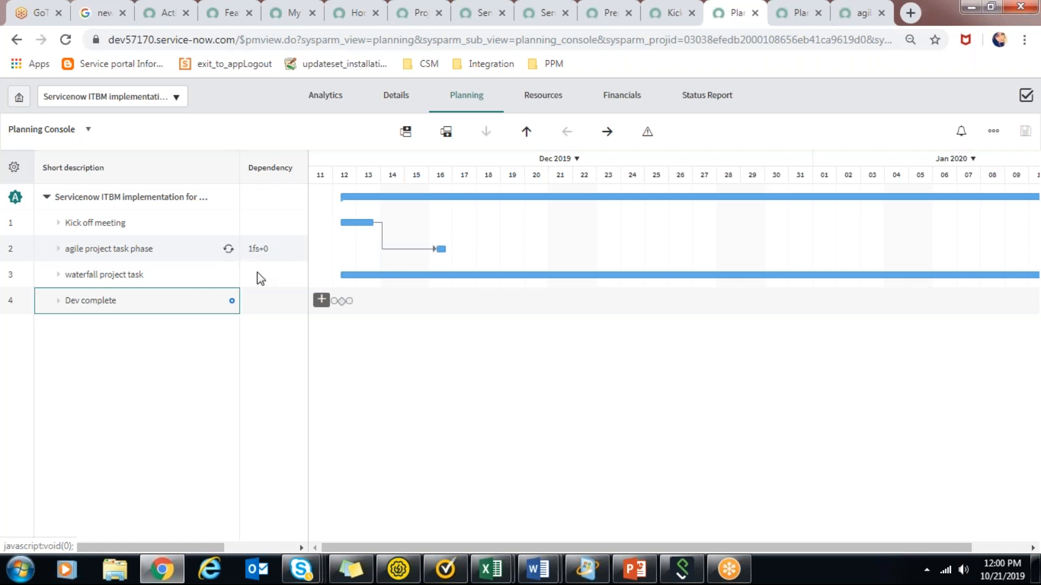
click(258, 249)
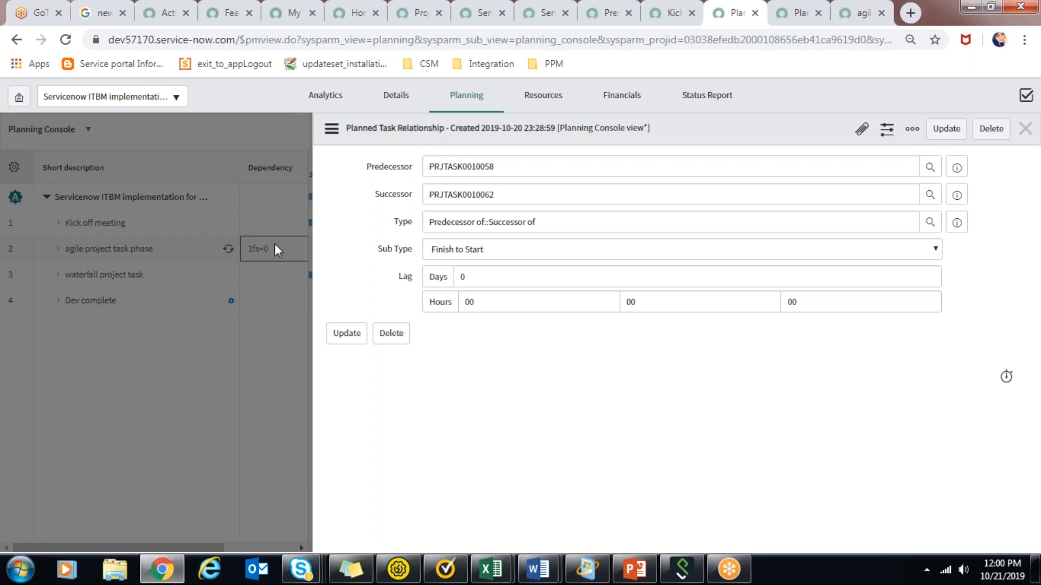
click(503, 252)
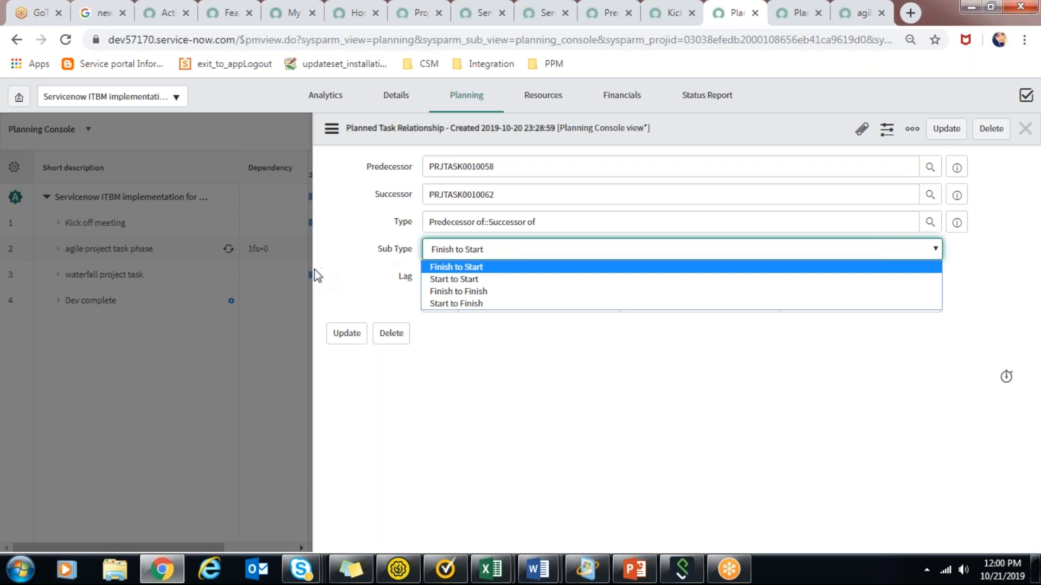
click(319, 274)
click(505, 272)
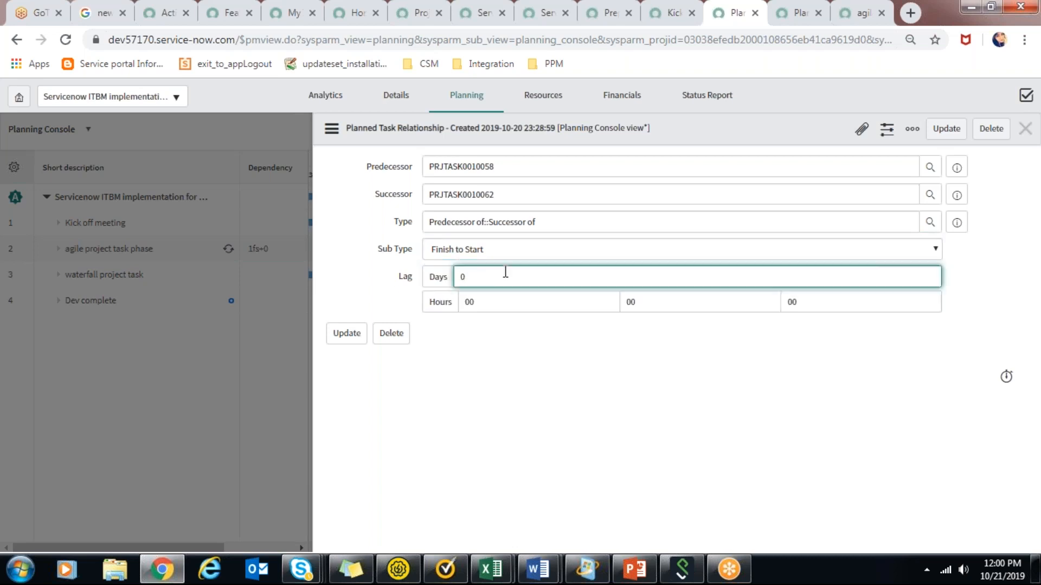
key(BackSpace)
text(2)
click(346, 334)
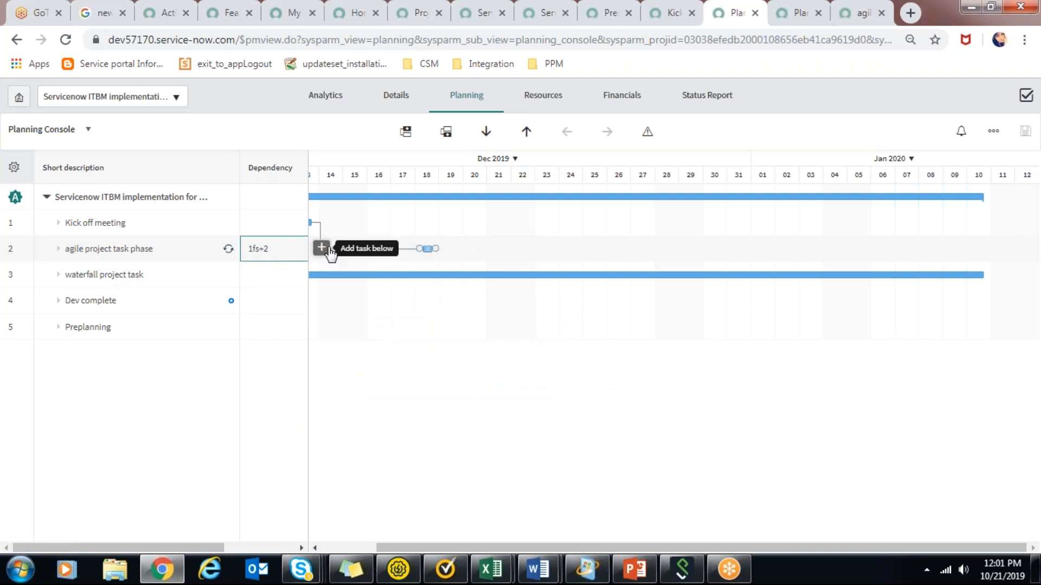
Insert a task named "new example" directly below the agile project task phase.
drag(704, 547, 503, 535)
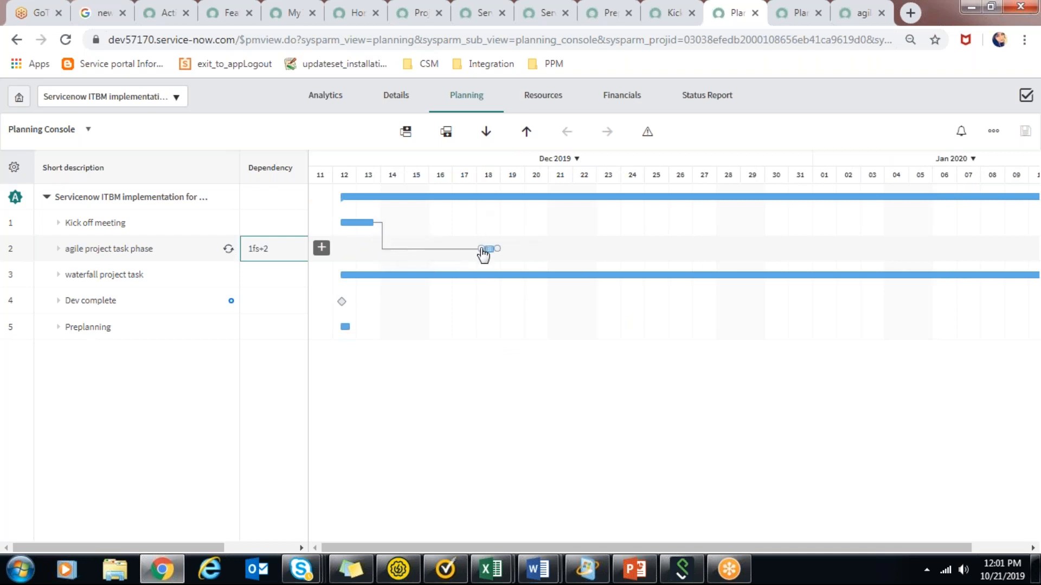
click(325, 249)
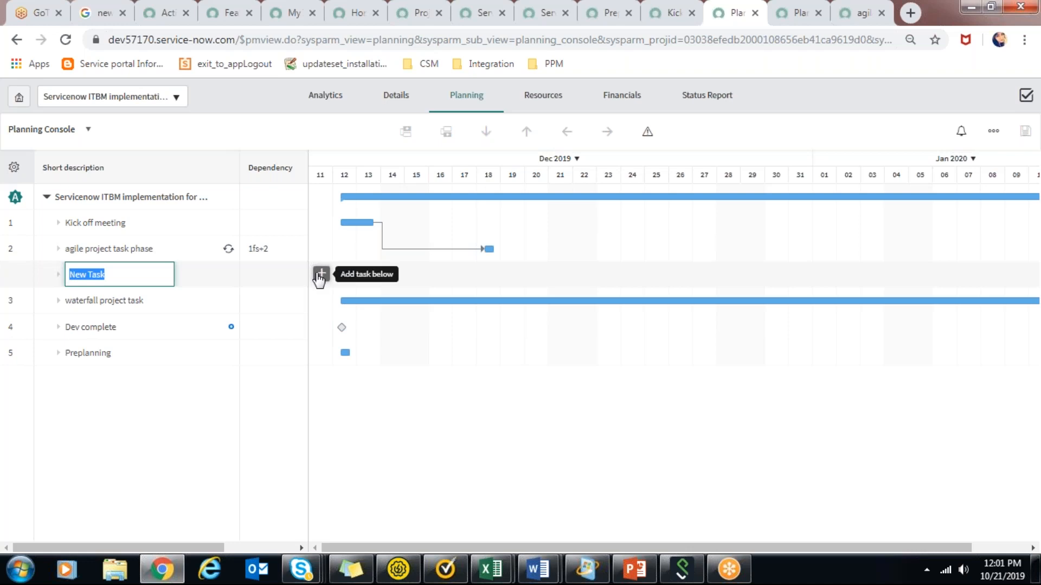
text(new example)
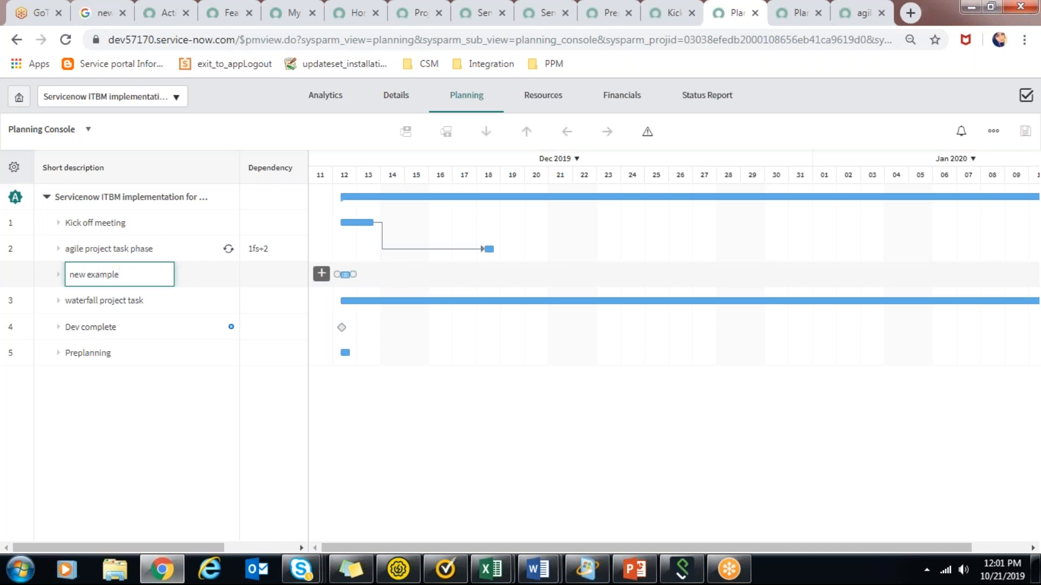
click(145, 304)
Move the new example task up one row and back down to sit between Dev complete and Preplanning.
click(130, 280)
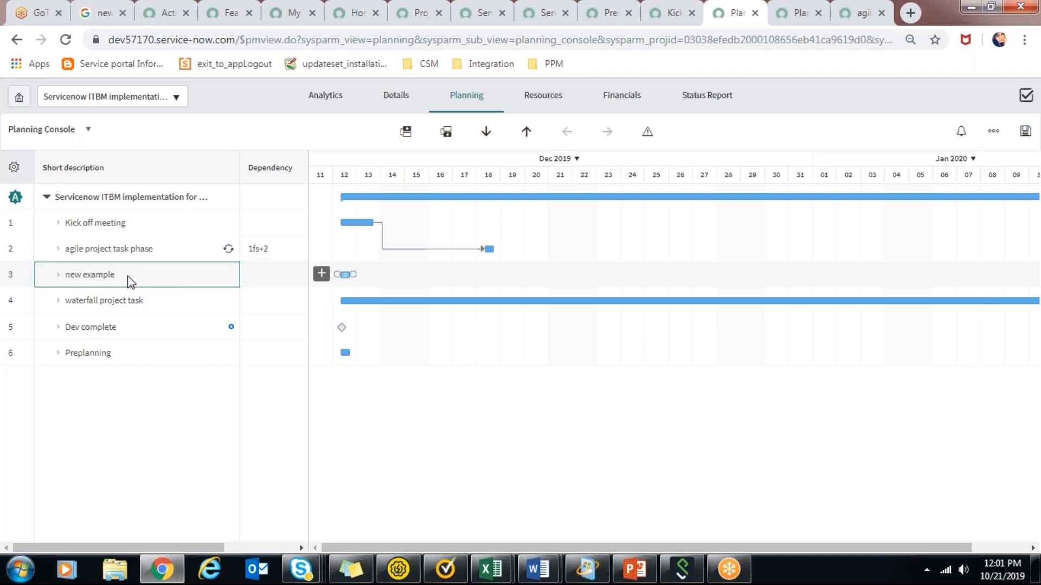
click(526, 133)
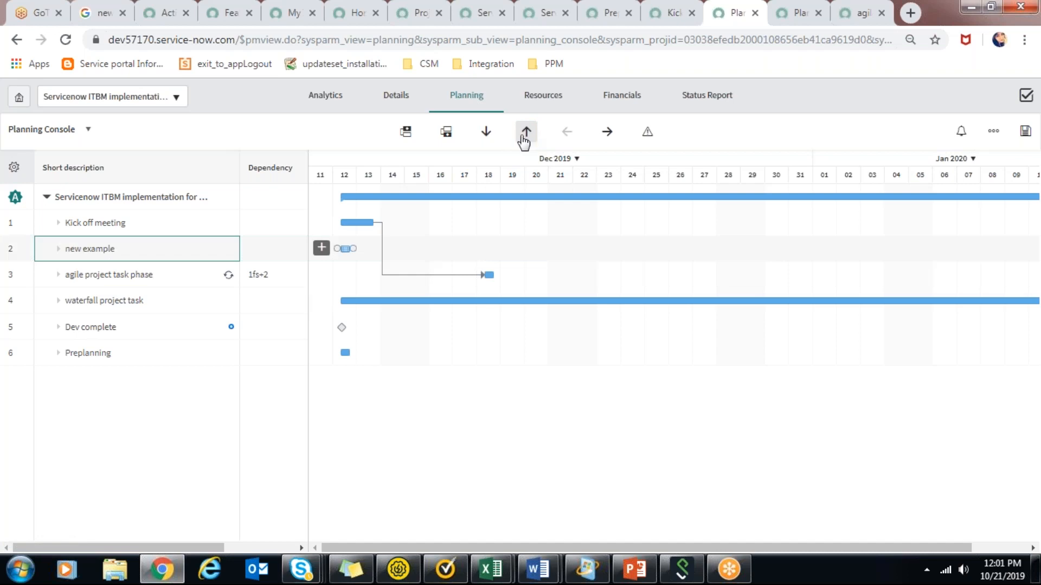
click(486, 140)
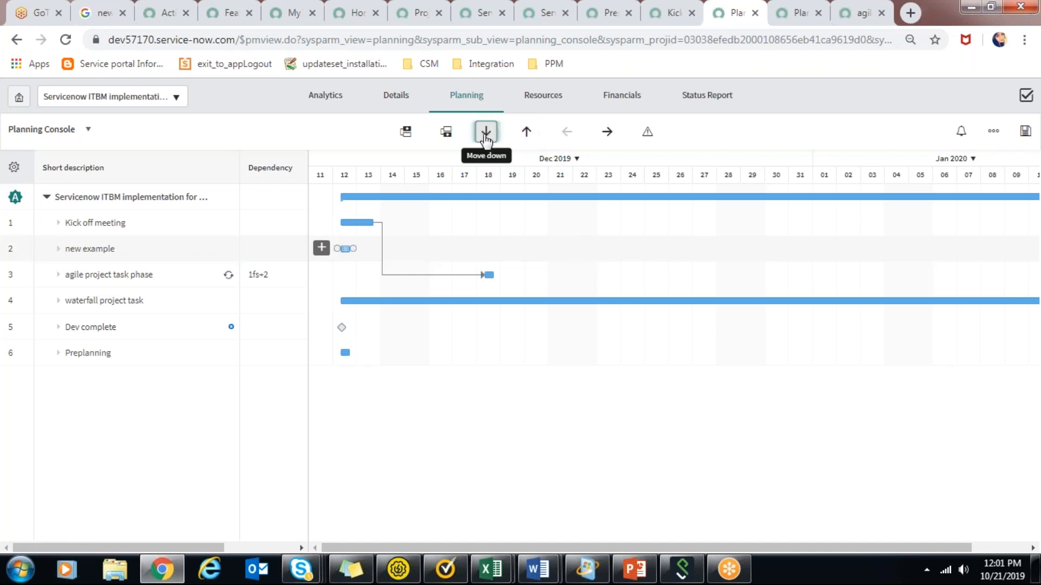
click(486, 135)
click(486, 136)
click(486, 135)
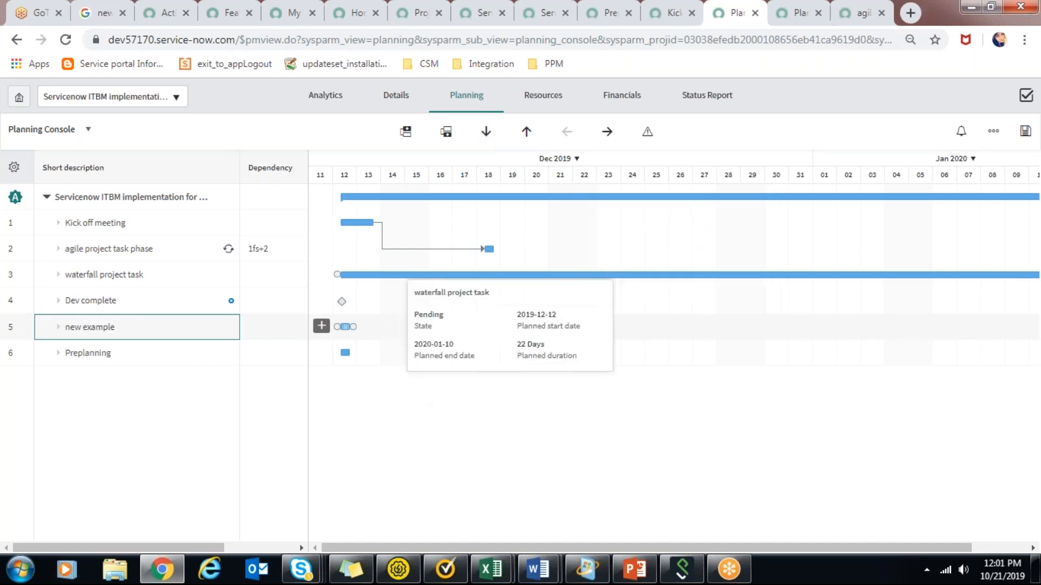
click(407, 275)
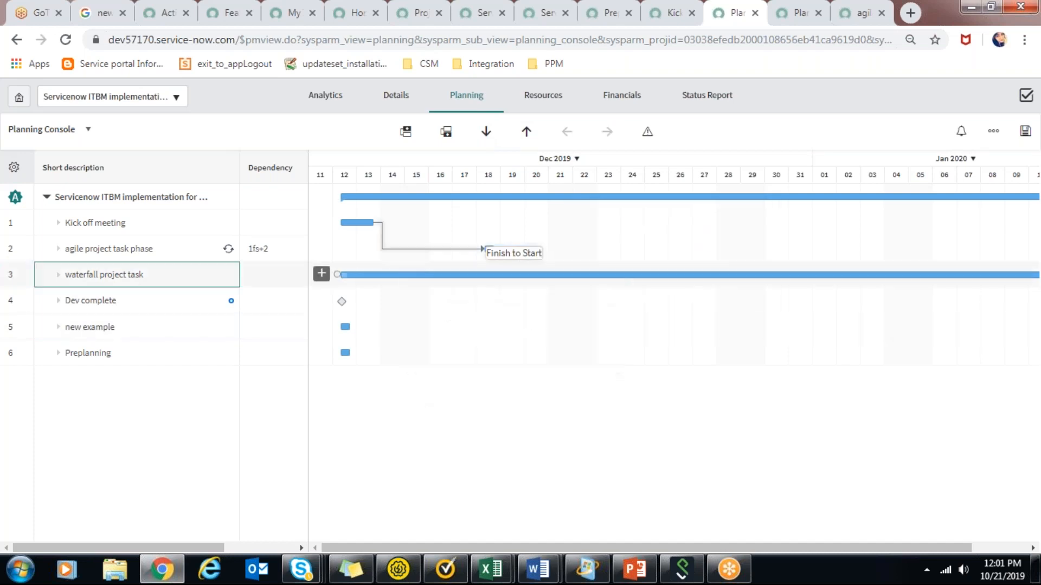
click(141, 321)
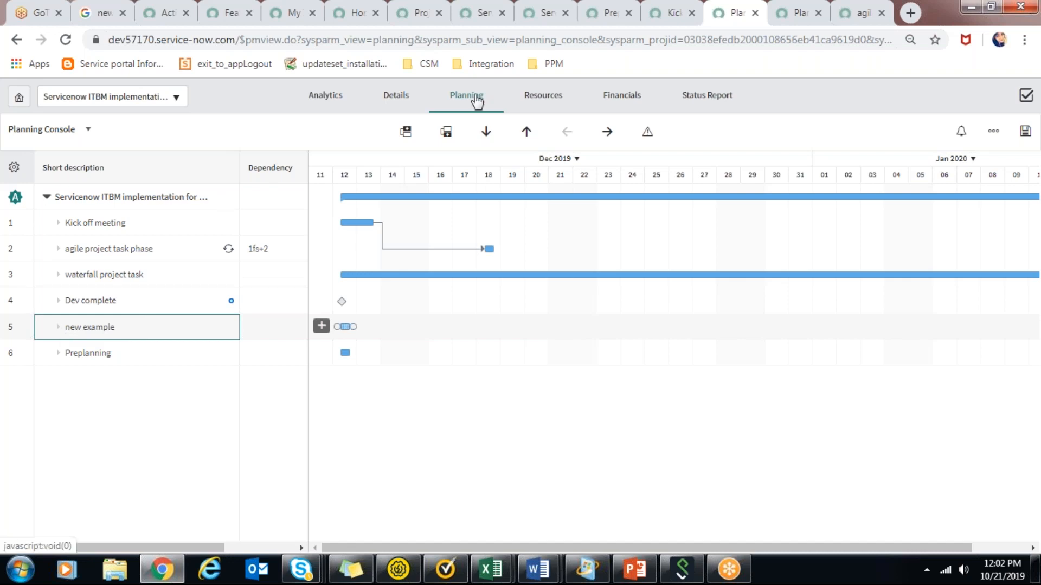
Save the Planning Console changes, cancelling the attempt to leave the page beforehand.
click(403, 100)
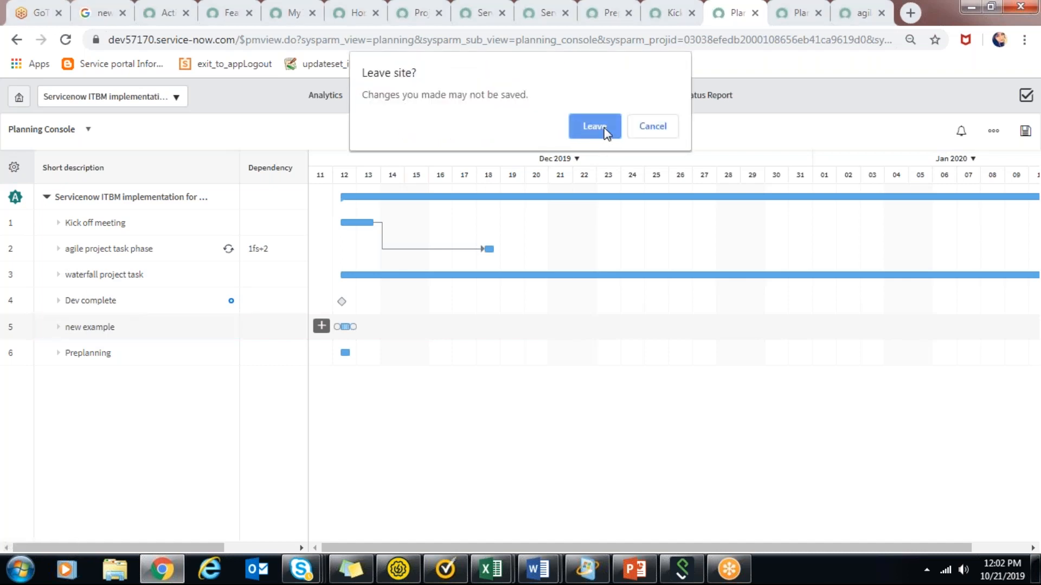
click(667, 131)
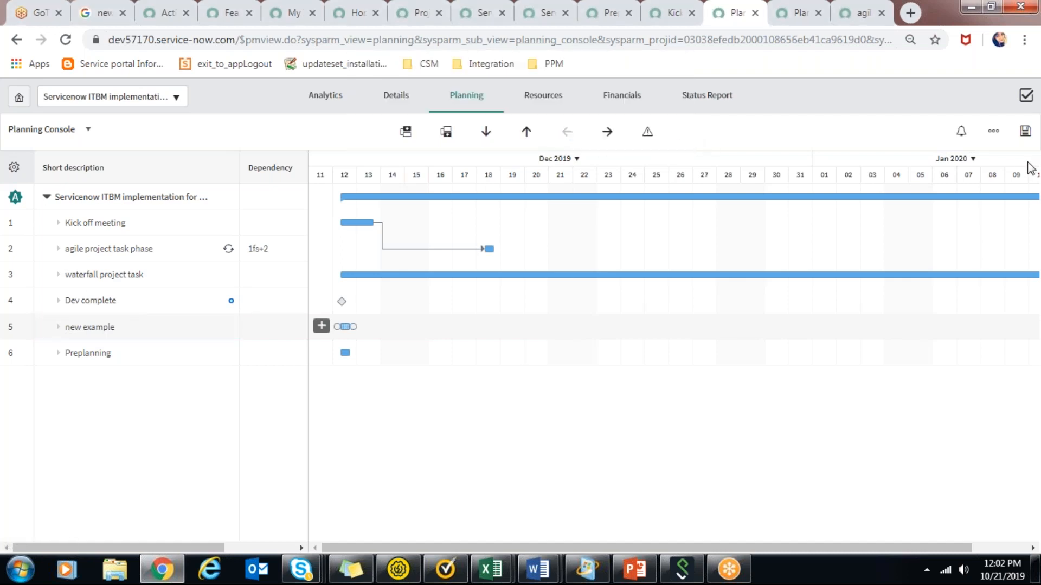
click(1033, 134)
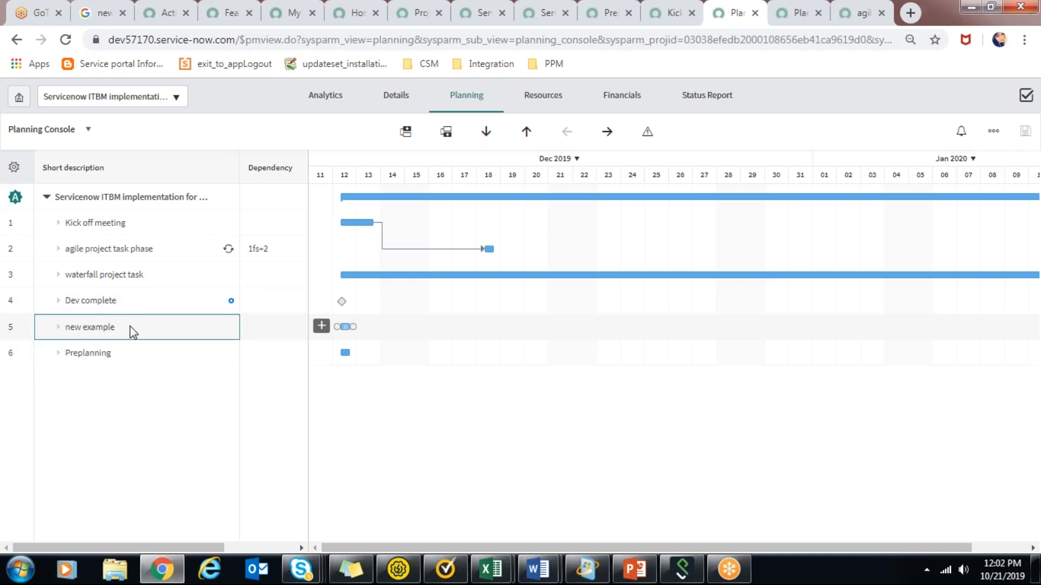
Go to the project's details and open the new example task from its project tasks in a separate browser tab.
click(378, 96)
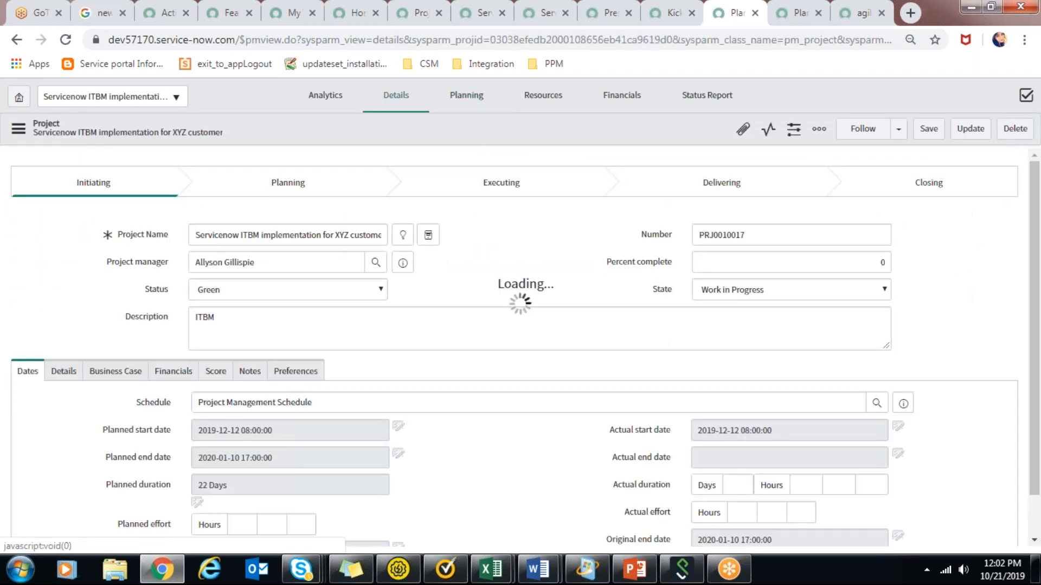
drag(1036, 205, 1038, 467)
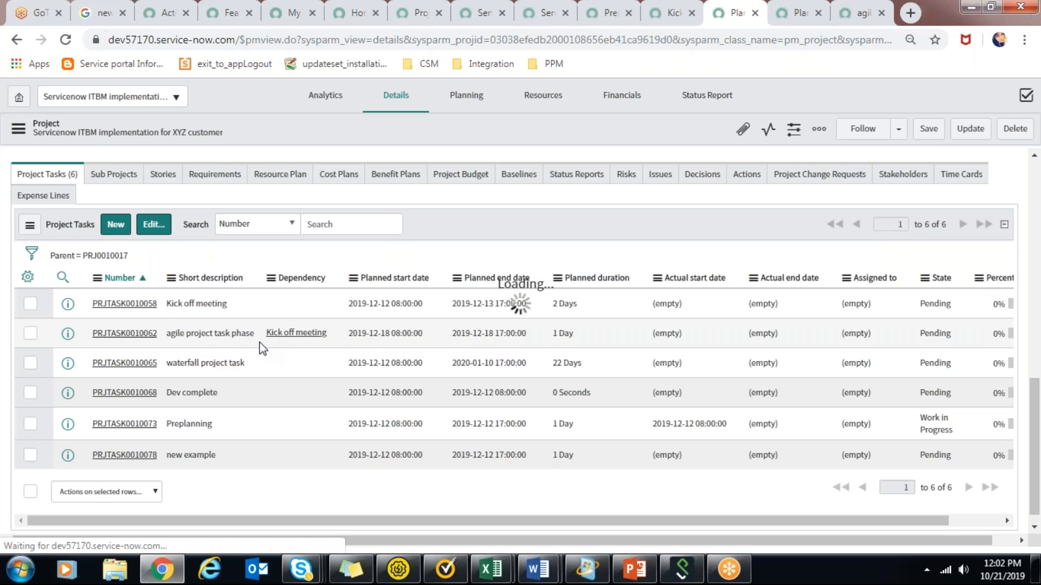
middle_click(142, 458)
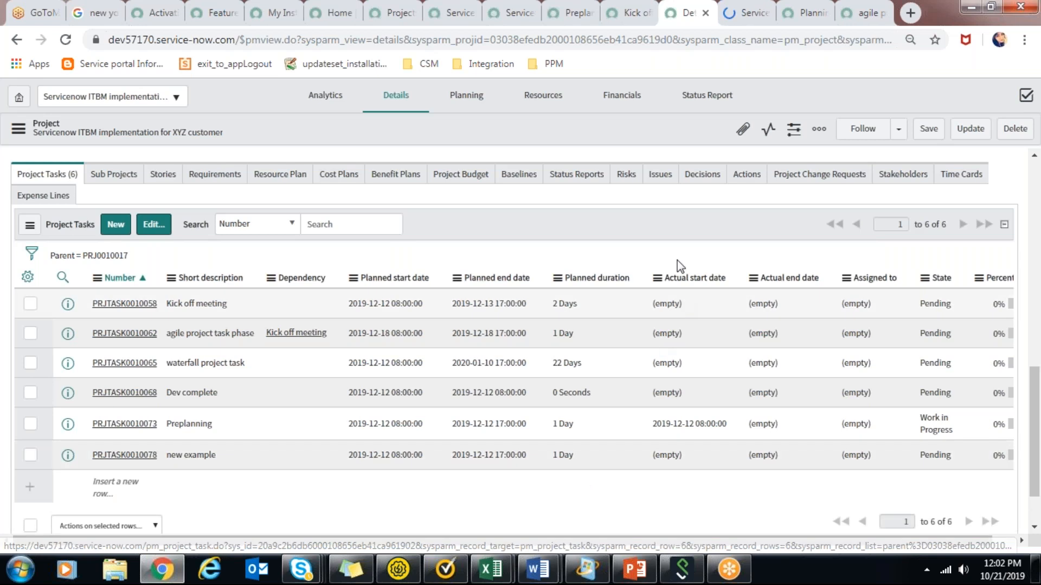
click(729, 7)
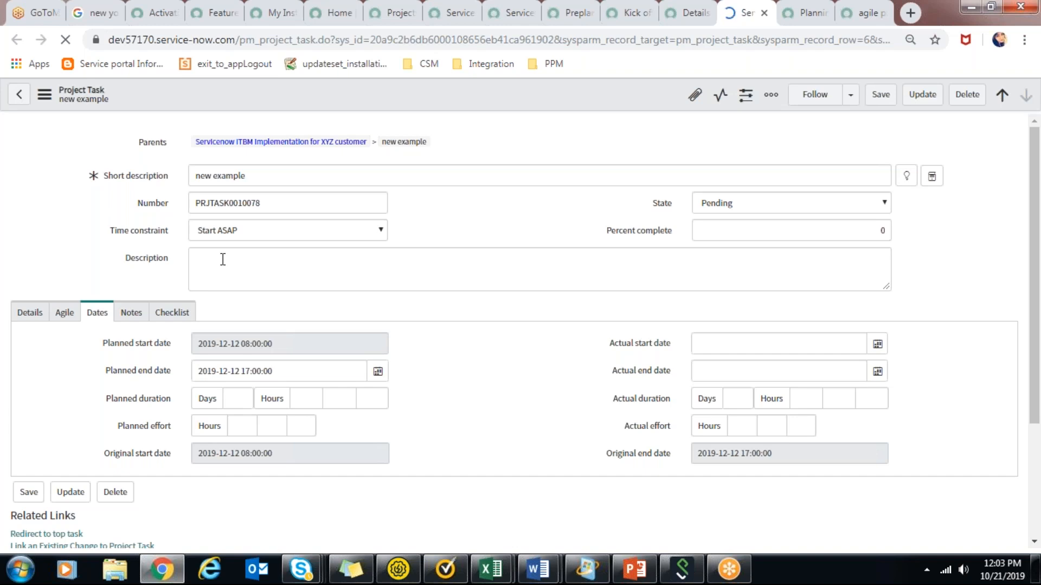
Check the new example task's details and dates, mark it as a milestone and update the record.
click(153, 315)
click(109, 314)
click(72, 317)
click(19, 317)
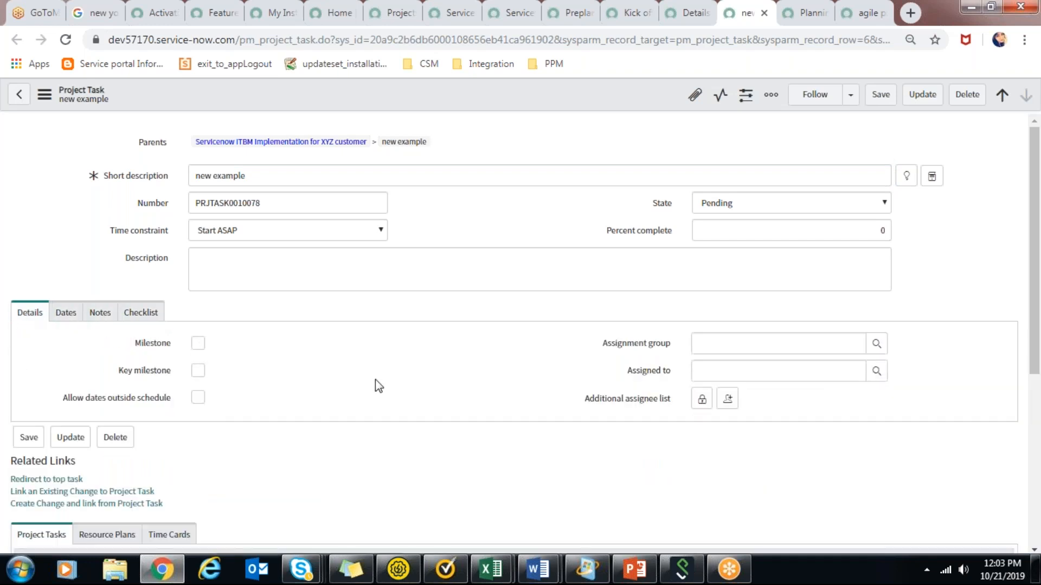
click(66, 312)
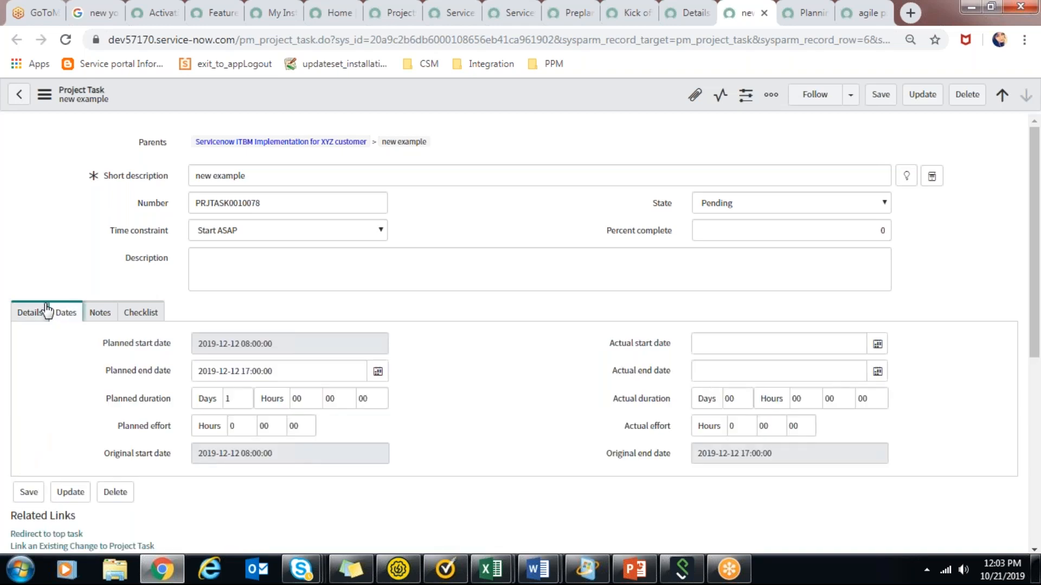
click(46, 312)
click(196, 346)
click(68, 442)
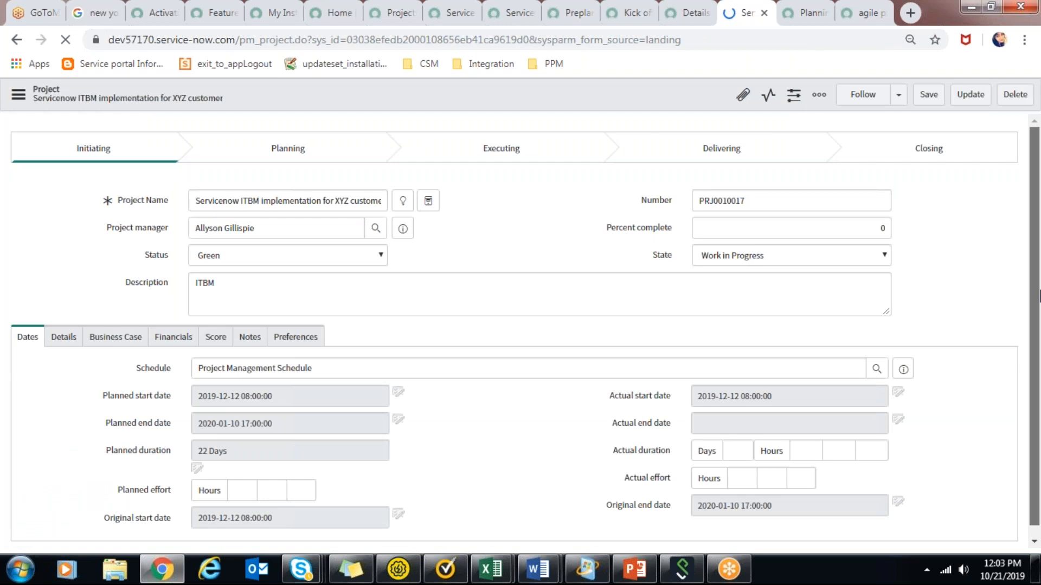
Open the Planning Console for the Servicenow ITBM implementation project and check the new example milestone on the timeline.
drag(1039, 296, 1039, 390)
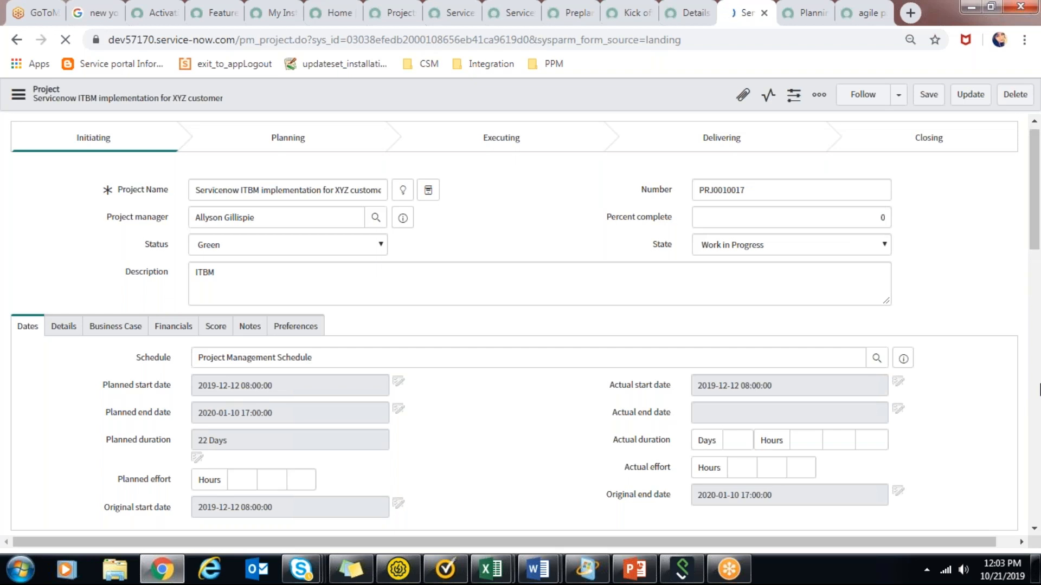
drag(1025, 142, 1028, 205)
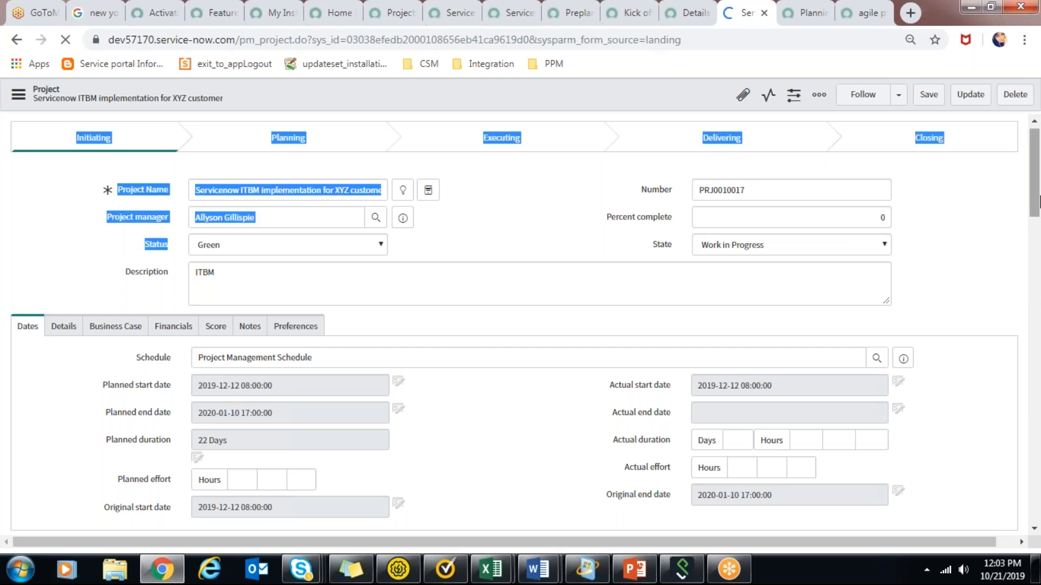
click(1006, 200)
drag(1034, 159, 1037, 240)
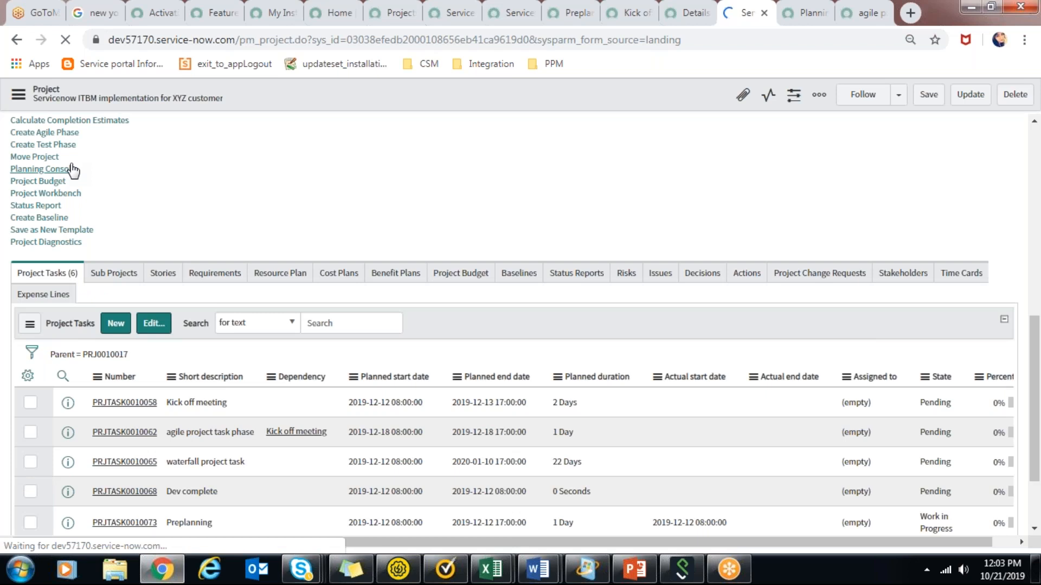
click(71, 169)
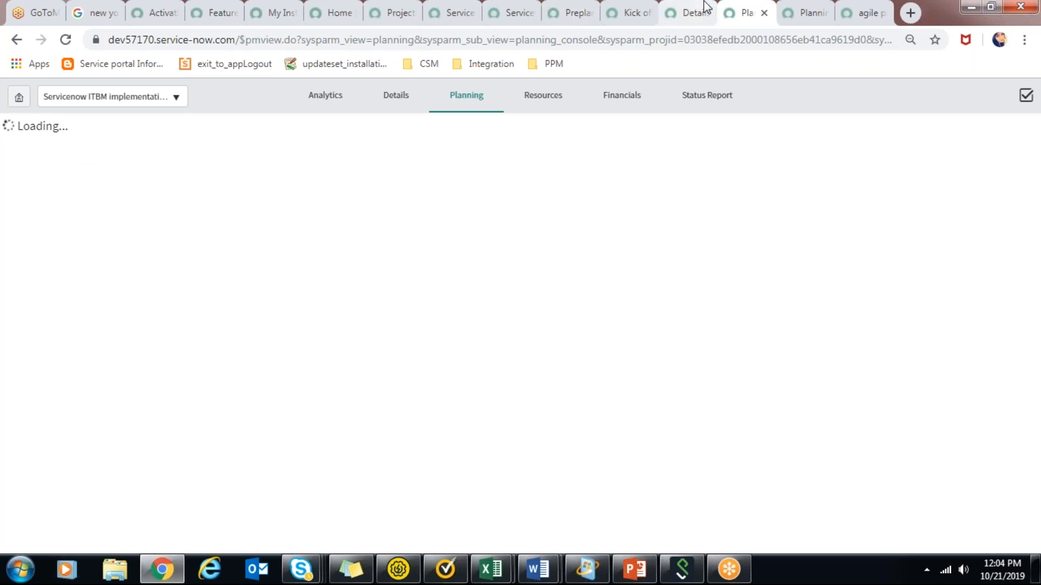
click(689, 12)
click(628, 7)
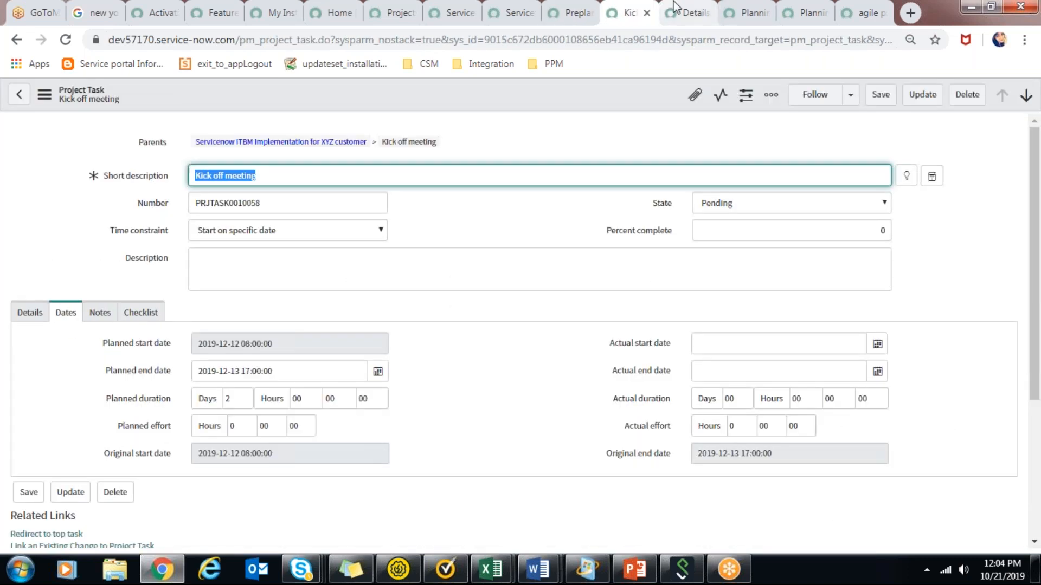
click(674, 2)
click(753, 8)
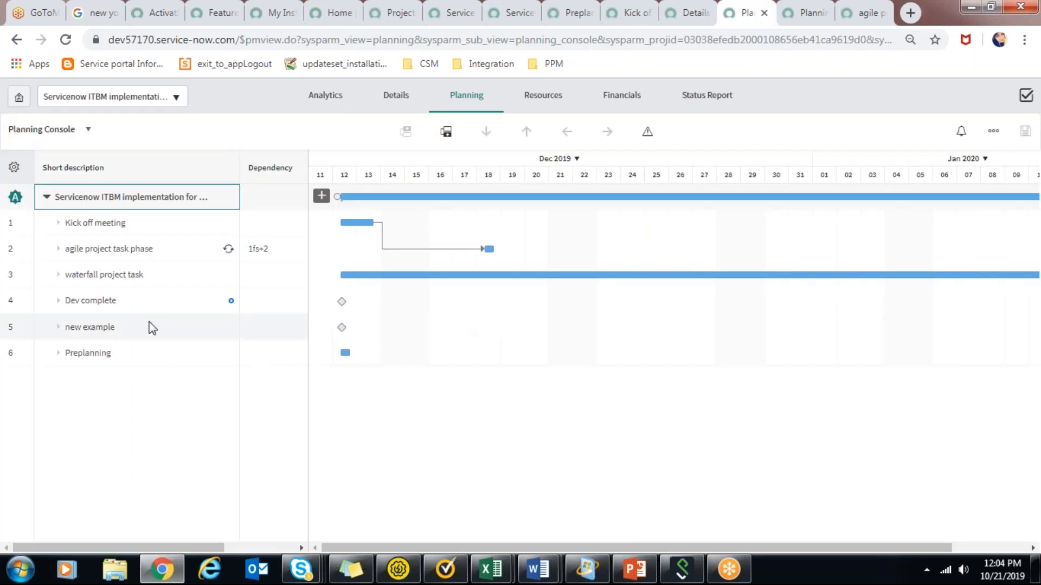
mouse_move(342, 327)
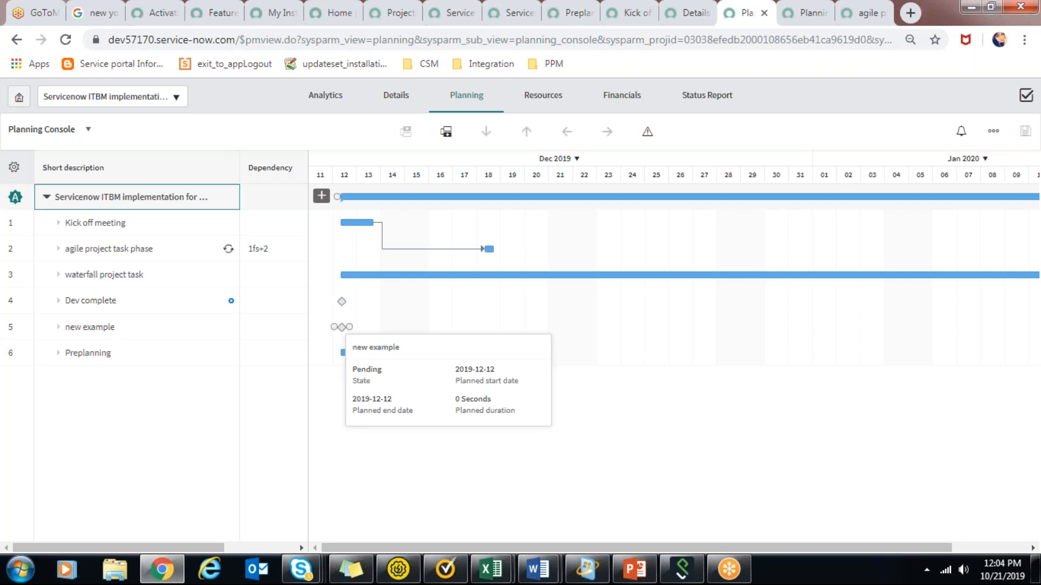
Try to enter 4fs as the dependency of the new example task, closing the keyboard shortcuts help each time.
click(249, 324)
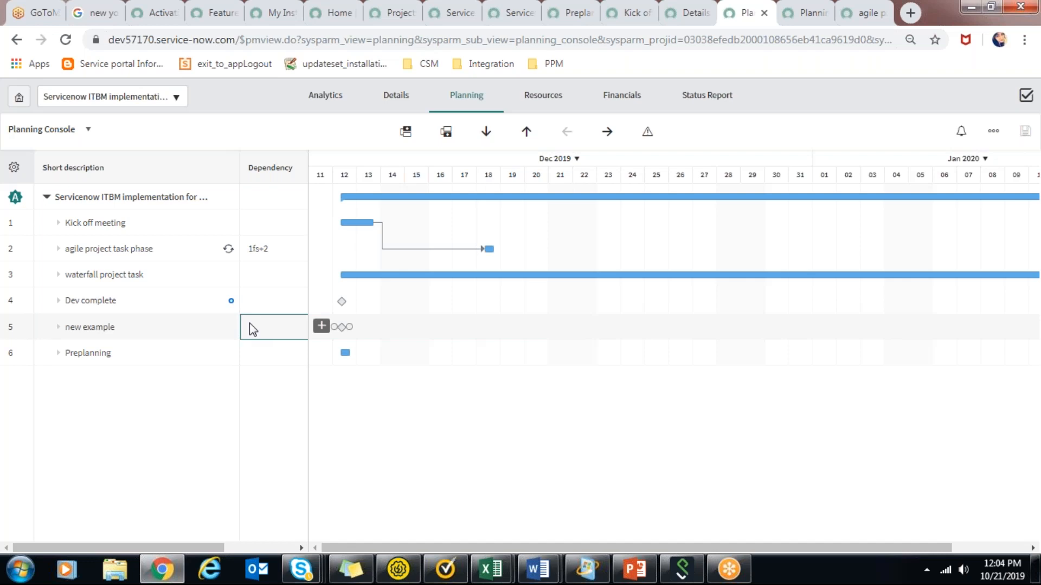
click(250, 323)
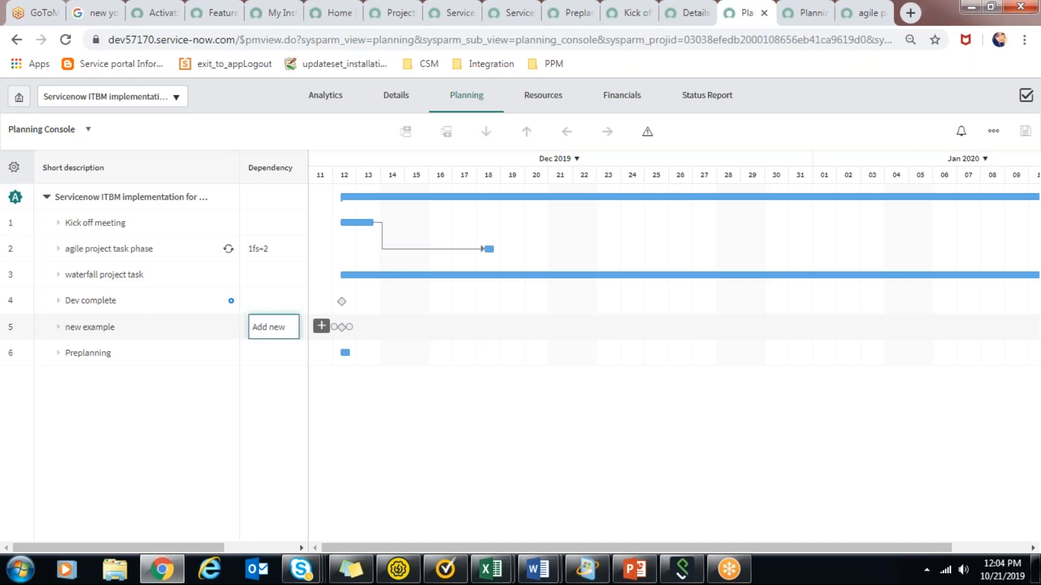
text(4fs)
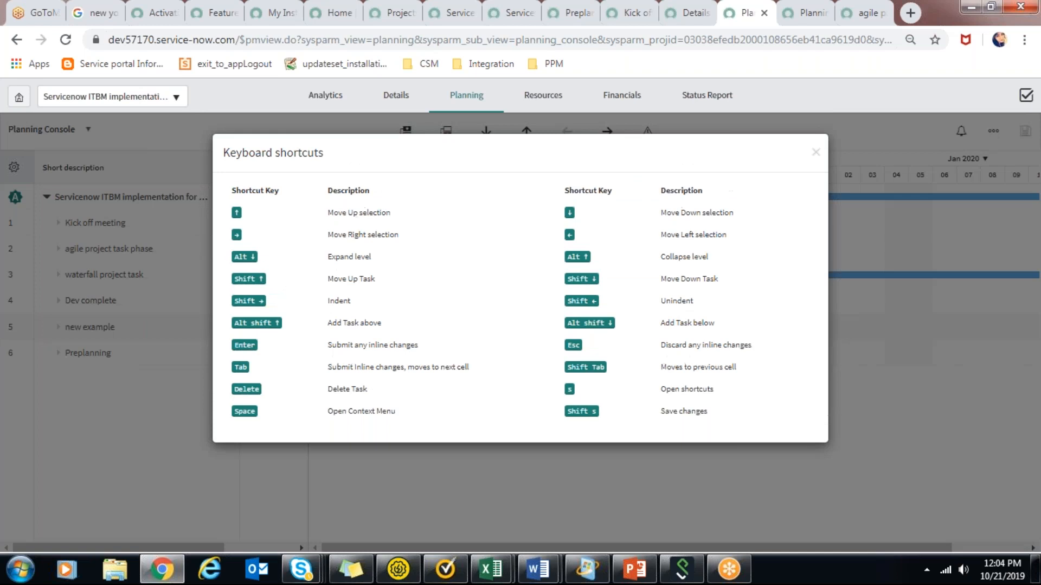
click(622, 464)
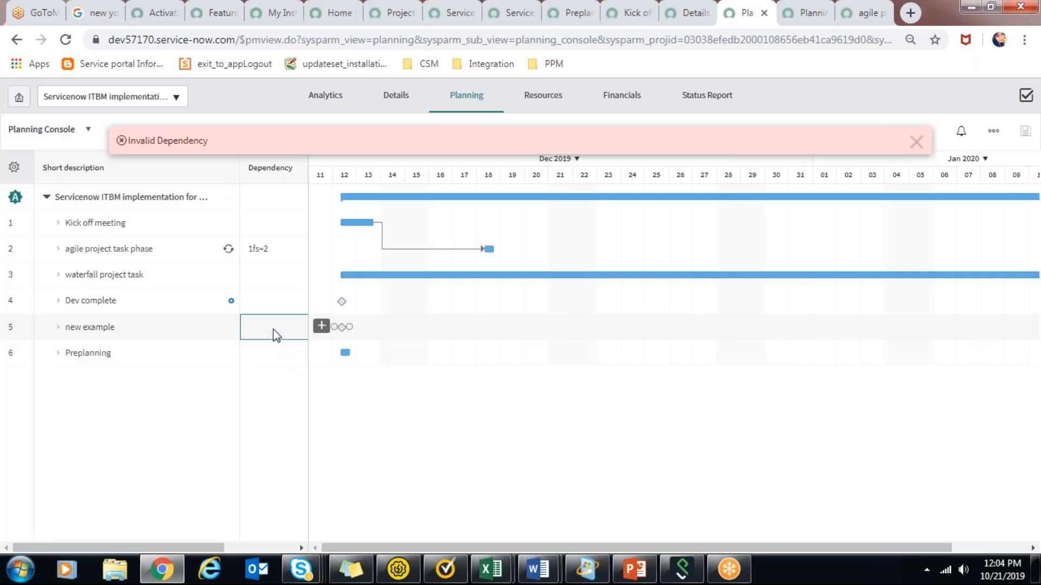
key(s)
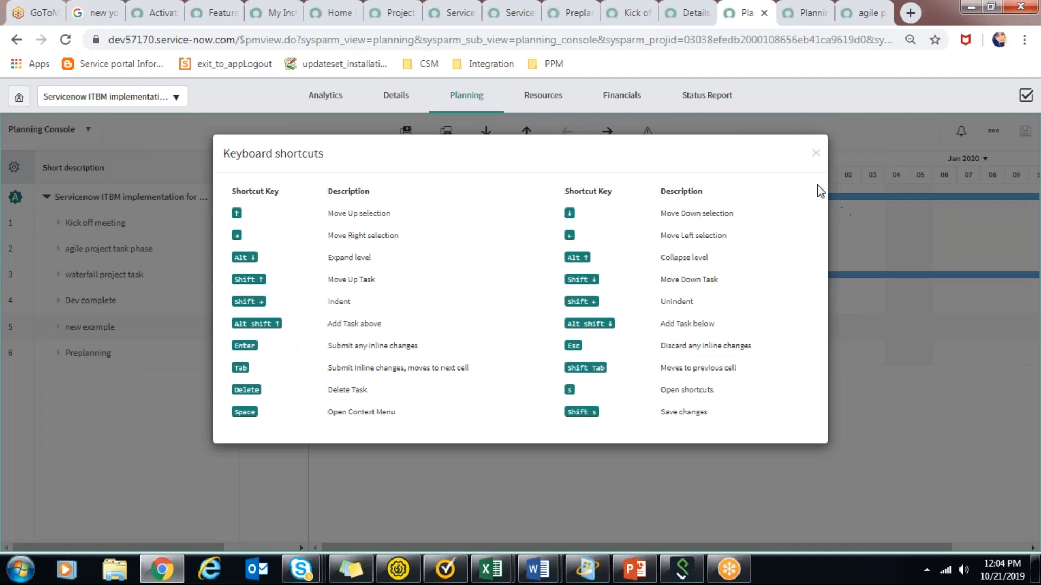
click(816, 155)
Set the new example task's dependency to 4fs and check the dates of the Dev complete and new example milestones.
click(277, 334)
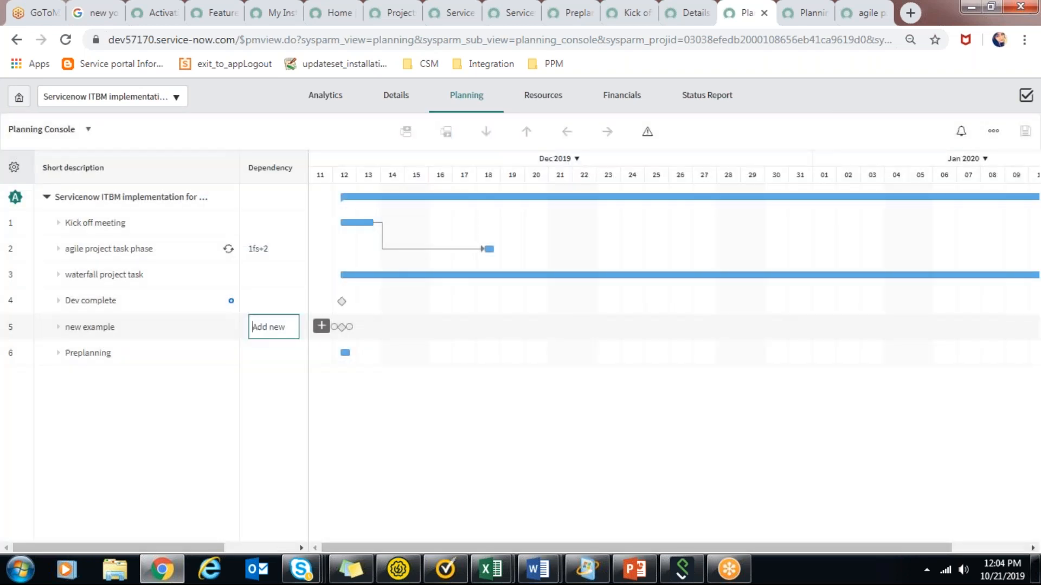
text(4fs)
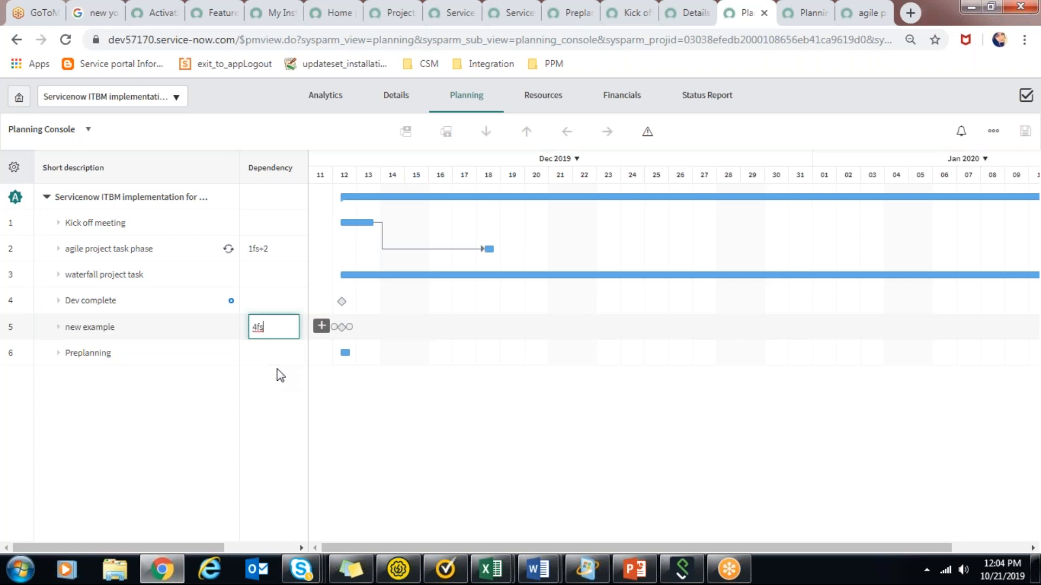
key(Return)
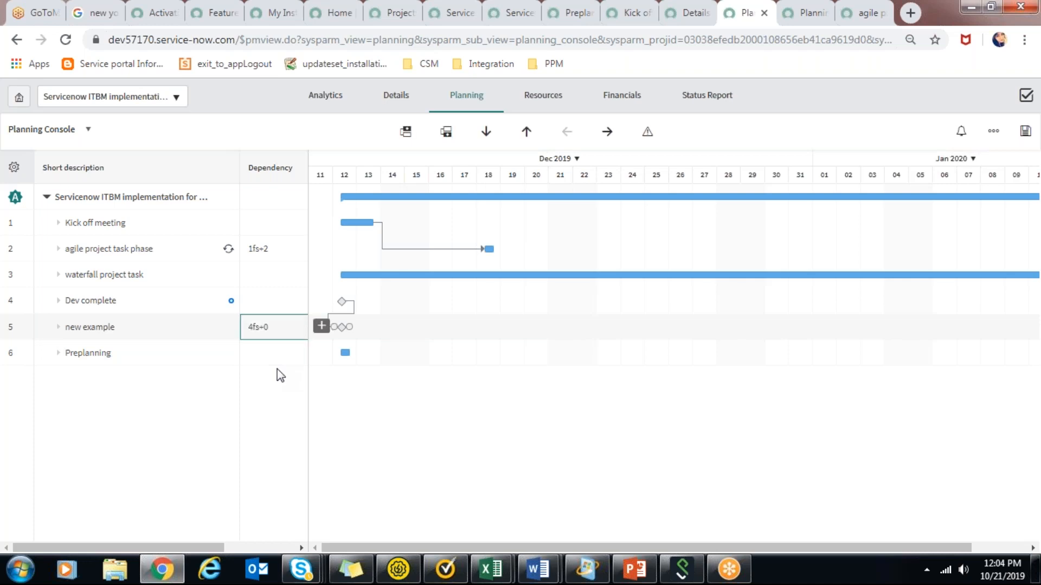
mouse_move(342, 301)
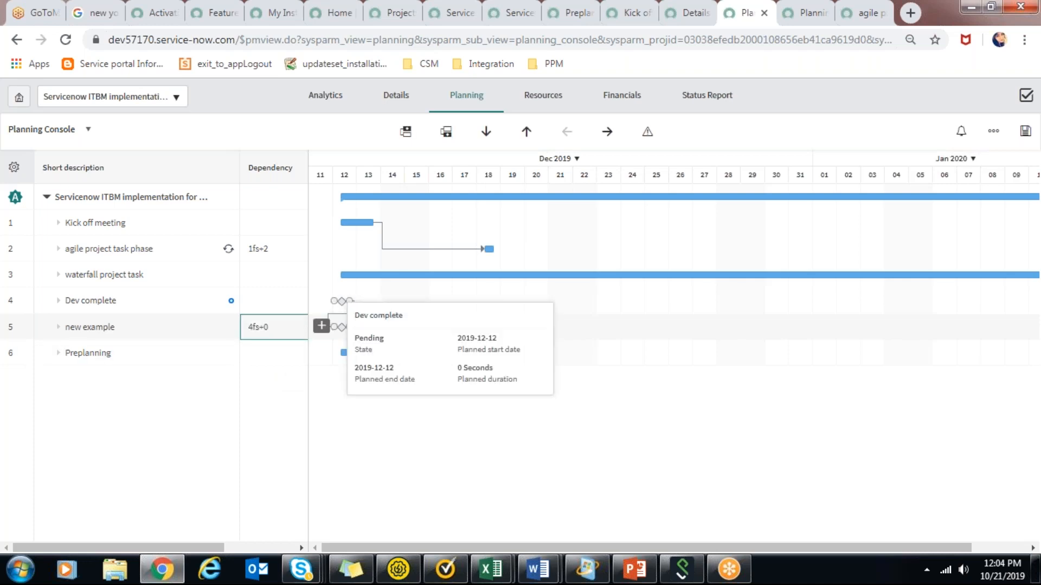
mouse_move(343, 328)
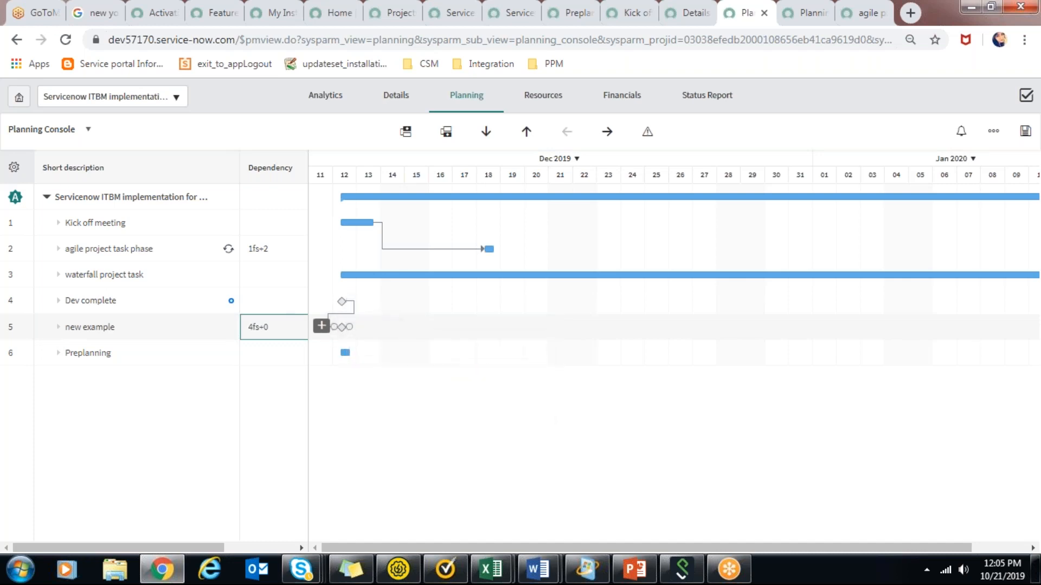
click(705, 11)
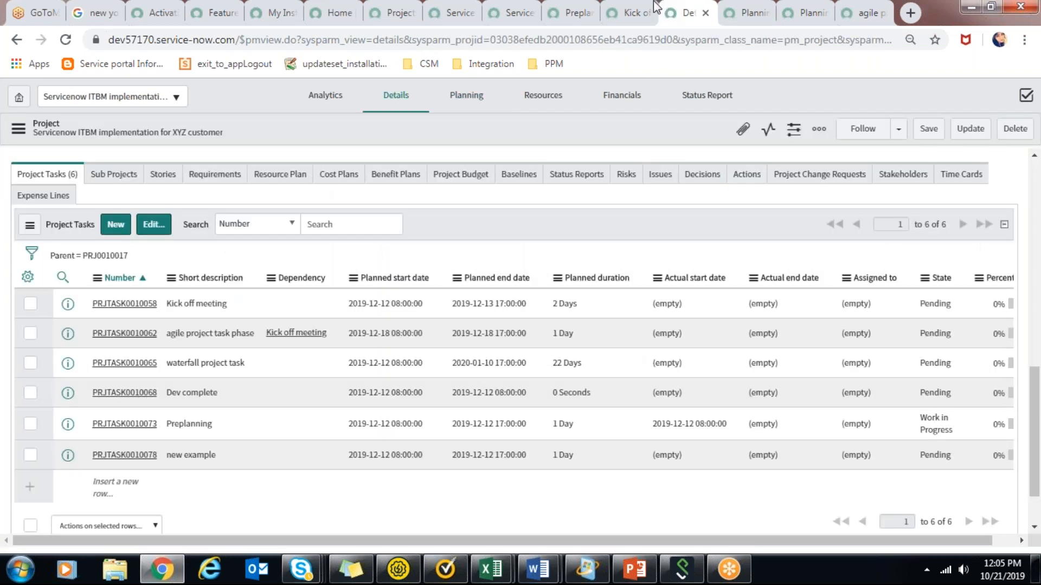
click(641, 7)
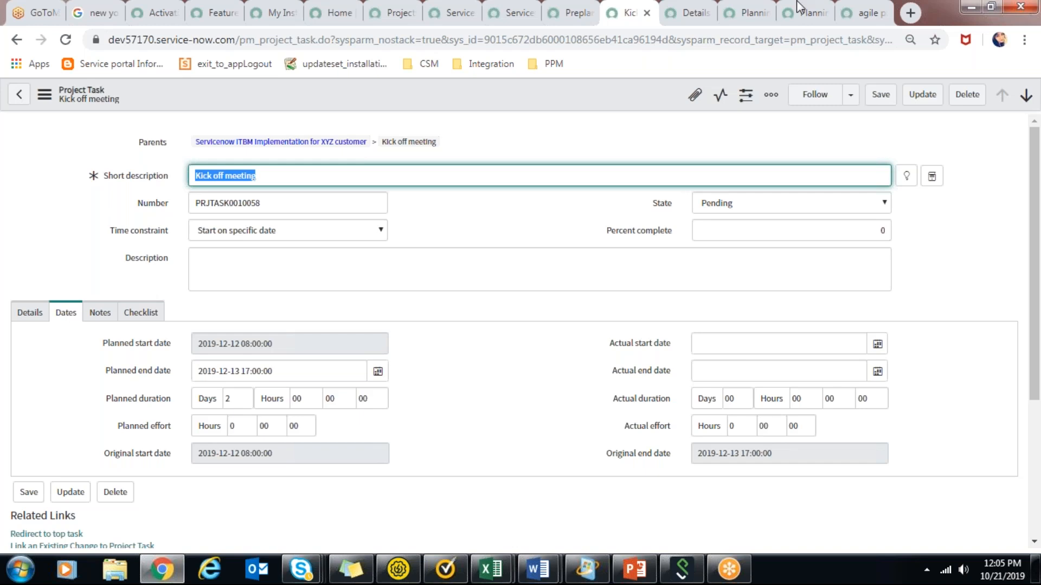
click(592, 8)
click(538, 7)
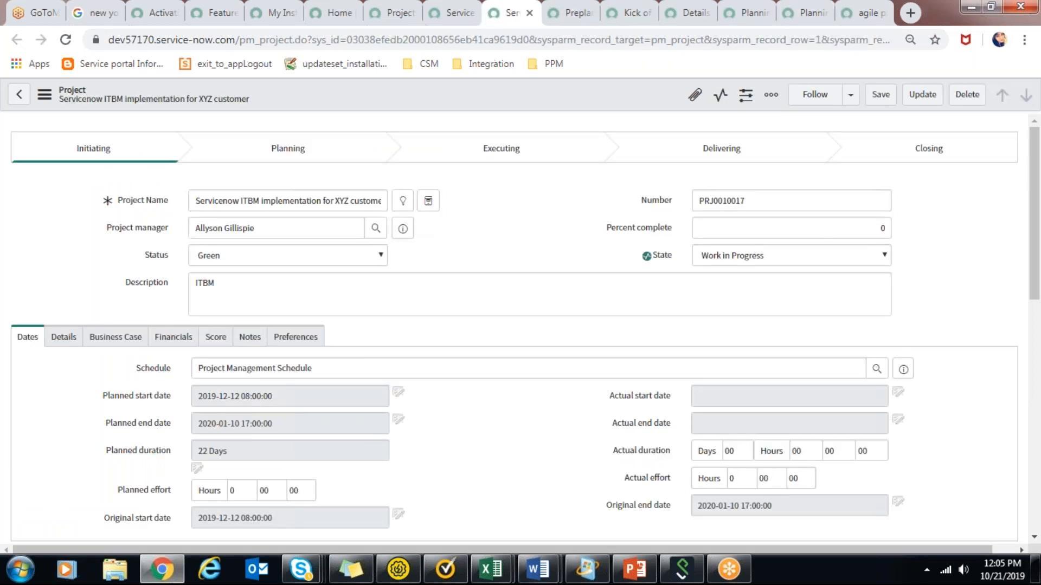
click(480, 8)
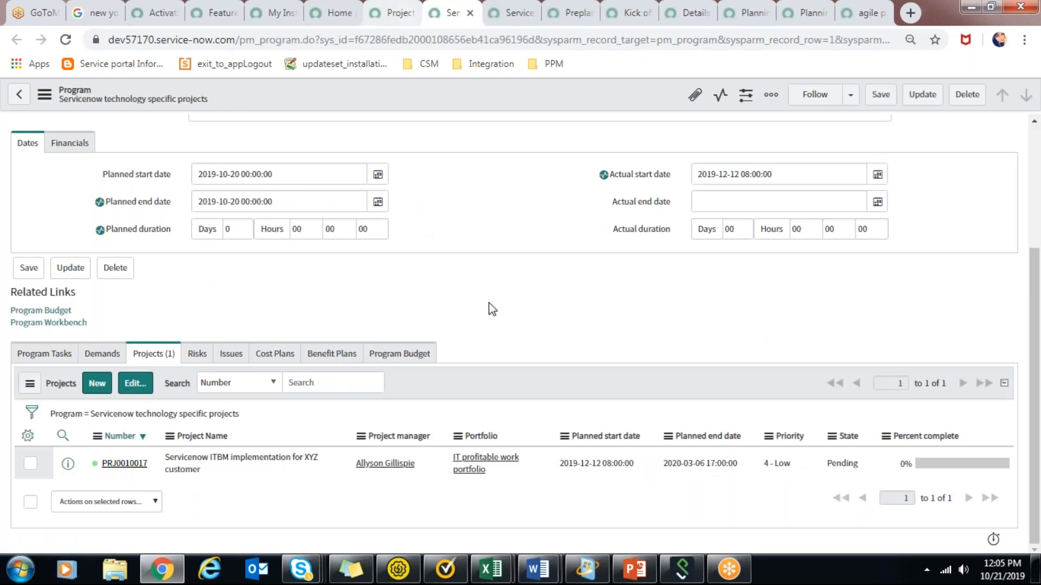
click(98, 384)
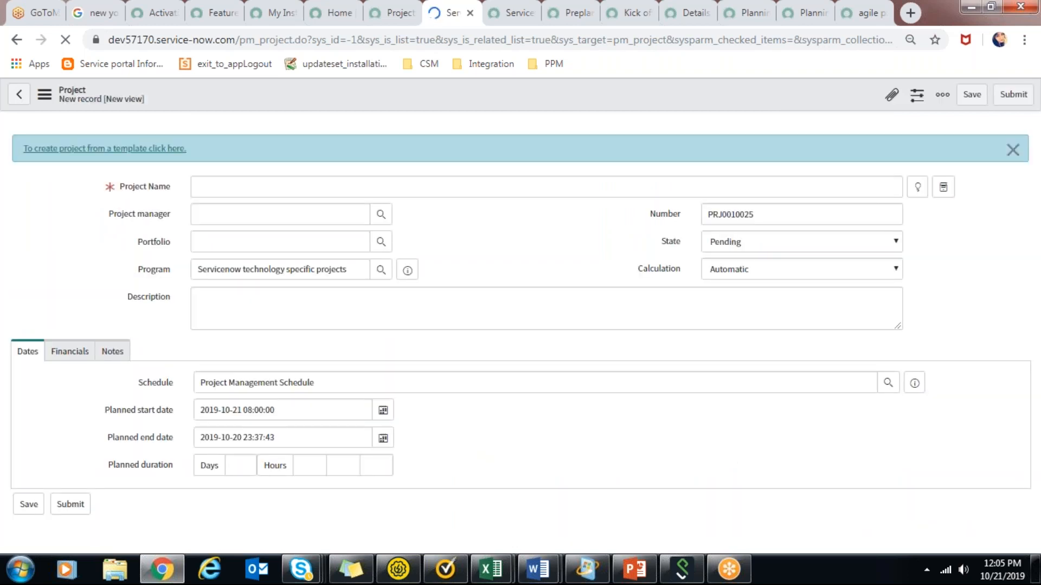
click(385, 415)
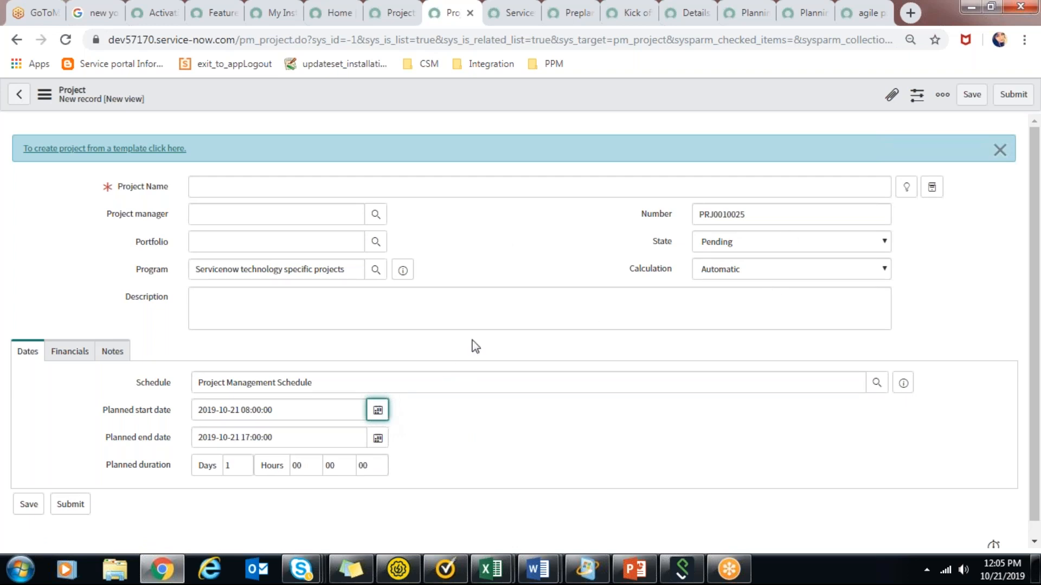
click(379, 413)
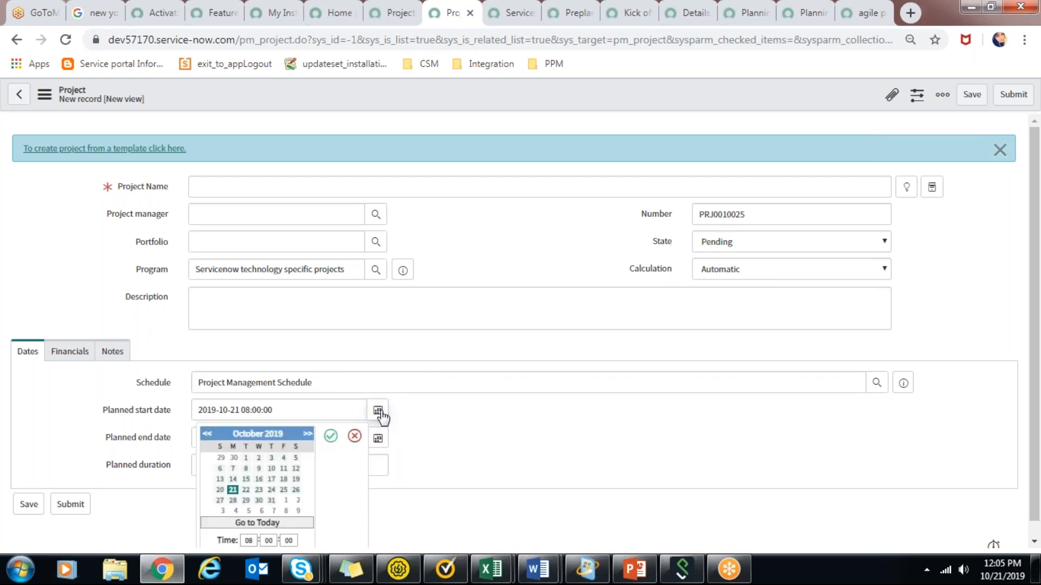
click(271, 480)
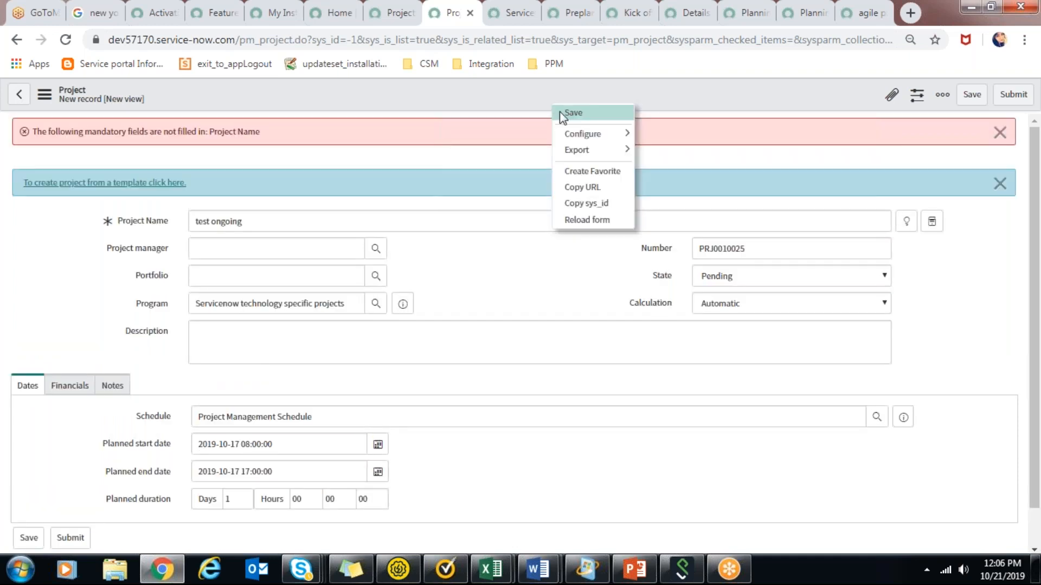
click(562, 116)
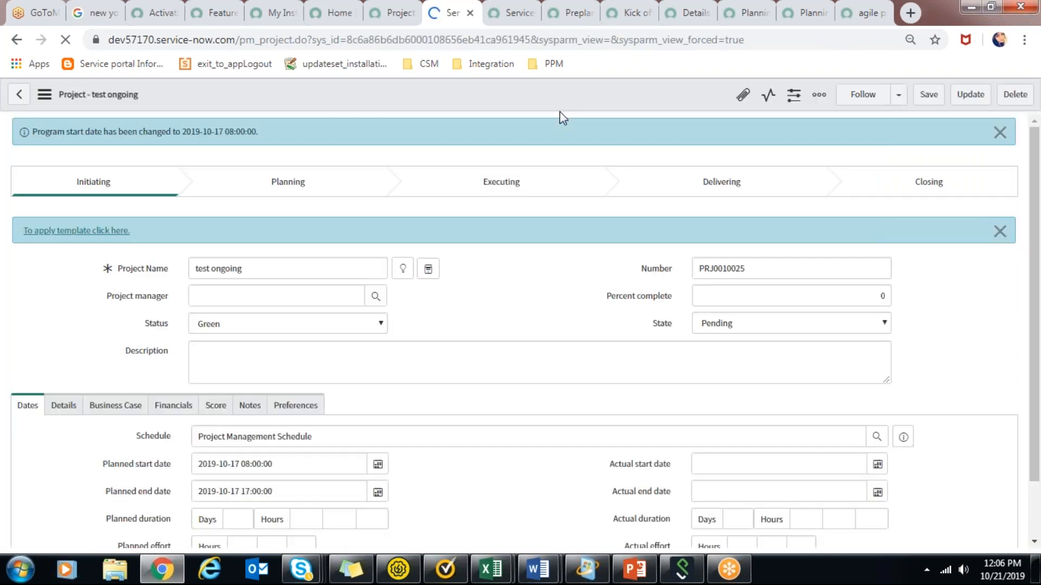
Look over the test ongoing project's related lists and switch to PowerPoint to view the Planning Console slide.
drag(1037, 212, 1040, 477)
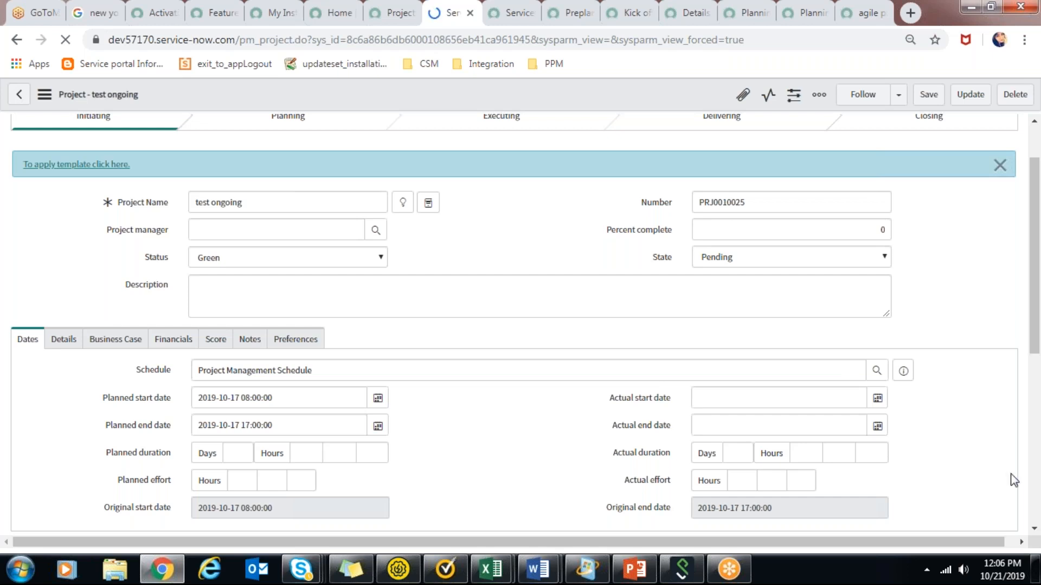
drag(1039, 274, 1039, 433)
scroll(569, 368, down, 1)
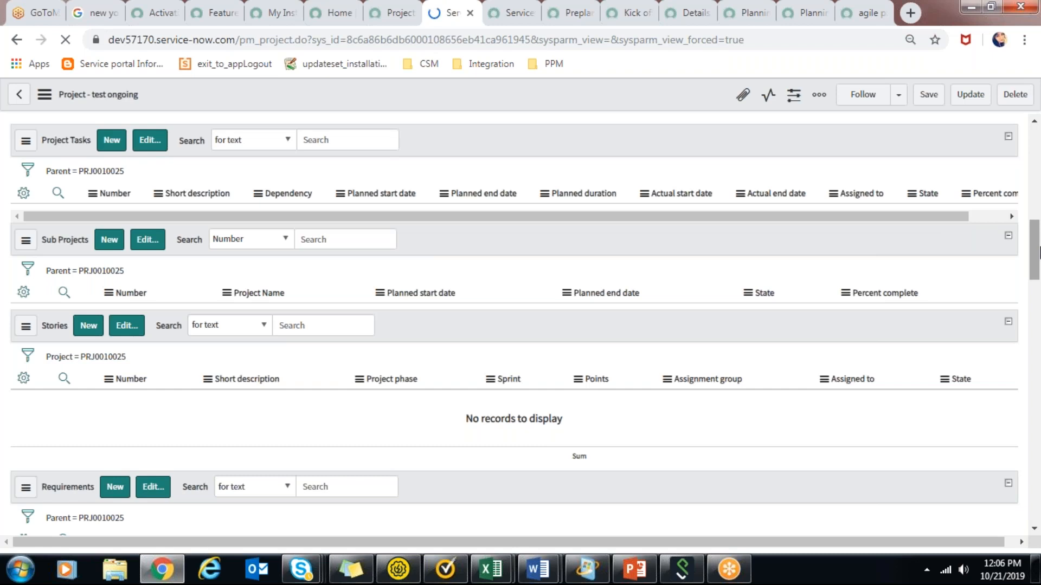
click(650, 581)
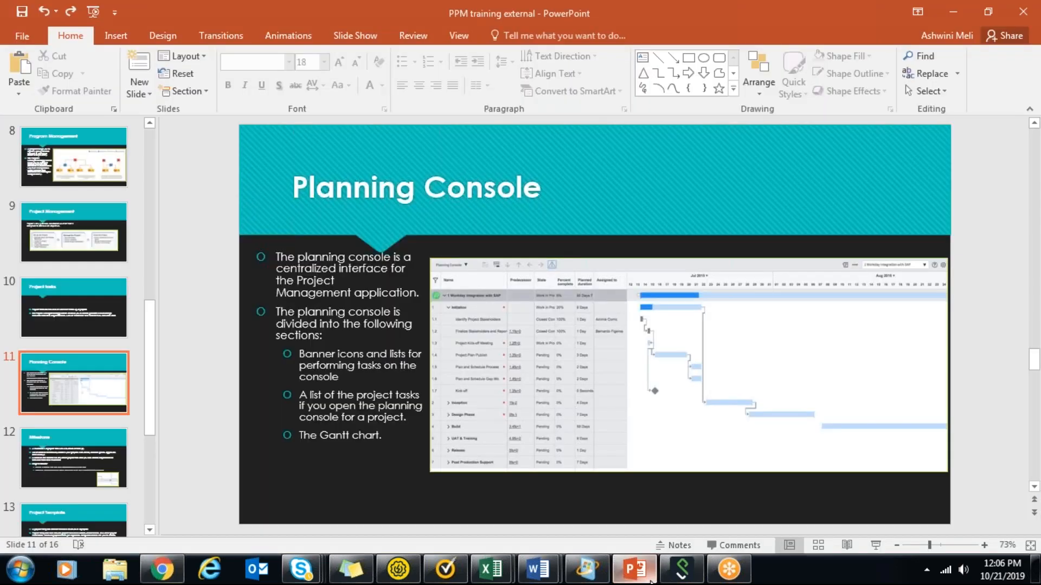
click(651, 581)
click(651, 581)
click(650, 581)
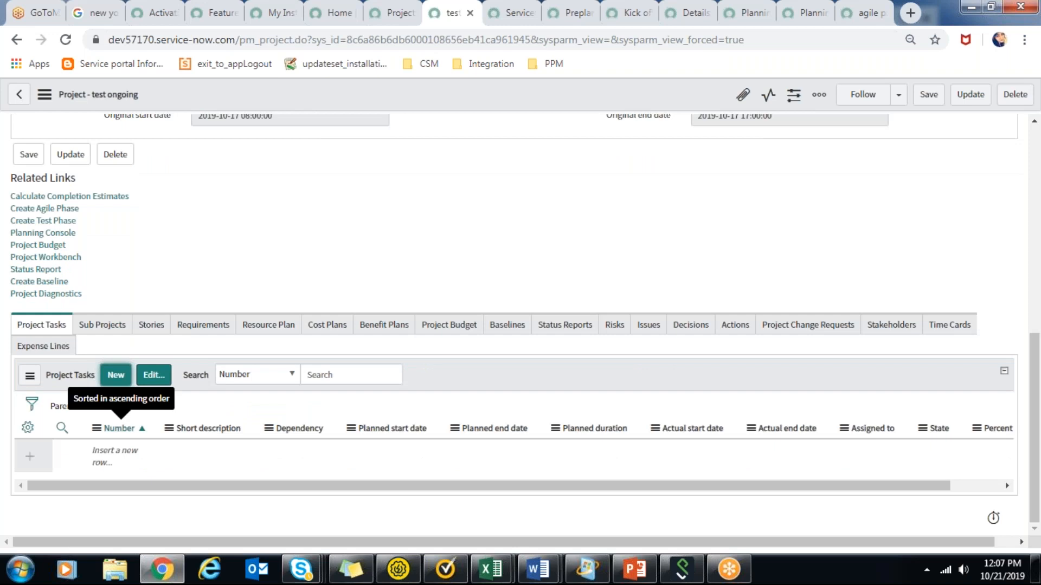
Close all browser tabs after the test ongoing project, leaving the Planning Console without saving its changes.
right_click(450, 6)
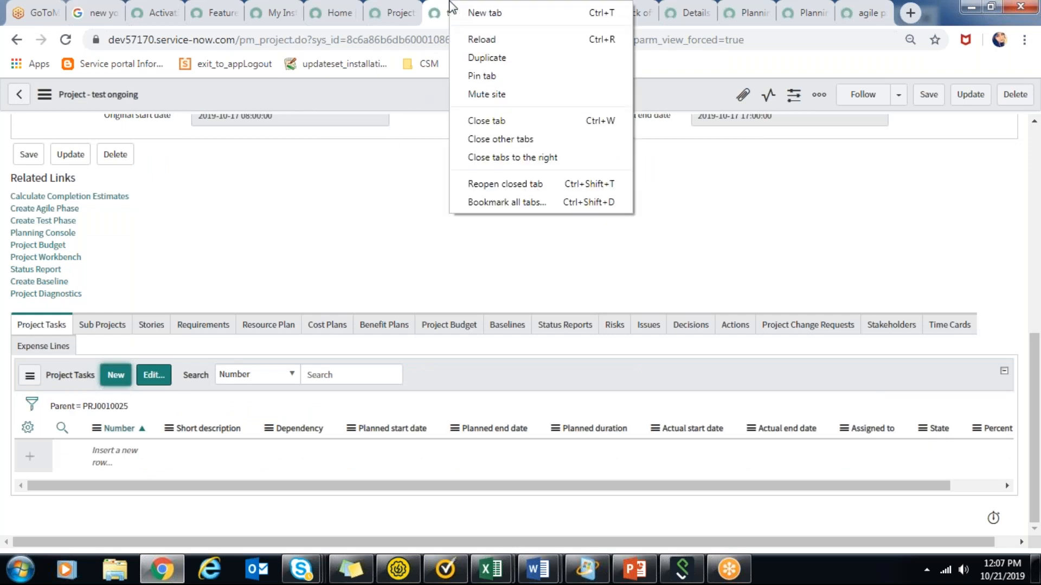
click(539, 157)
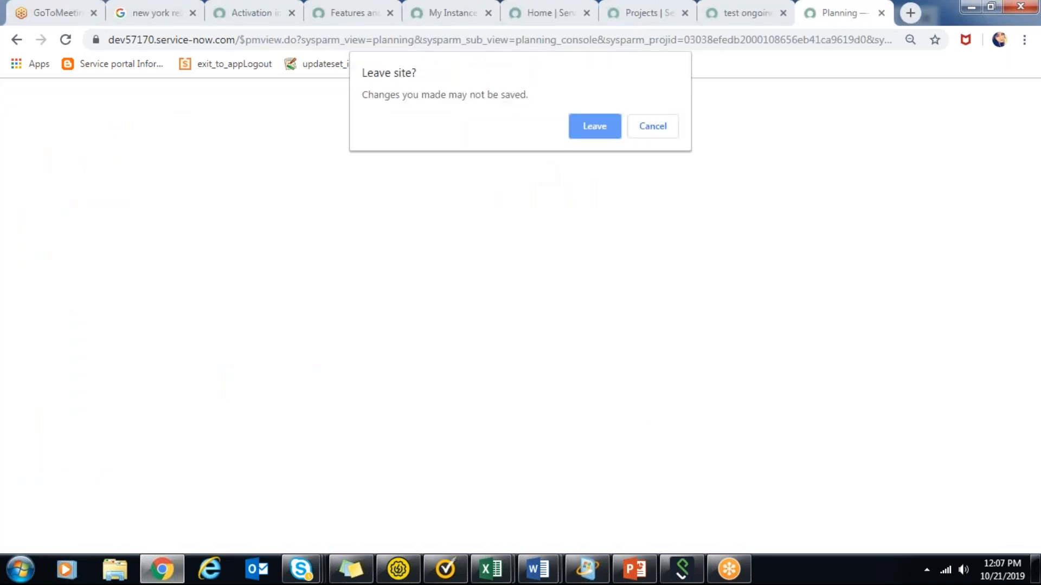
click(613, 123)
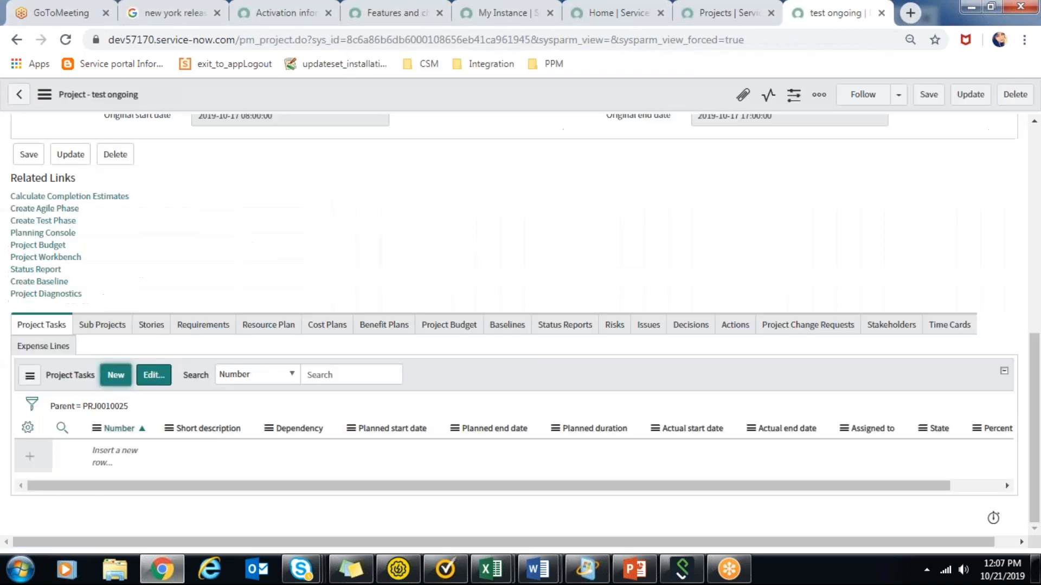
click(115, 375)
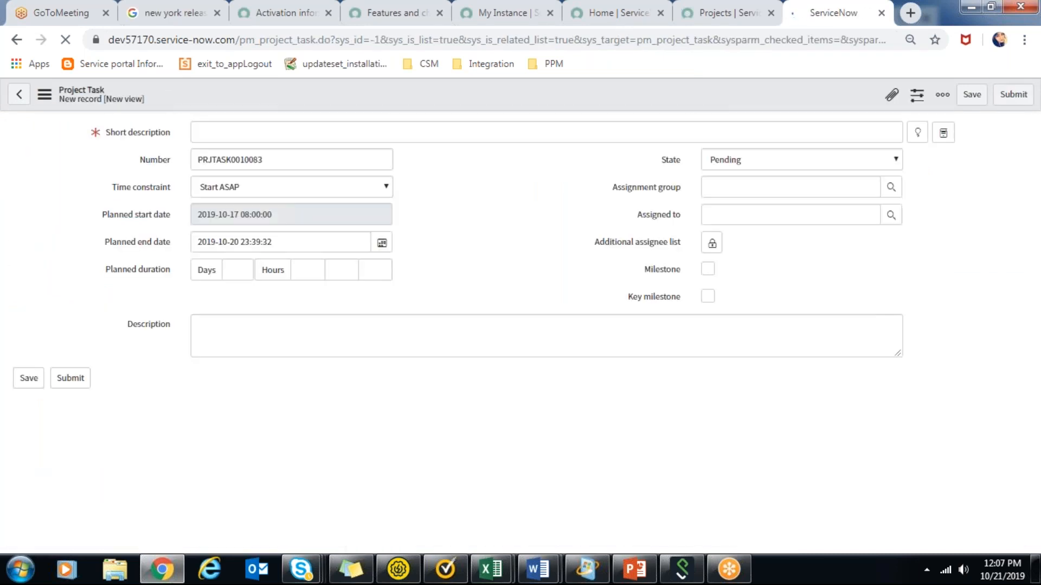
click(325, 130)
text(te)
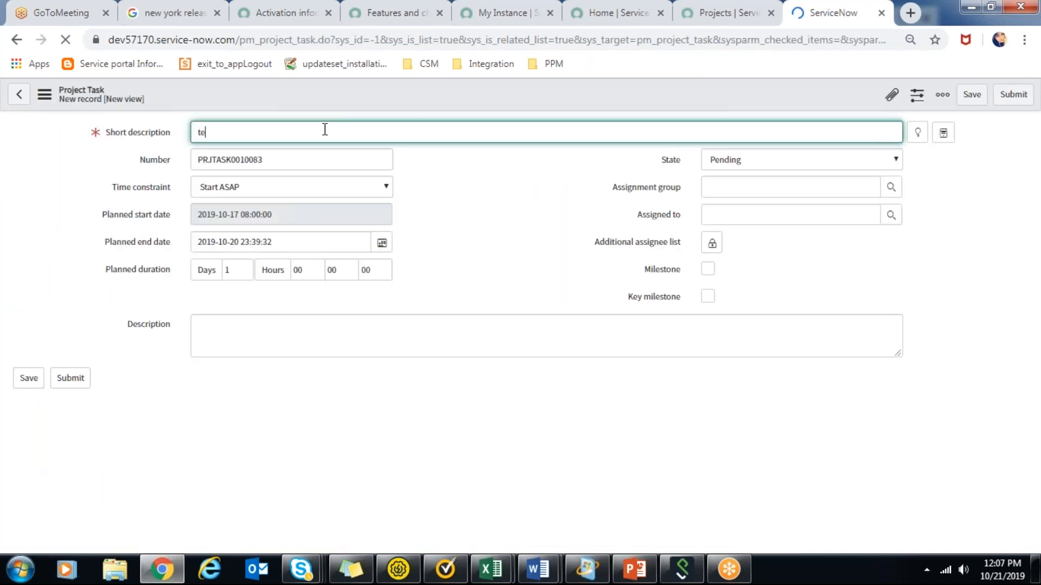
text(st prj task)
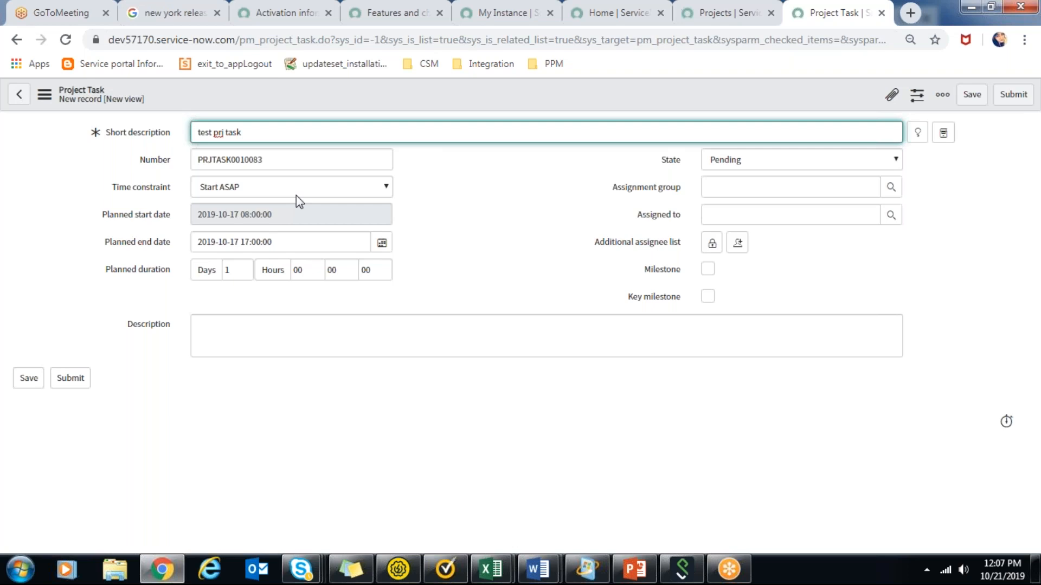
click(382, 242)
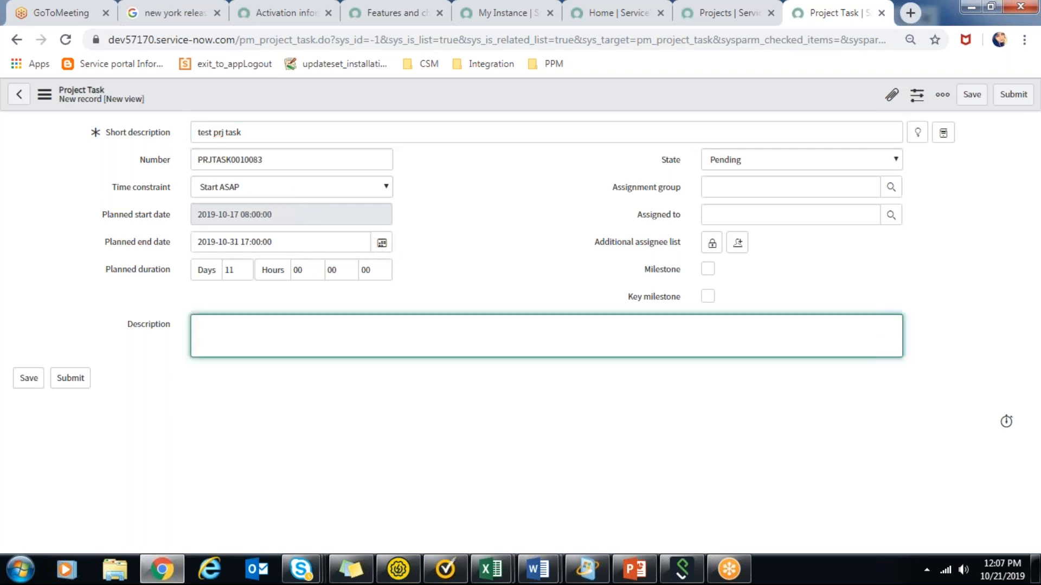
text(test)
click(66, 380)
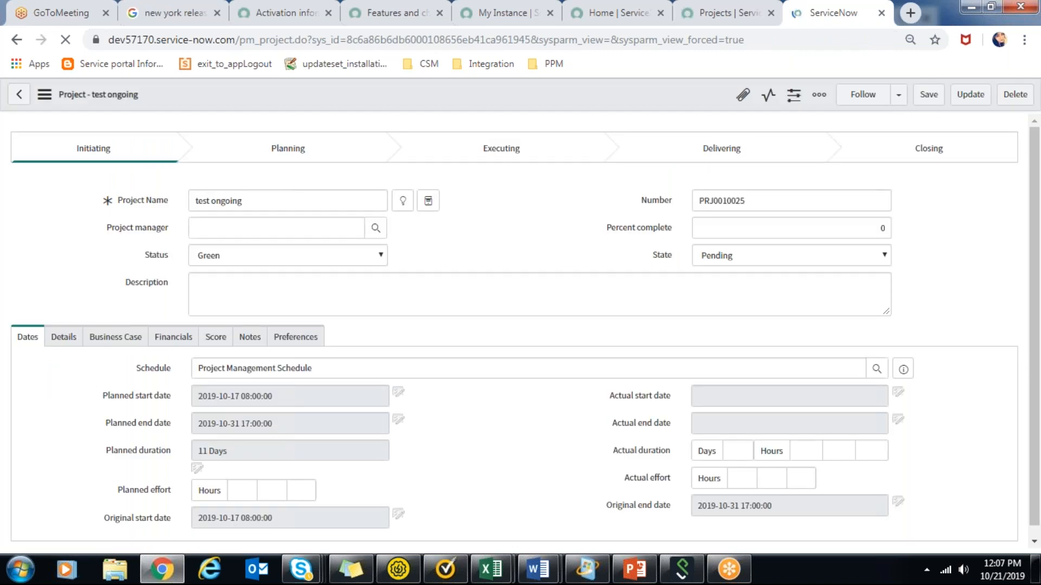
Open the project's Planning Console and check the status indicators beside test ongoing and test prj task.
scroll(315, 447, down, 4)
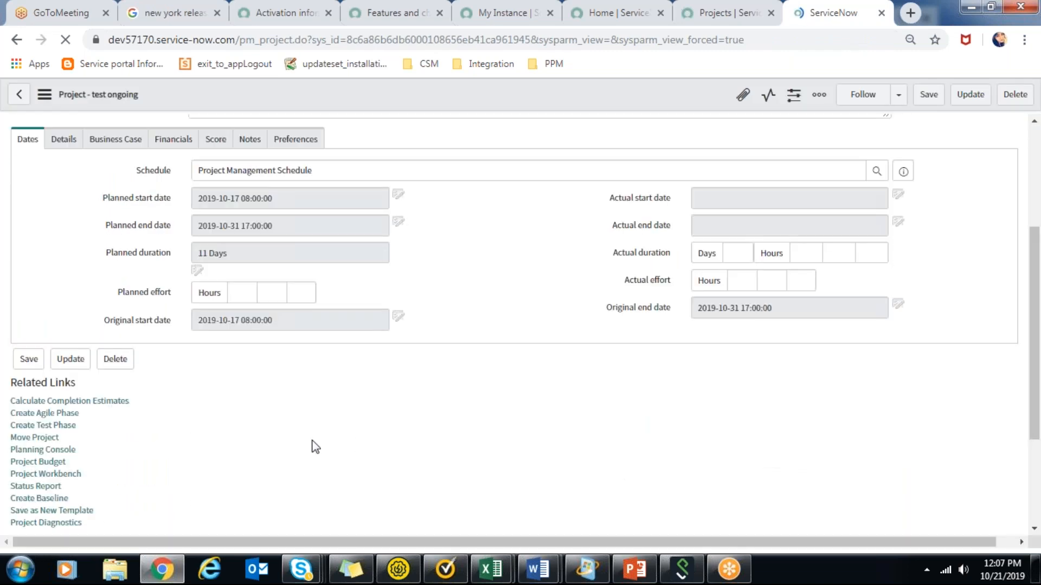
click(71, 453)
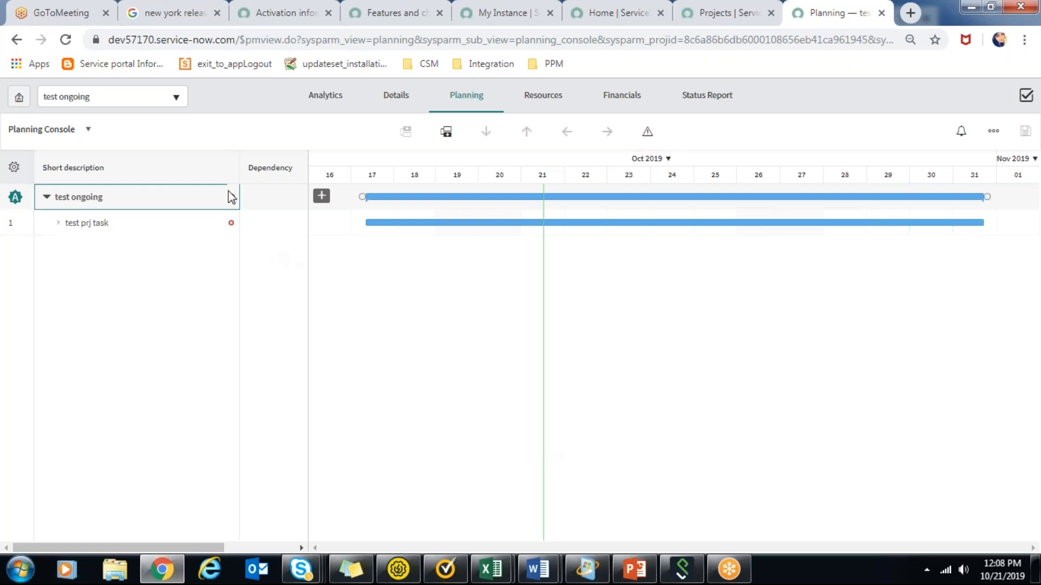
mouse_move(233, 202)
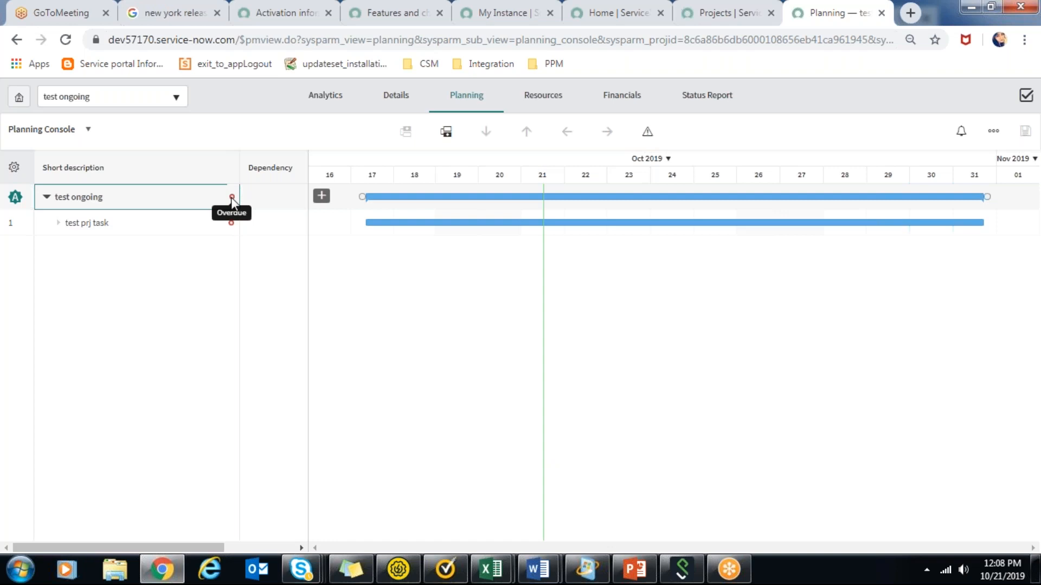
mouse_move(231, 223)
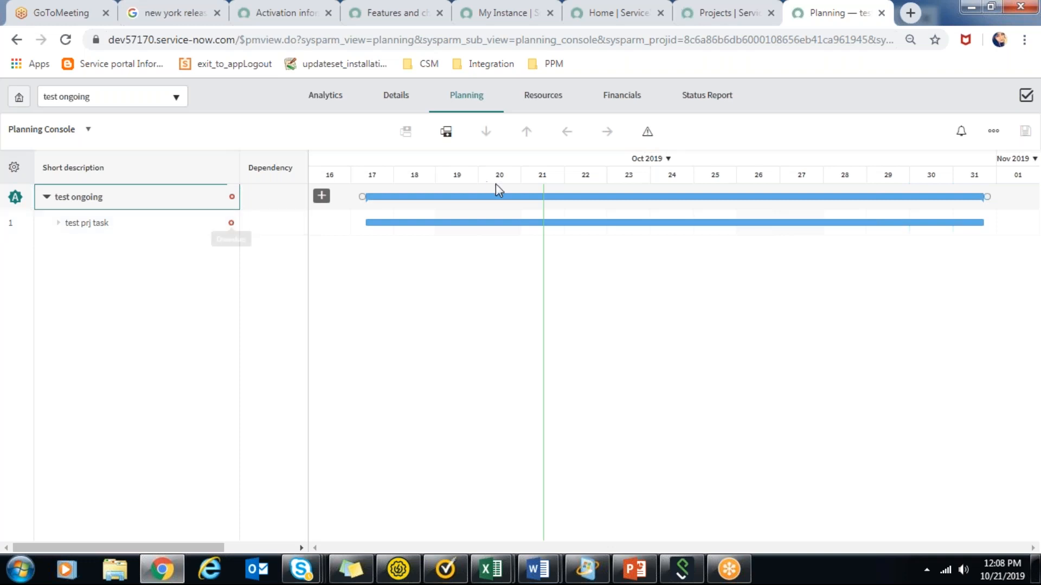
Filter the projects list to project names containing ongoing.
click(728, 2)
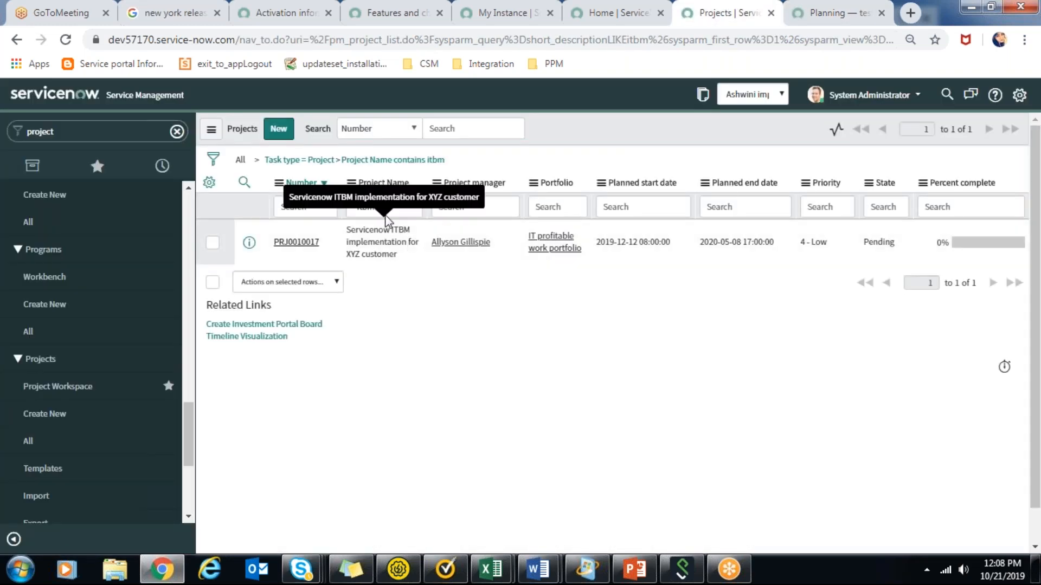
click(397, 209)
key(BackSpace)
key(BackSpace)
key(BackSpace)
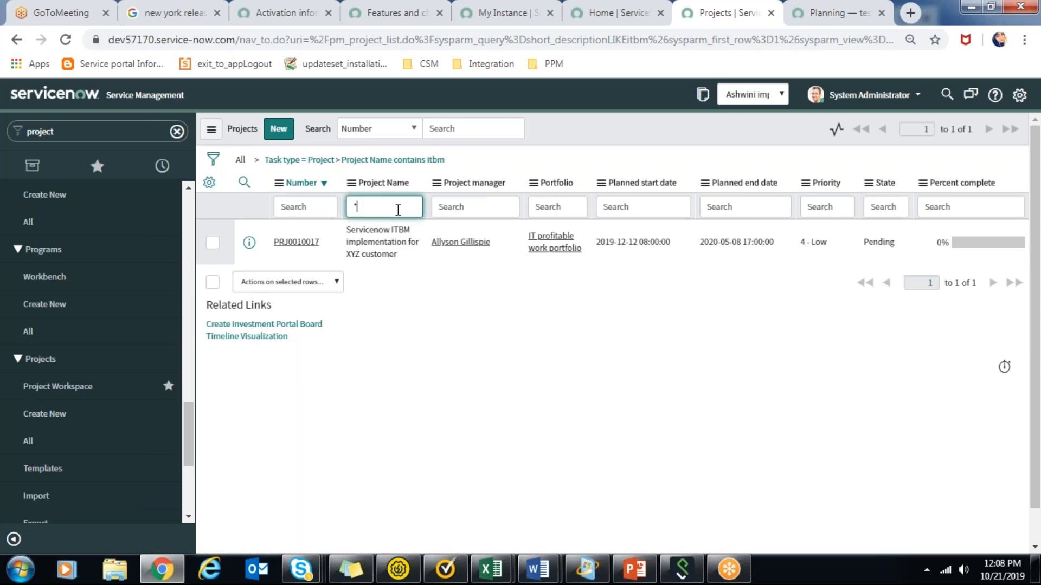
text(ongoing)
key(Return)
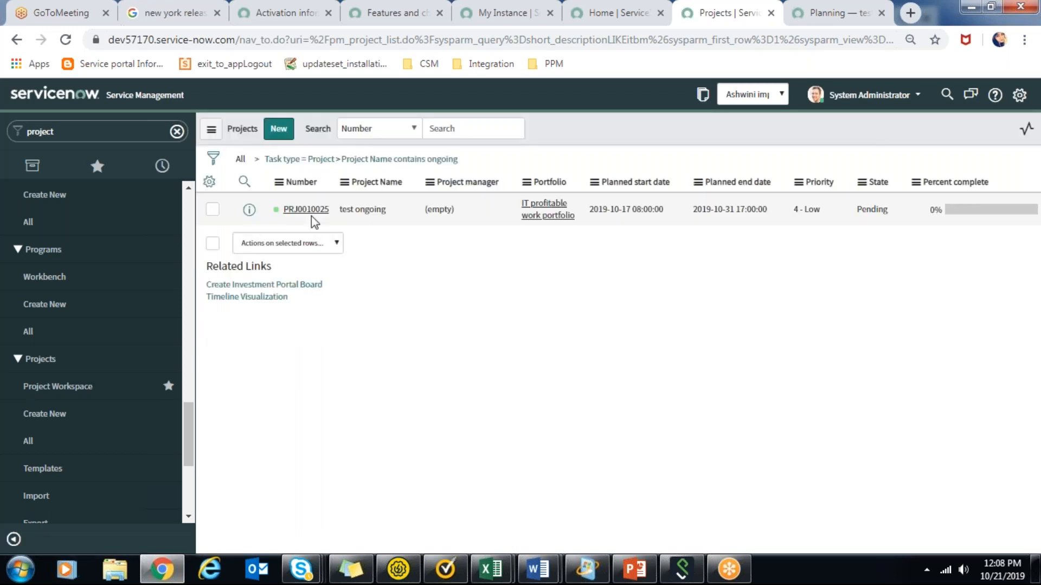
Open the test ongoing project and its test prj task record, each in its own browser tab.
middle_click(308, 210)
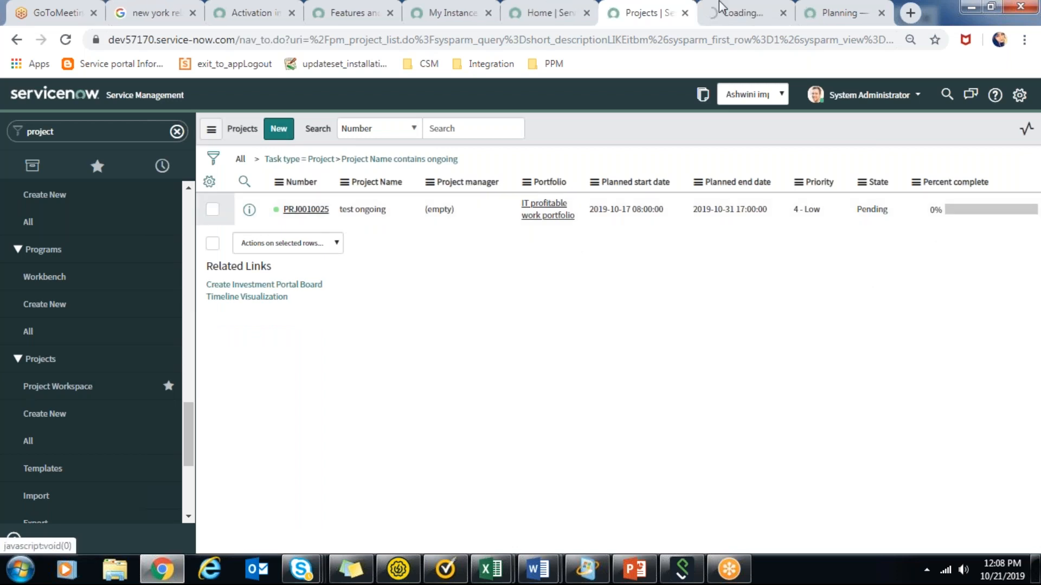
click(723, 7)
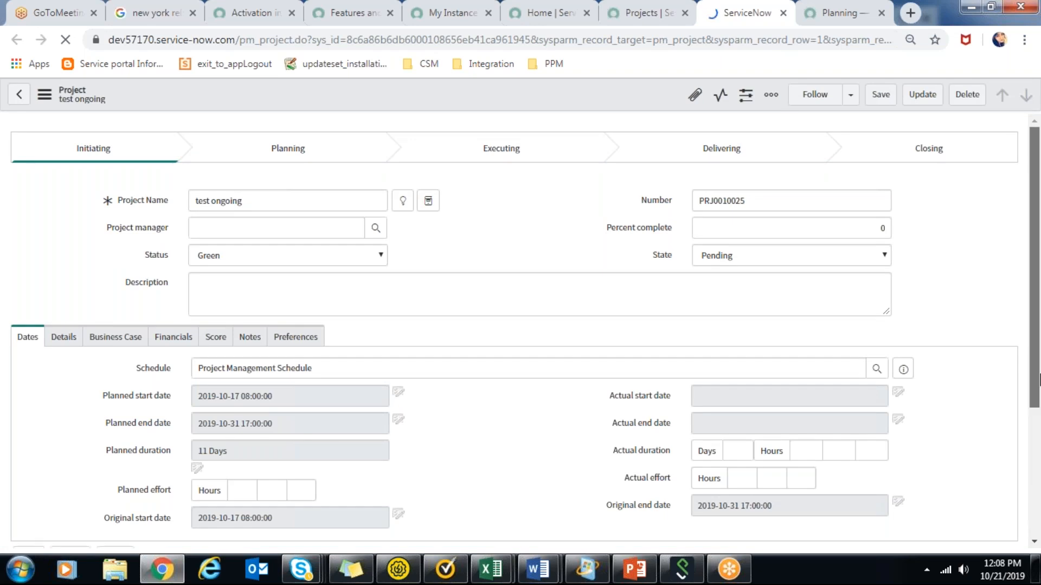
scroll(1039, 380, down, 2)
scroll(1038, 532, down, 2)
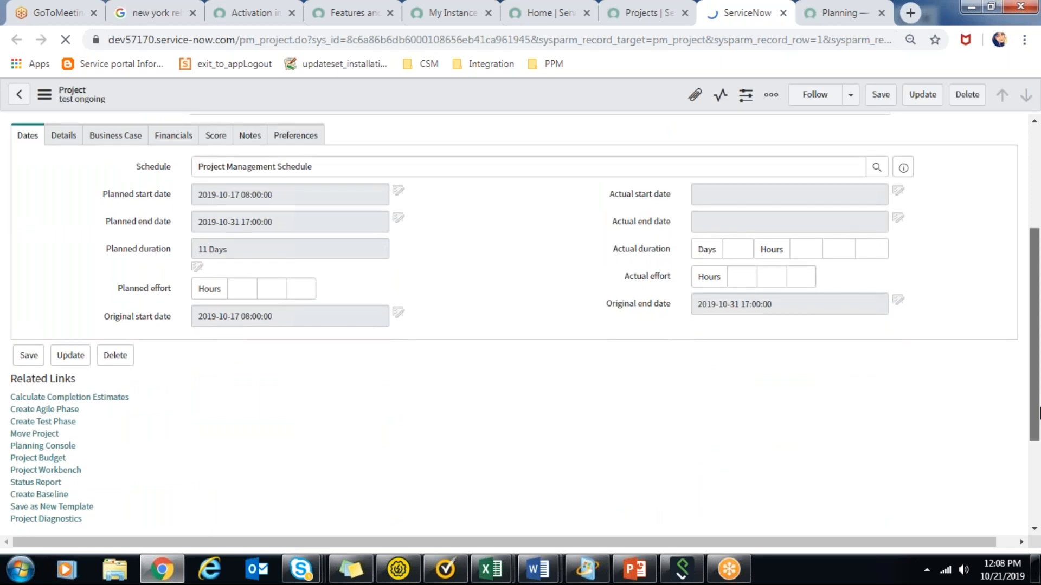
middle_click(136, 472)
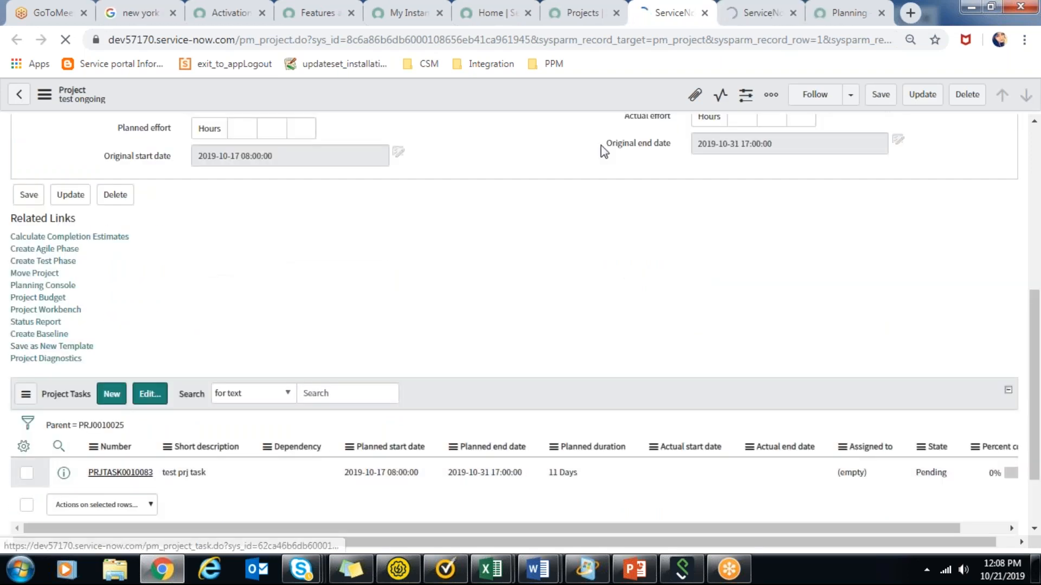
click(758, 2)
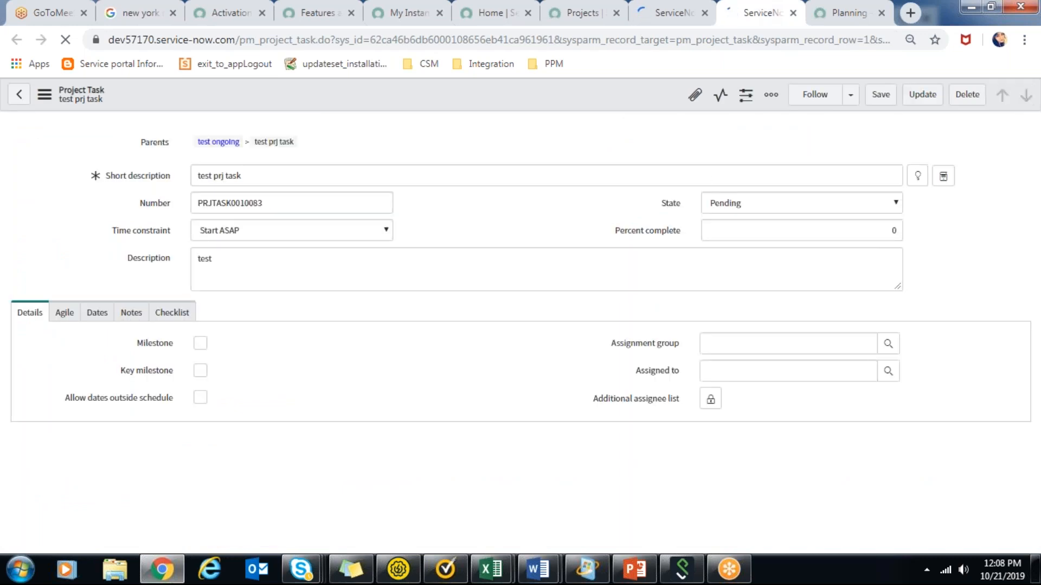
Set test prj task's state to Work in Progress, save it, and reload the Planning Console.
click(783, 209)
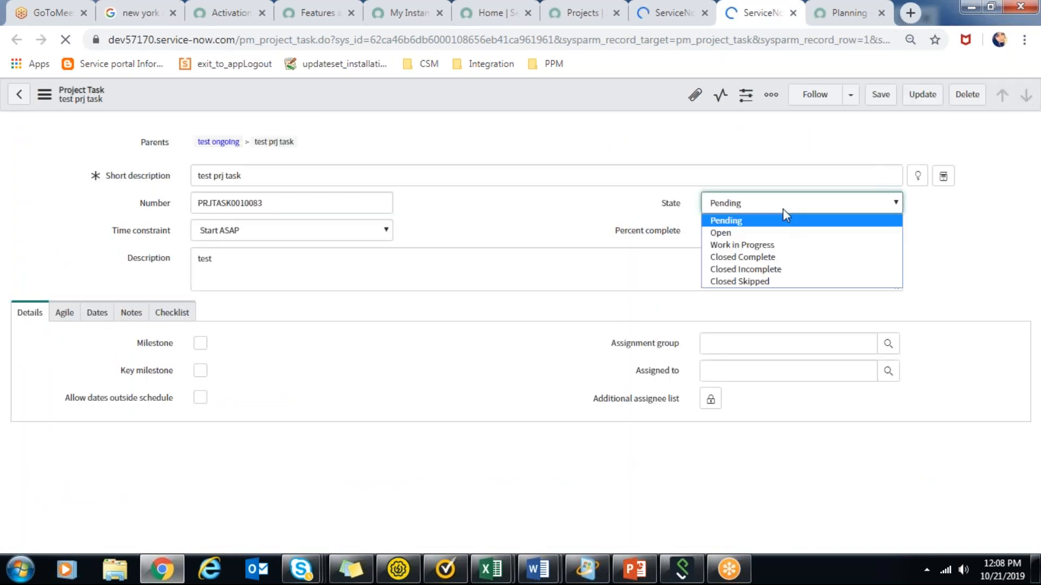
click(786, 244)
click(881, 95)
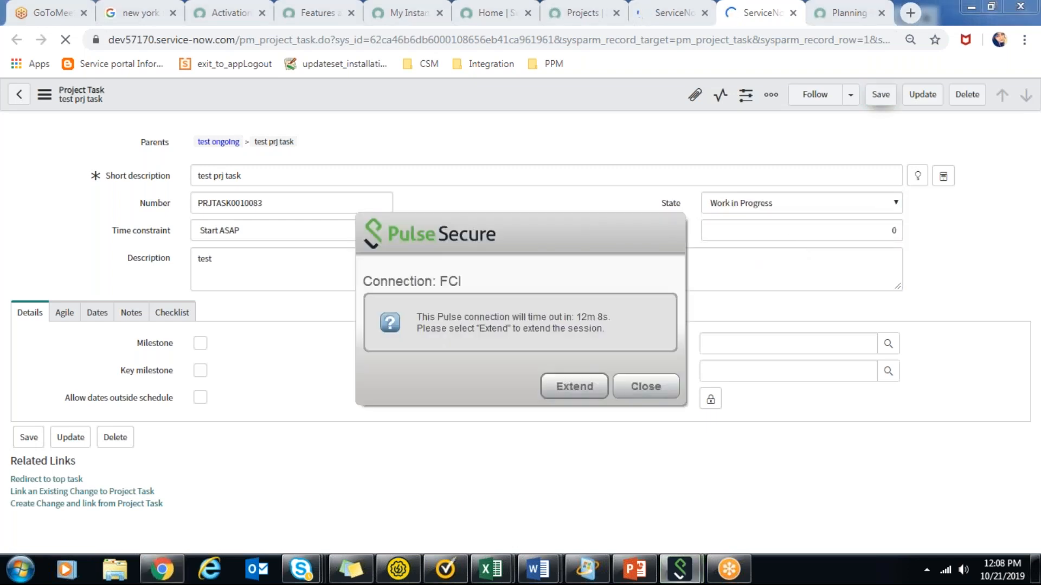
click(662, 393)
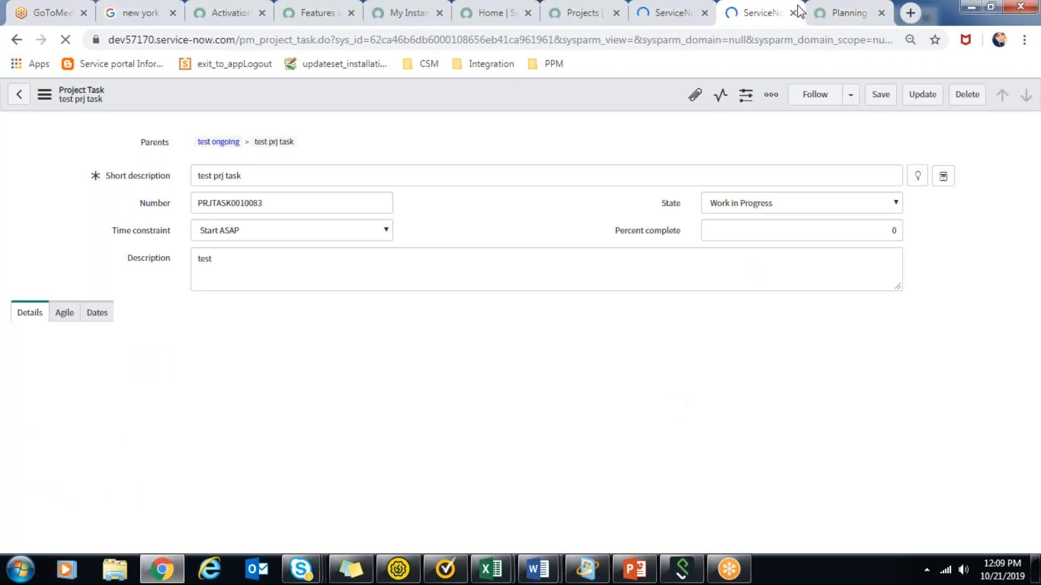
click(846, 12)
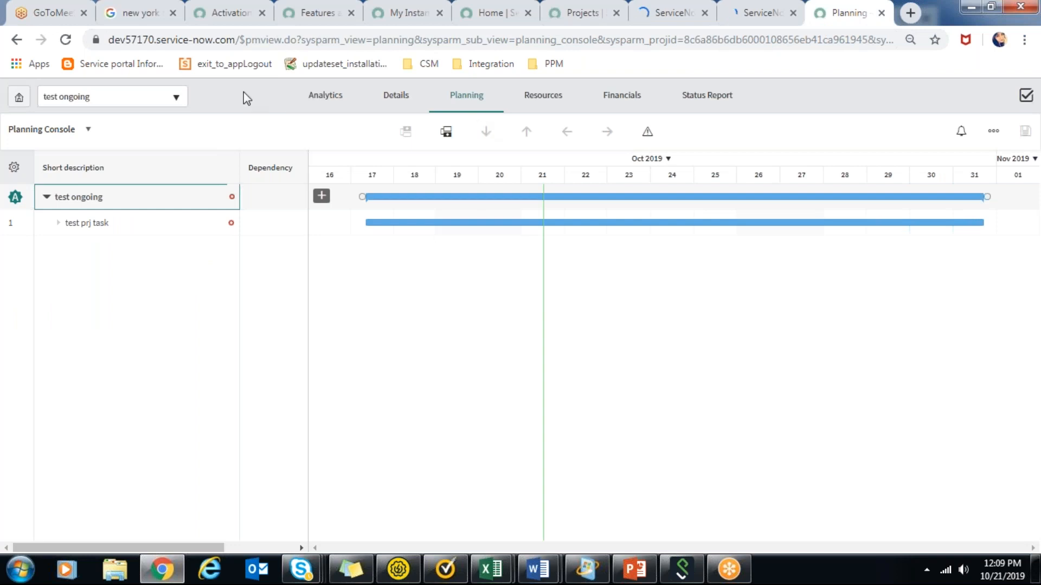
click(65, 40)
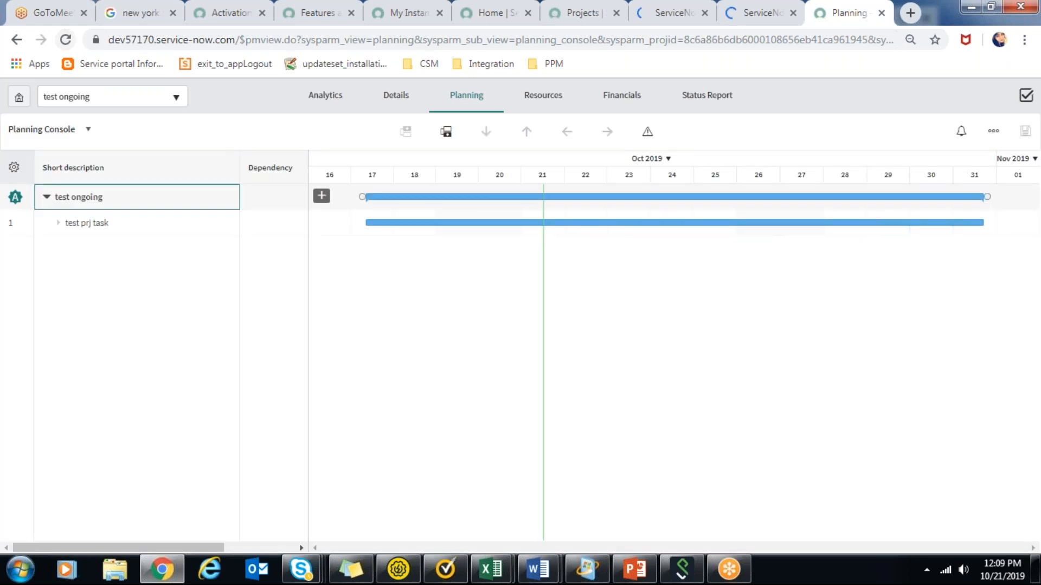
Set test prj task's state to Closed Complete and save the record.
click(752, 6)
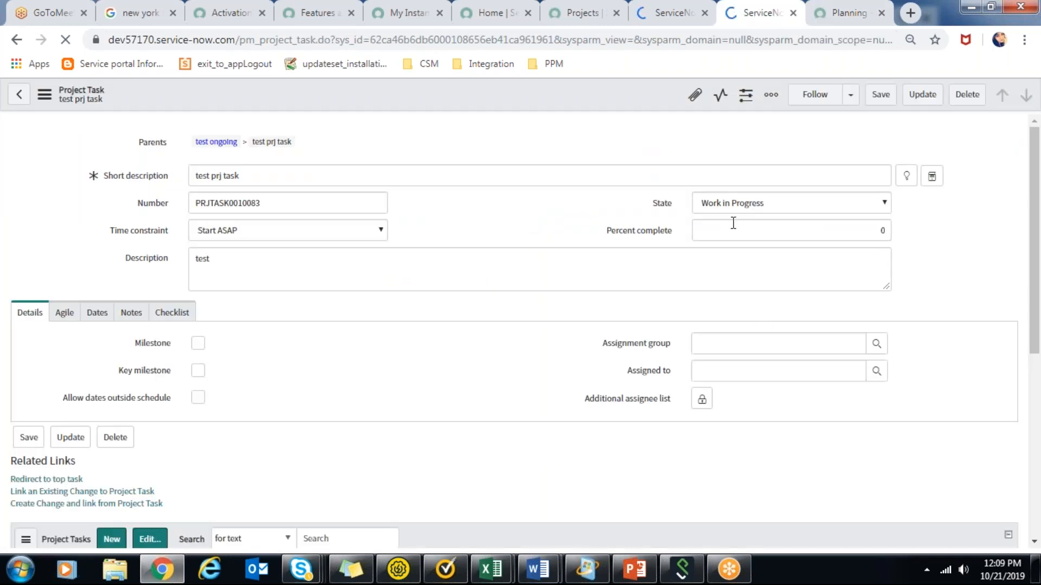
click(748, 204)
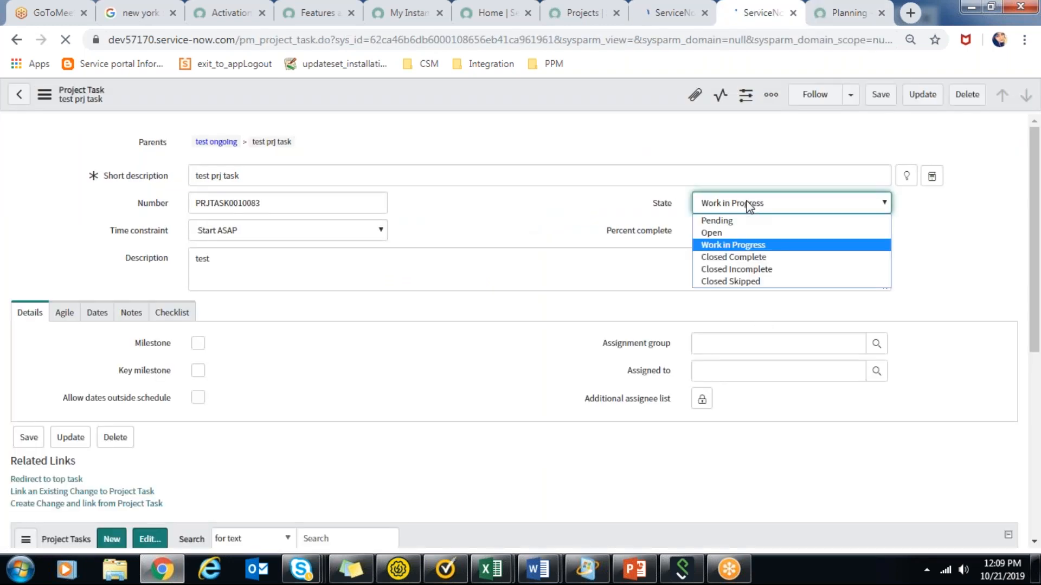
click(760, 256)
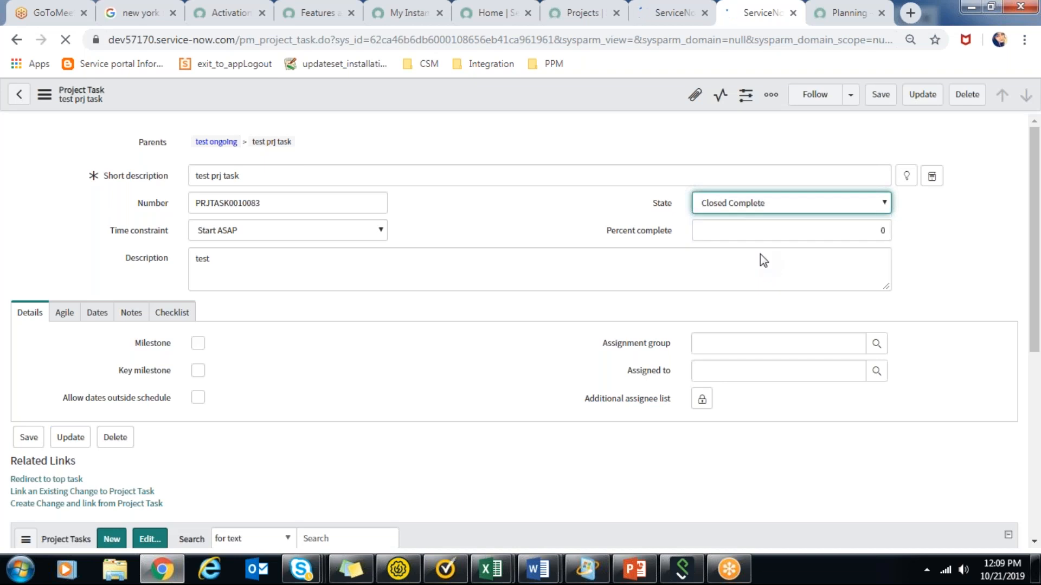
click(779, 199)
click(779, 200)
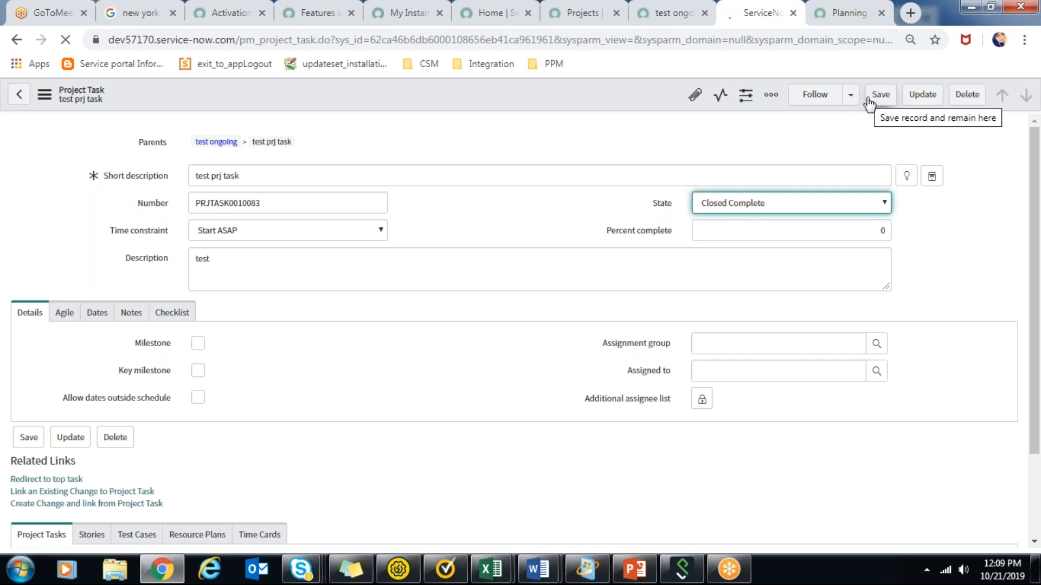
click(867, 99)
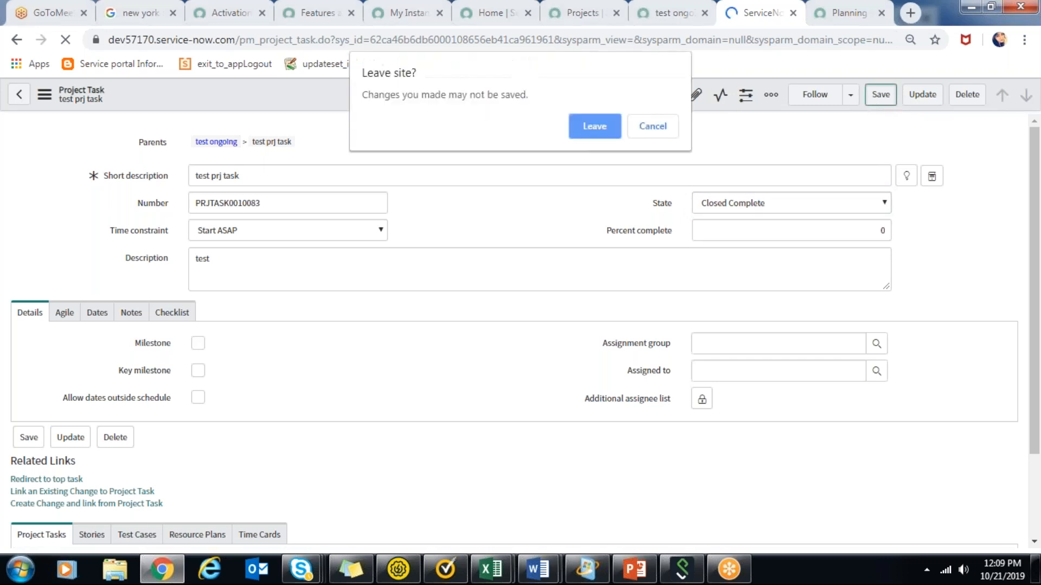
click(664, 128)
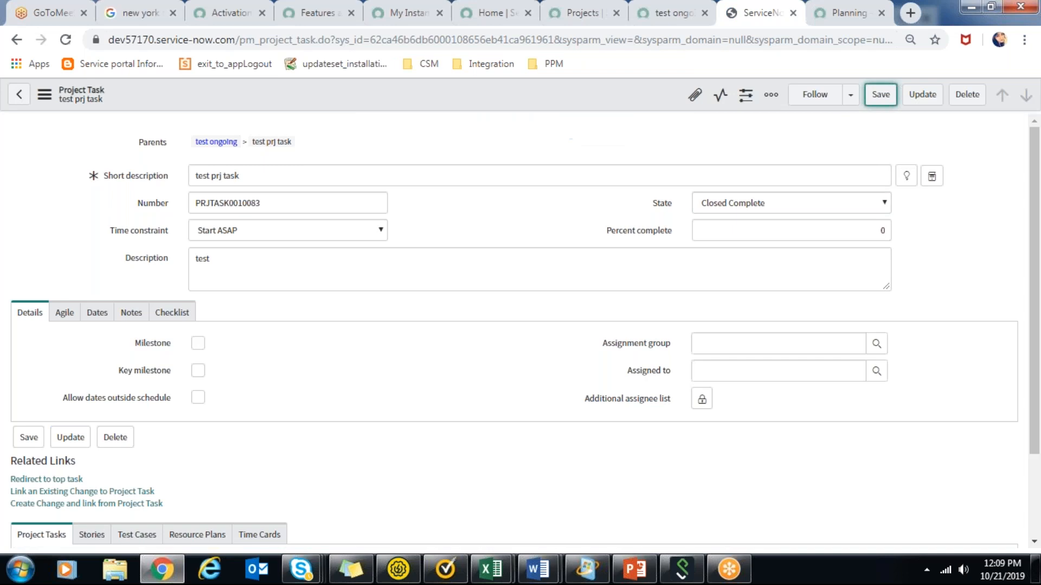
click(874, 98)
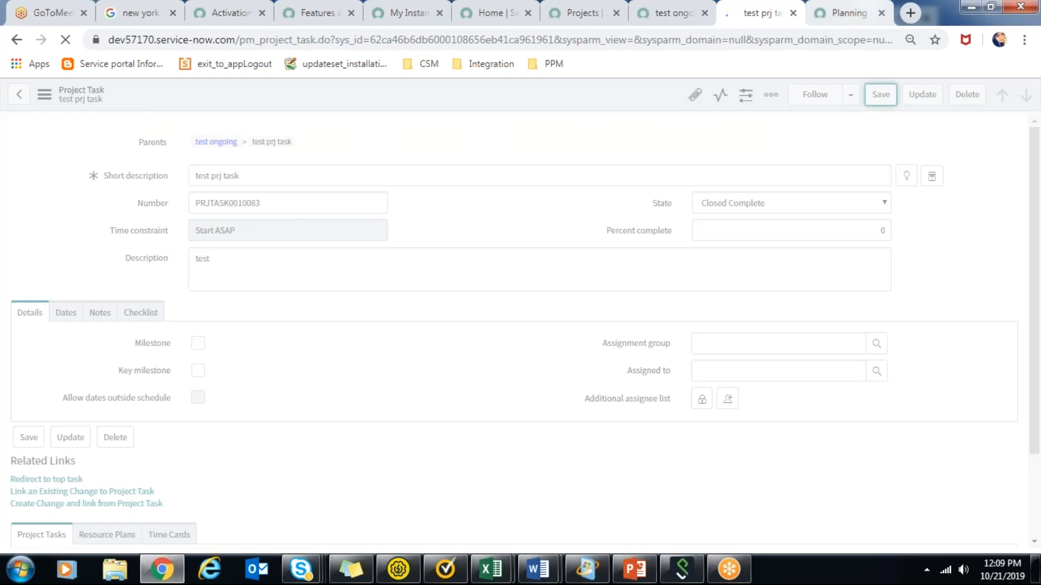
Show the Planning Console timeline at Quarter zoom level, reload it, and check the details of the test ongoing and test prj task bars.
click(846, 12)
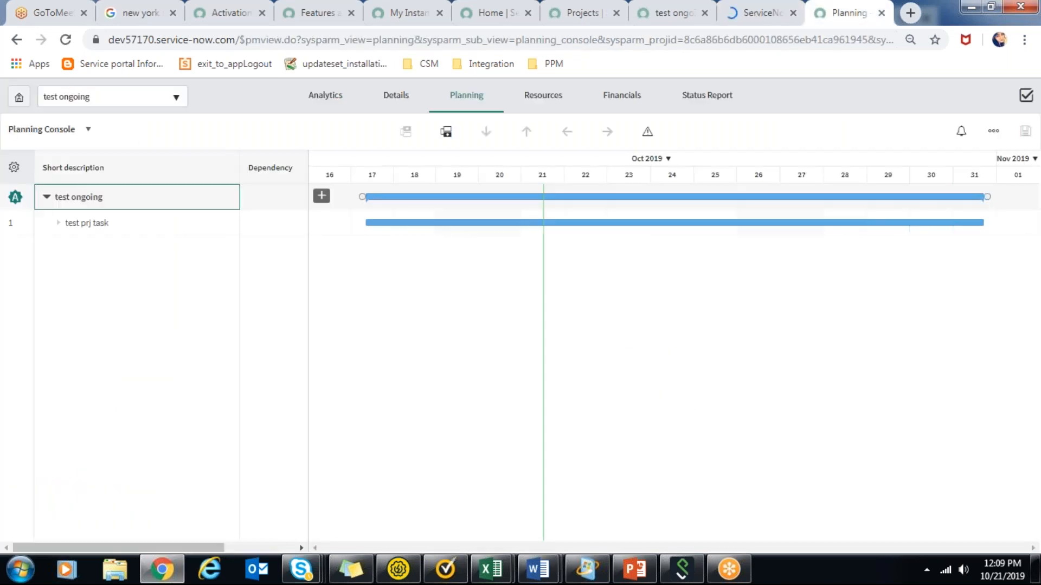
click(667, 163)
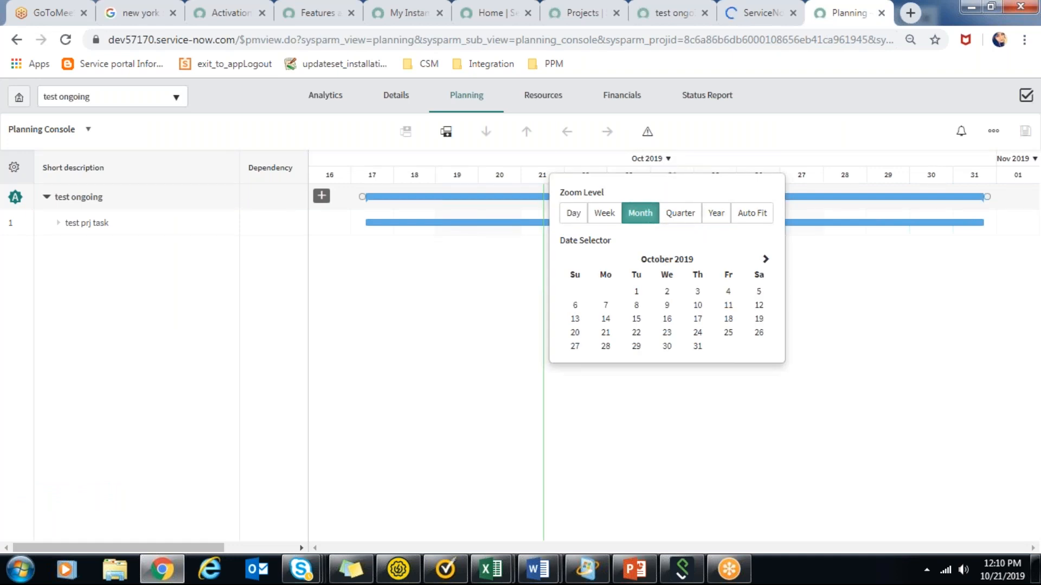
click(680, 214)
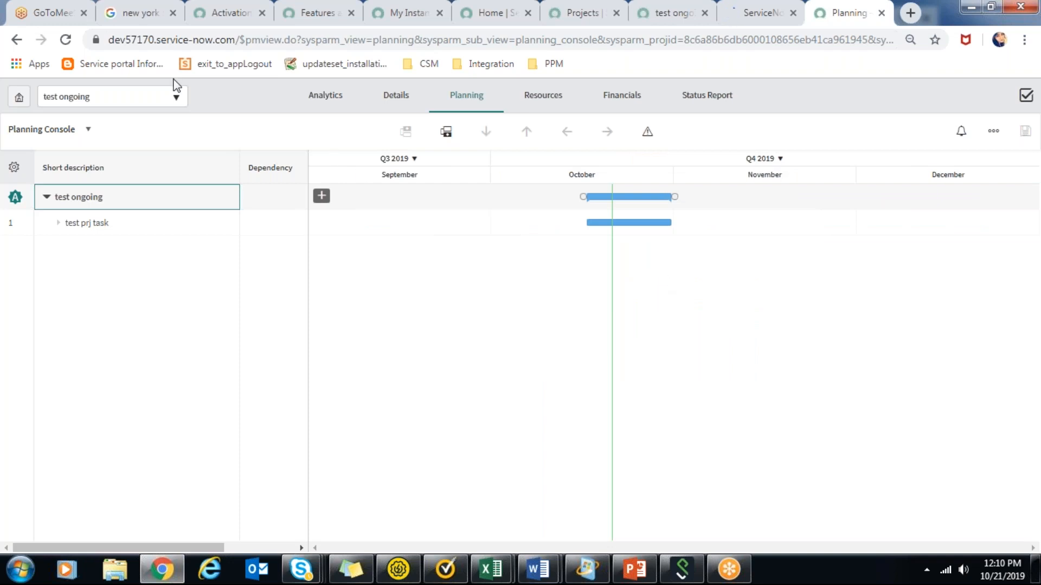
click(65, 41)
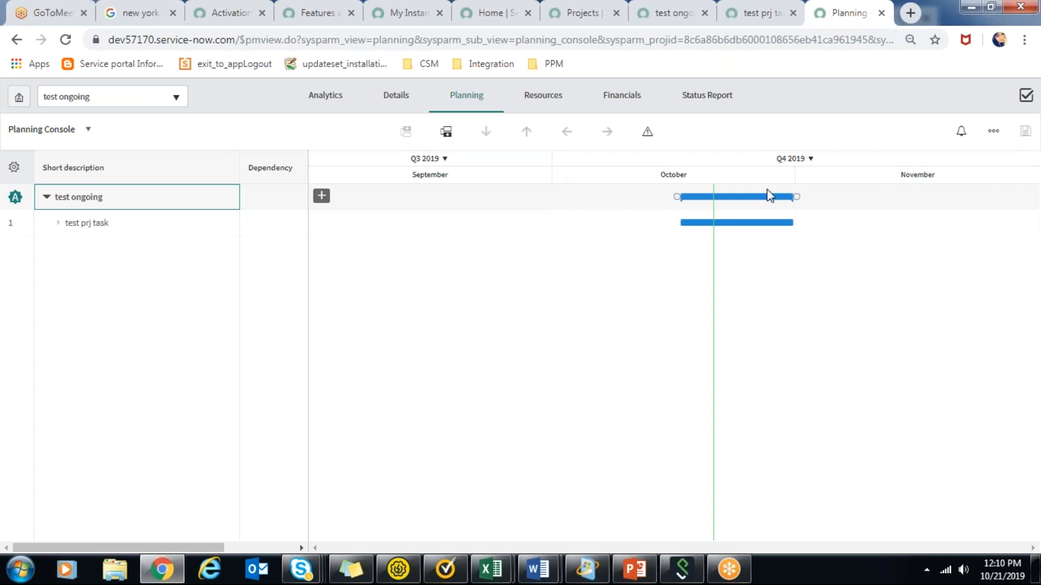
mouse_move(755, 205)
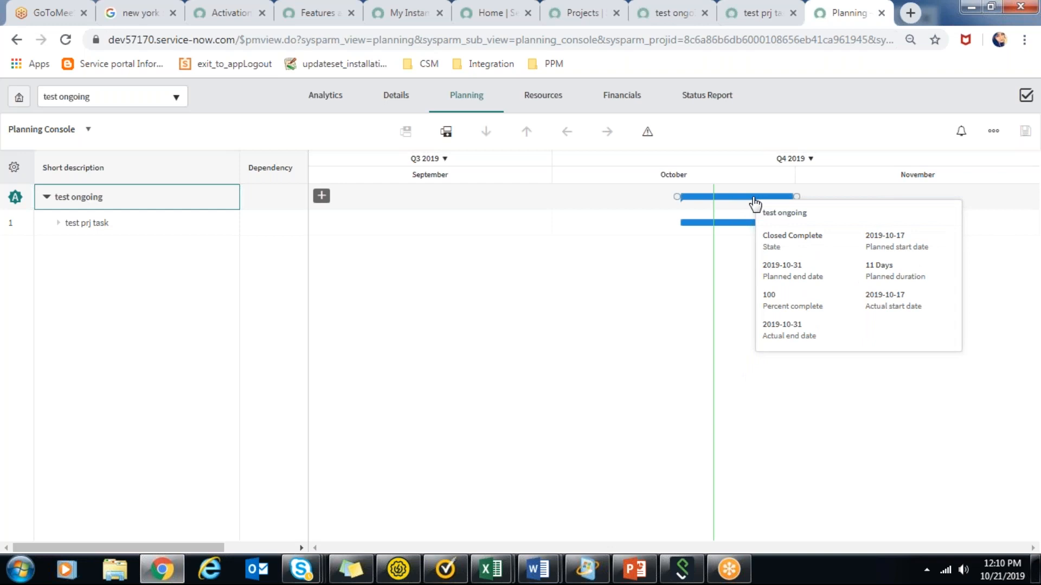
mouse_move(727, 223)
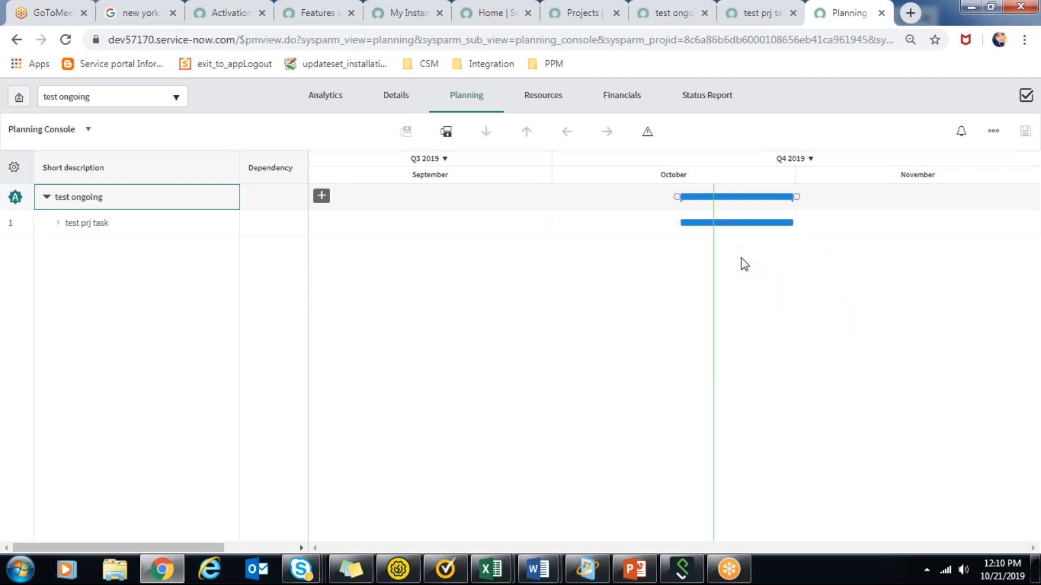
Examine the Planning Console's additional options for test ongoing, covering baselines, project copy and move, Gantt view settings and help.
key(Left)
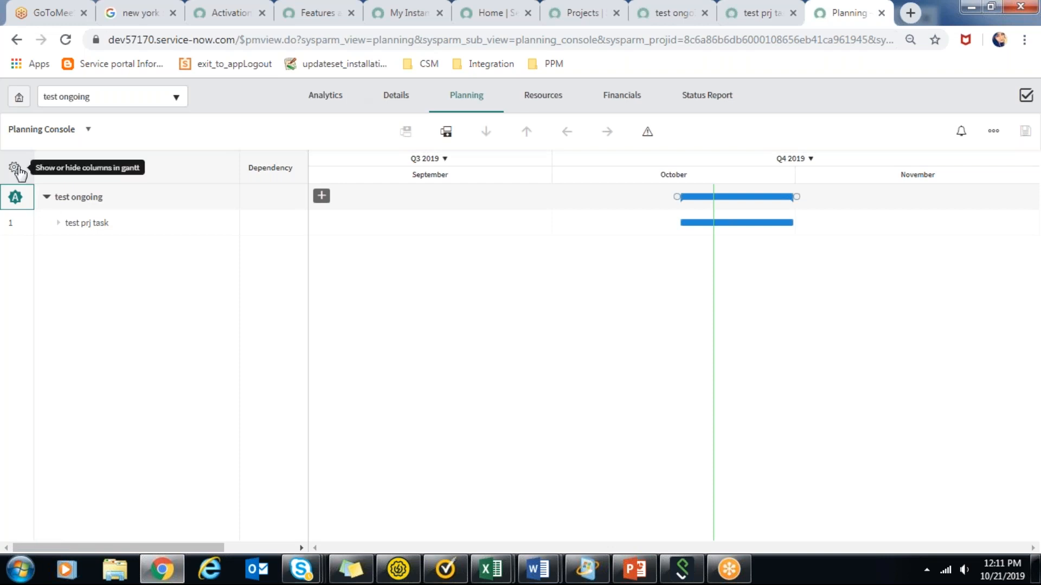
mouse_move(18, 199)
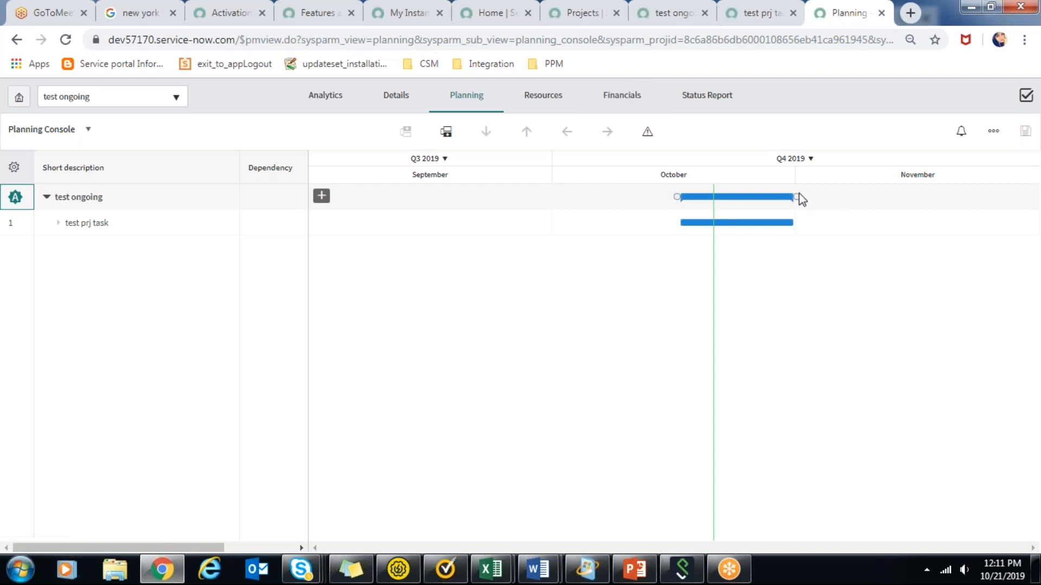
mouse_move(780, 223)
click(989, 131)
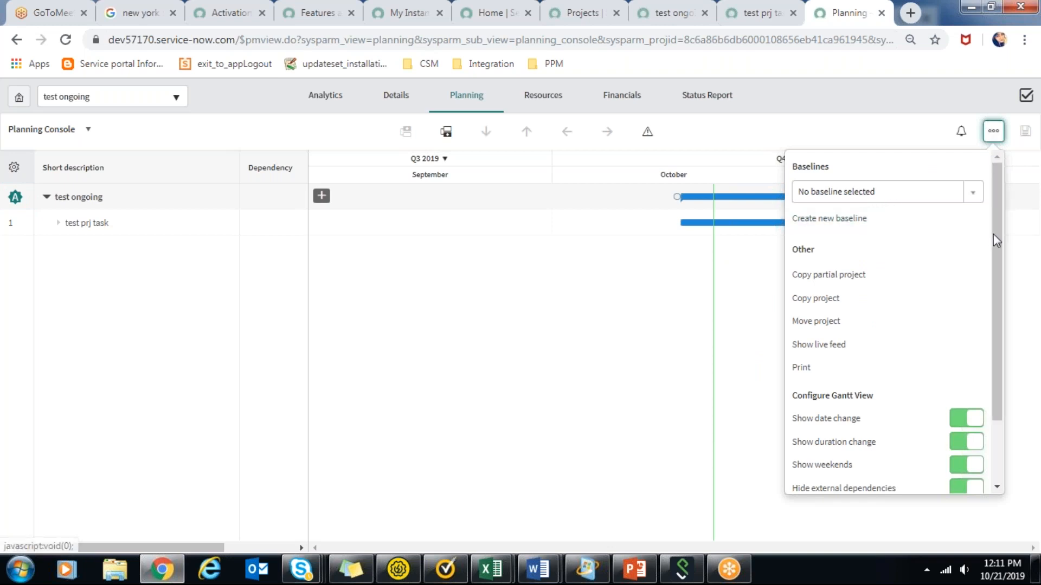
drag(997, 243, 1002, 282)
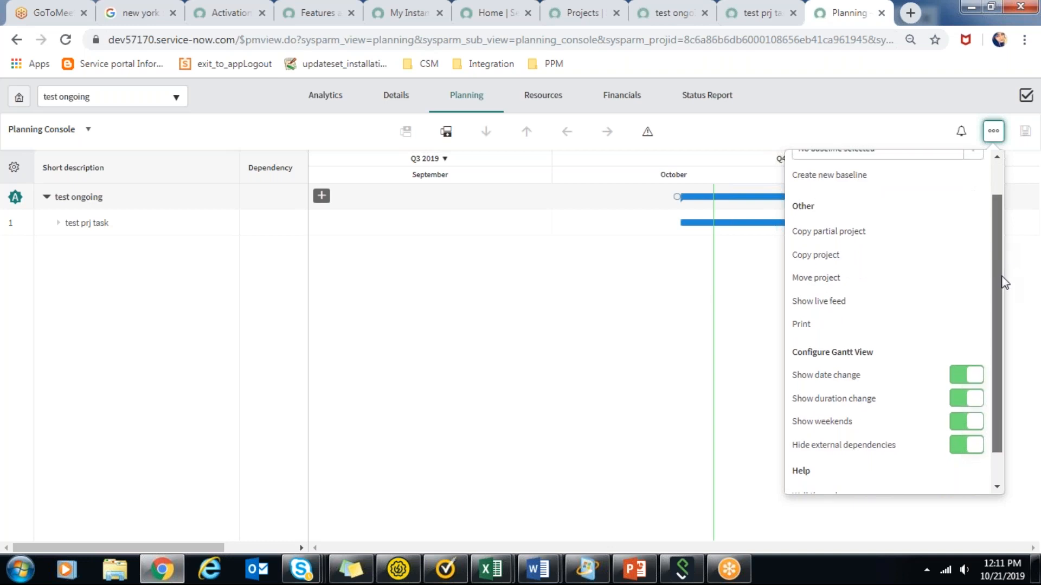
drag(1004, 284, 1025, 379)
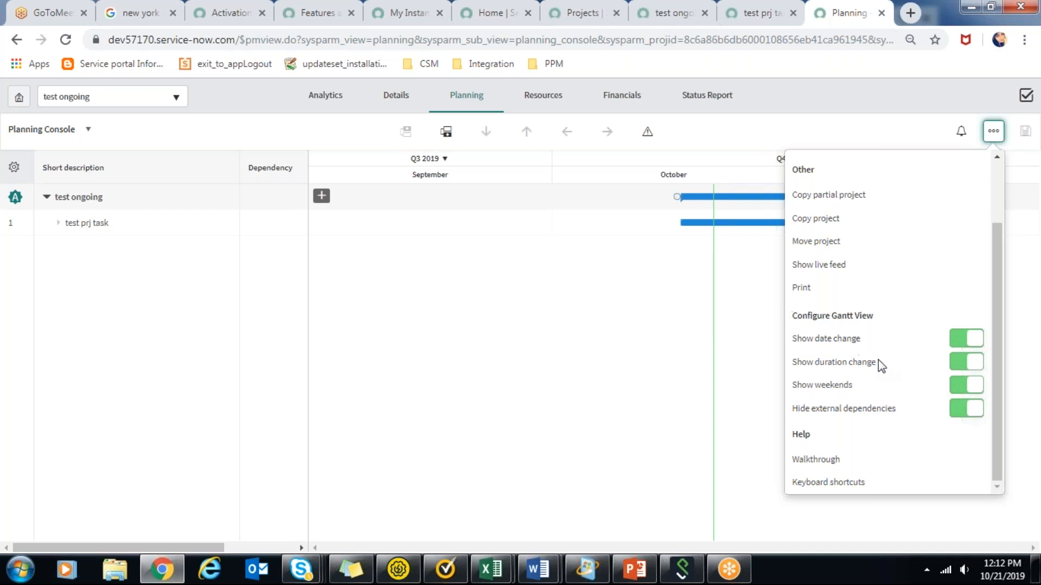
click(693, 275)
click(956, 86)
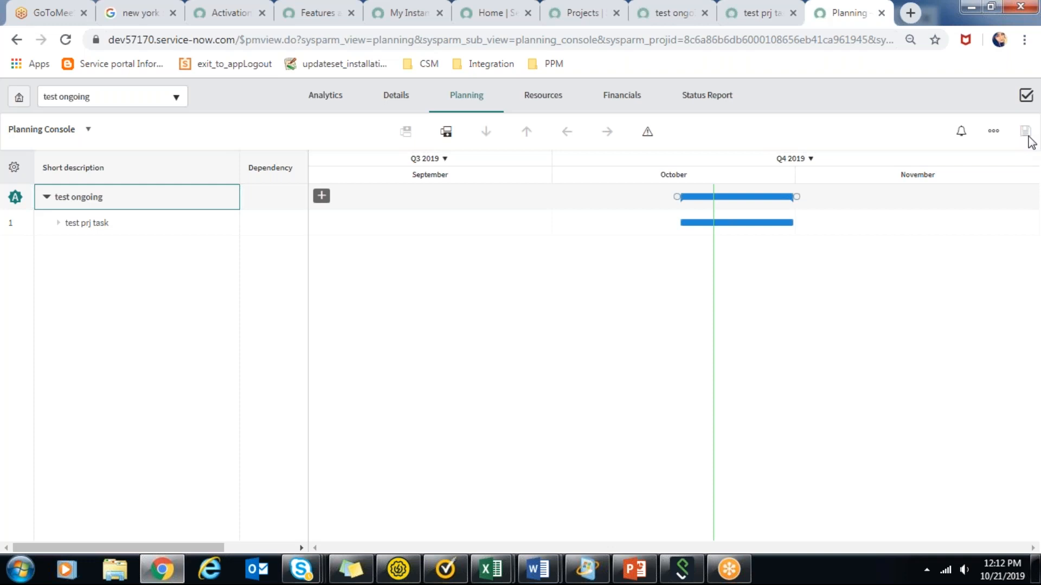
Switch to the PPM training external presentation in PowerPoint and start the slide show from the Planning Console slide.
click(637, 580)
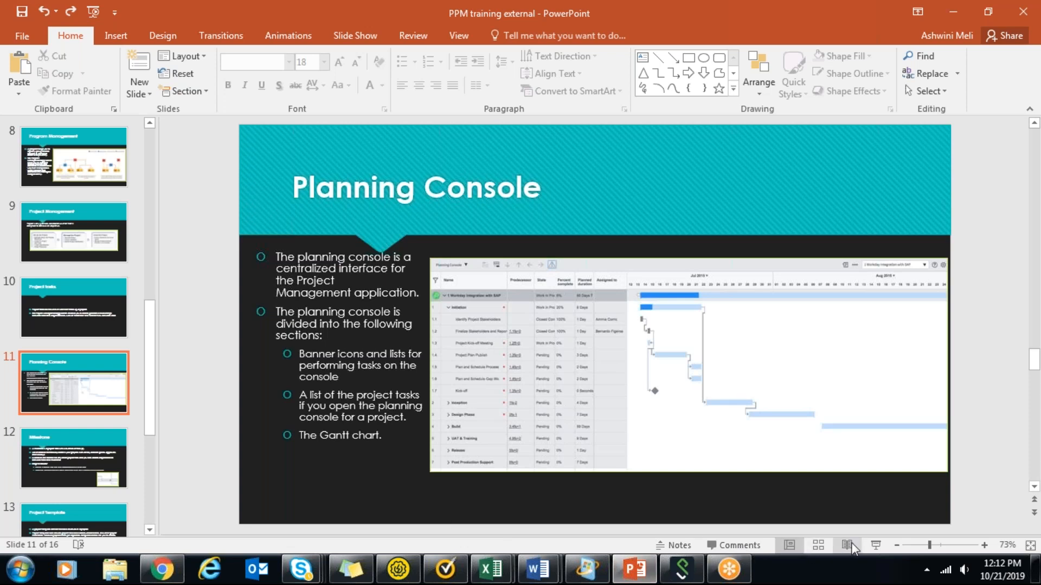
click(870, 545)
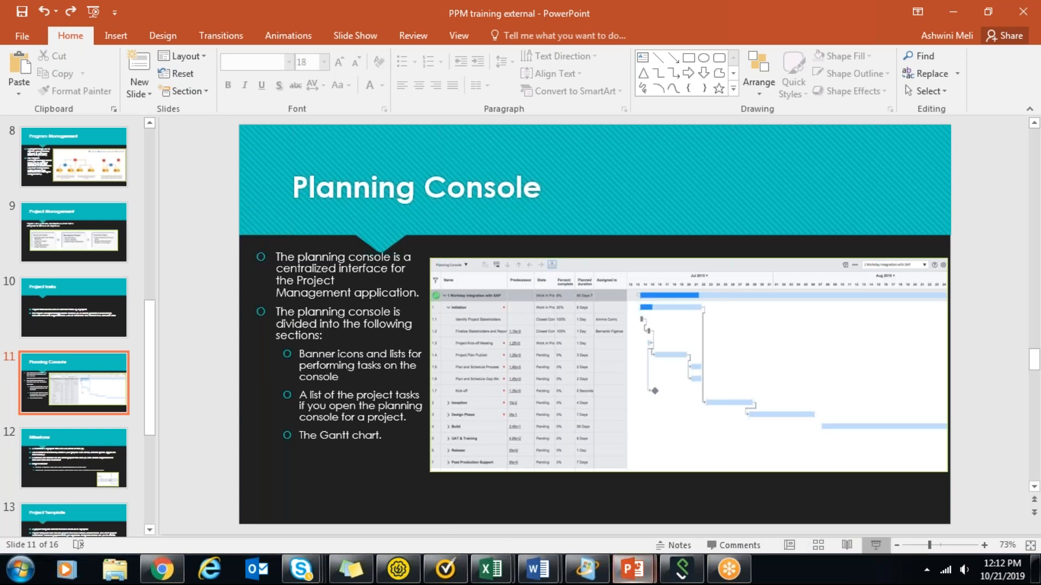
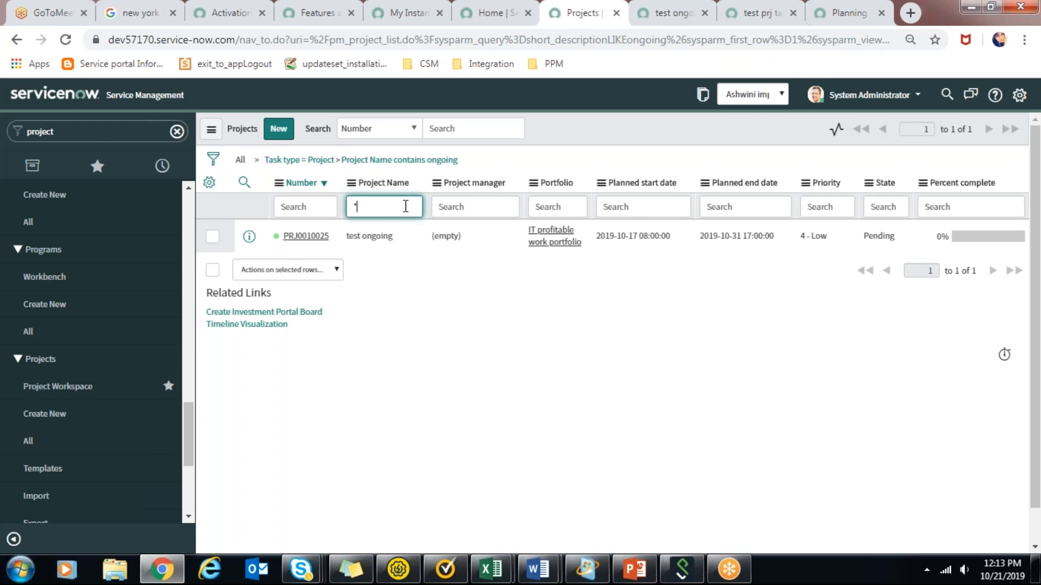
Filter the projects list by project name containing itbm and open the Servicenow ITBM implementation project in a new browser tab.
text(itbm)
key(Return)
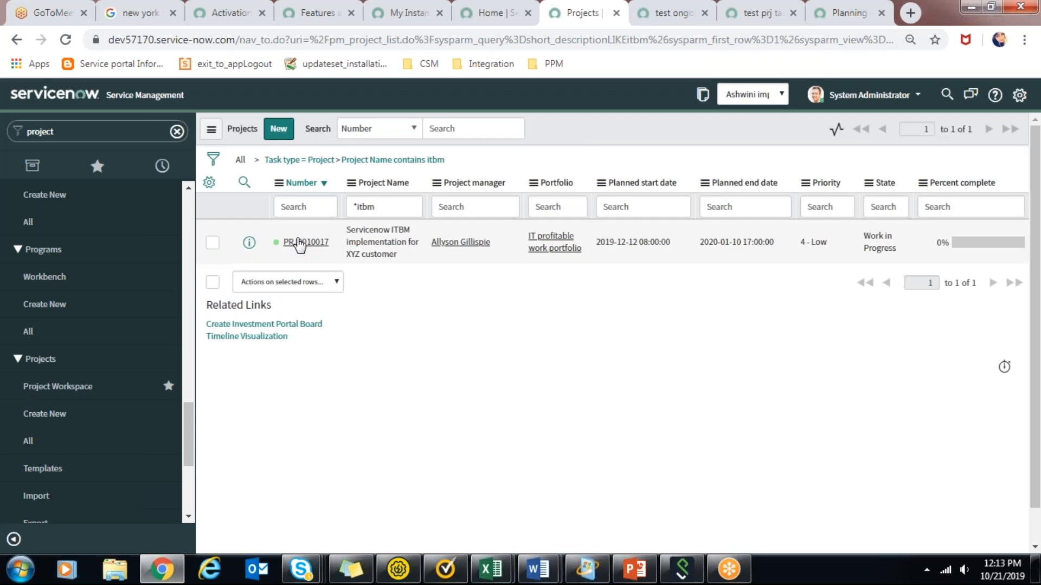
middle_click(300, 243)
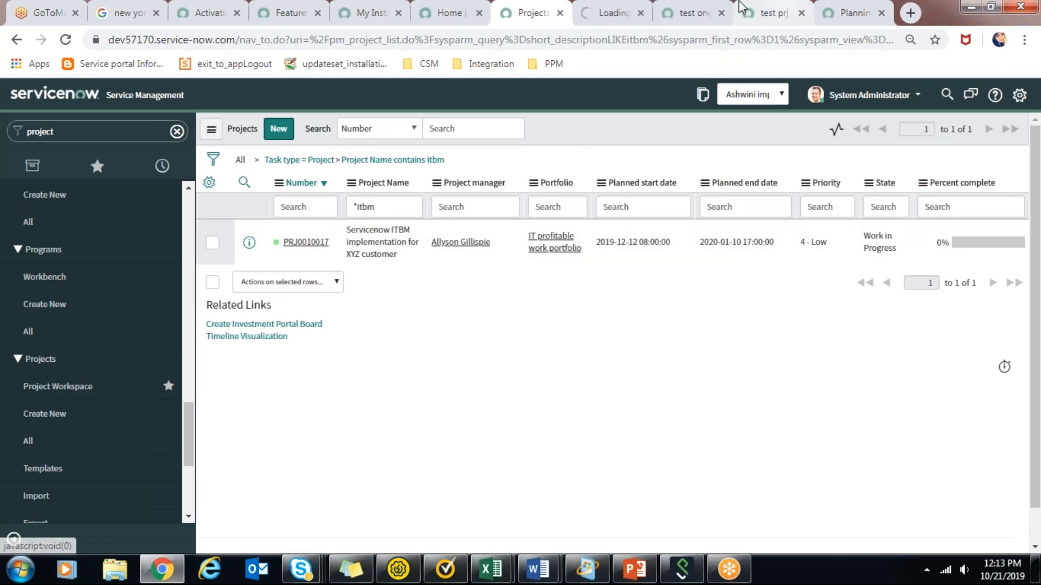
click(617, 11)
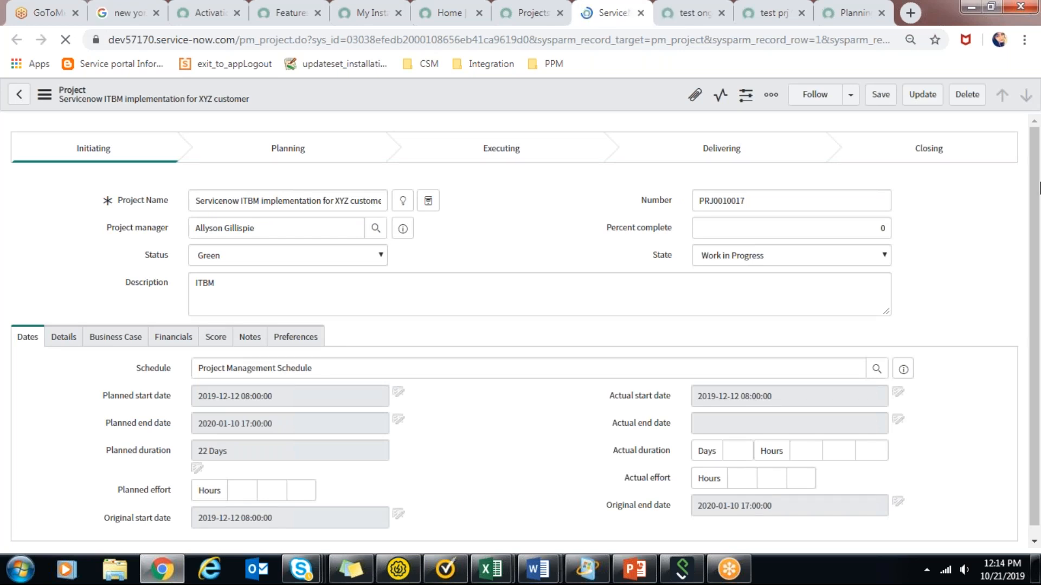
Start saving the ITBM implementation project as a new template and name it "My standard template".
scroll(931, 314, down, 4)
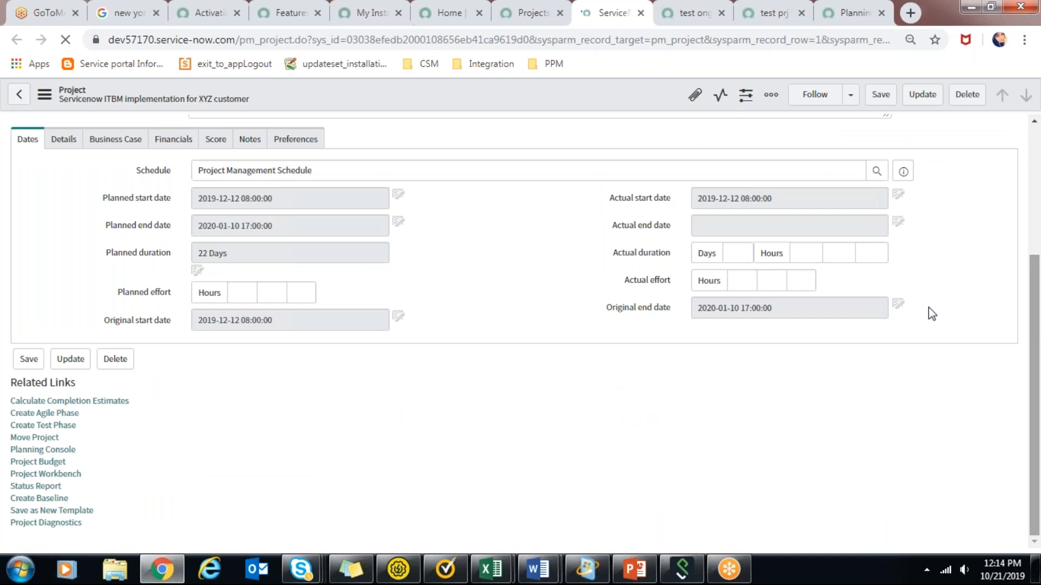
click(66, 512)
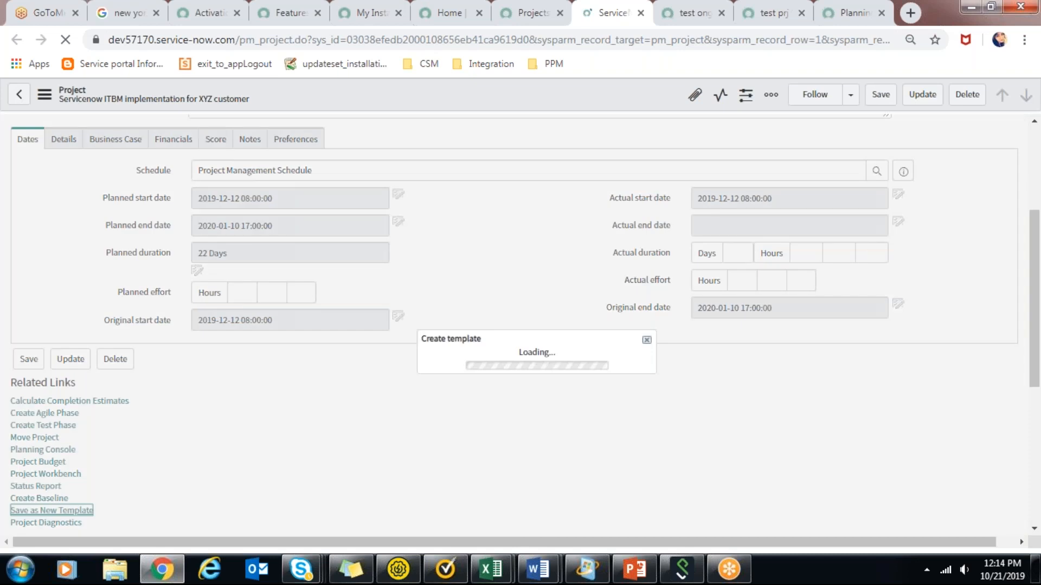
click(434, 298)
text(M)
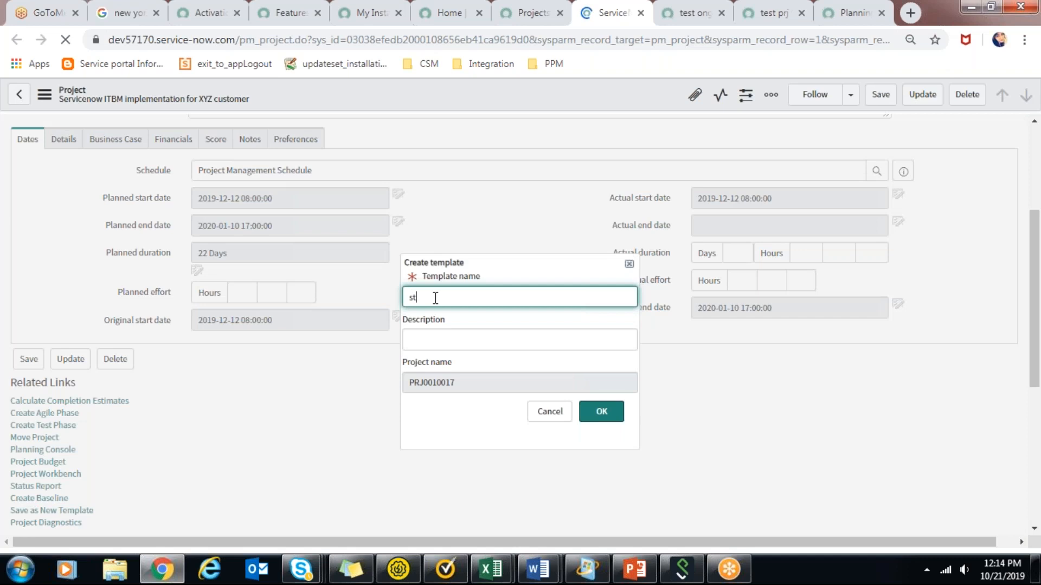
text(y standard templa)
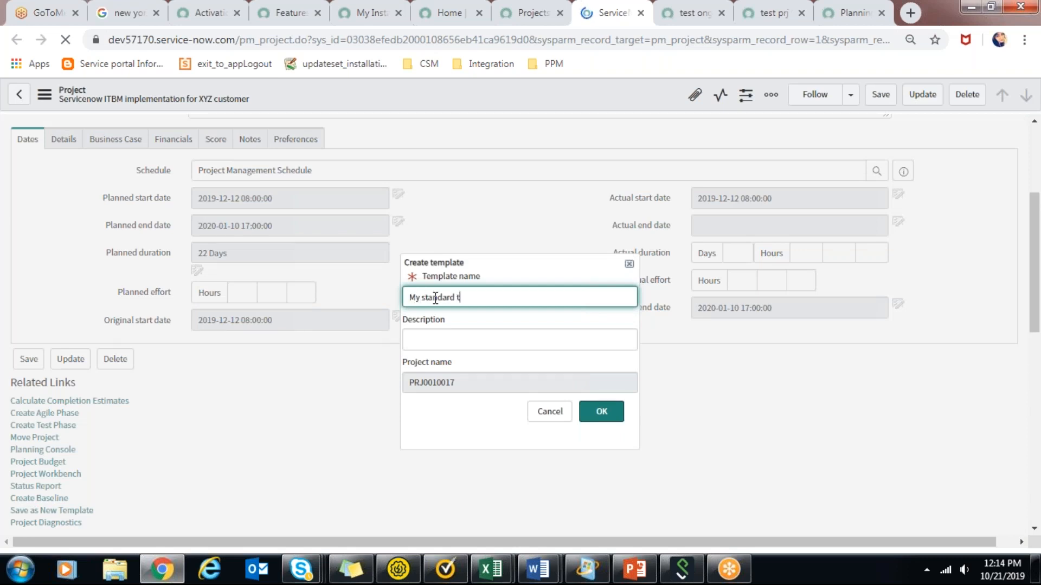
text(te)
Enter the template description "based on IT project" and create the template.
click(446, 335)
text(based on T )
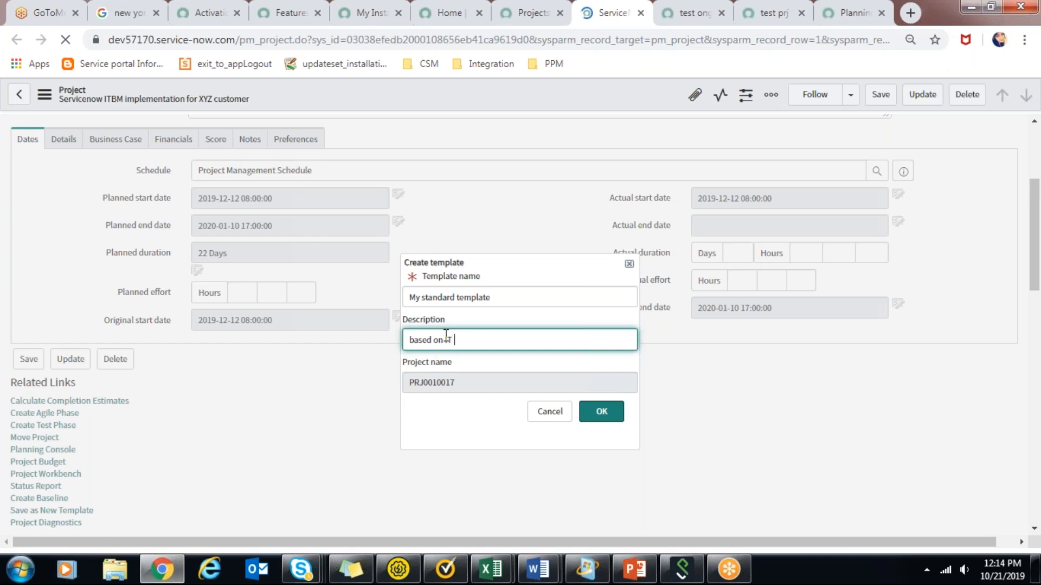
text(project)
click(614, 414)
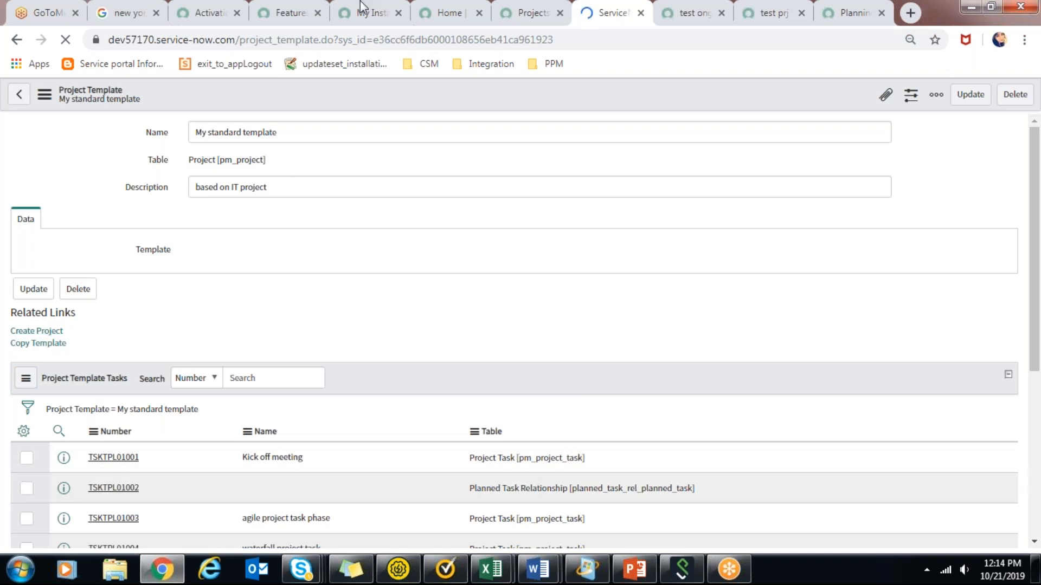
Start creating a project from My standard template and name it "IT project 2".
click(36, 333)
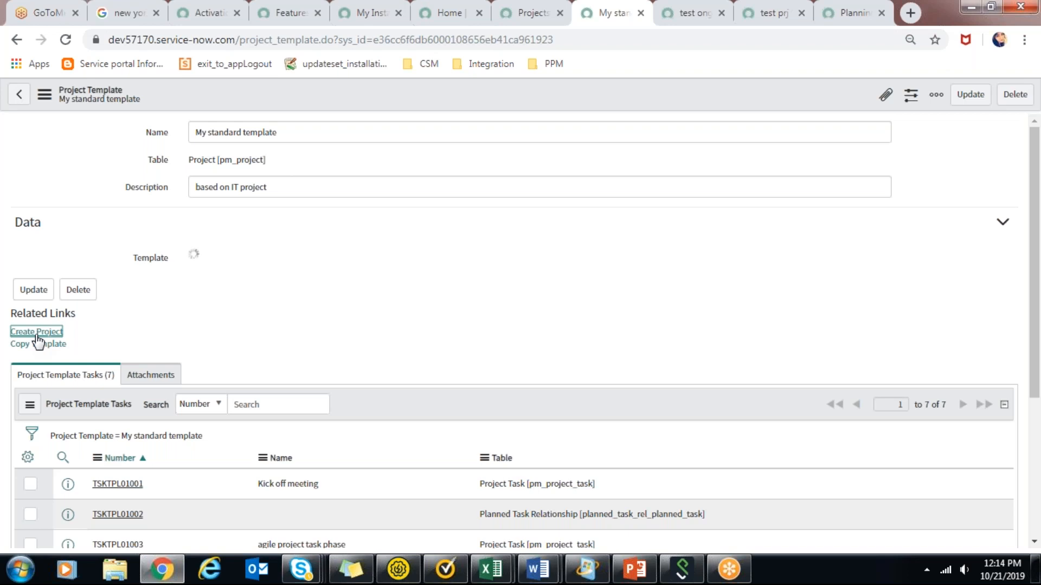
click(37, 332)
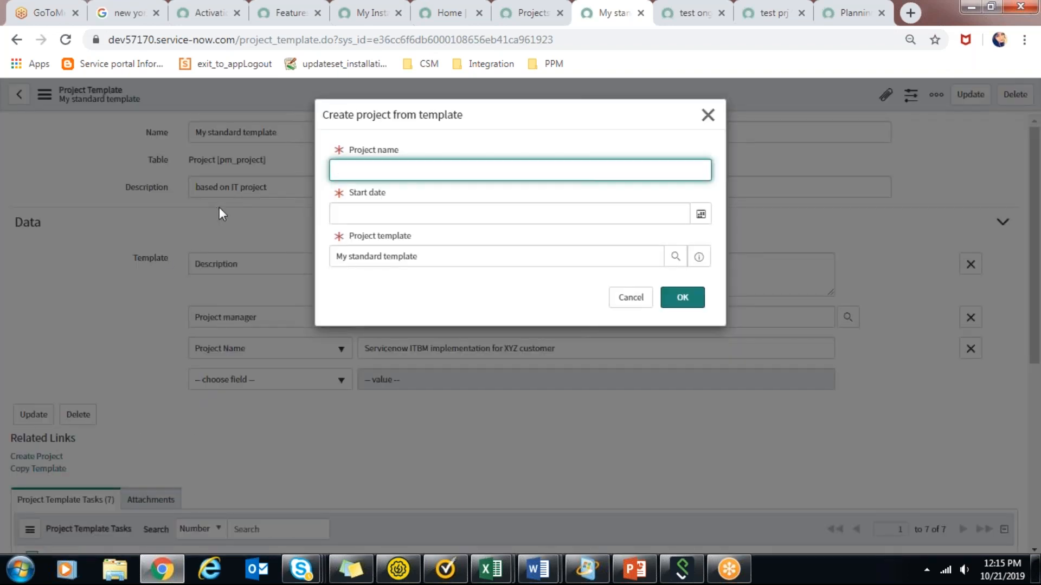
text(m)
key(BackSpace)
text(IT po)
key(BackSpace)
text(roject 2)
Set the new project's start date to November 1, 2019 and create the project from the template.
click(712, 216)
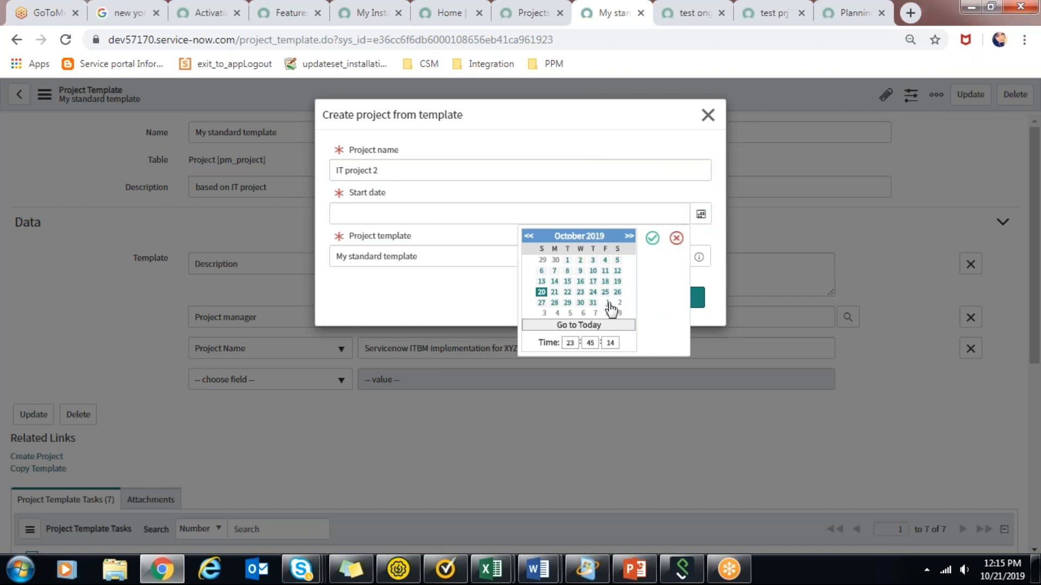
click(630, 236)
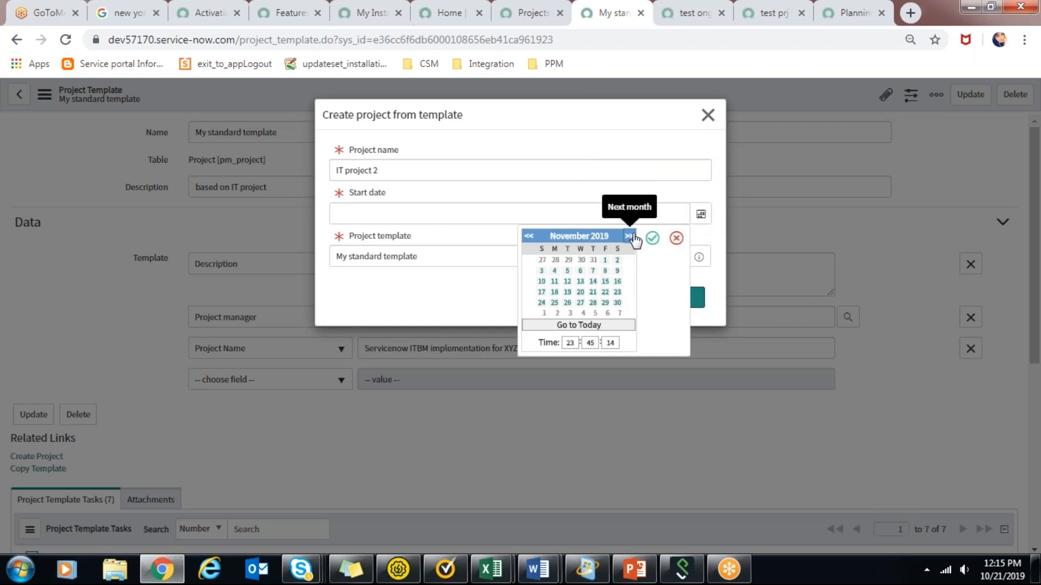
click(605, 260)
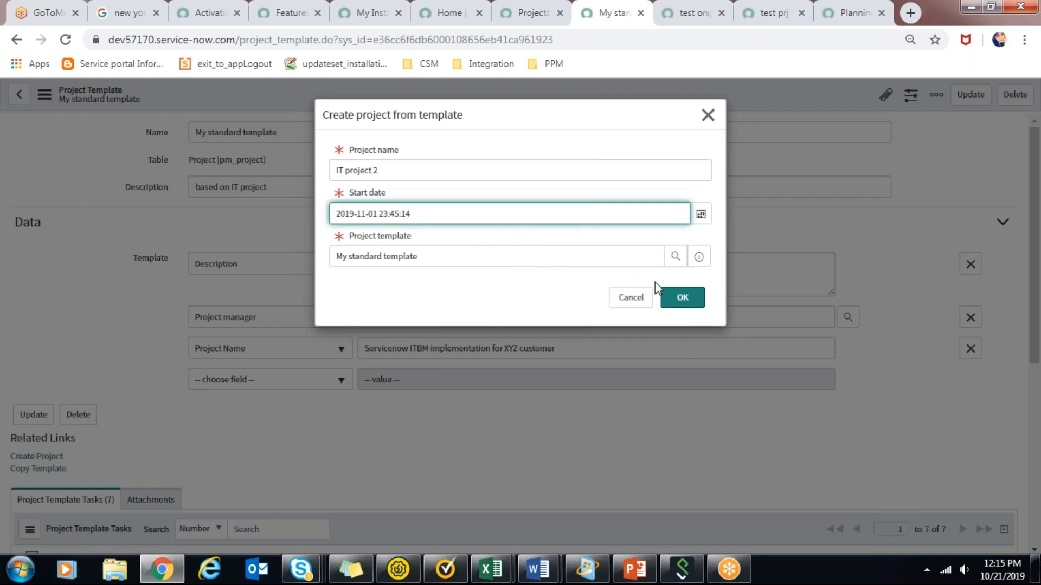
click(682, 297)
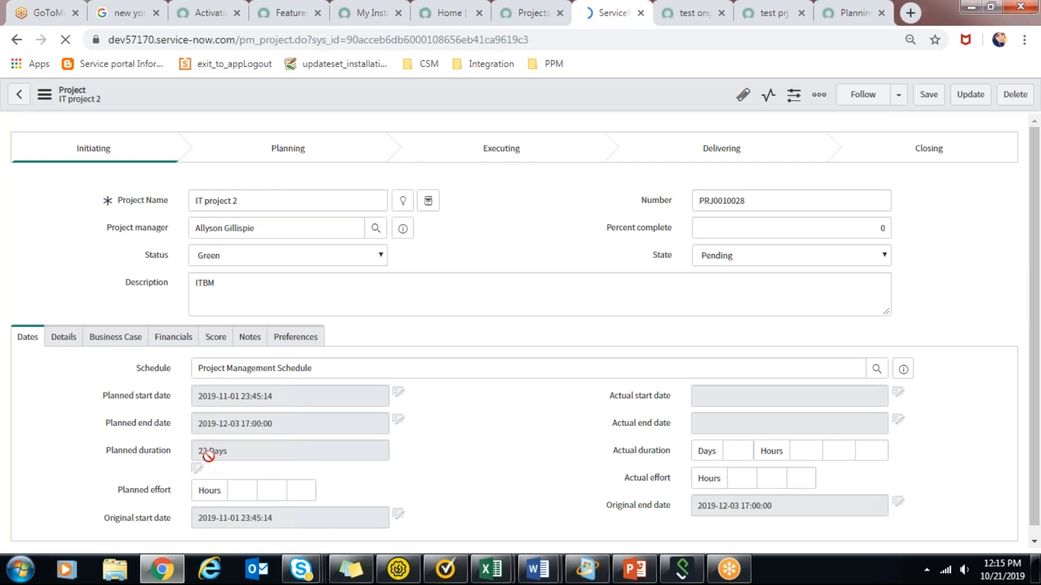
scroll(1038, 403, down, 1)
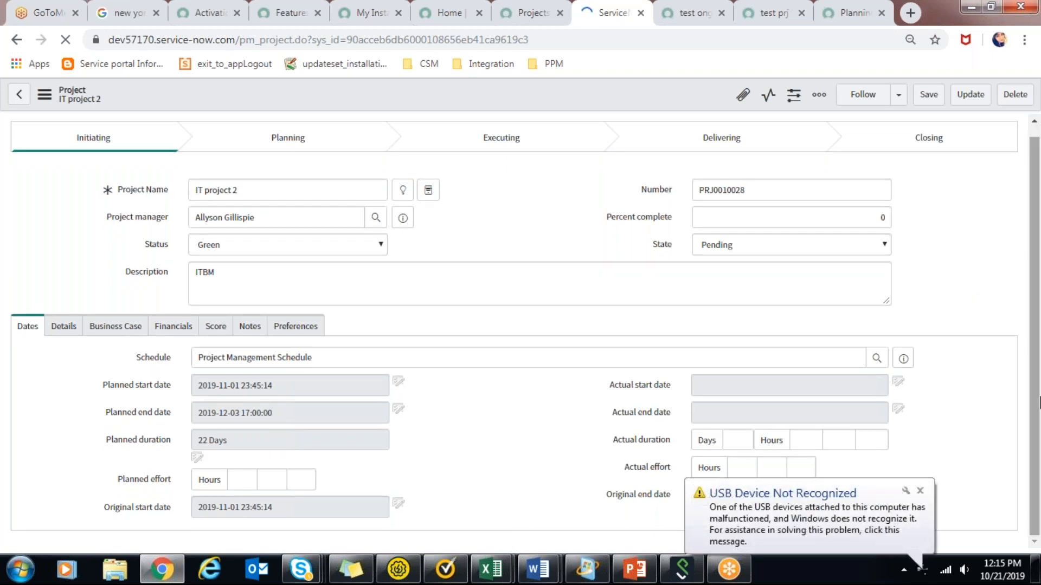
Dismiss the USB Device Not Recognized notification and close its details dialog.
click(919, 491)
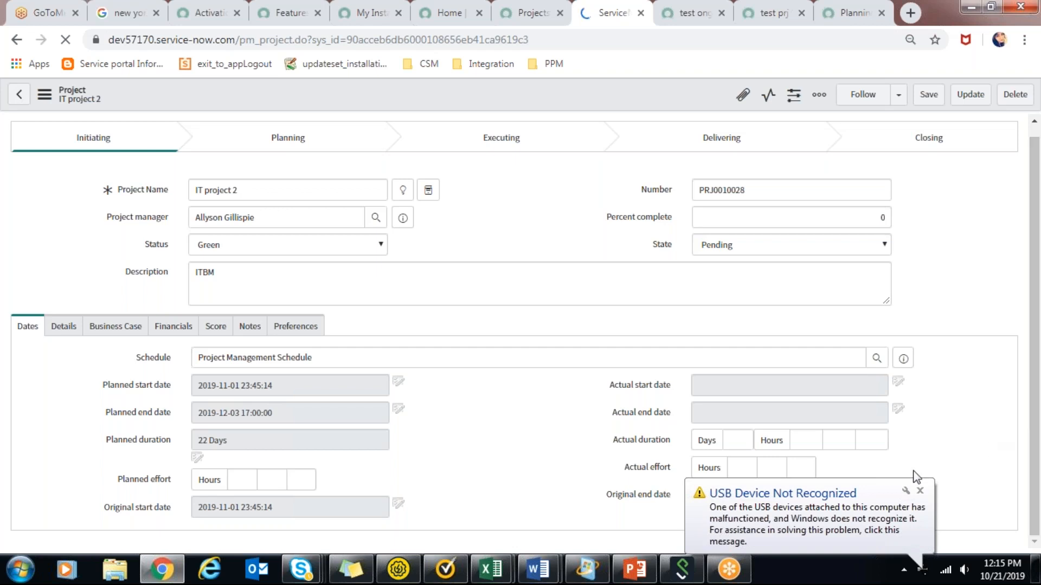
click(920, 491)
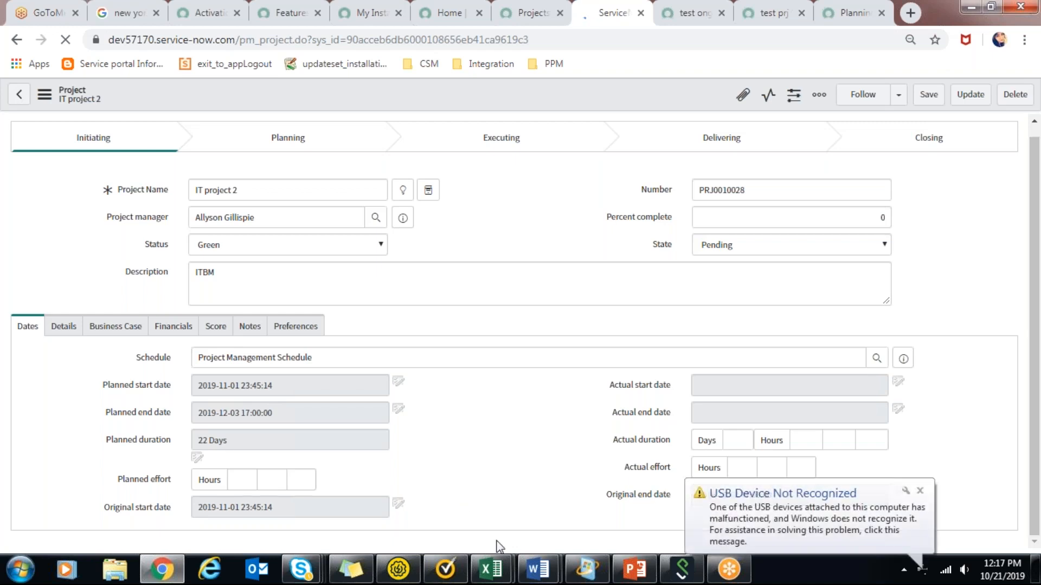
click(921, 490)
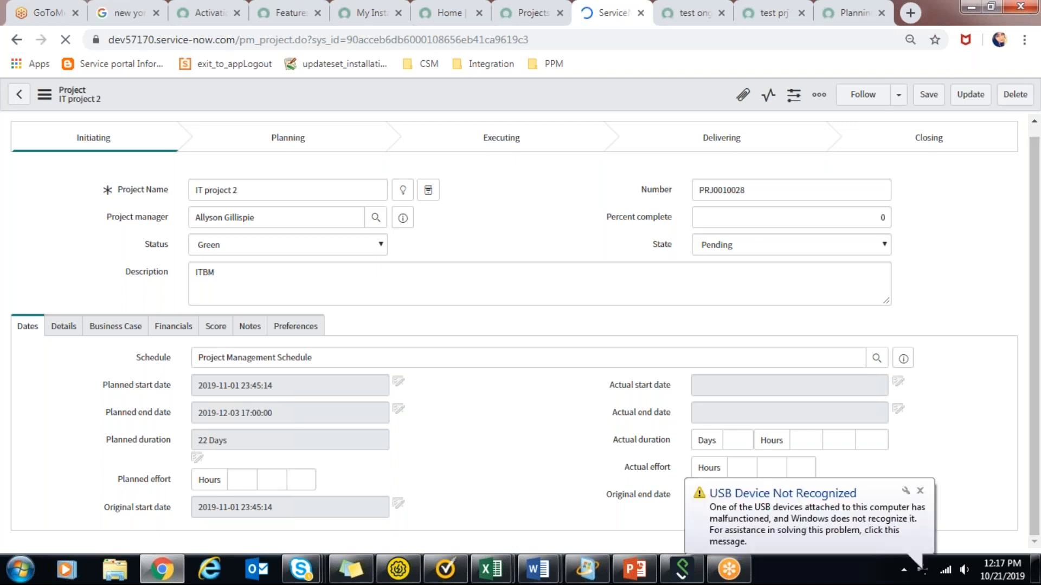
click(920, 490)
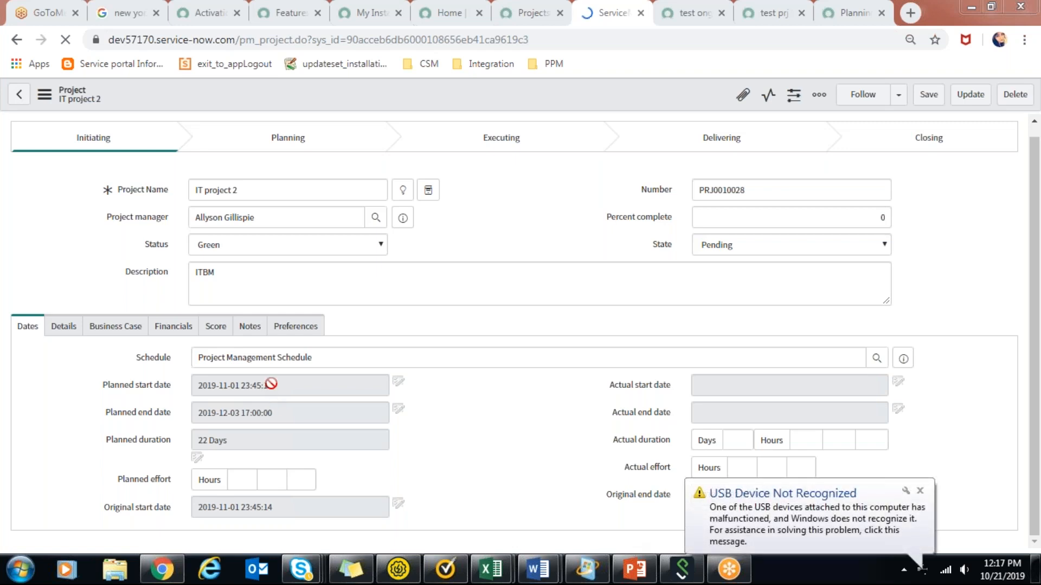
click(921, 504)
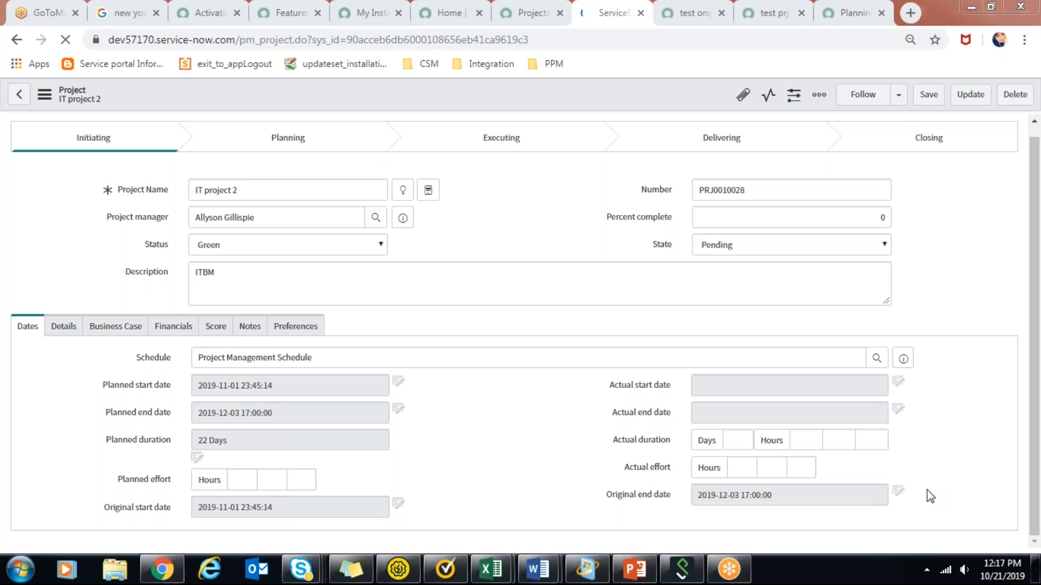
mouse_move(634, 569)
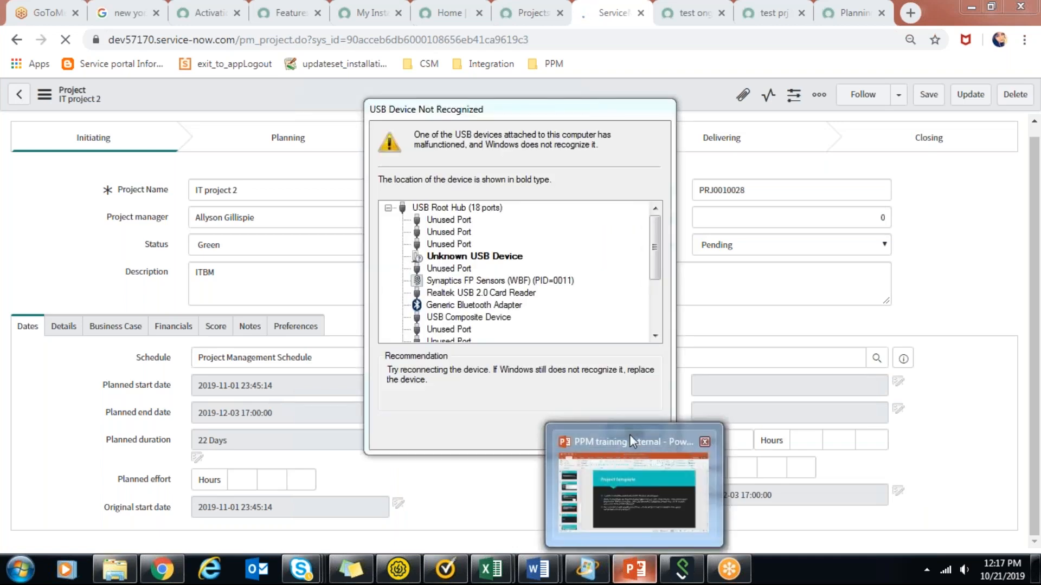
click(630, 434)
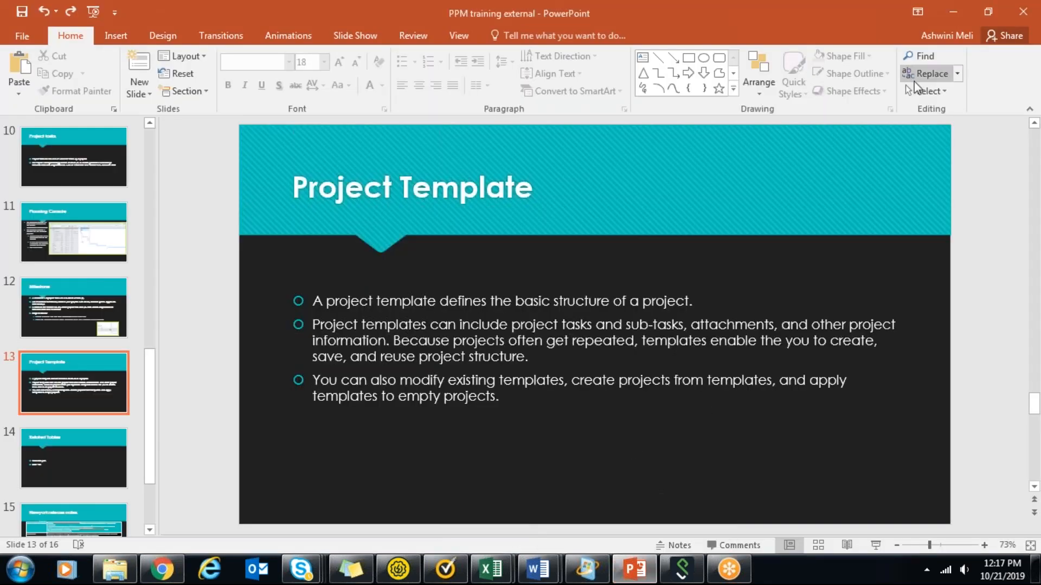
click(953, 12)
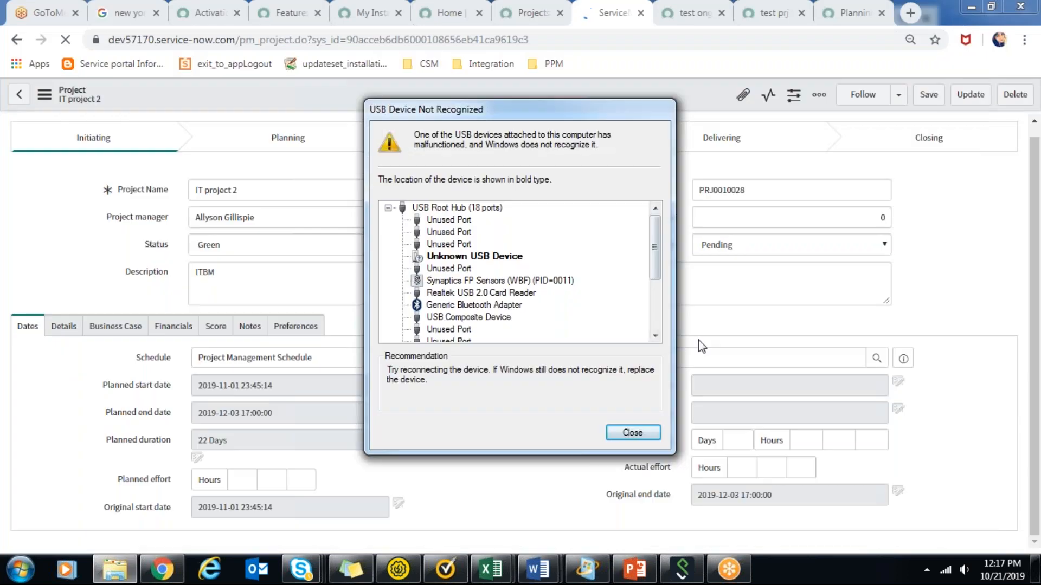
click(633, 432)
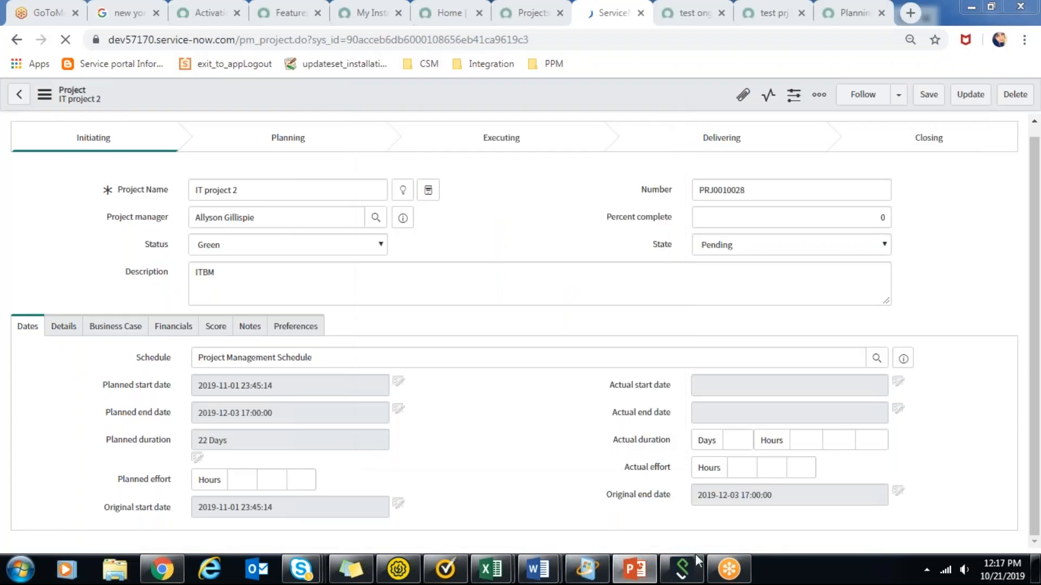
Switch to the PPM training external presentation in PowerPoint and start the slide show from the Project Template slide.
mouse_move(601, 573)
click(634, 569)
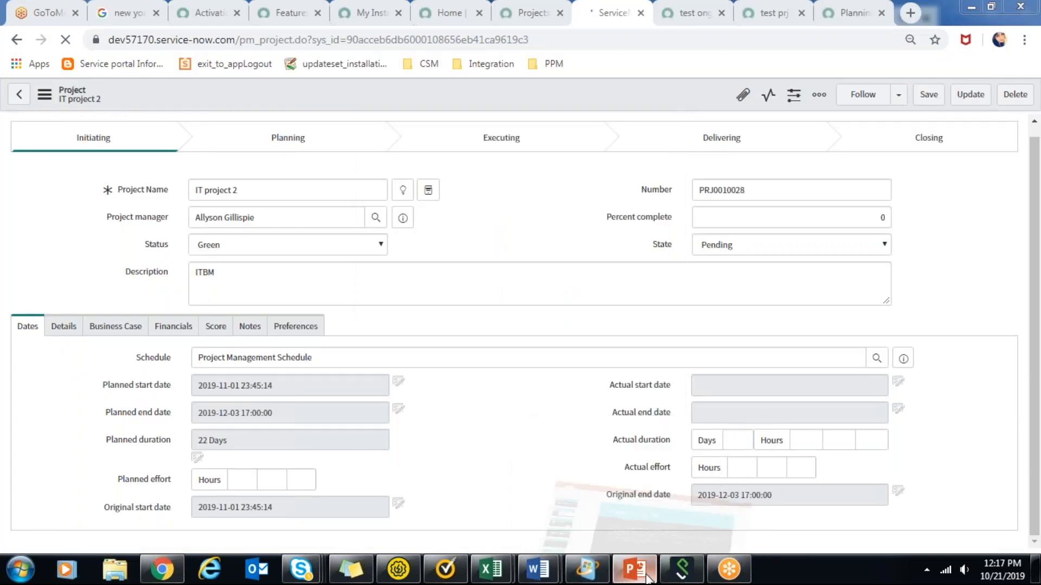
click(876, 545)
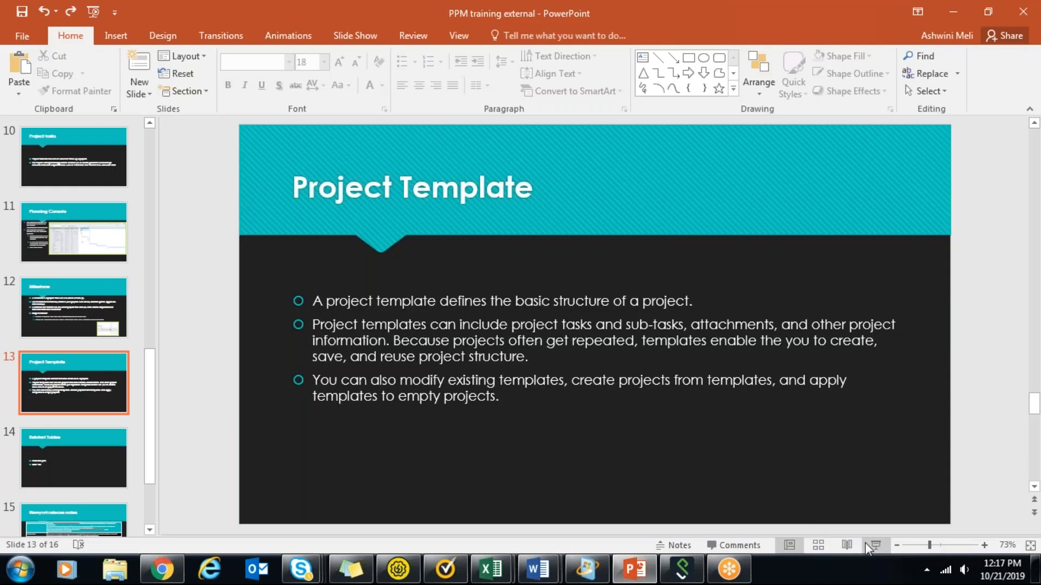